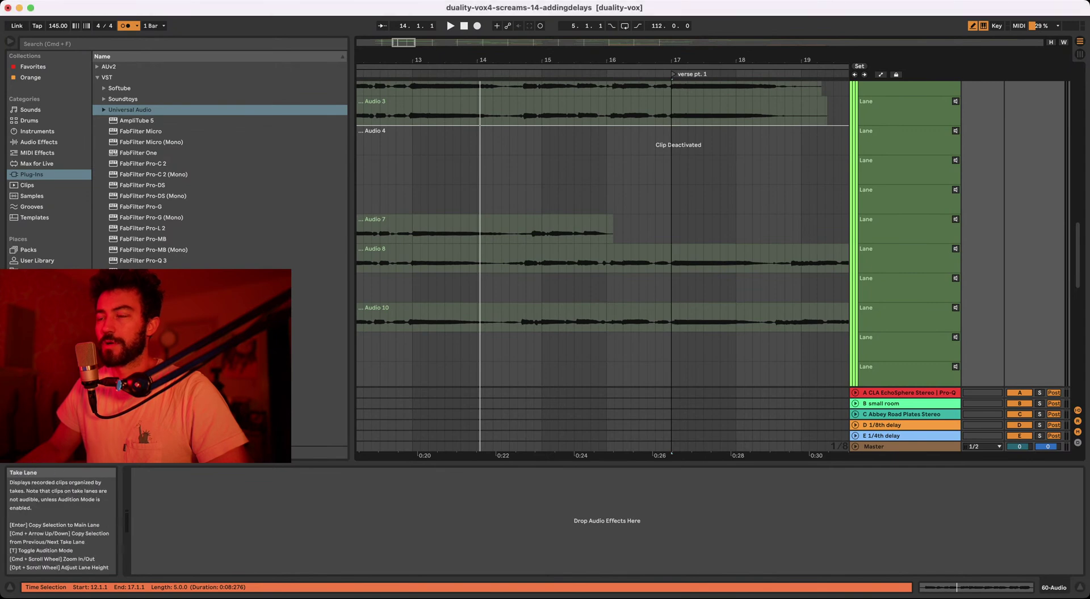
- Examine the 60 Audio track's comp and take lanes across the intro and verse sections
{"action": "left_click_drag", "start_coordinate": [514, 59], "coordinate": [514, 20]}
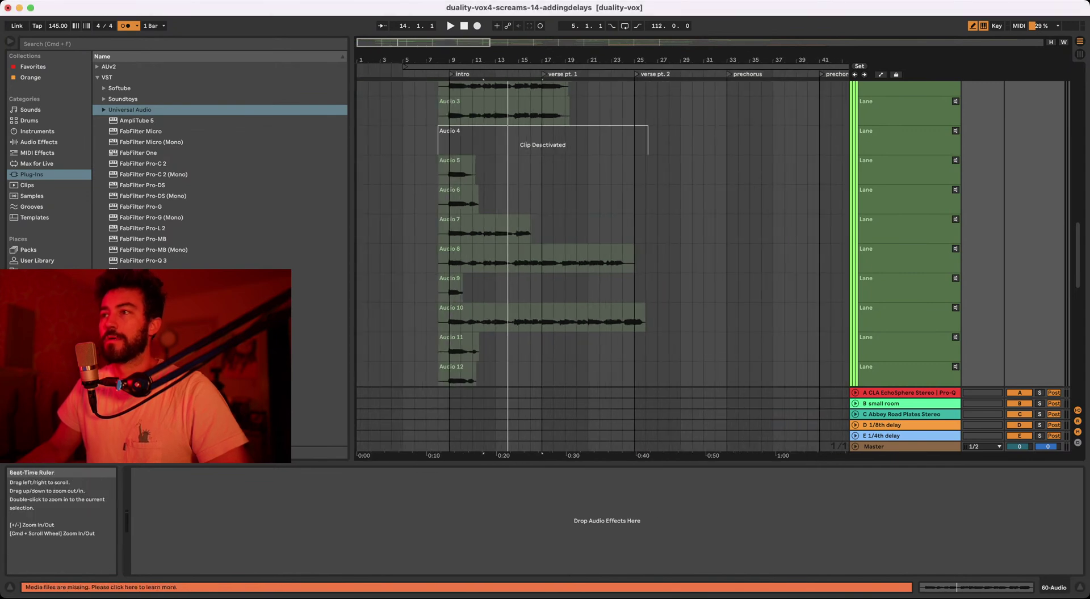
{"action": "scroll", "coordinate": [514, 228], "scroll_direction": "up", "scroll_amount": 2}
{"action": "scroll", "coordinate": [514, 227], "scroll_direction": "up", "scroll_amount": 4}
{"action": "scroll", "coordinate": [514, 227], "scroll_direction": "right", "scroll_amount": 1}
{"action": "left_click_drag", "start_coordinate": [494, 59], "coordinate": [469, 56]}
{"action": "scroll", "coordinate": [500, 148], "scroll_direction": "right", "scroll_amount": 1}
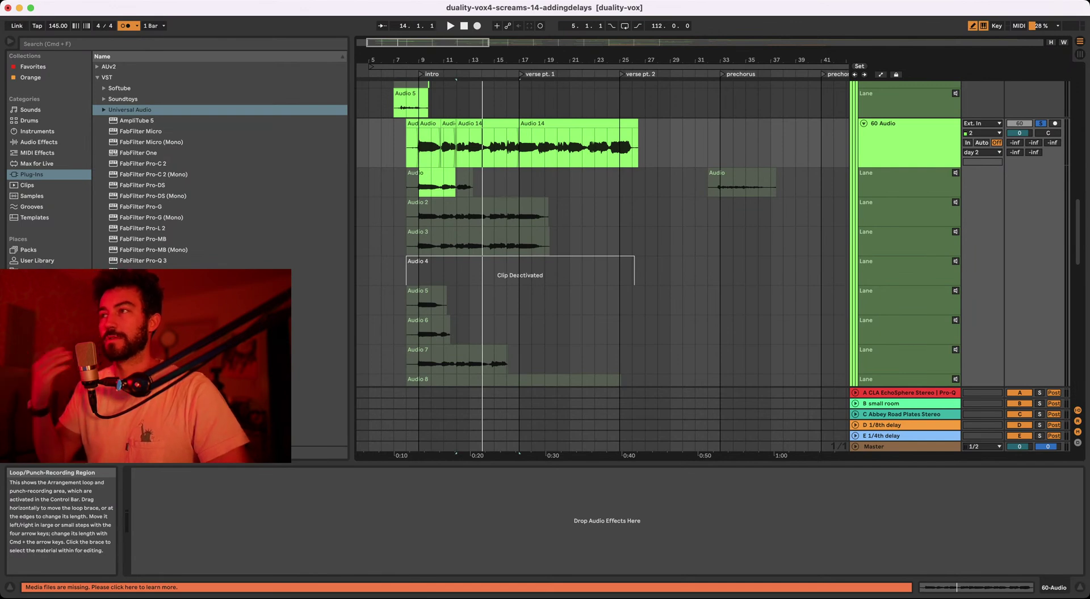
{"action": "scroll", "coordinate": [576, 60], "scroll_direction": "up", "scroll_amount": 1}
{"action": "scroll", "coordinate": [576, 67], "scroll_direction": "down", "scroll_amount": 1}
{"action": "scroll", "coordinate": [575, 66], "scroll_direction": "right", "scroll_amount": 1}
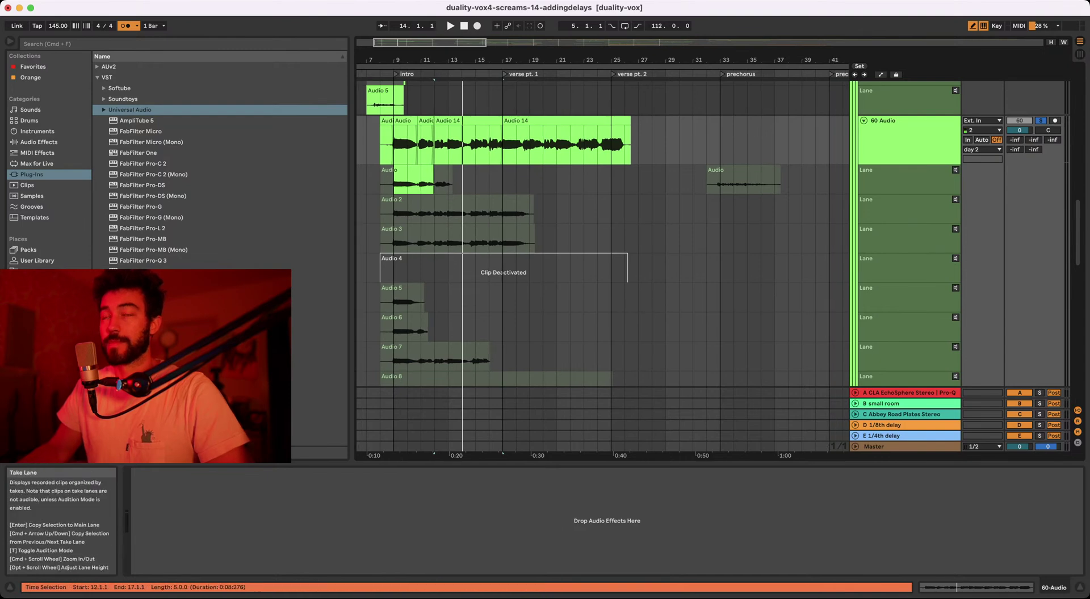
- Place the insert mark at 9.1.1 on the 60 Audio track and review its take lanes down to Audio 14
{"action": "left_click", "coordinate": [395, 144]}
{"action": "left_click_drag", "start_coordinate": [454, 60], "coordinate": [454, 56]}
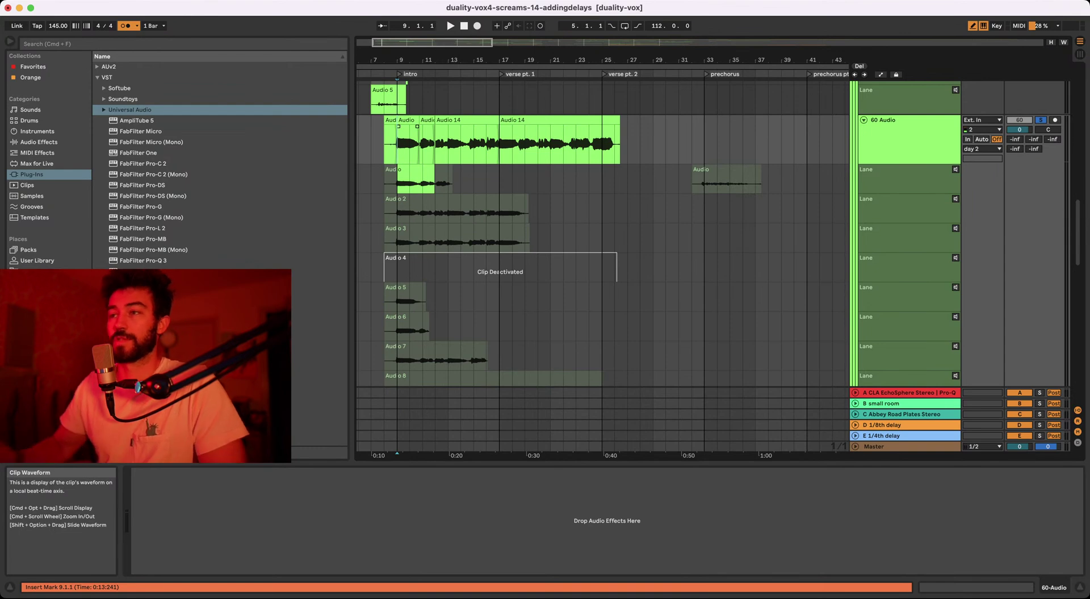
{"action": "left_click_drag", "start_coordinate": [423, 60], "coordinate": [423, 74]}
{"action": "scroll", "coordinate": [414, 122], "scroll_direction": "left", "scroll_amount": 1}
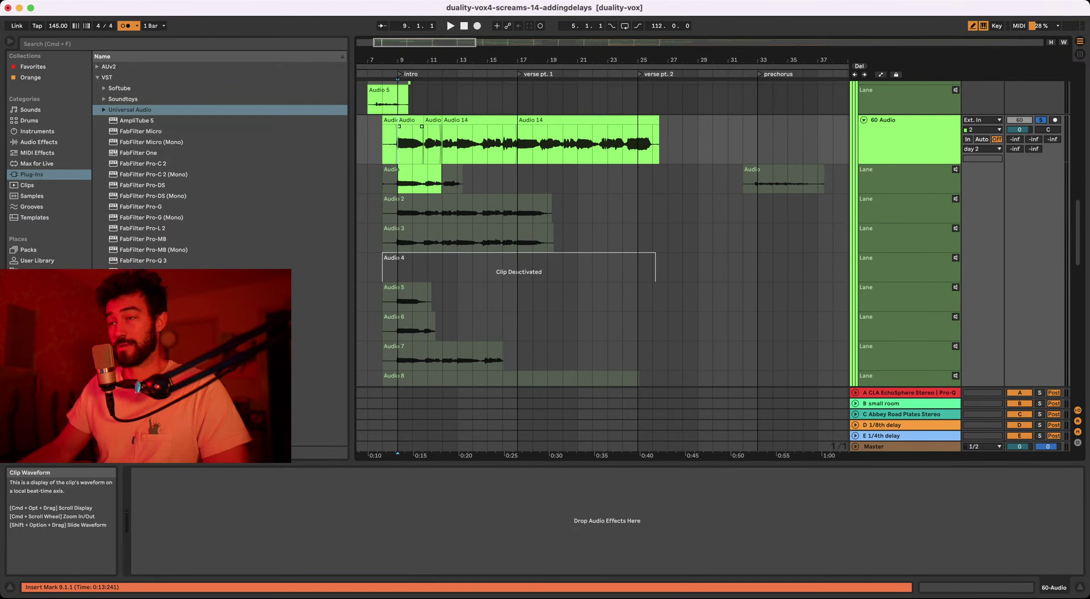
{"action": "scroll", "coordinate": [601, 233], "scroll_direction": "down", "scroll_amount": 10}
{"action": "scroll", "coordinate": [602, 233], "scroll_direction": "up", "scroll_amount": 8}
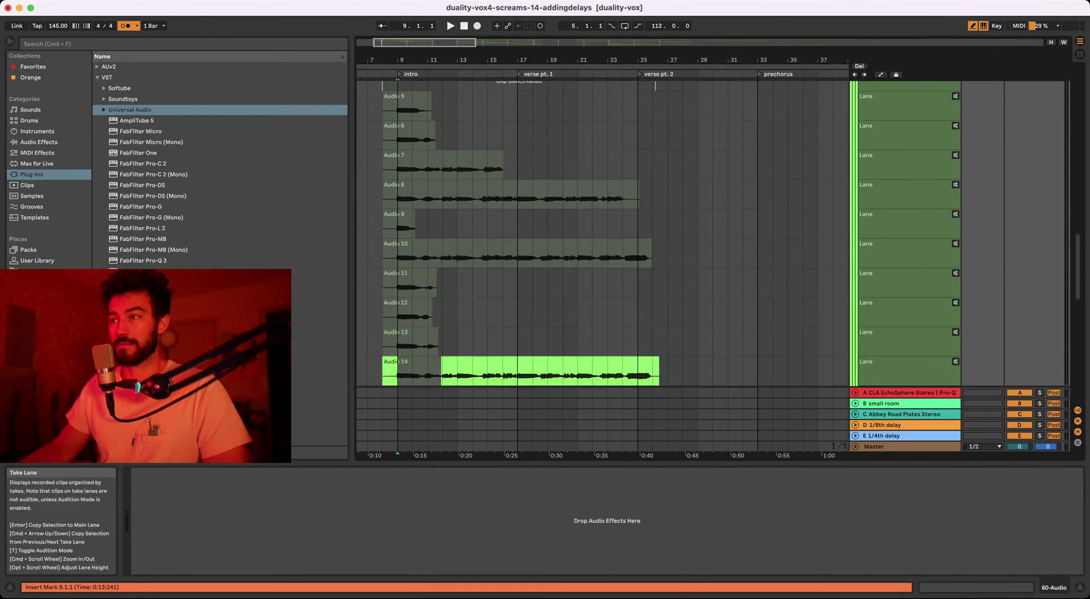
{"action": "scroll", "coordinate": [602, 233], "scroll_direction": "down", "scroll_amount": 7}
{"action": "scroll", "coordinate": [602, 233], "scroll_direction": "up", "scroll_amount": 10}
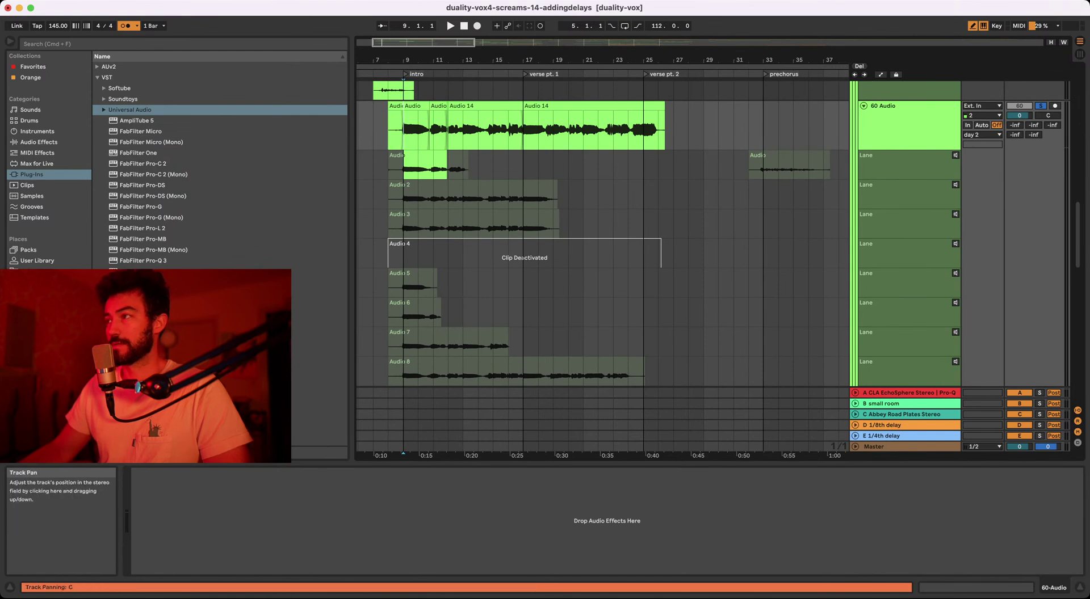
- Unsolo and activate the 60 Audio track, playing its comp from the start of the intro
{"action": "left_click", "coordinate": [1041, 106]}
{"action": "left_click", "coordinate": [1019, 106]}
{"action": "key", "text": "space"}
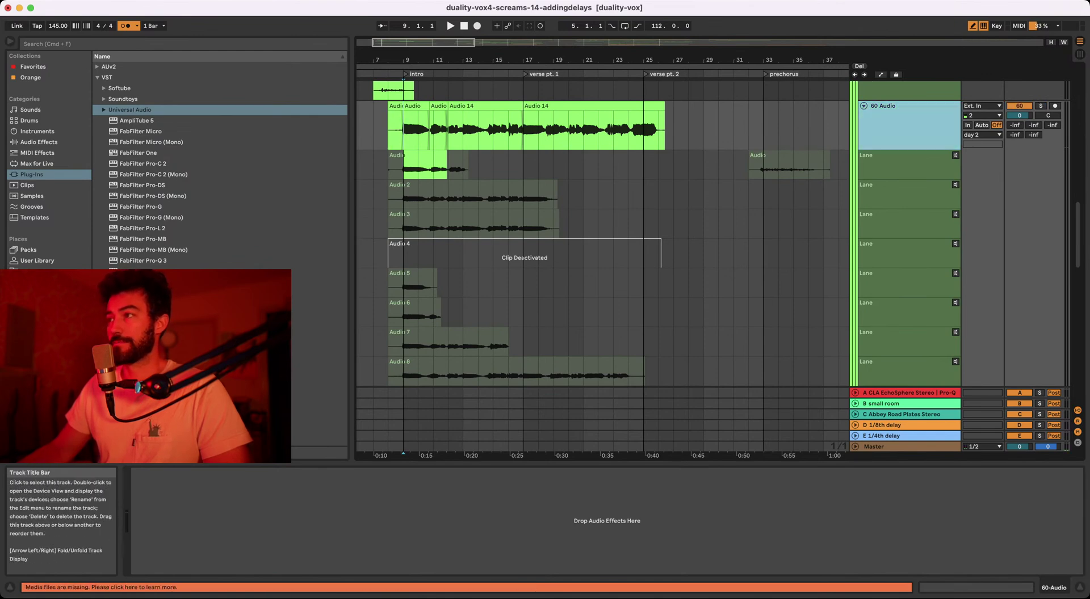
{"action": "left_click_drag", "start_coordinate": [454, 60], "coordinate": [434, 105]}
{"action": "left_click", "coordinate": [396, 129]}
{"action": "scroll", "coordinate": [602, 233], "scroll_direction": "down", "scroll_amount": 1}
{"action": "key", "text": "space"}
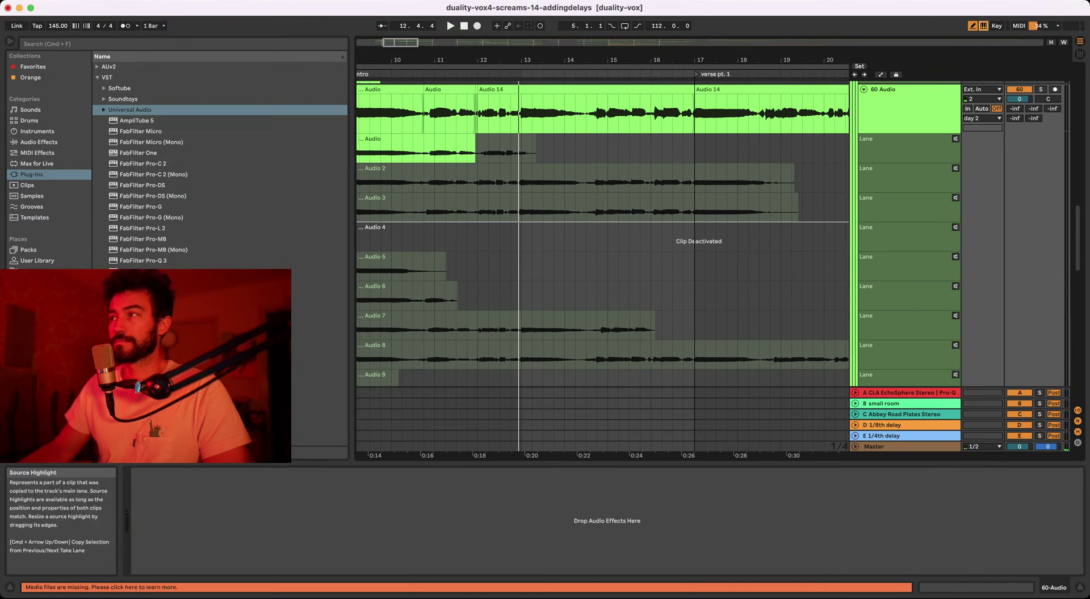
- Turn off Draw Mode and play the 60 Audio comp from 10.4.1
{"action": "key", "text": "b"}
{"action": "left_click", "coordinate": [423, 113]}
{"action": "key", "text": "space"}
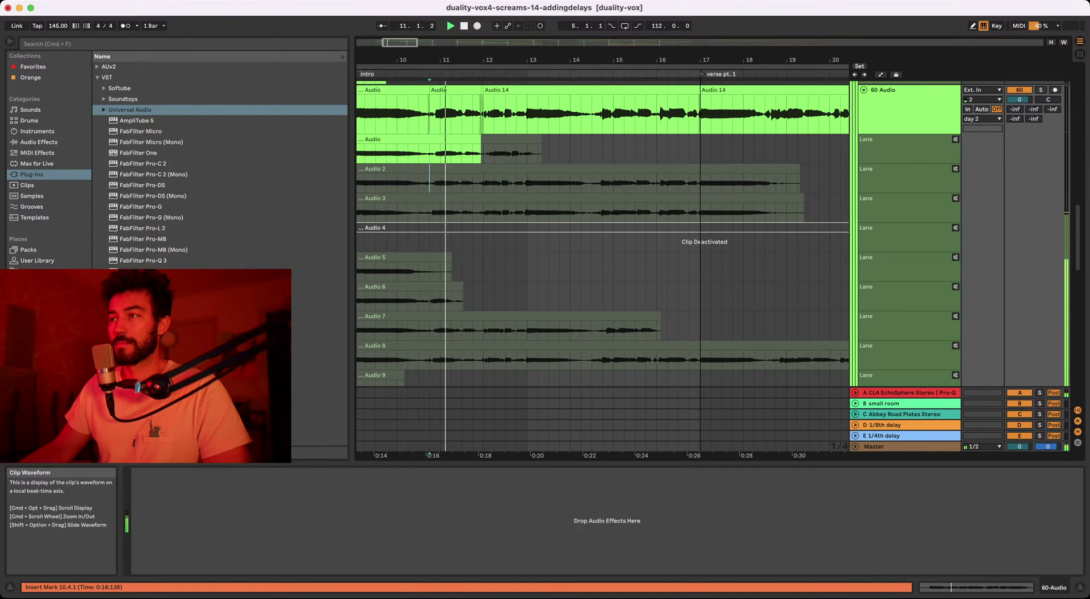
- Audition the Audio 2 take lane, replaying the passage from 10.4.1
{"action": "left_click", "coordinate": [955, 169]}
{"action": "key", "text": "space"}
{"action": "key", "text": "space"}
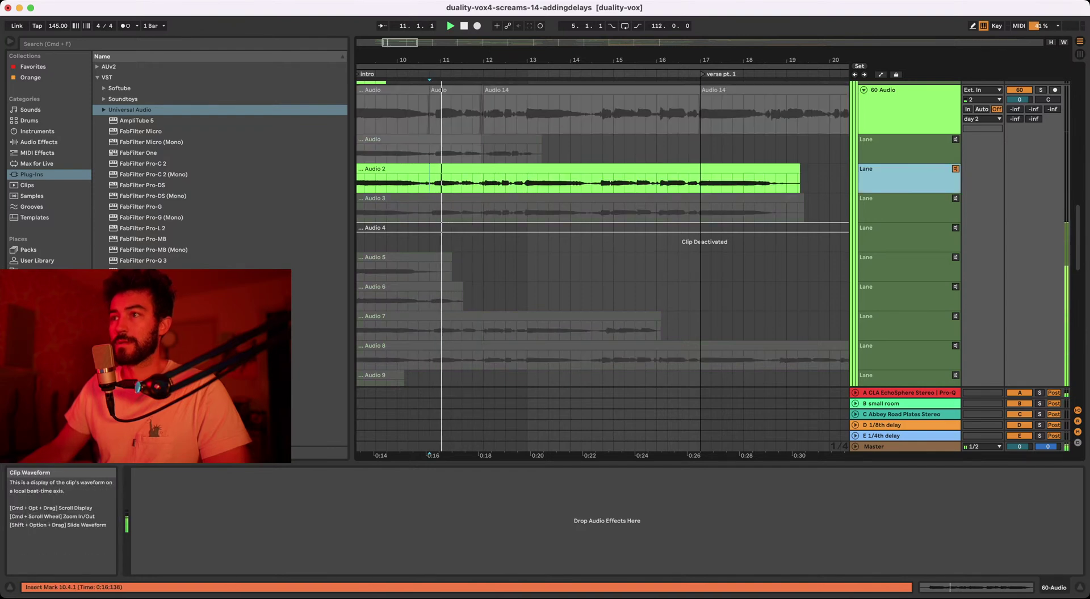
- Listen to the auditioned Audio 2 take from the start of the intro at 9.1.1 through bar 16
{"action": "left_click", "coordinate": [429, 183]}
{"action": "scroll", "coordinate": [602, 234], "scroll_direction": "left", "scroll_amount": 1}
{"action": "mouse_move", "coordinate": [467, 59]}
{"action": "left_mouse_down"}
{"action": "mouse_move", "coordinate": [467, 41]}
{"action": "mouse_move", "coordinate": [469, 78]}
{"action": "mouse_move", "coordinate": [469, 67]}
{"action": "left_mouse_up"}
{"action": "left_click", "coordinate": [402, 189]}
{"action": "key", "text": "space"}
{"action": "key", "text": "space"}
{"action": "scroll", "coordinate": [403, 188], "scroll_direction": "right", "scroll_amount": 1}
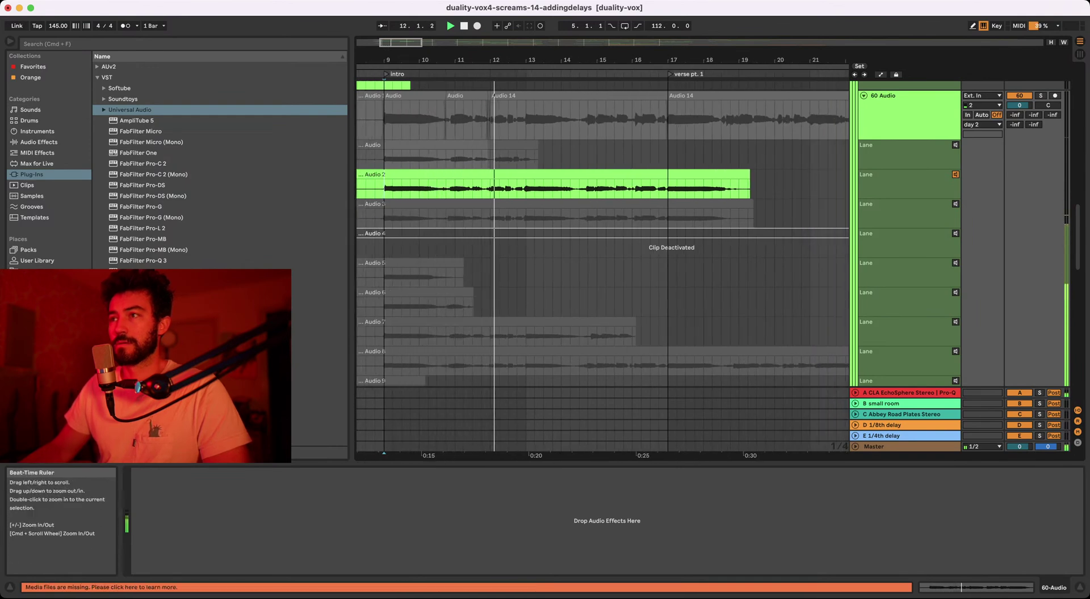
{"action": "scroll", "coordinate": [601, 264], "scroll_direction": "up", "scroll_amount": 3}
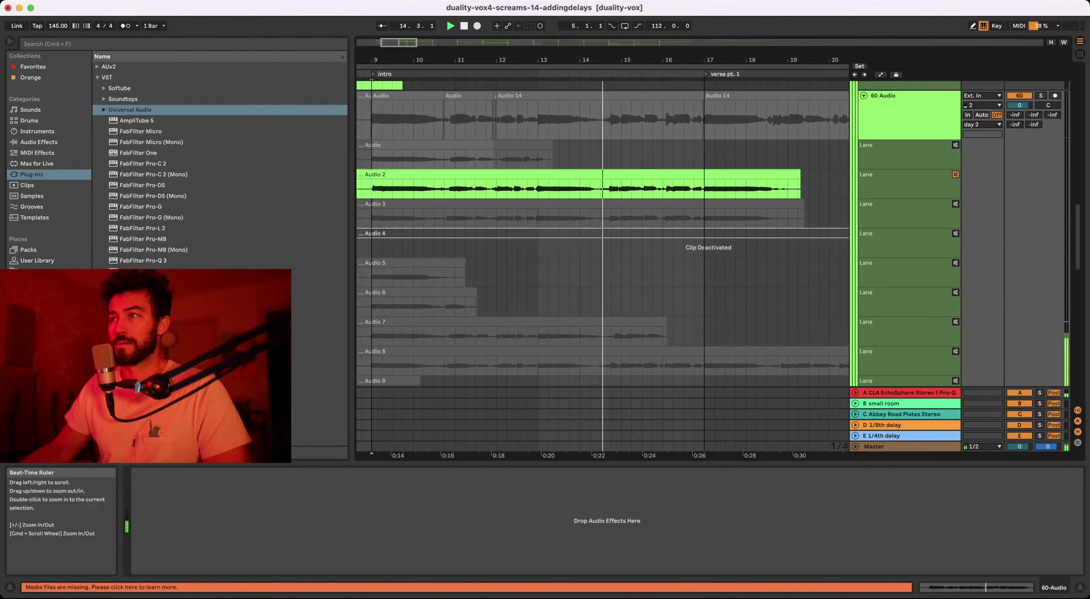
{"action": "scroll", "coordinate": [487, 238], "scroll_direction": "down", "scroll_amount": 3}
{"action": "scroll", "coordinate": [487, 239], "scroll_direction": "down", "scroll_amount": 1}
{"action": "scroll", "coordinate": [531, 239], "scroll_direction": "down", "scroll_amount": 3}
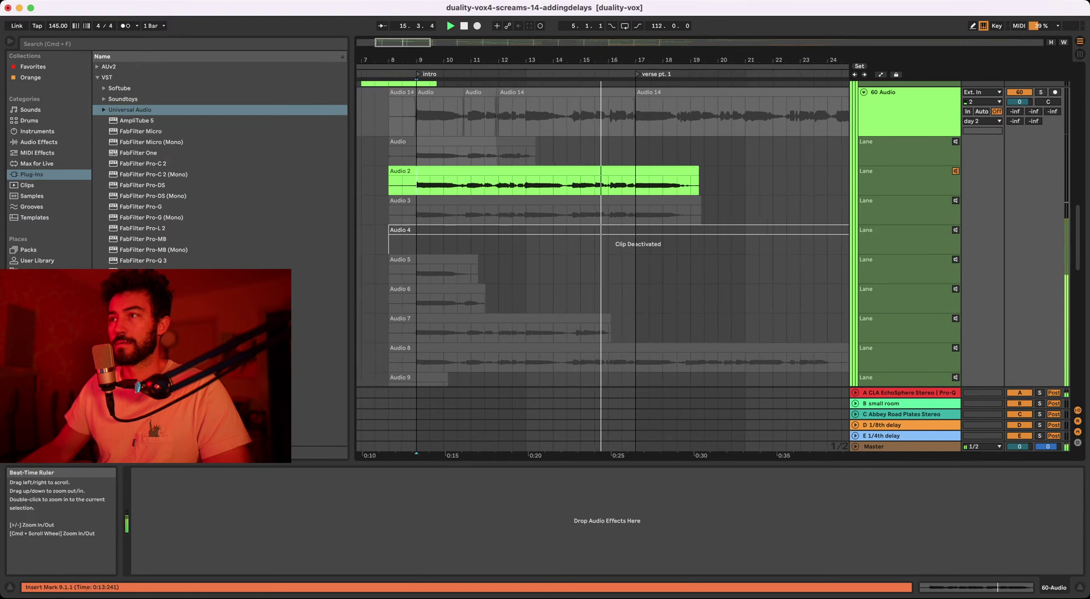
{"action": "key", "text": "space"}
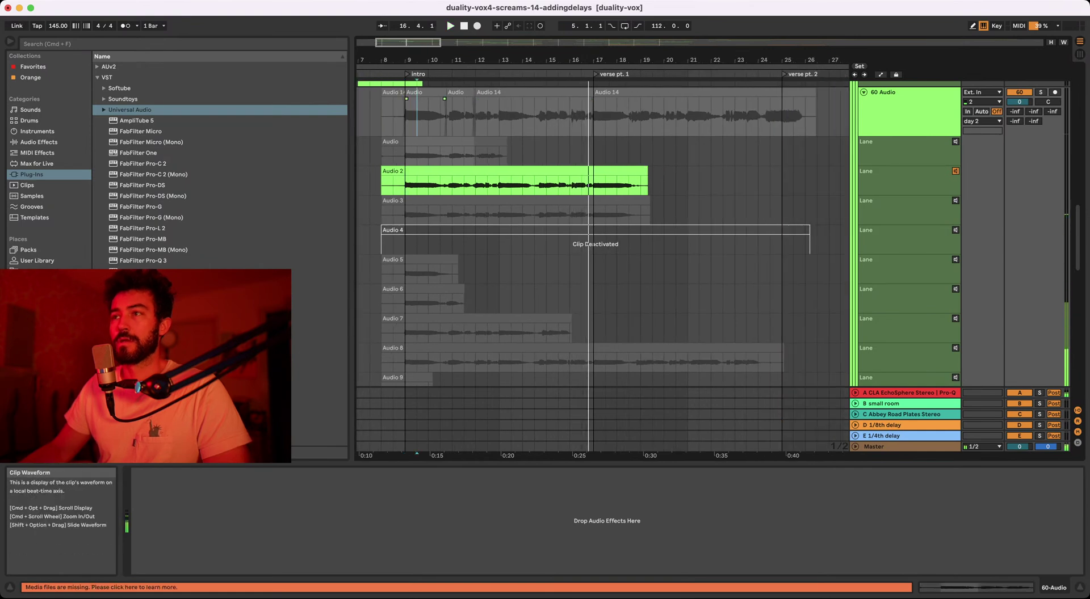
- Return the insert mark to 9.1.1 and turn off auditioning of the Audio 2 take lane
{"action": "mouse_move", "coordinate": [425, 60]}
{"action": "left_mouse_down"}
{"action": "mouse_move", "coordinate": [425, 48]}
{"action": "mouse_move", "coordinate": [411, 49]}
{"action": "mouse_move", "coordinate": [425, 53]}
{"action": "left_mouse_up"}
{"action": "left_click", "coordinate": [395, 116]}
{"action": "key", "text": "space"}
{"action": "left_click", "coordinate": [407, 116]}
{"action": "key", "text": "space"}
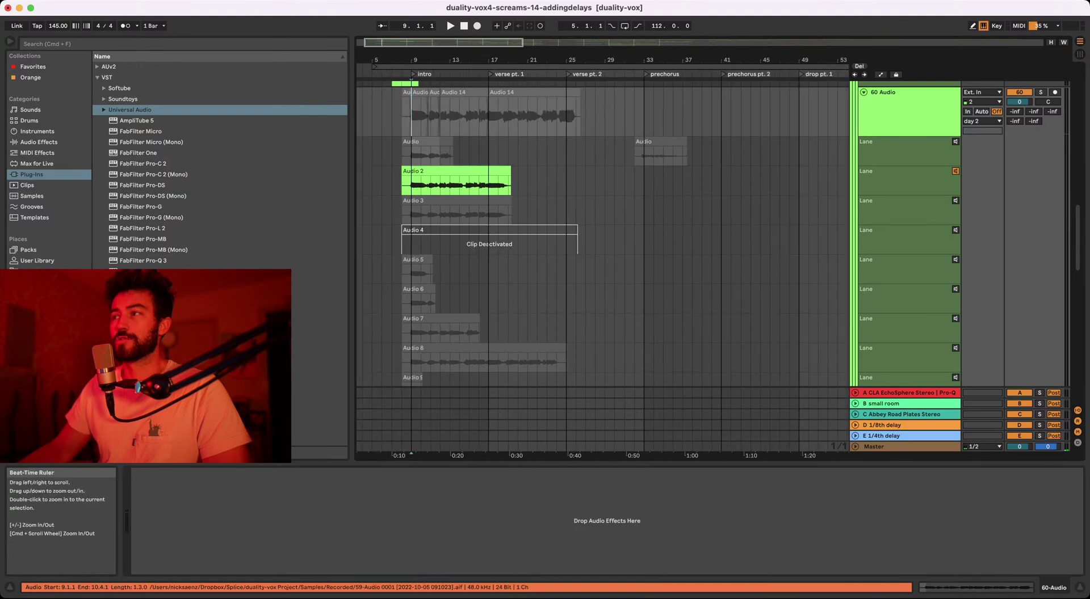
{"action": "left_click", "coordinate": [955, 171]}
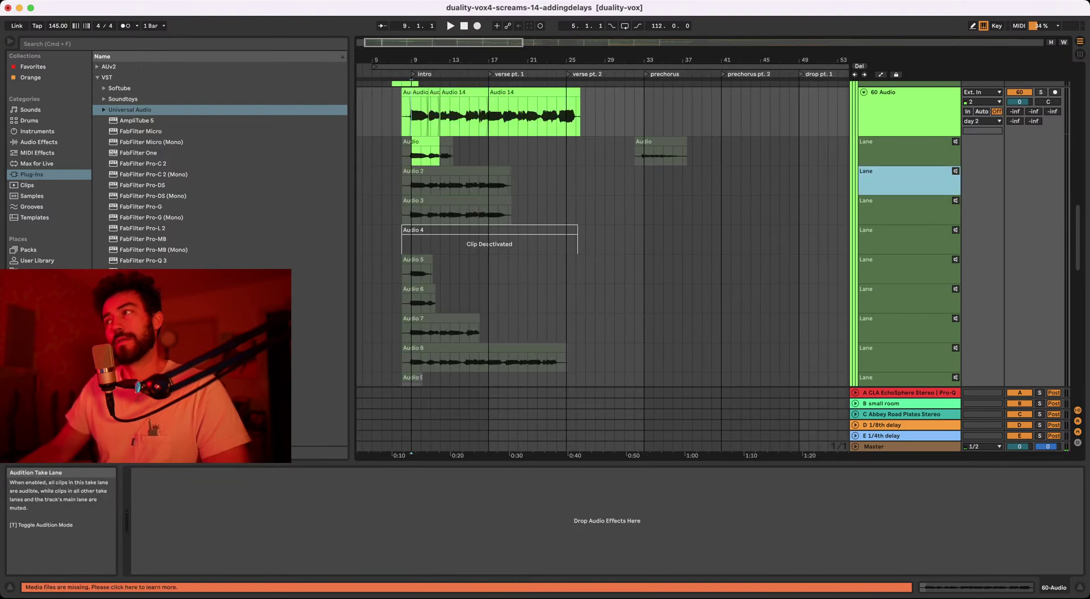
- Save the Live Set under the new name duality-vox4-screams-15-vocalcomping2
{"action": "left_click_drag", "start_coordinate": [450, 59], "coordinate": [450, 56]}
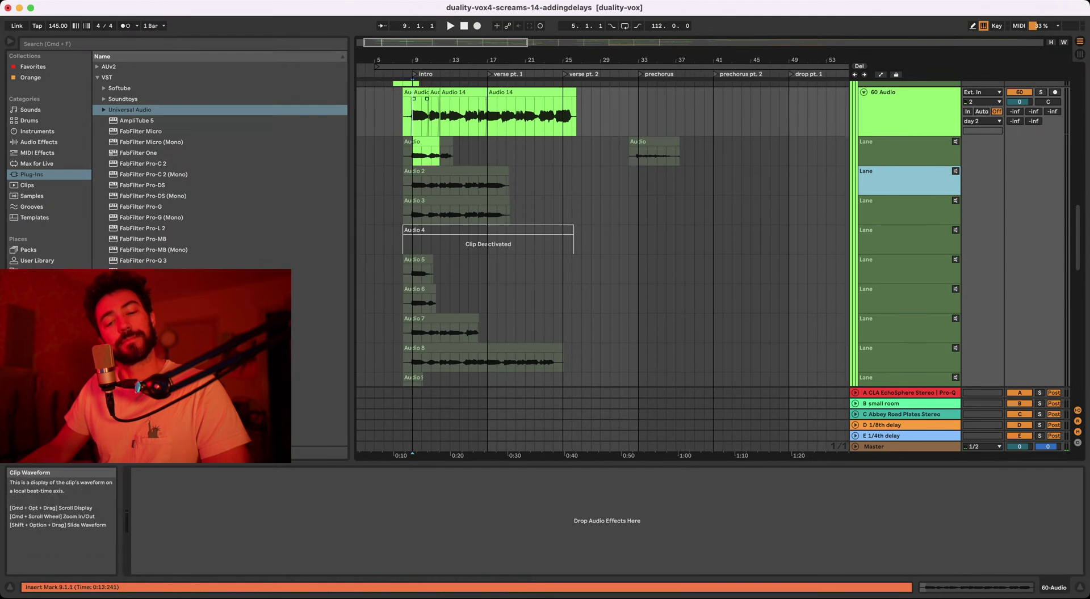
{"action": "scroll", "coordinate": [601, 232], "scroll_direction": "up", "scroll_amount": 3}
{"action": "scroll", "coordinate": [602, 233], "scroll_direction": "up", "scroll_amount": 1}
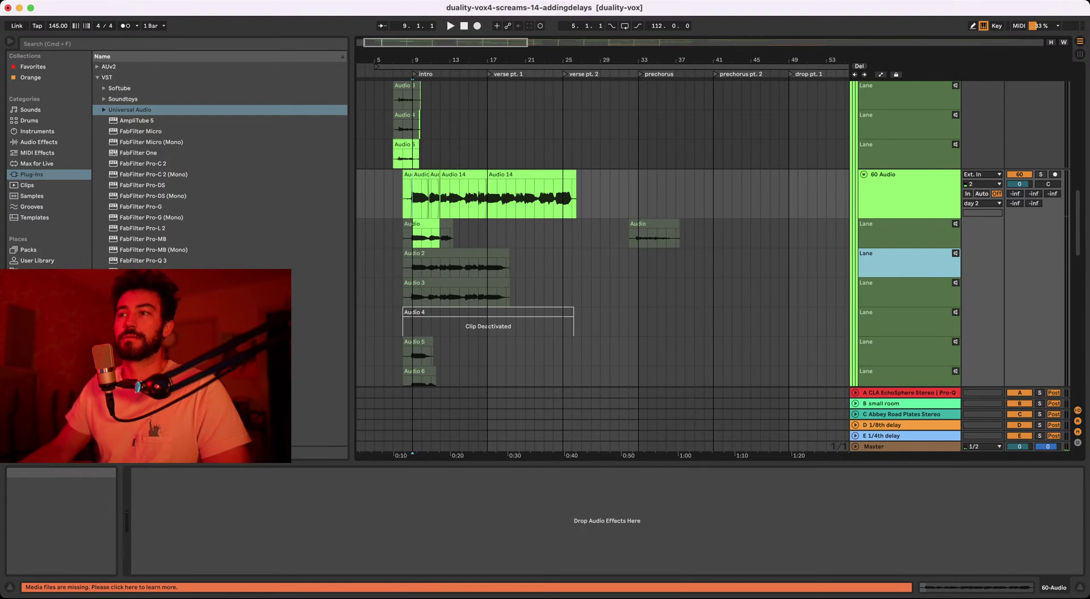
{"action": "left_click", "coordinate": [413, 156]}
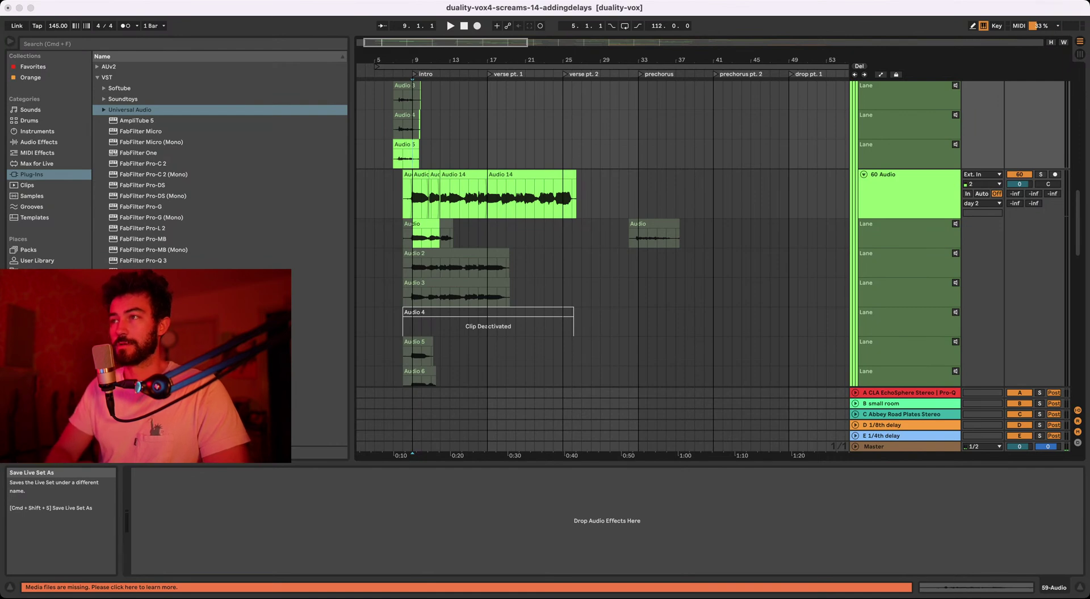
{"action": "key", "text": "Return"}
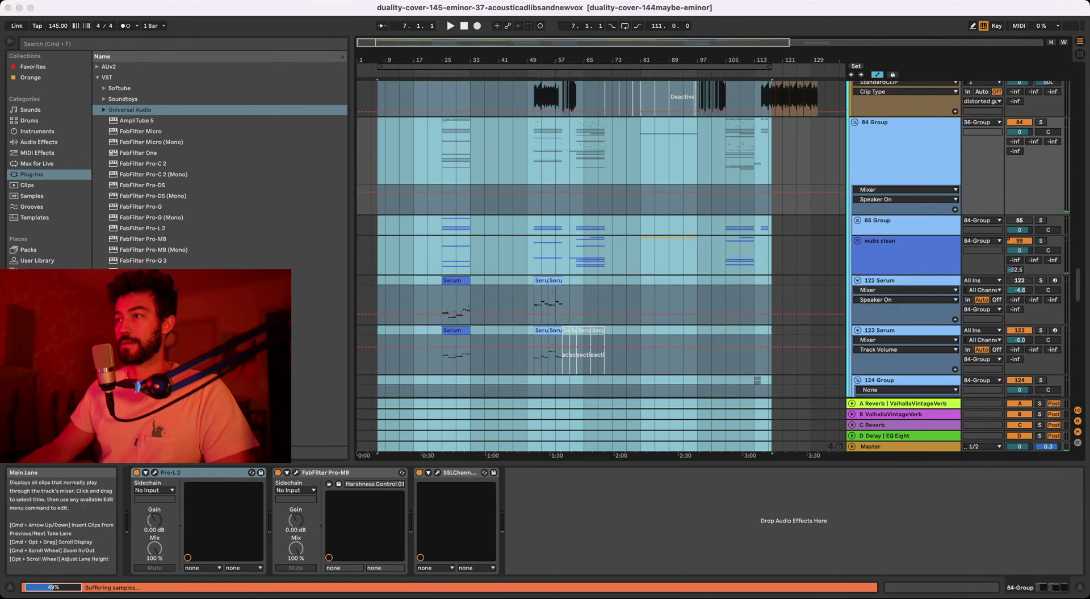
- Fold the duality-vox3-karraupdates track and the vocals and vocal references groups in the duality-cover set
{"action": "left_click", "coordinate": [770, 151]}
{"action": "scroll", "coordinate": [770, 151], "scroll_direction": "up", "scroll_amount": 10}
{"action": "scroll", "coordinate": [602, 239], "scroll_direction": "up", "scroll_amount": 15}
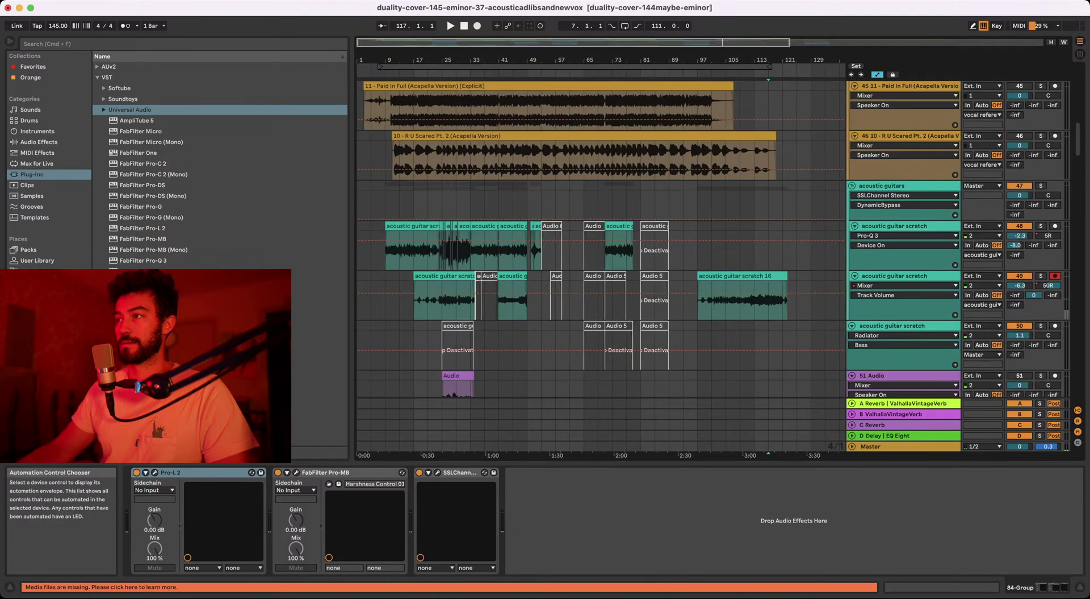
{"action": "scroll", "coordinate": [602, 238], "scroll_direction": "up", "scroll_amount": 10}
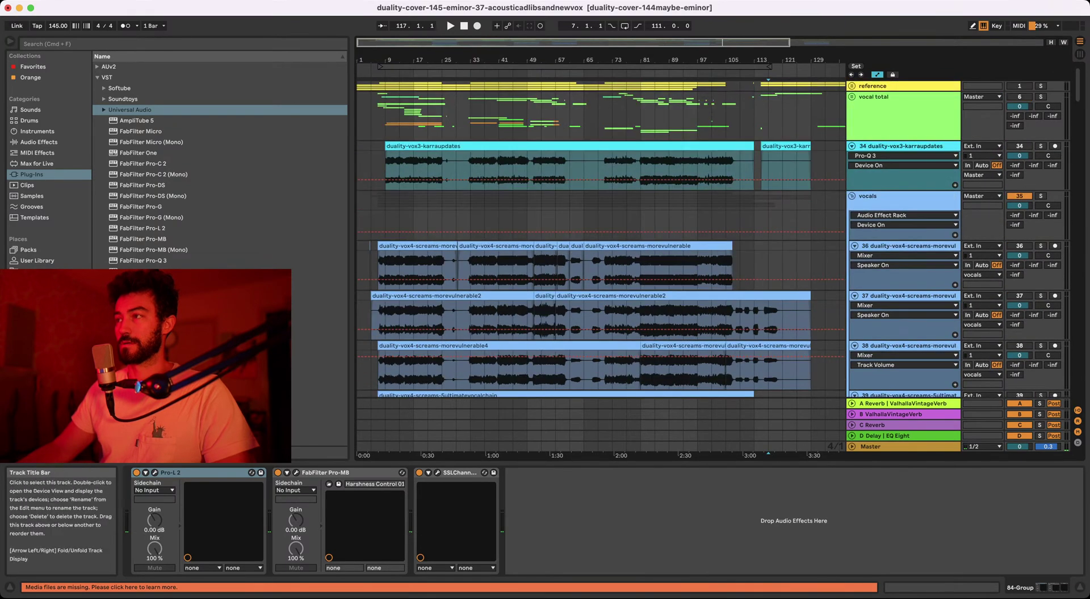
{"action": "left_click", "coordinate": [851, 146]}
{"action": "left_click", "coordinate": [851, 157]}
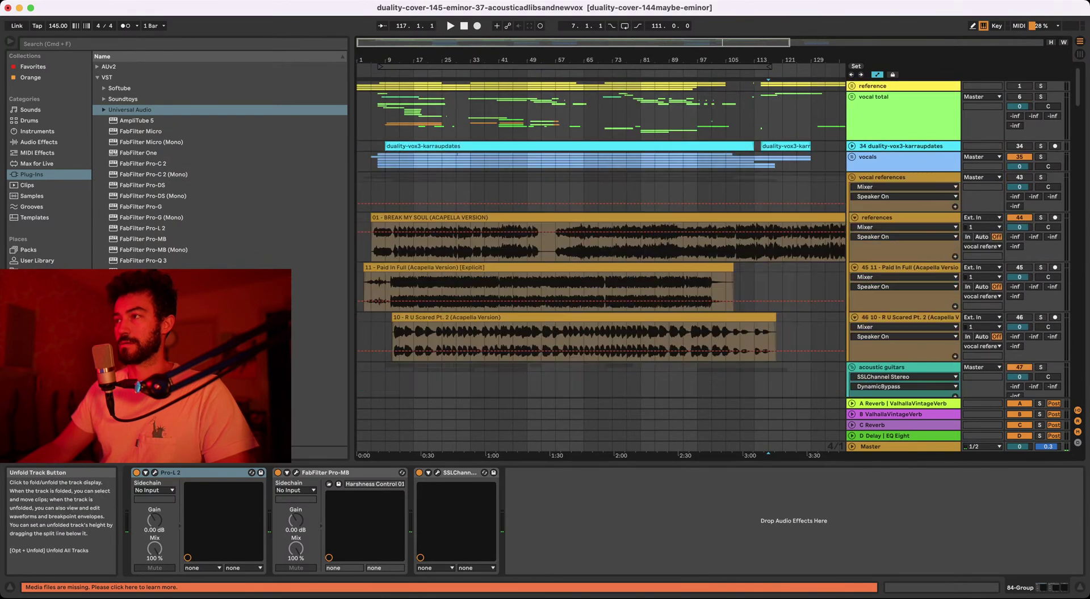
{"action": "left_click", "coordinate": [852, 177]}
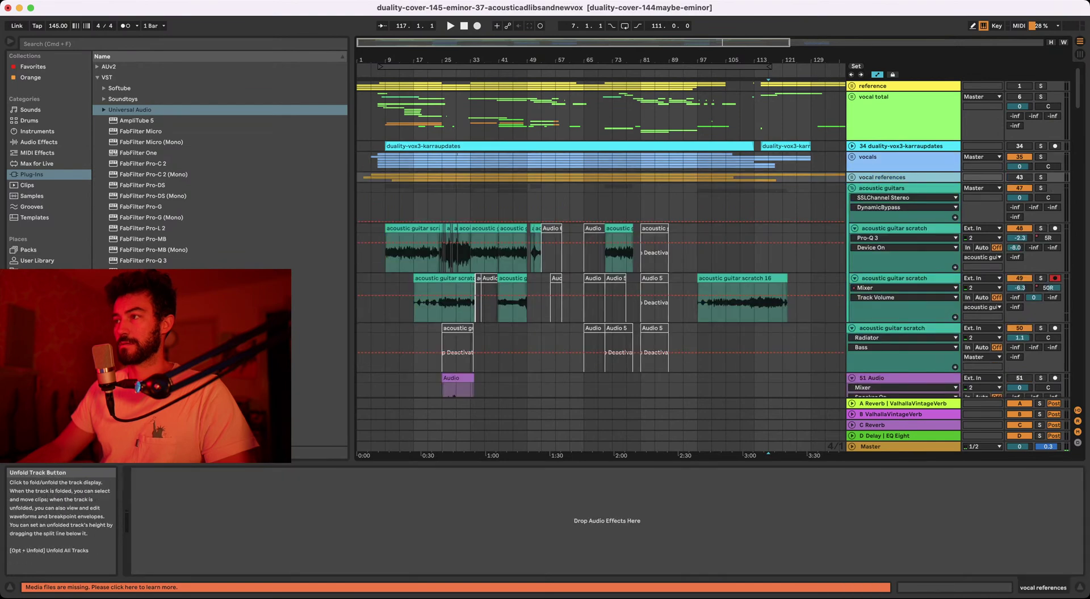
- Fold the acoustic guitars group, the acoustic guitar scratch track below it, 51 Audio, 52 Audio and the first BNDLZ_150 drum loop track
{"action": "left_click", "coordinate": [852, 188]}
{"action": "left_click", "coordinate": [852, 198]}
{"action": "left_click", "coordinate": [886, 199]}
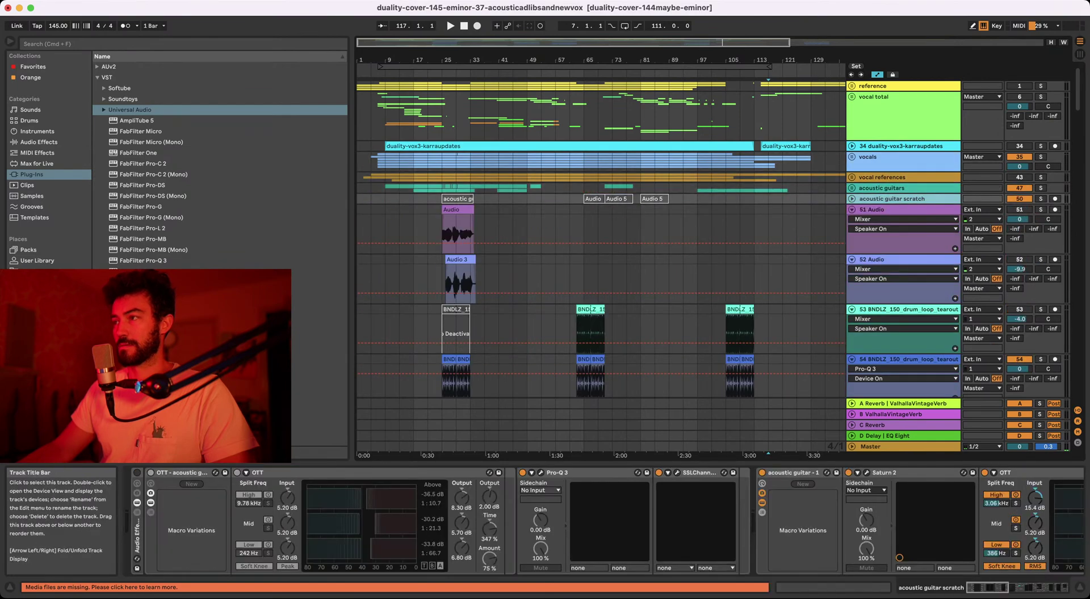
{"action": "left_click", "coordinate": [887, 209]}
{"action": "left_click", "coordinate": [887, 260]}
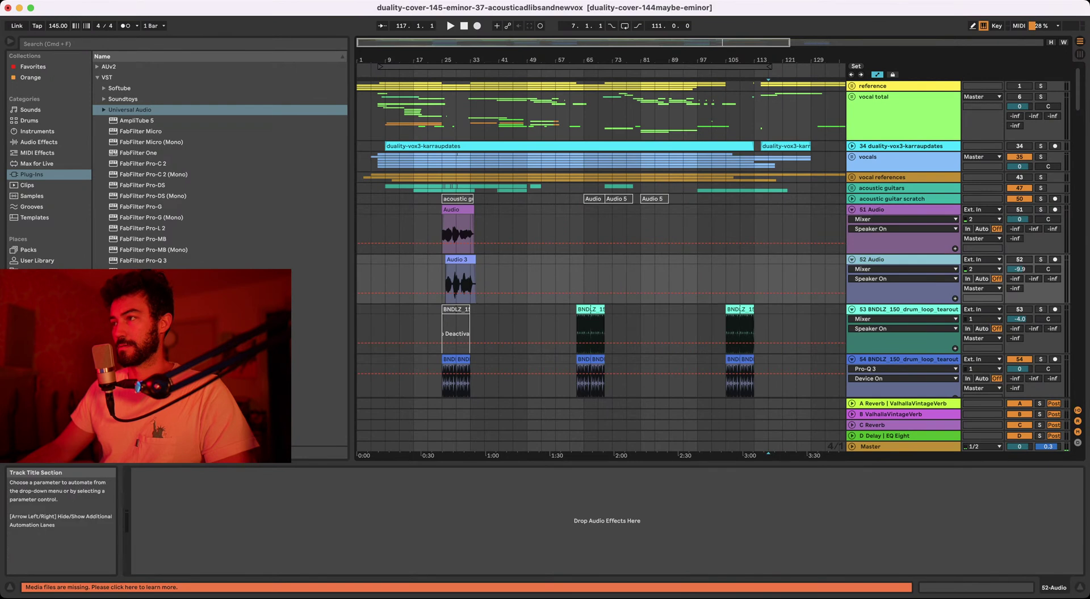
{"action": "left_click", "coordinate": [851, 209]}
{"action": "left_click", "coordinate": [851, 221]}
{"action": "left_click", "coordinate": [851, 231]}
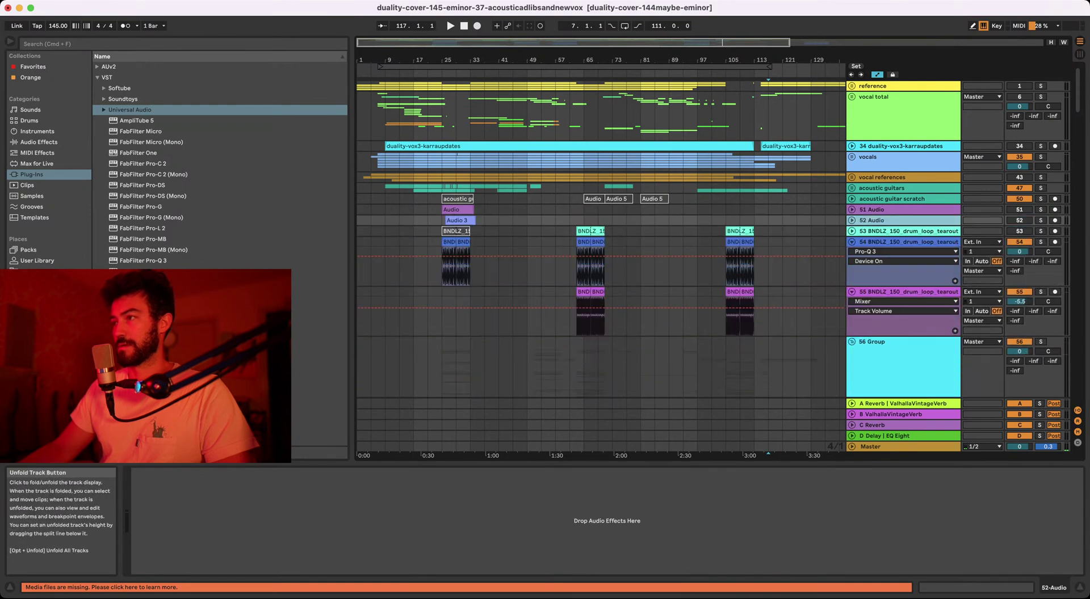
- Deactivate the vocals group and move the 111-bar arrangement loop to start at 5.1.1
{"action": "left_click", "coordinate": [1018, 156]}
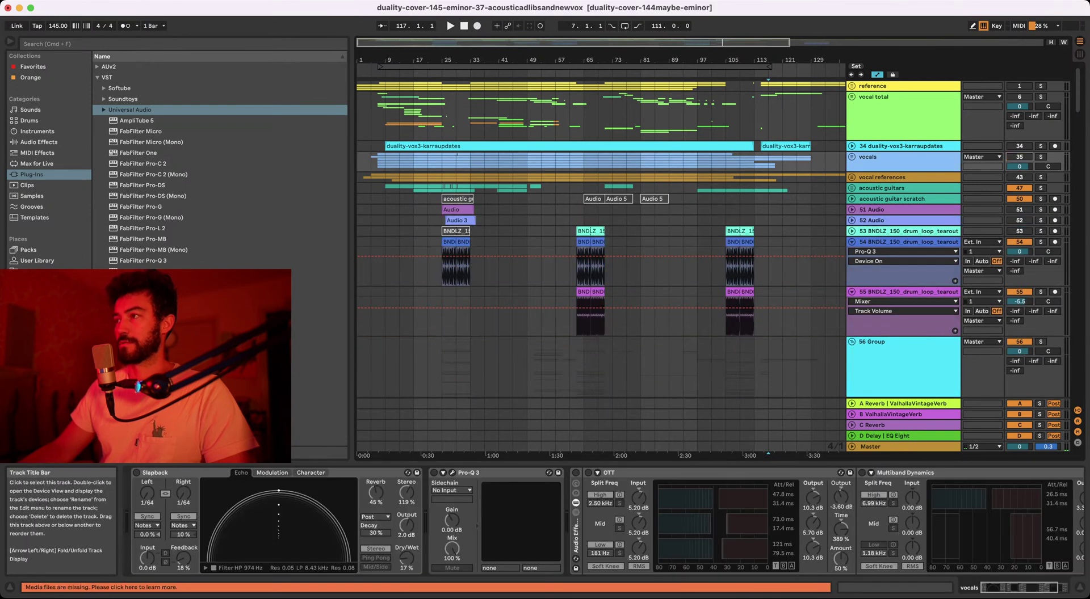
{"action": "left_click_drag", "start_coordinate": [755, 67], "coordinate": [748, 66]}
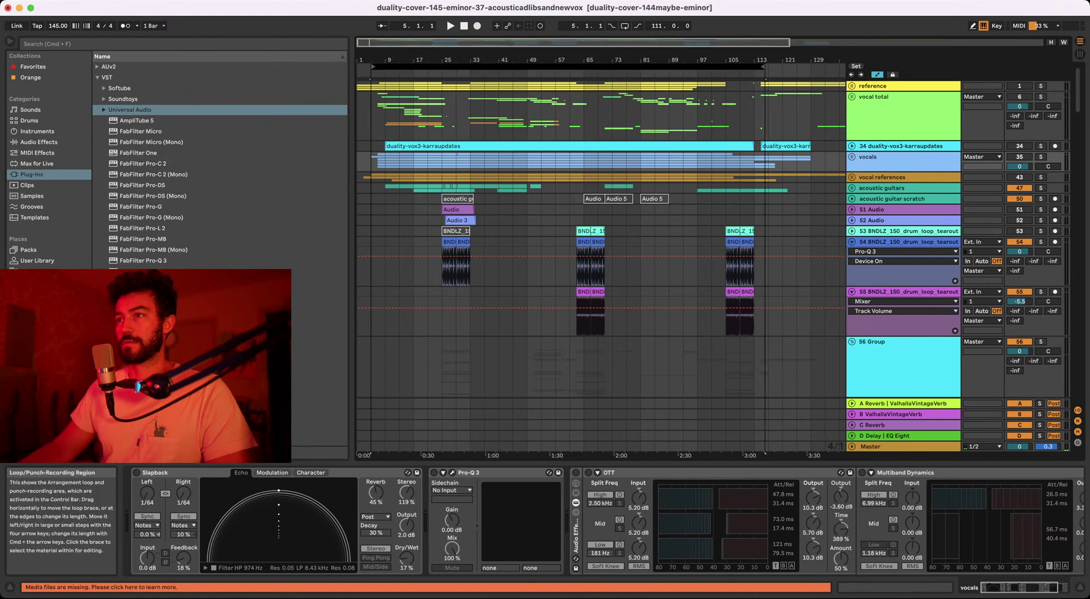
- Open the audio export for the 111-bar loop range and switch back to the arrangement
{"action": "key", "text": "super+shift+r"}
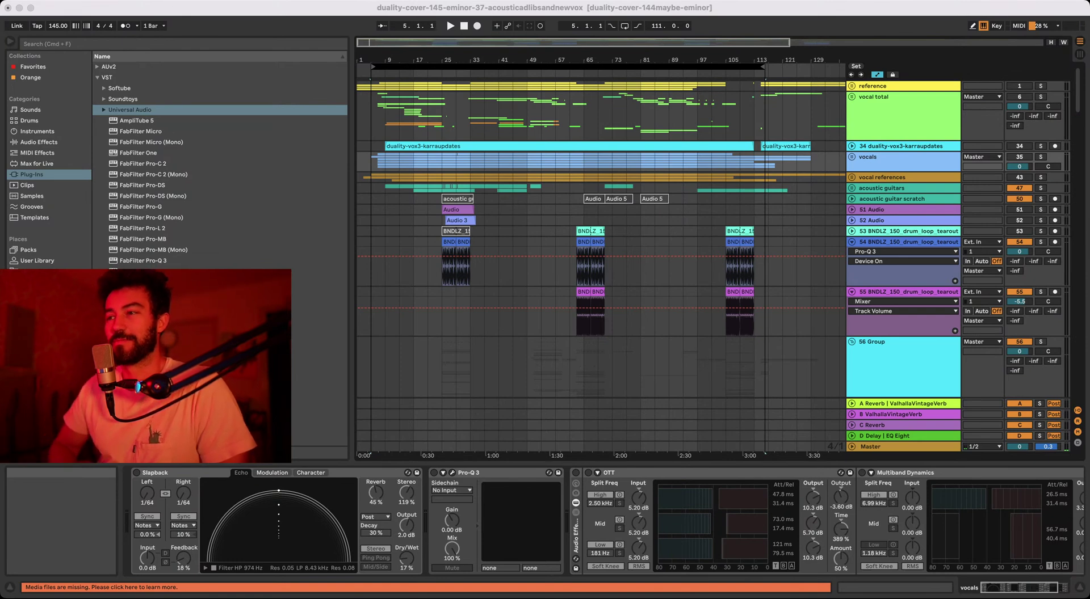
{"action": "key", "text": "super+Tab"}
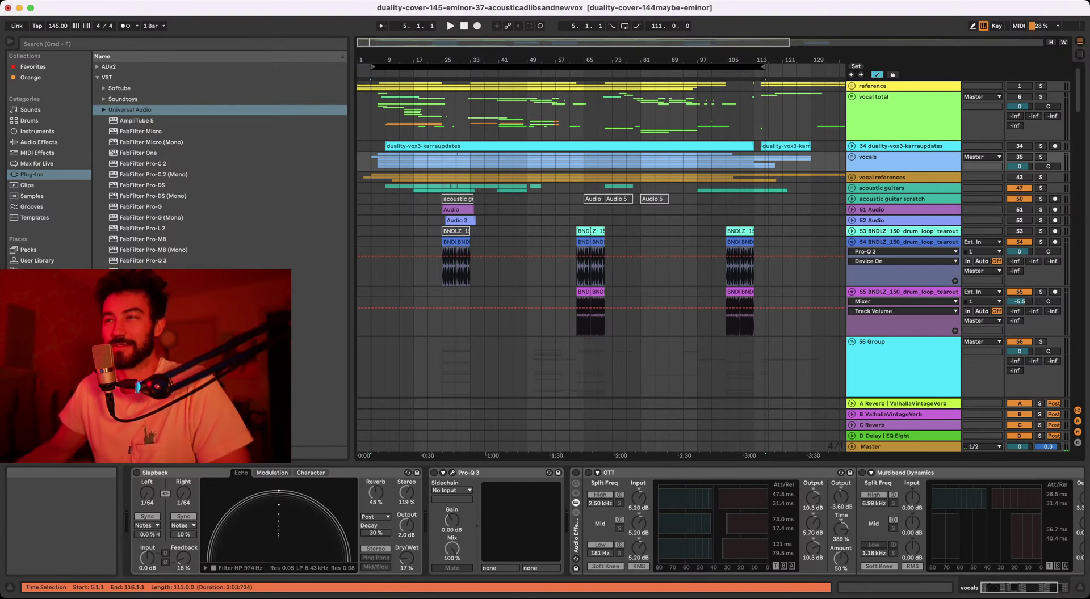
- Place the insert mark at 9.1.1 on the vocal total group
{"action": "left_click", "coordinate": [371, 116]}
{"action": "left_click_drag", "start_coordinate": [386, 60], "coordinate": [386, 64]}
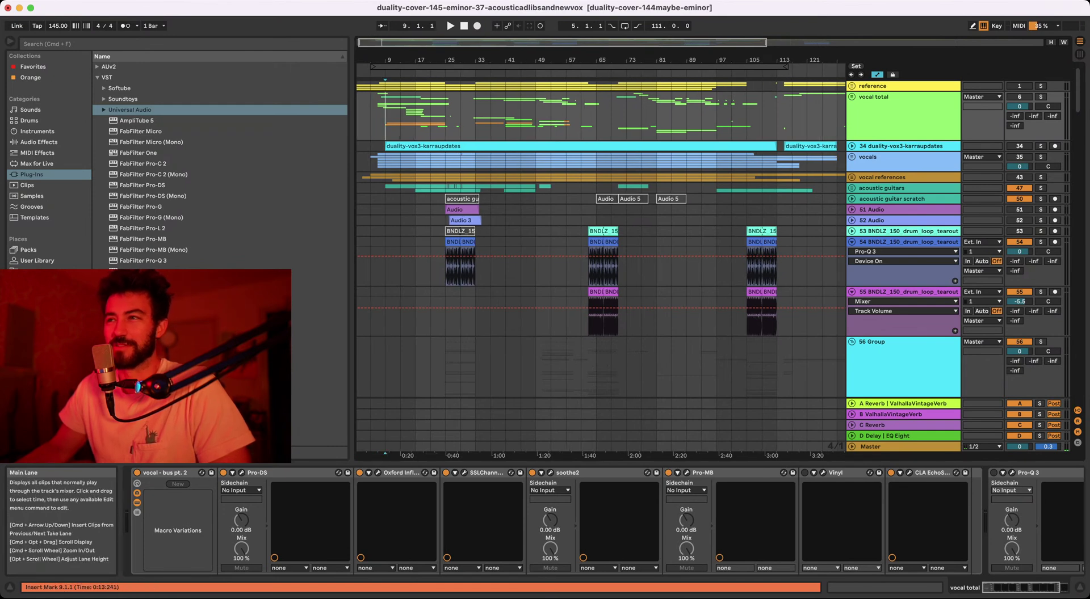
{"action": "scroll", "coordinate": [600, 256], "scroll_direction": "left", "scroll_amount": 1}
{"action": "left_click", "coordinate": [387, 116]}
{"action": "mouse_move", "coordinate": [387, 60]}
{"action": "left_mouse_down"}
{"action": "mouse_move", "coordinate": [385, 73]}
{"action": "mouse_move", "coordinate": [390, 56]}
{"action": "left_mouse_up"}
{"action": "scroll", "coordinate": [390, 116], "scroll_direction": "left", "scroll_amount": 1}
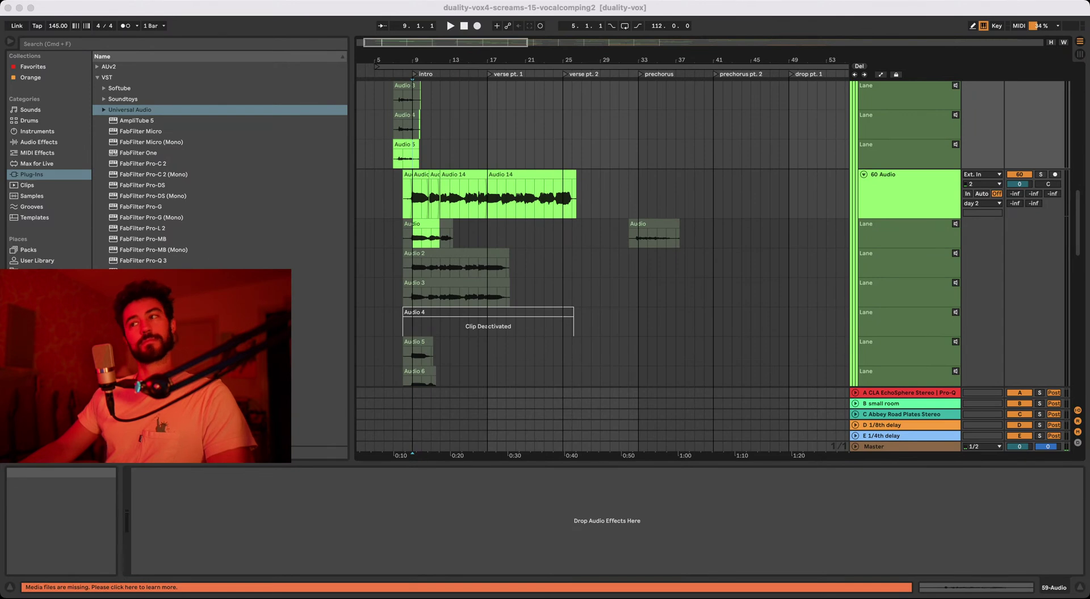
- Unfold the instrumental group, add an audio track below its existing track and paste the duality-cover-145-eminor-37 INST clip at 5.1.1
{"action": "scroll", "coordinate": [602, 234], "scroll_direction": "up", "scroll_amount": 8}
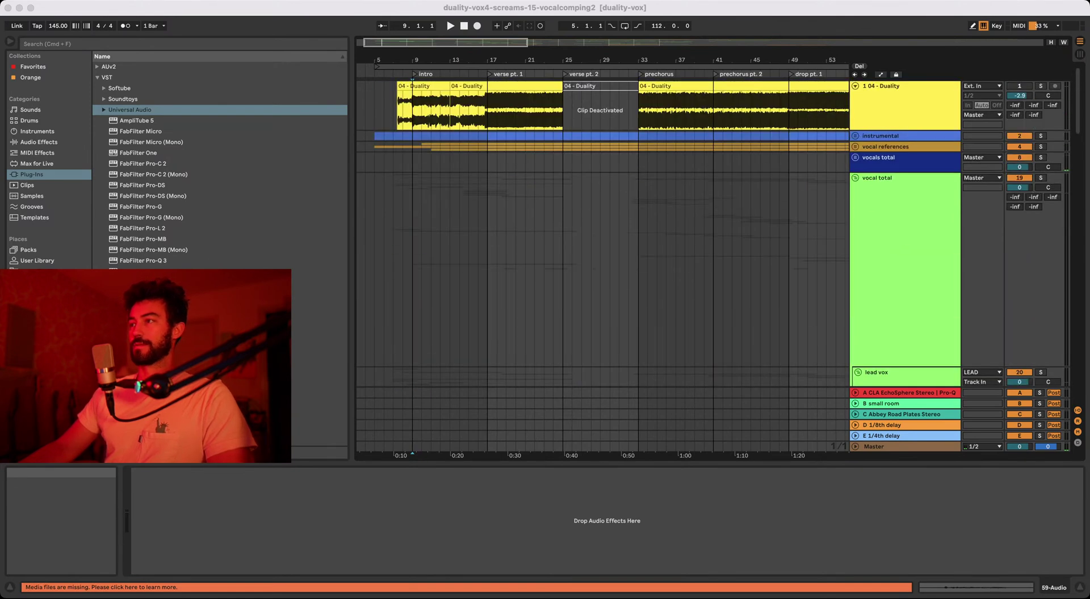
{"action": "left_click", "coordinate": [855, 136]}
{"action": "left_click", "coordinate": [905, 176]}
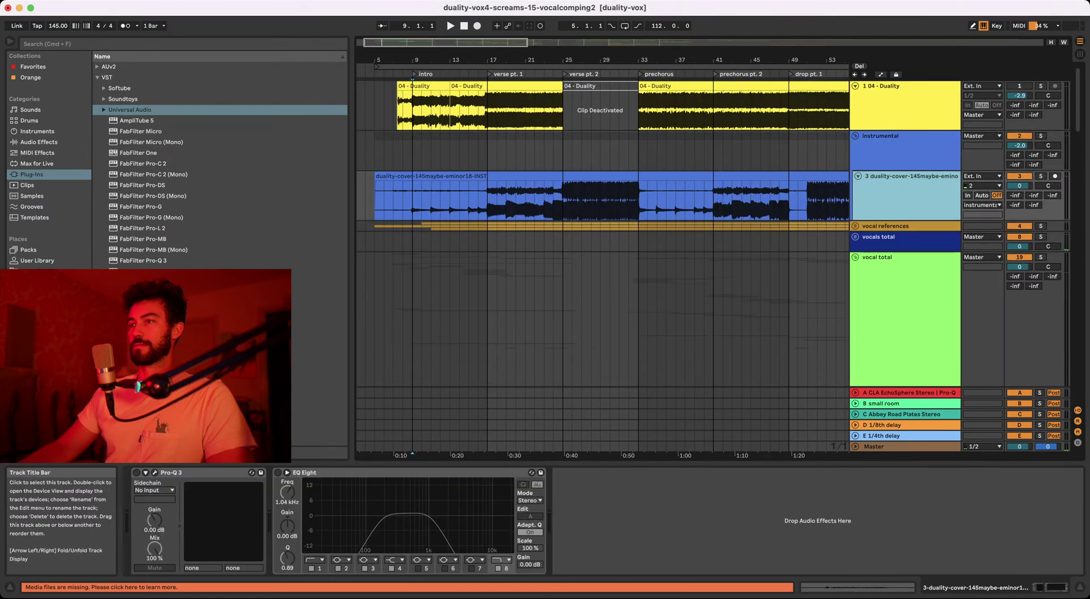
{"action": "key", "text": "super+t"}
{"action": "left_click", "coordinate": [374, 245]}
{"action": "key", "text": "super+v"}
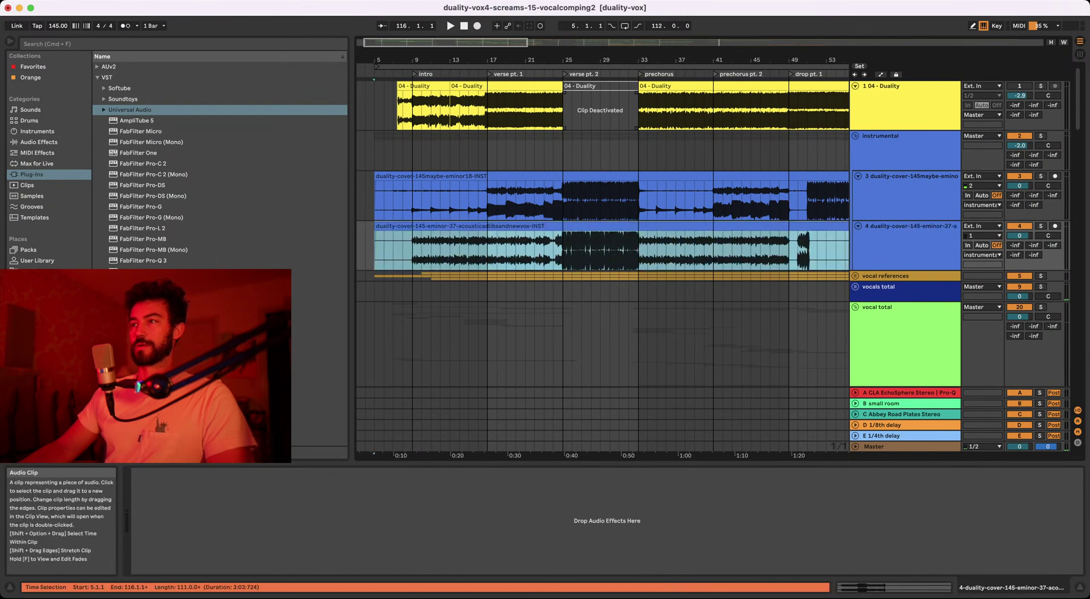
{"action": "left_click_drag", "start_coordinate": [436, 59], "coordinate": [435, 34]}
{"action": "key", "text": "minus"}
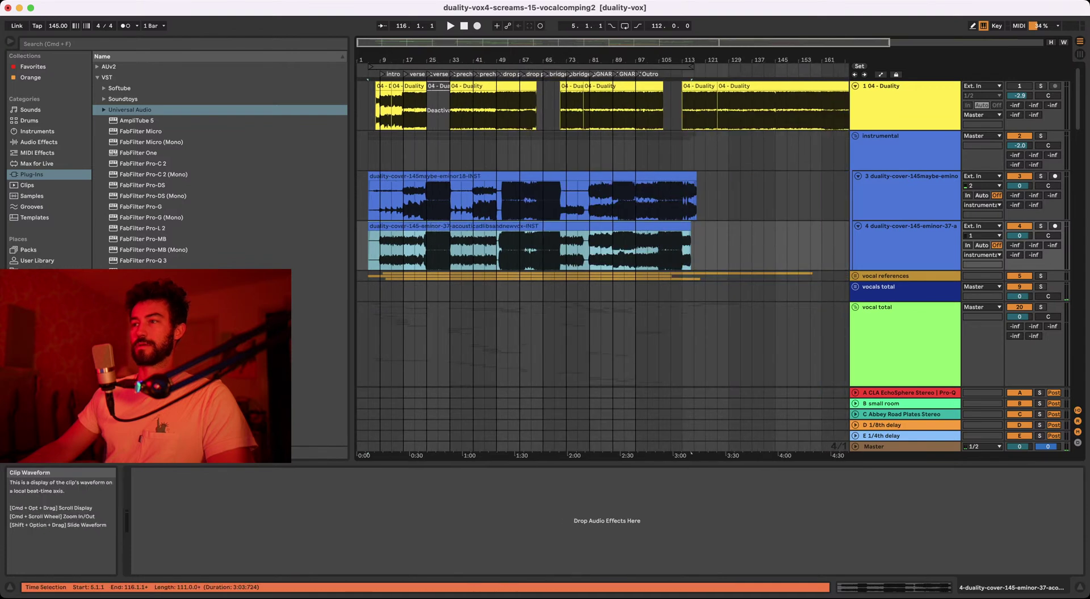
- Play the arrangement from 9.1.1 and deactivate the older duality-cover-145maybe-eminor18 instrumental track
{"action": "left_click", "coordinate": [461, 198]}
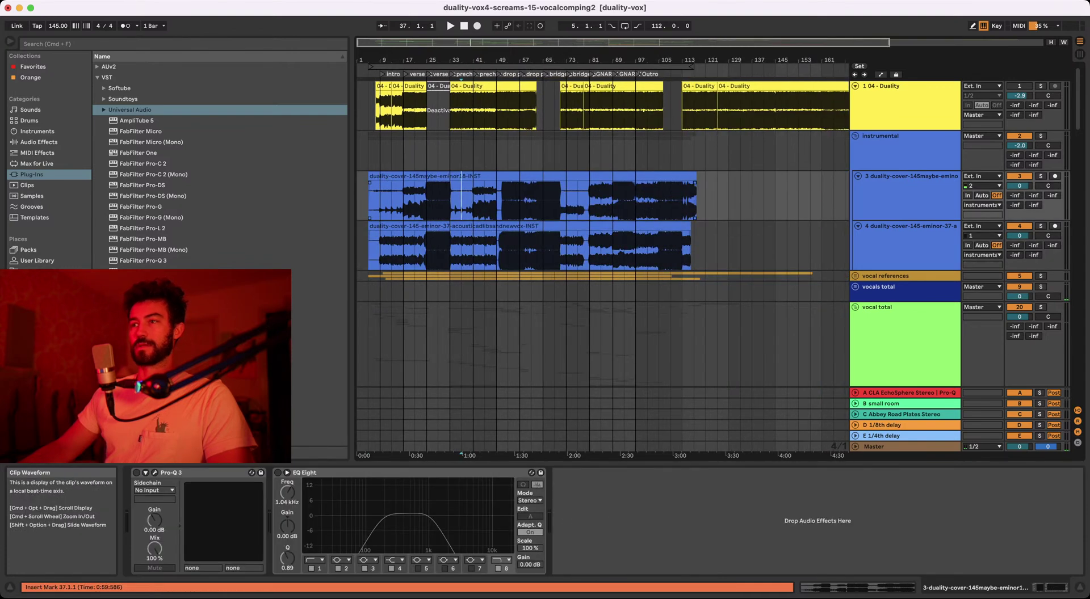
{"action": "left_click", "coordinate": [380, 199]}
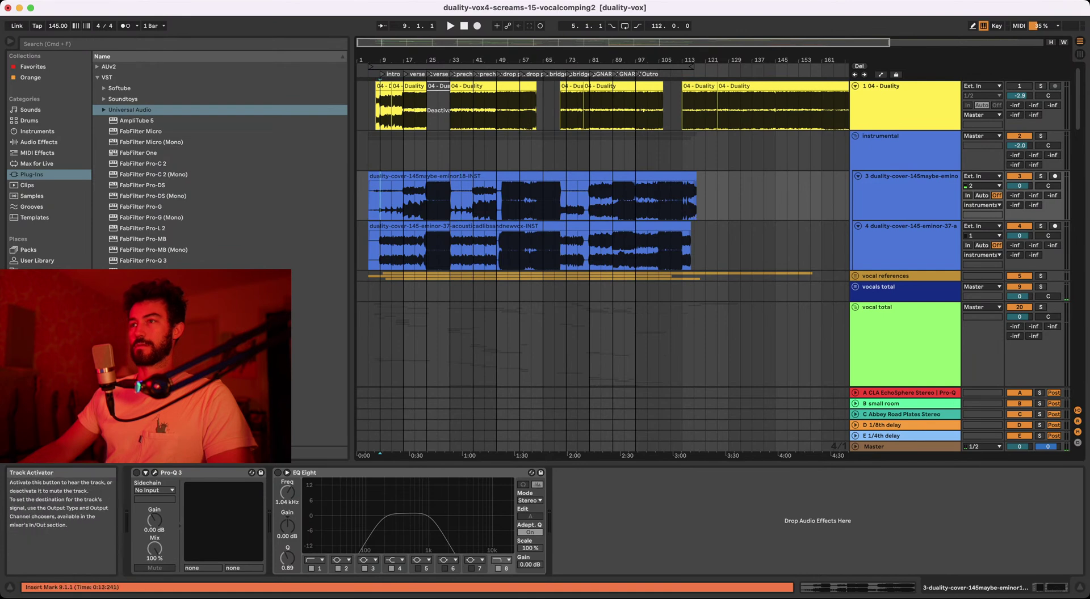
{"action": "left_click_drag", "start_coordinate": [389, 60], "coordinate": [390, 72]}
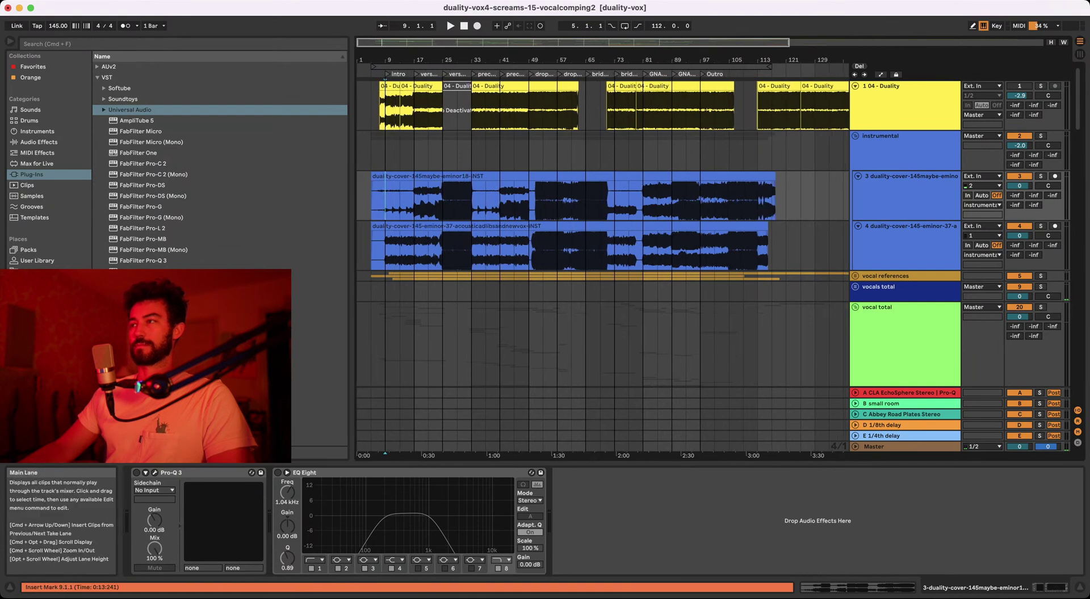
{"action": "left_click", "coordinate": [902, 137]}
{"action": "key", "text": "space"}
{"action": "left_click", "coordinate": [1019, 176]}
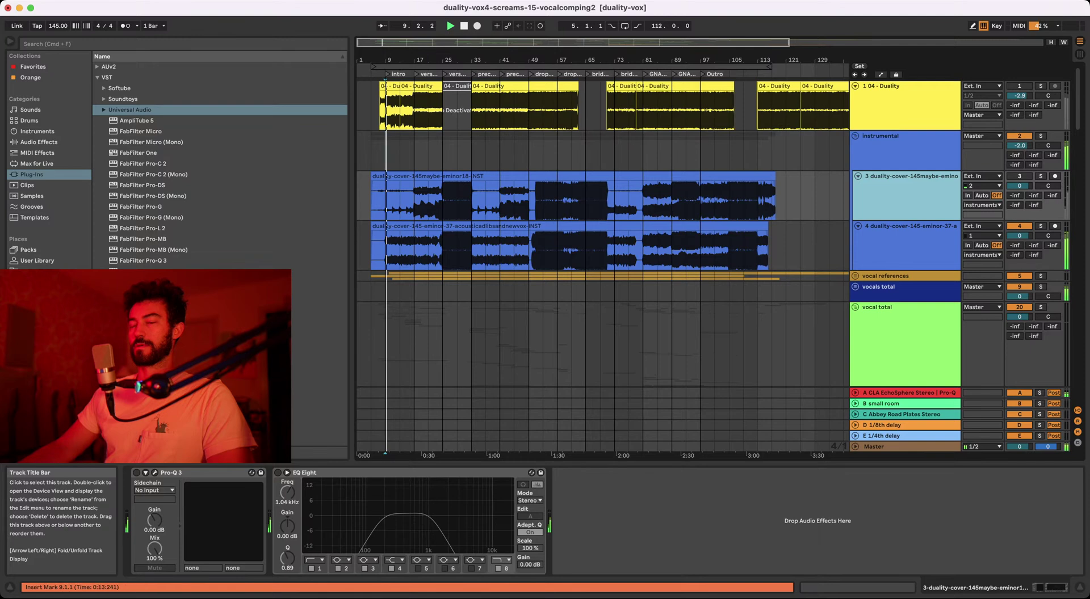
{"action": "left_click", "coordinate": [387, 151]}
{"action": "left_click_drag", "start_coordinate": [387, 59], "coordinate": [387, 71]}
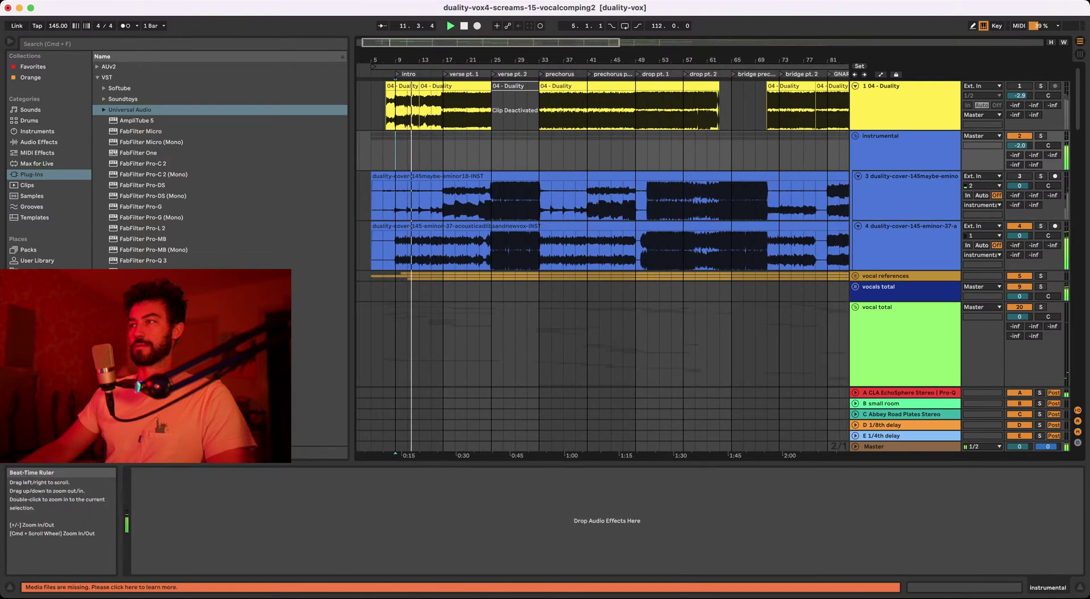
- Solo the newer instrumental track, enable the metronome and listen to the intro from 9.1.1
{"action": "key", "text": "space"}
{"action": "left_click", "coordinate": [1040, 226]}
{"action": "left_click", "coordinate": [125, 26]}
{"action": "left_click", "coordinate": [395, 341]}
{"action": "key", "text": "space"}
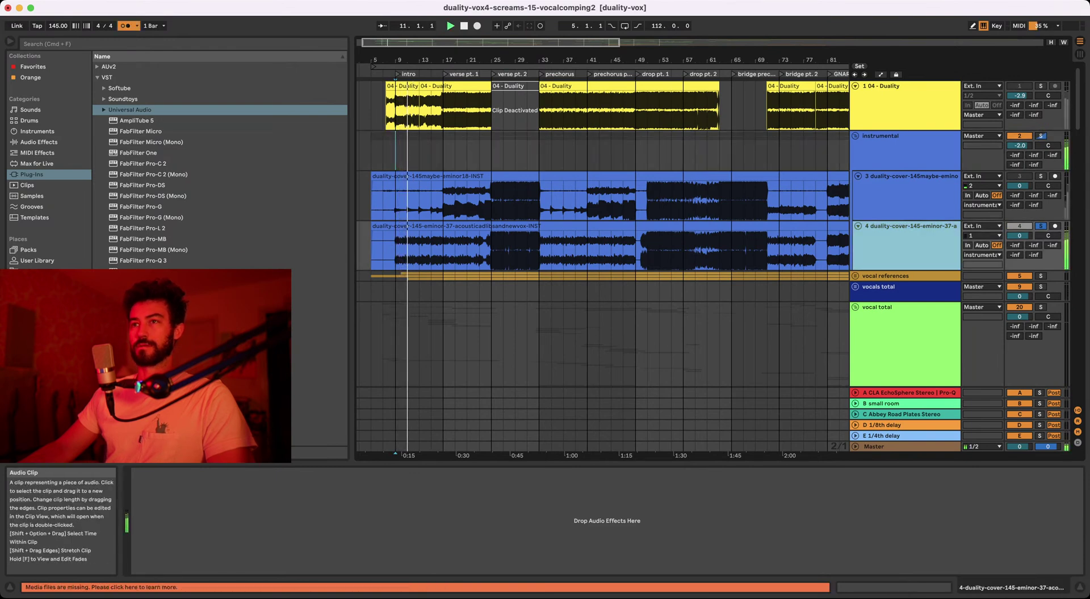
{"action": "left_click_drag", "start_coordinate": [396, 59], "coordinate": [395, 76]}
{"action": "left_click", "coordinate": [395, 151]}
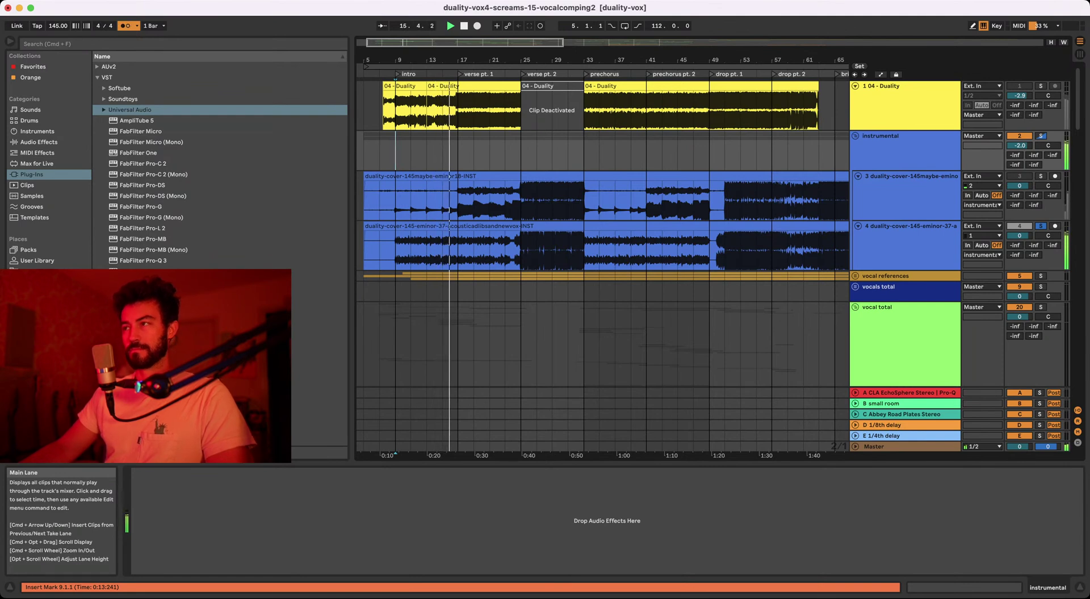
{"action": "key", "text": "space"}
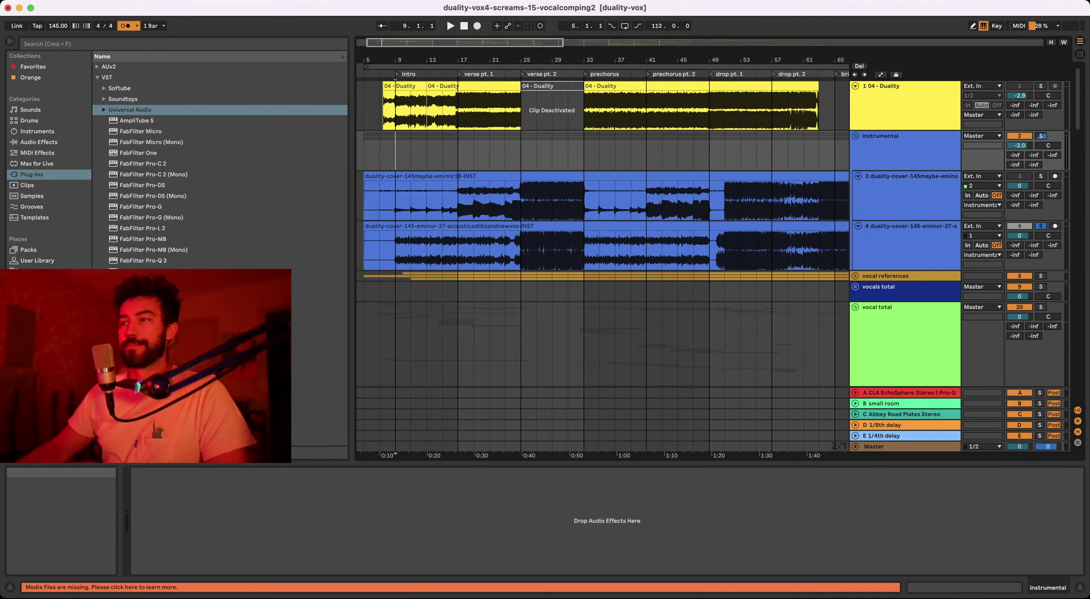
{"action": "key", "text": "space"}
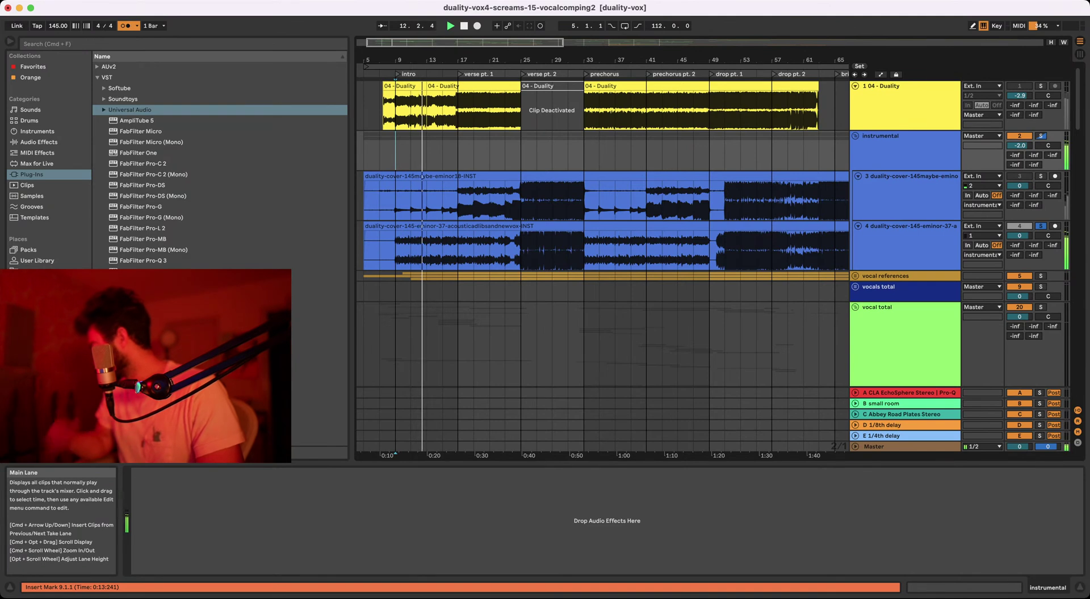
{"action": "key", "text": "space"}
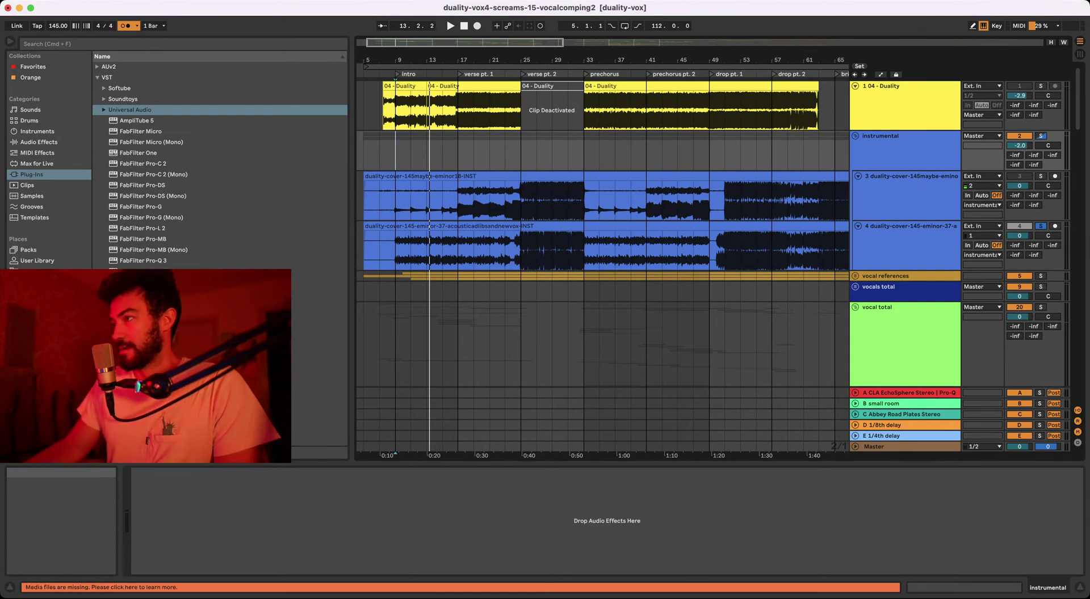
- Unsolo the newer instrumental track, turn off the metronome and play the full mix from 9.1.1
{"action": "left_click", "coordinate": [1040, 226]}
{"action": "left_click", "coordinate": [909, 193]}
{"action": "key", "text": "space"}
{"action": "left_click", "coordinate": [908, 150]}
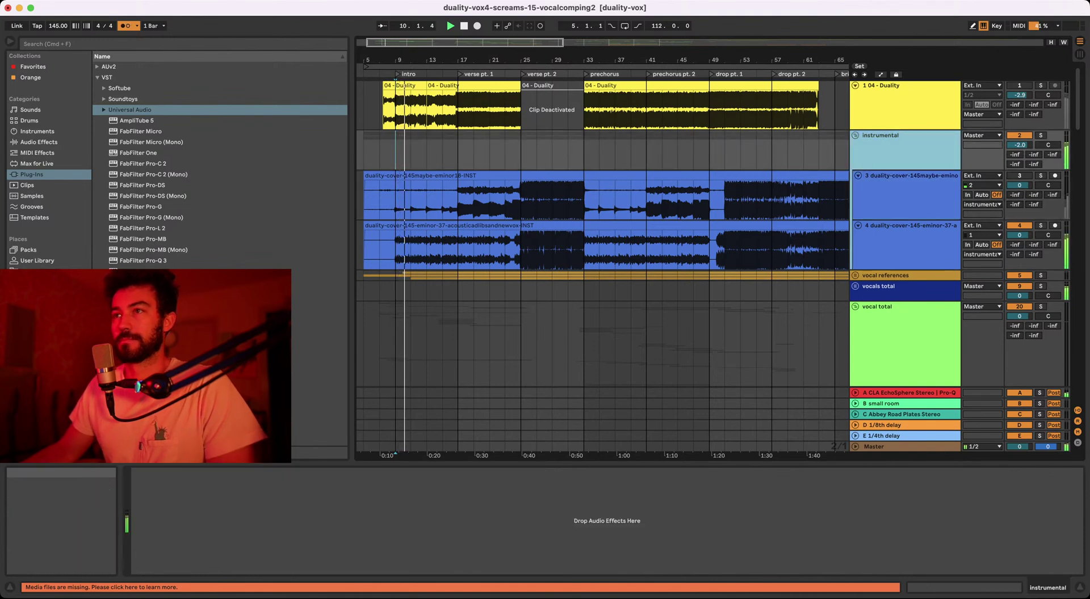
{"action": "mouse_move", "coordinate": [434, 60]}
{"action": "left_mouse_down"}
{"action": "mouse_move", "coordinate": [433, 91]}
{"action": "mouse_move", "coordinate": [401, 54]}
{"action": "mouse_move", "coordinate": [423, 54]}
{"action": "left_mouse_up"}
{"action": "scroll", "coordinate": [423, 170], "scroll_direction": "down", "scroll_amount": 2}
{"action": "scroll", "coordinate": [440, 227], "scroll_direction": "down", "scroll_amount": 10}
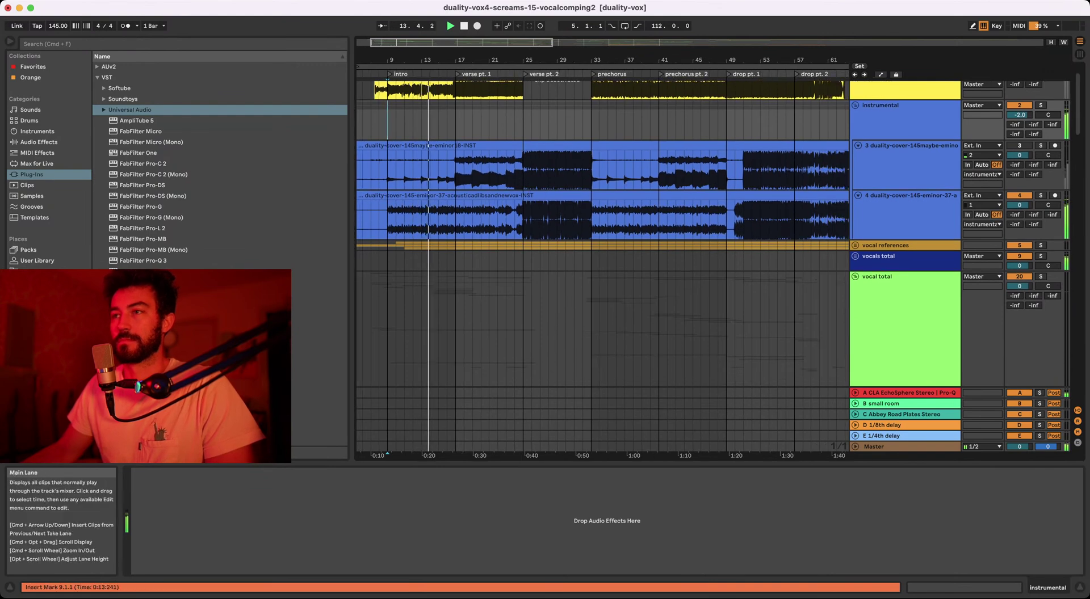
{"action": "scroll", "coordinate": [440, 227], "scroll_direction": "left", "scroll_amount": 2}
{"action": "scroll", "coordinate": [601, 233], "scroll_direction": "down", "scroll_amount": 5}
{"action": "key", "text": "space"}
- Select the lead vox group and play from 9.1.1 while inspecting the day 2 comp on 61 Audio
{"action": "scroll", "coordinate": [602, 233], "scroll_direction": "up", "scroll_amount": 8}
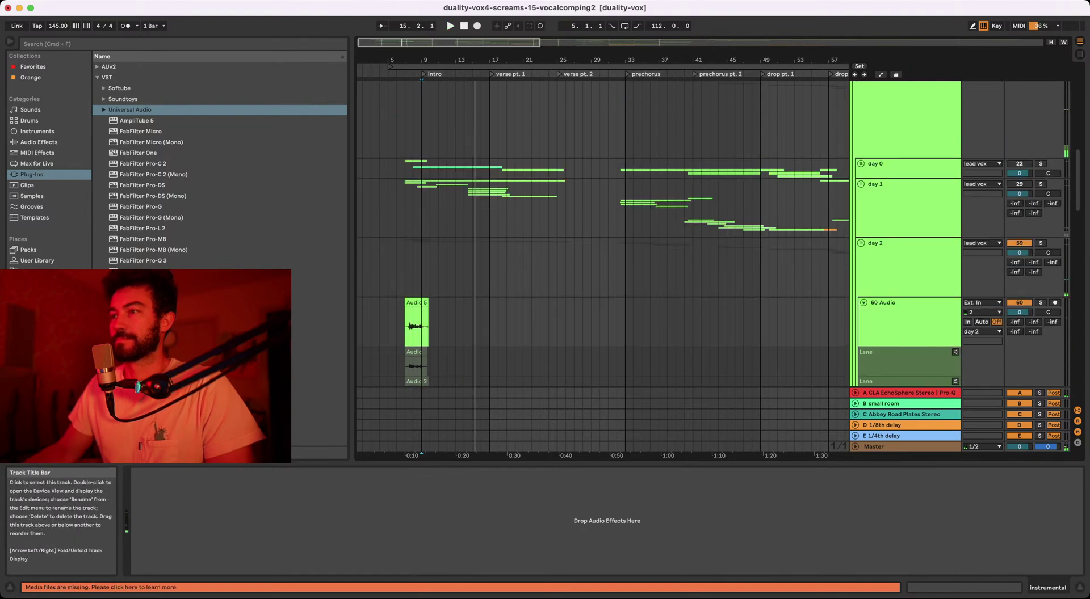
{"action": "scroll", "coordinate": [455, 235], "scroll_direction": "down", "scroll_amount": 8}
{"action": "scroll", "coordinate": [456, 235], "scroll_direction": "up", "scroll_amount": 3}
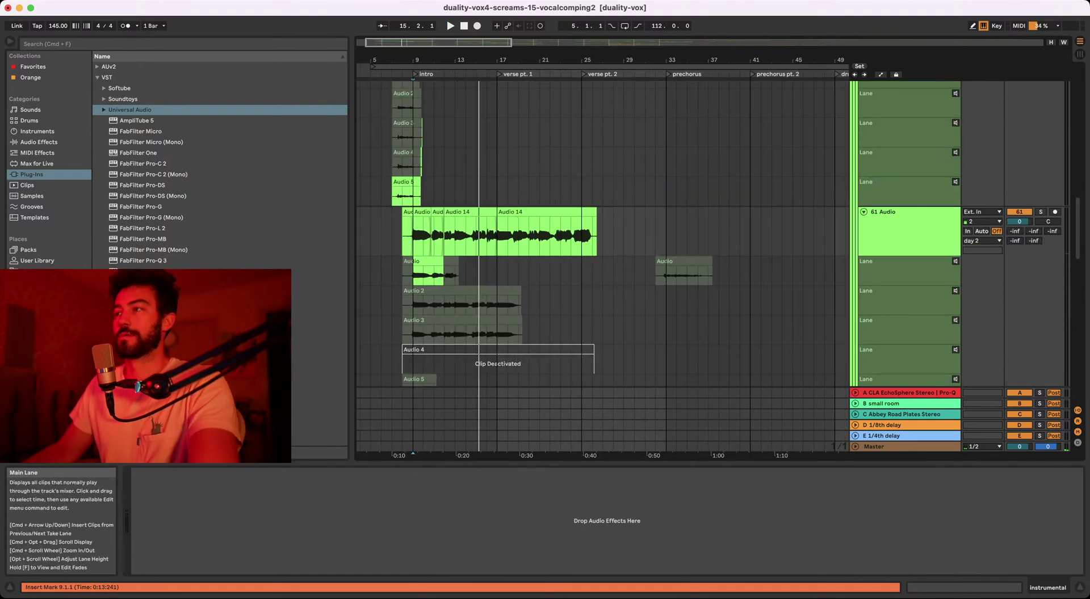
{"action": "scroll", "coordinate": [602, 232], "scroll_direction": "up", "scroll_amount": 8}
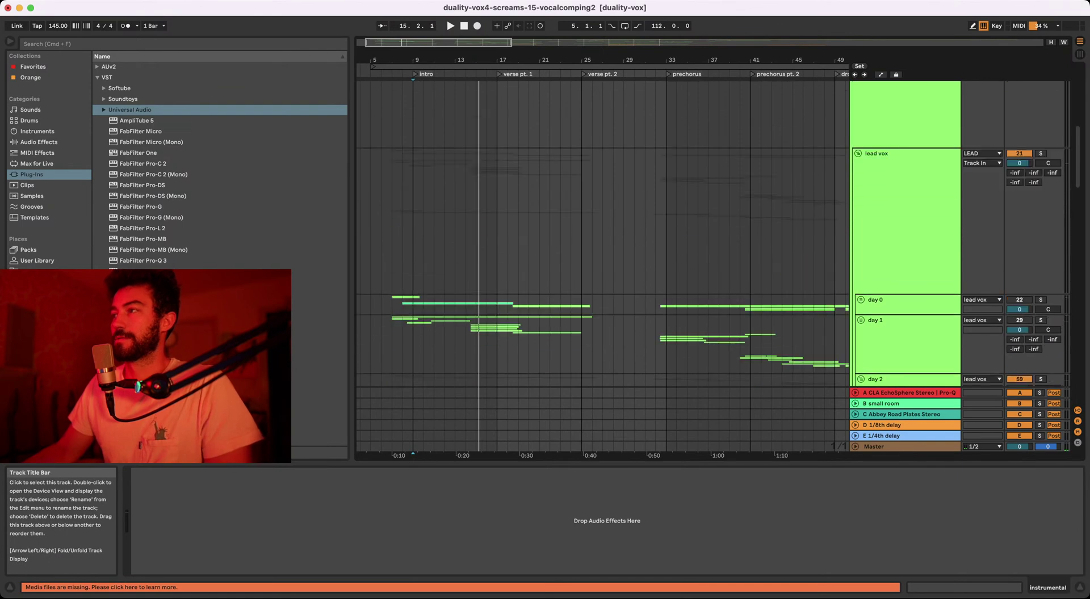
{"action": "left_click", "coordinate": [905, 221]}
{"action": "key", "text": "space"}
{"action": "scroll", "coordinate": [602, 232], "scroll_direction": "down", "scroll_amount": 8}
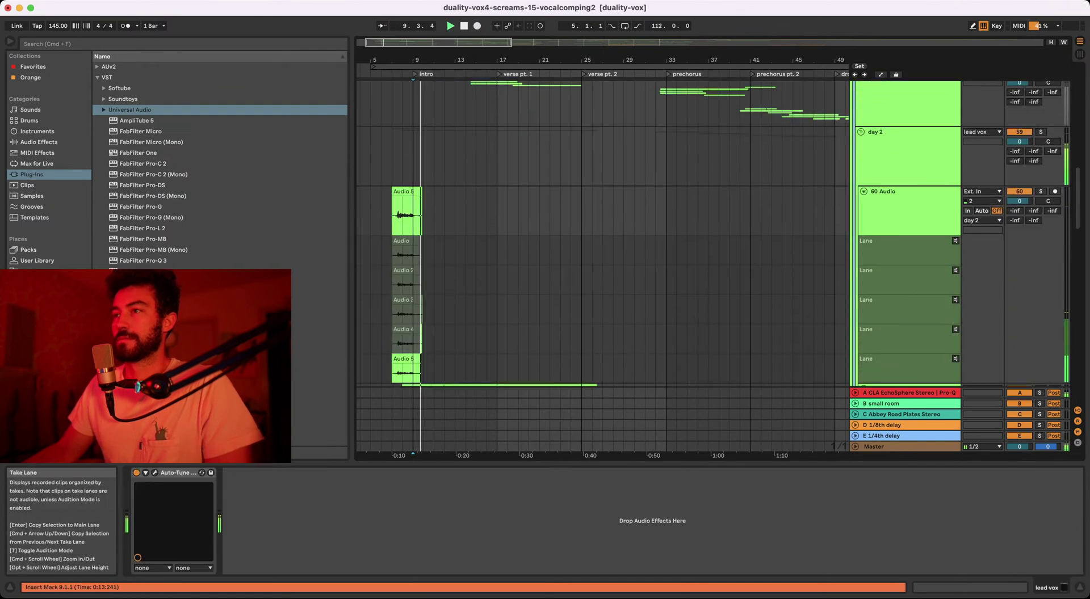
{"action": "scroll", "coordinate": [439, 256], "scroll_direction": "down", "scroll_amount": 3}
{"action": "mouse_move", "coordinate": [438, 60]}
{"action": "left_mouse_down"}
{"action": "mouse_move", "coordinate": [438, 94]}
{"action": "mouse_move", "coordinate": [435, 76]}
{"action": "left_mouse_up"}
{"action": "scroll", "coordinate": [601, 233], "scroll_direction": "down", "scroll_amount": 3}
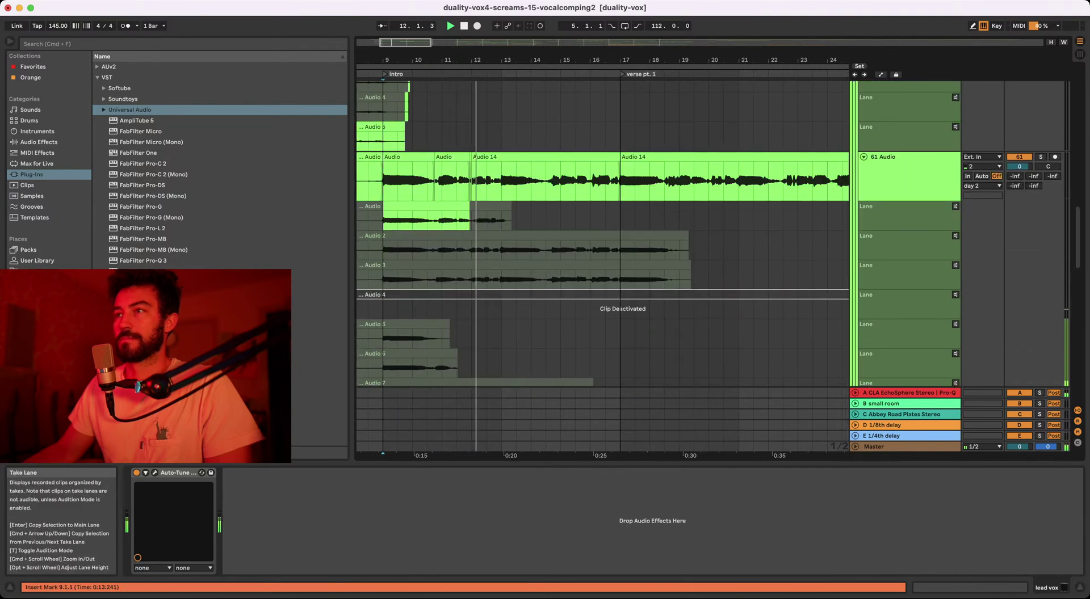
{"action": "scroll", "coordinate": [517, 170], "scroll_direction": "up", "scroll_amount": 5}
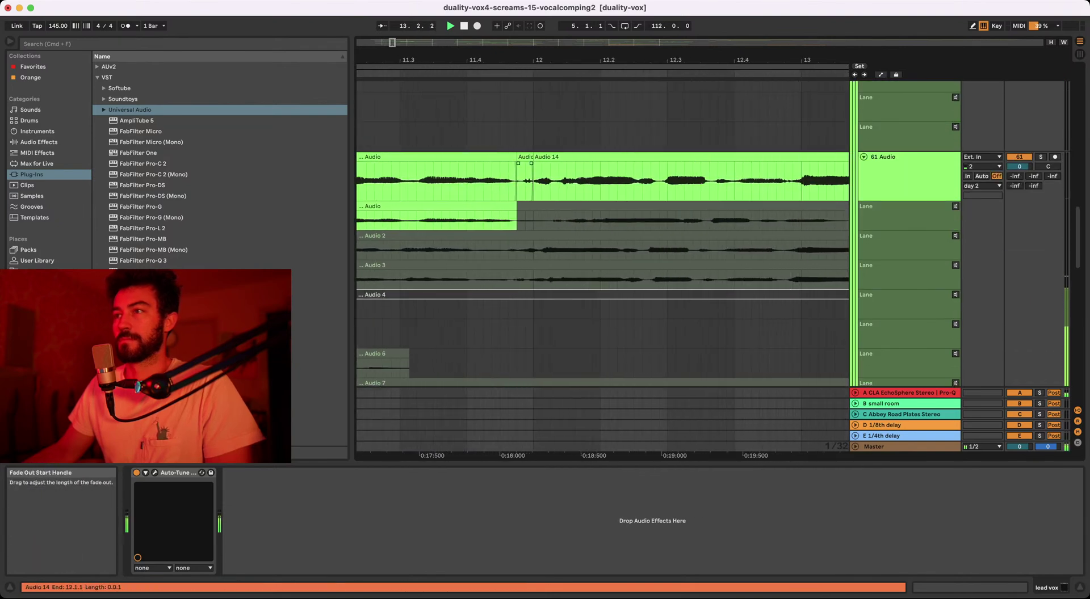
- Extend the start of the Audio 14 clip on 61 Audio back to 11.4.4, covering the small fragment before bar 12
{"action": "left_click", "coordinate": [517, 170]}
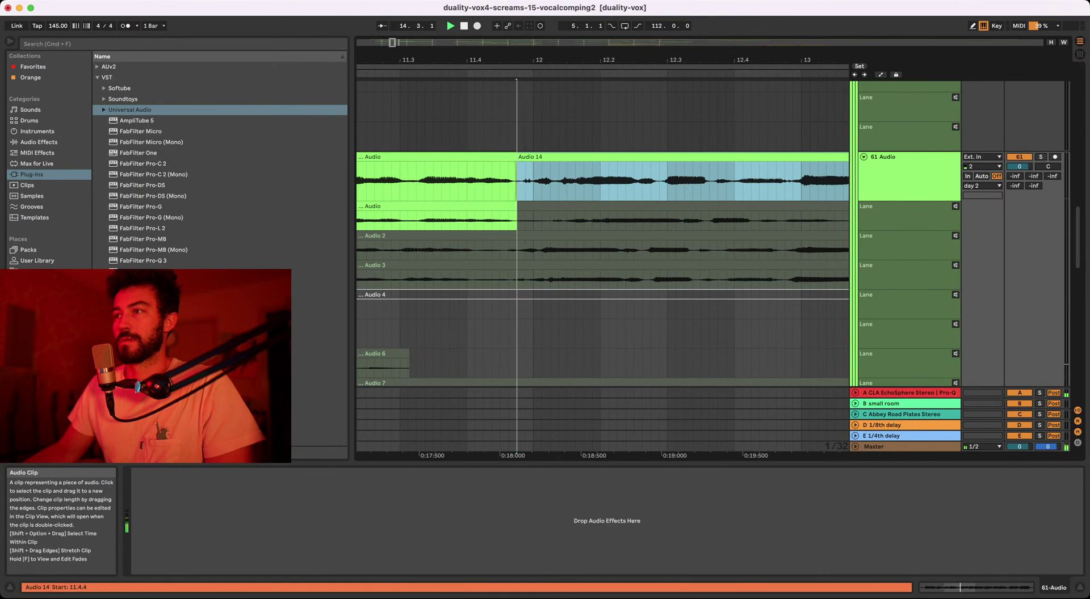
{"action": "left_click", "coordinate": [450, 136]}
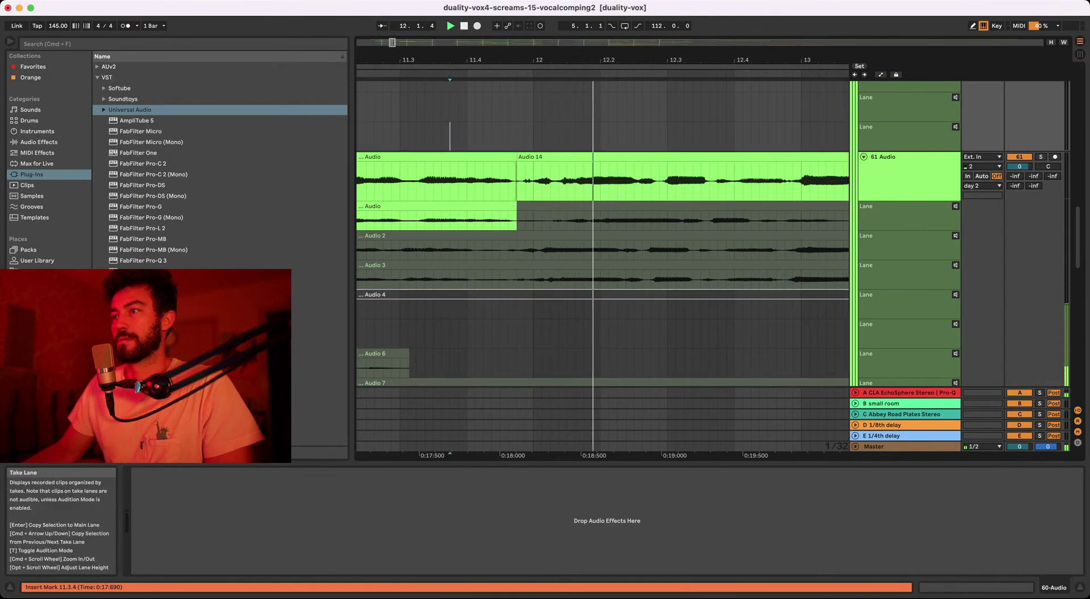
{"action": "left_click_drag", "start_coordinate": [514, 60], "coordinate": [514, 99]}
- Extend the Audio clip to just past 12.1.1 with a longer crossfade into Audio 14, and audition it from 11.4.1
{"action": "left_click_drag", "start_coordinate": [520, 164], "coordinate": [538, 164]}
{"action": "left_click", "coordinate": [502, 157]}
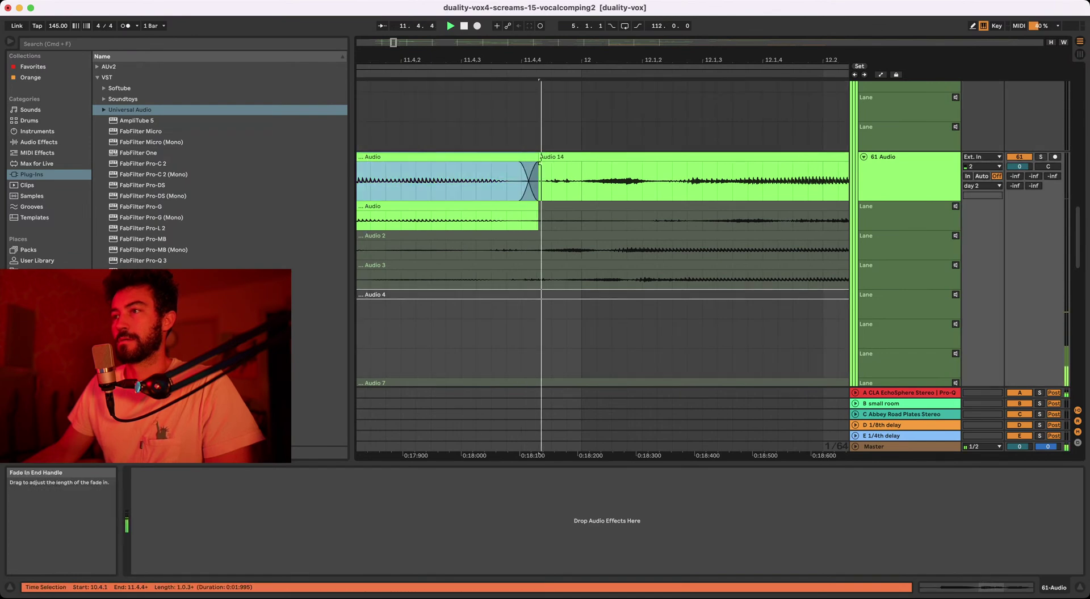
{"action": "left_click_drag", "start_coordinate": [539, 164], "coordinate": [600, 163]}
{"action": "left_click", "coordinate": [475, 181]}
{"action": "key", "text": "space"}
{"action": "key", "text": "space"}
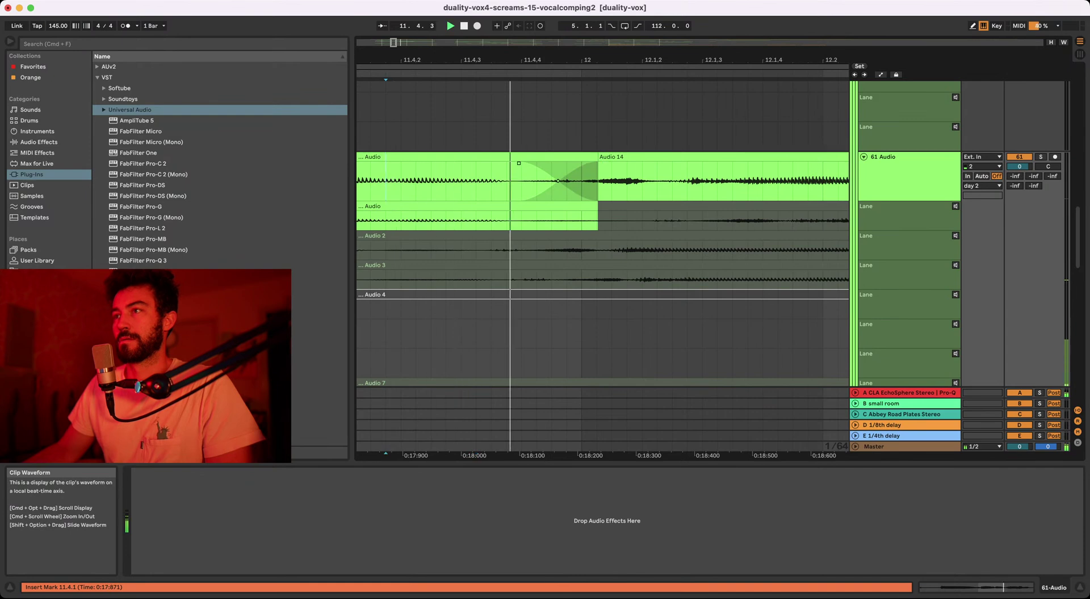
- Replay the crossfade between the Audio and Audio 14 clips around bar 12 from several nearby start points
{"action": "left_click_drag", "start_coordinate": [529, 60], "coordinate": [529, 23]}
{"action": "left_click", "coordinate": [449, 107]}
{"action": "key", "text": "space"}
{"action": "key", "text": "space"}
{"action": "left_click", "coordinate": [536, 107]}
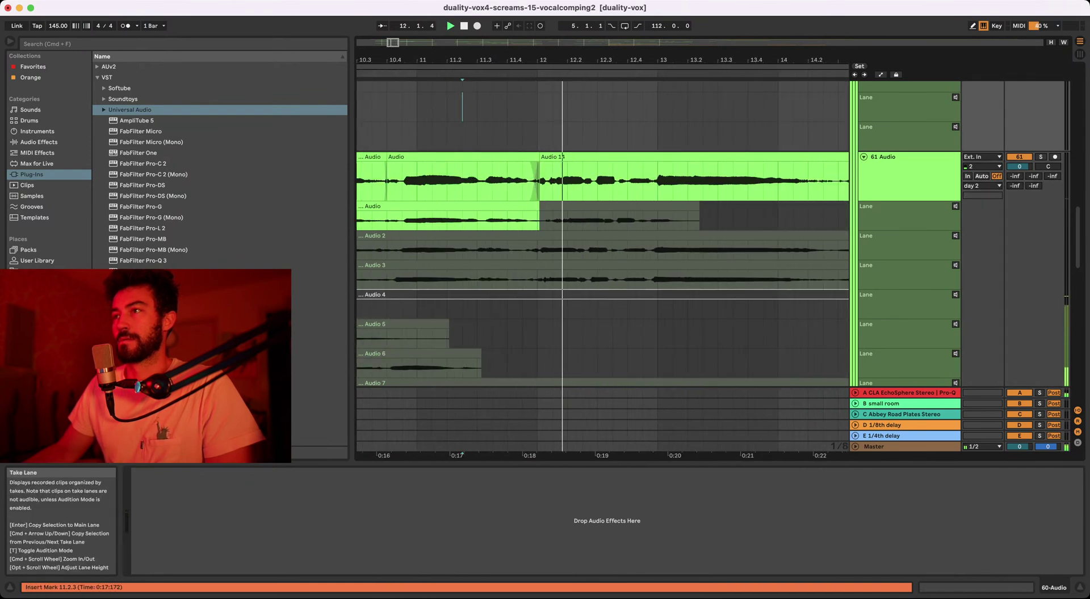
{"action": "mouse_move", "coordinate": [543, 60]}
{"action": "left_mouse_down"}
{"action": "mouse_move", "coordinate": [543, 98]}
{"action": "mouse_move", "coordinate": [538, 46]}
{"action": "left_mouse_up"}
{"action": "key", "text": "space"}
{"action": "key", "text": "space"}
{"action": "left_click", "coordinate": [446, 137]}
{"action": "key", "text": "space"}
{"action": "key", "text": "space"}
{"action": "key", "text": "space"}
{"action": "key", "text": "space"}
- Enable the metronome and check the timing of the vocal phrase leading into bar 12
{"action": "left_click", "coordinate": [126, 26]}
{"action": "key", "text": "space"}
{"action": "key", "text": "space"}
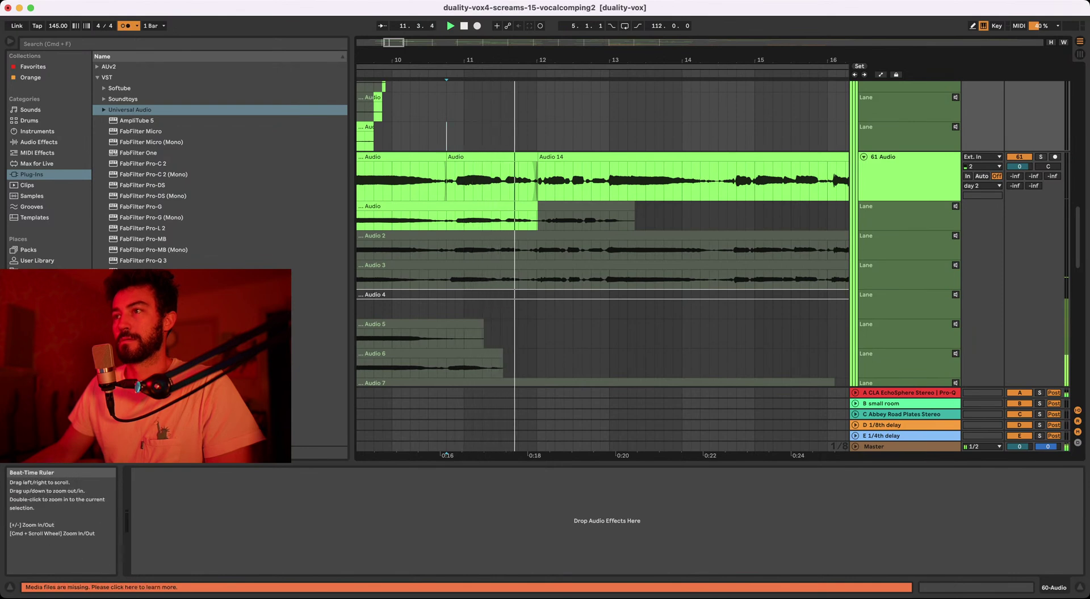
{"action": "left_click_drag", "start_coordinate": [474, 61], "coordinate": [474, 85]}
{"action": "key", "text": "space"}
{"action": "key", "text": "space"}
{"action": "key", "text": "space"}
- Nudge the Audio clip starting at 10.4.1 on 61 Audio earlier to 10.3.4 and play it back
{"action": "left_click", "coordinate": [493, 157]}
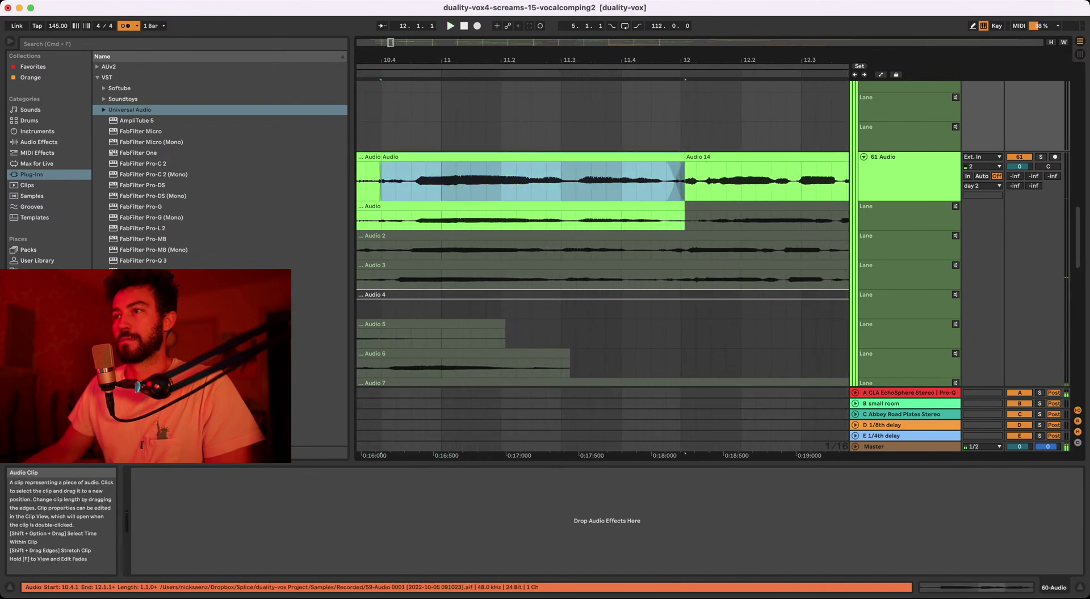
{"action": "key", "text": "Left"}
{"action": "key", "text": "space"}
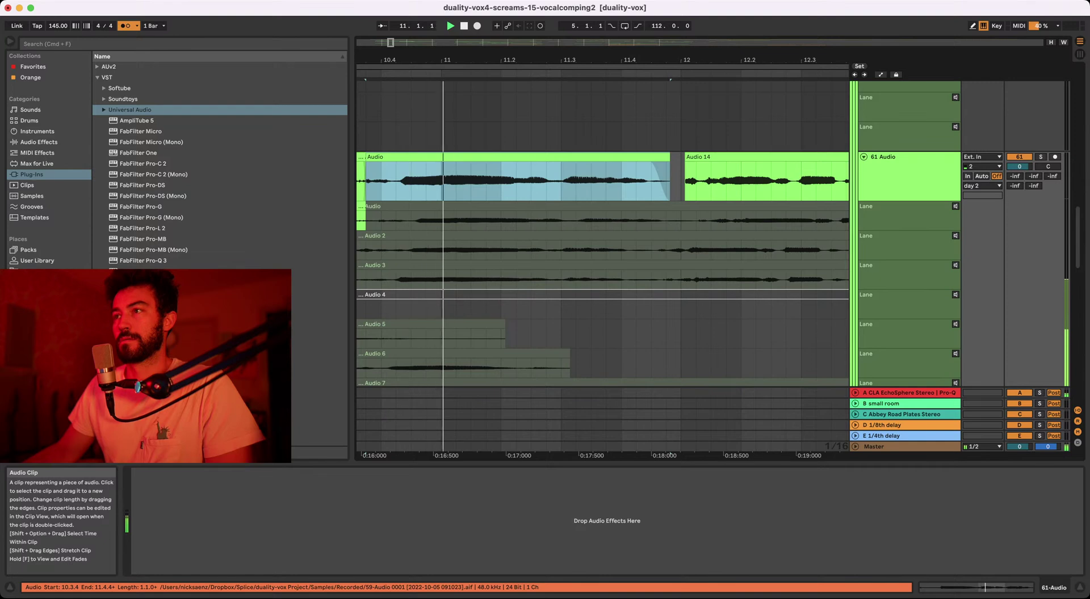
{"action": "scroll", "coordinate": [676, 176], "scroll_direction": "right", "scroll_amount": 1}
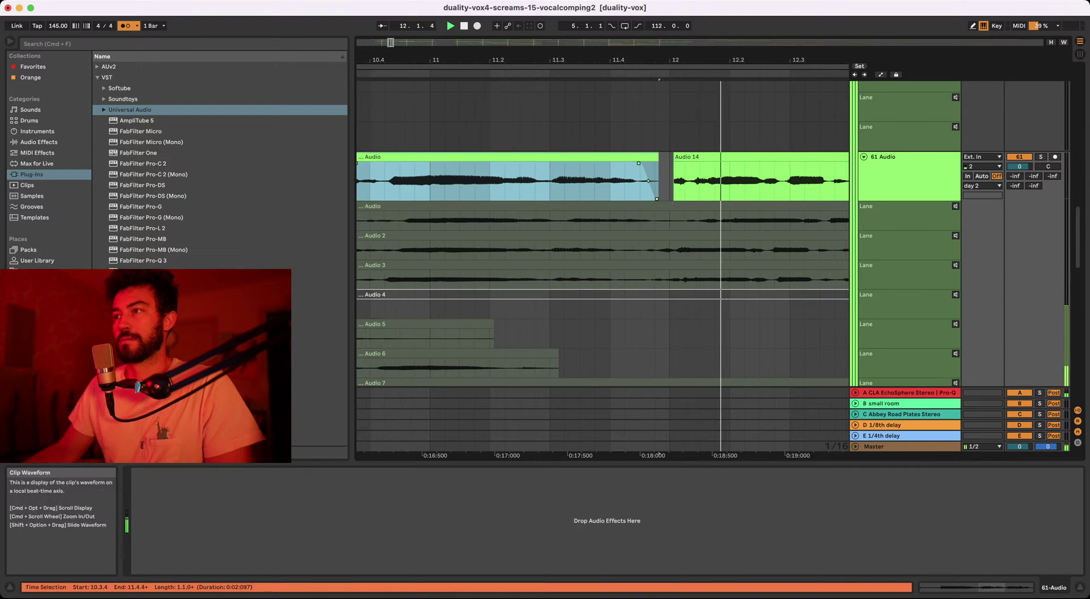
- Move the intro's Audio 14 clip earlier to start at 11.4.2, adjoining the nudged Audio clip, and audition the join
{"action": "key", "text": "space"}
{"action": "left_click_drag", "start_coordinate": [675, 157], "coordinate": [655, 157]}
{"action": "key", "text": "space"}
{"action": "left_click_drag", "start_coordinate": [670, 60], "coordinate": [670, 88]}
{"action": "key", "text": "space"}
{"action": "left_click_drag", "start_coordinate": [672, 157], "coordinate": [609, 158]}
{"action": "key", "text": "space"}
{"action": "key", "text": "space"}
{"action": "key", "text": "space"}
{"action": "left_click_drag", "start_coordinate": [633, 60], "coordinate": [621, 34]}
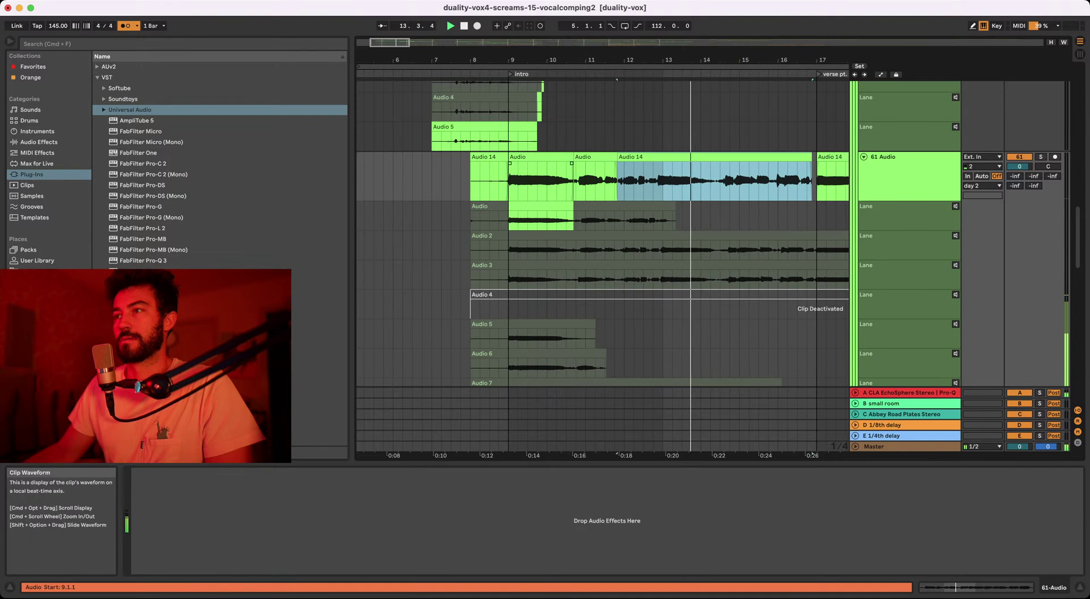
- Play the adjusted 61 Audio comp from 9.1.1 and check the clip joins in the intro
{"action": "left_click", "coordinate": [508, 137]}
{"action": "key", "text": "space"}
{"action": "key", "text": "space"}
{"action": "scroll", "coordinate": [509, 221], "scroll_direction": "right", "scroll_amount": 1}
{"action": "key", "text": "space"}
{"action": "left_click_drag", "start_coordinate": [551, 60], "coordinate": [570, 165]}
{"action": "left_click_drag", "start_coordinate": [437, 60], "coordinate": [437, 36]}
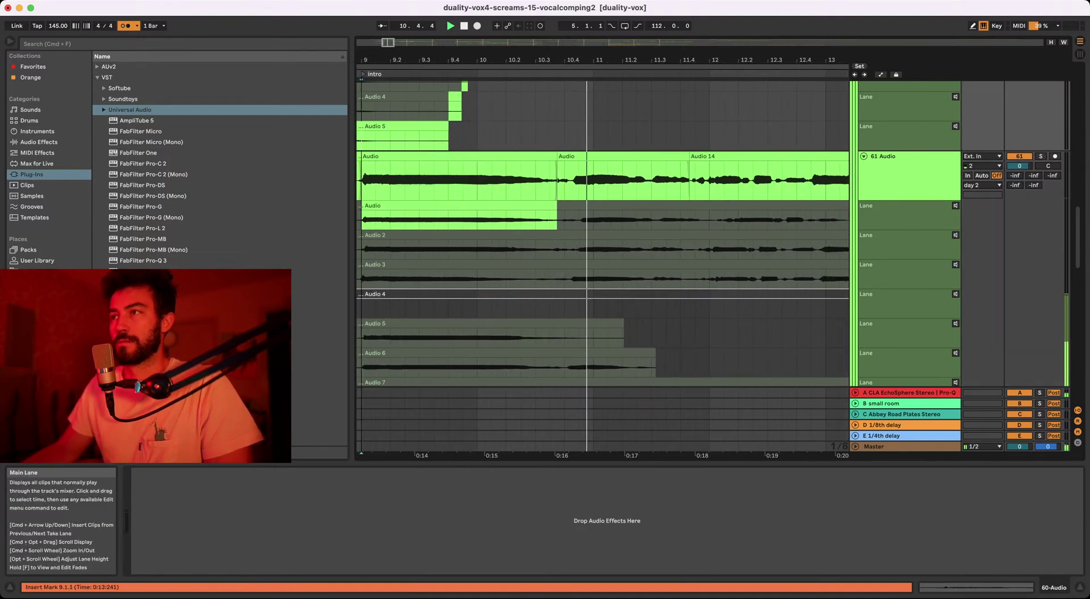
- Play the 61 Audio comp from 12.1.1 and check the phrases leading up to verse pt. 1
{"action": "mouse_move", "coordinate": [572, 61]}
{"action": "left_mouse_down"}
{"action": "mouse_move", "coordinate": [572, 79]}
{"action": "mouse_move", "coordinate": [568, 67]}
{"action": "mouse_move", "coordinate": [601, 40]}
{"action": "left_mouse_up"}
{"action": "scroll", "coordinate": [570, 187], "scroll_direction": "right", "scroll_amount": 3}
{"action": "left_click", "coordinate": [581, 106]}
{"action": "scroll", "coordinate": [580, 106], "scroll_direction": "right", "scroll_amount": 1}
{"action": "scroll", "coordinate": [602, 239], "scroll_direction": "right", "scroll_amount": 3}
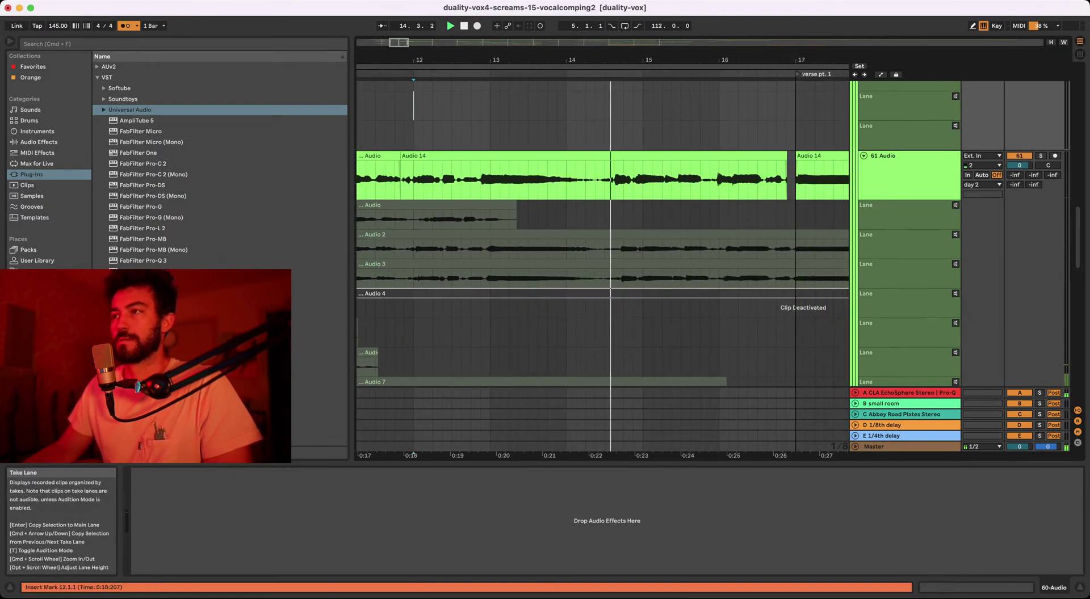
{"action": "key", "text": "space"}
- Undo the last timing nudges of the intro's Audio and Audio 14 clips on 61 Audio
{"action": "left_click", "coordinate": [585, 179]}
{"action": "left_click_drag", "start_coordinate": [597, 60], "coordinate": [596, 38]}
{"action": "left_click", "coordinate": [589, 156]}
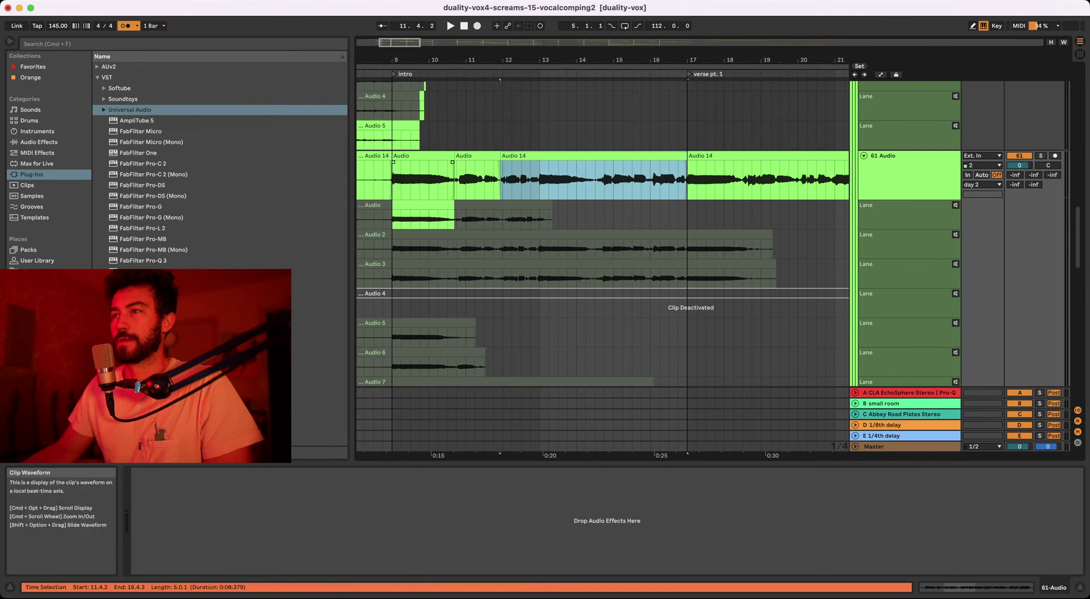
{"action": "left_click", "coordinate": [422, 156]}
{"action": "key", "text": "space"}
{"action": "left_click_drag", "start_coordinate": [456, 60], "coordinate": [457, 72]}
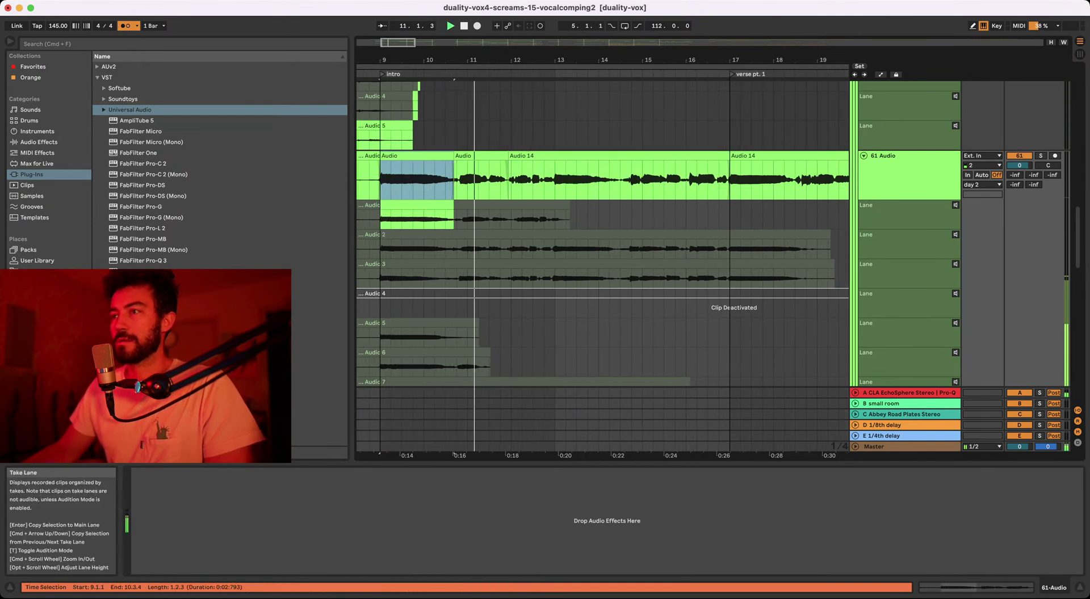
{"action": "key", "text": "super+z"}
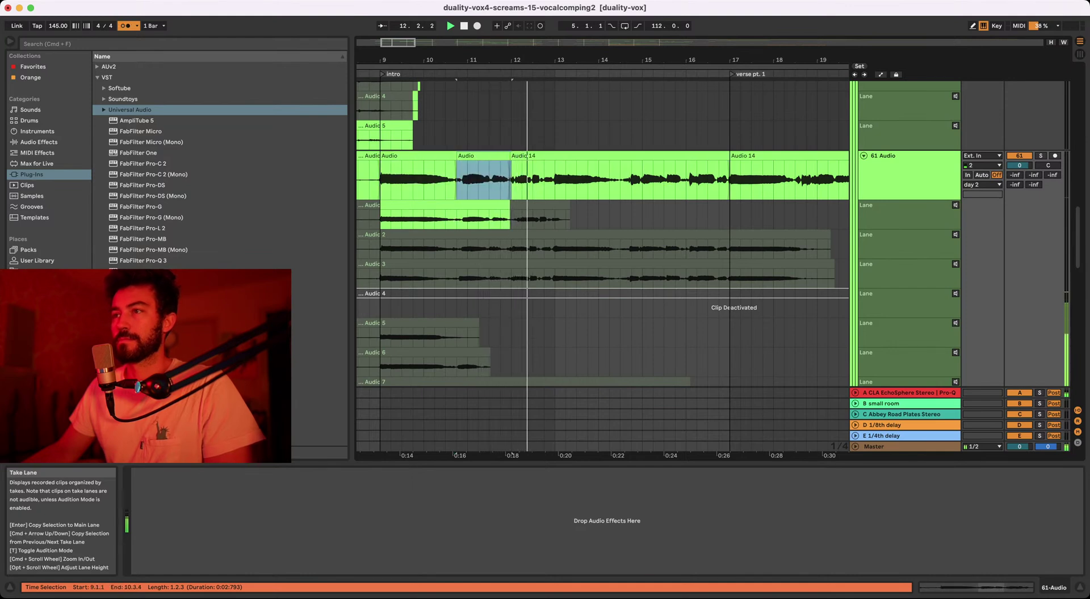
- Play the restored 61 Audio comp from 9.1.1 and listen to the intro phrases
{"action": "left_click", "coordinate": [424, 135]}
{"action": "key", "text": "space"}
{"action": "key", "text": "space"}
{"action": "mouse_move", "coordinate": [484, 60]}
{"action": "left_mouse_down"}
{"action": "mouse_move", "coordinate": [460, 65]}
{"action": "mouse_move", "coordinate": [460, 85]}
{"action": "mouse_move", "coordinate": [445, 62]}
{"action": "left_mouse_up"}
{"action": "left_click", "coordinate": [470, 106]}
{"action": "left_click", "coordinate": [395, 105]}
{"action": "key", "text": "space"}
{"action": "key", "text": "space"}
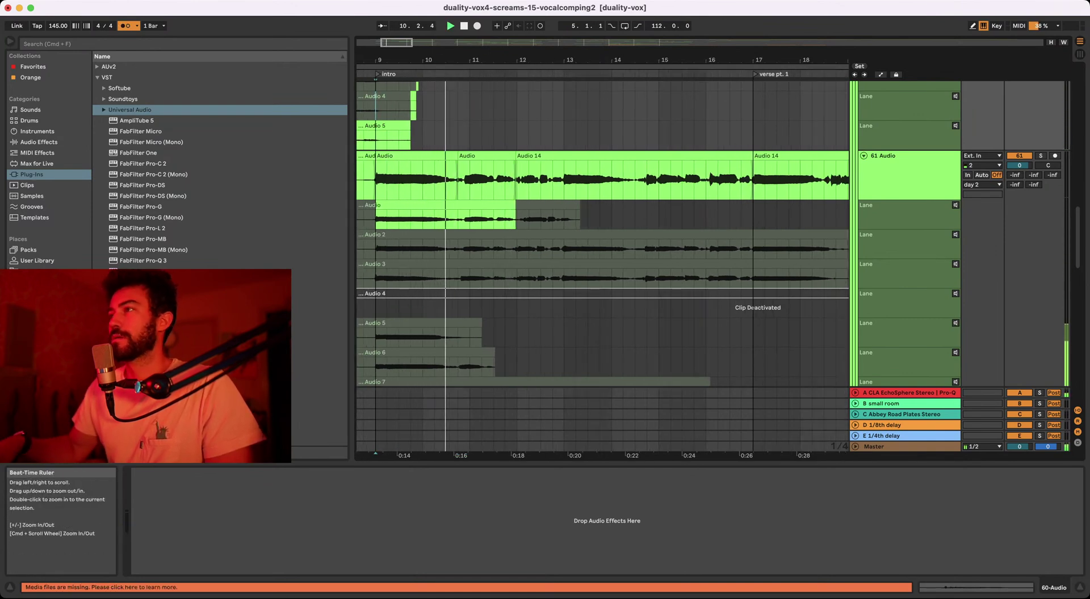
{"action": "key", "text": "space"}
- Comp the intro of 61 Audio from the Audio 14 take, covering 8.1.1 to about 12.2.1
{"action": "left_click_drag", "start_coordinate": [466, 59], "coordinate": [466, 64]}
{"action": "scroll", "coordinate": [602, 233], "scroll_direction": "down", "scroll_amount": 10}
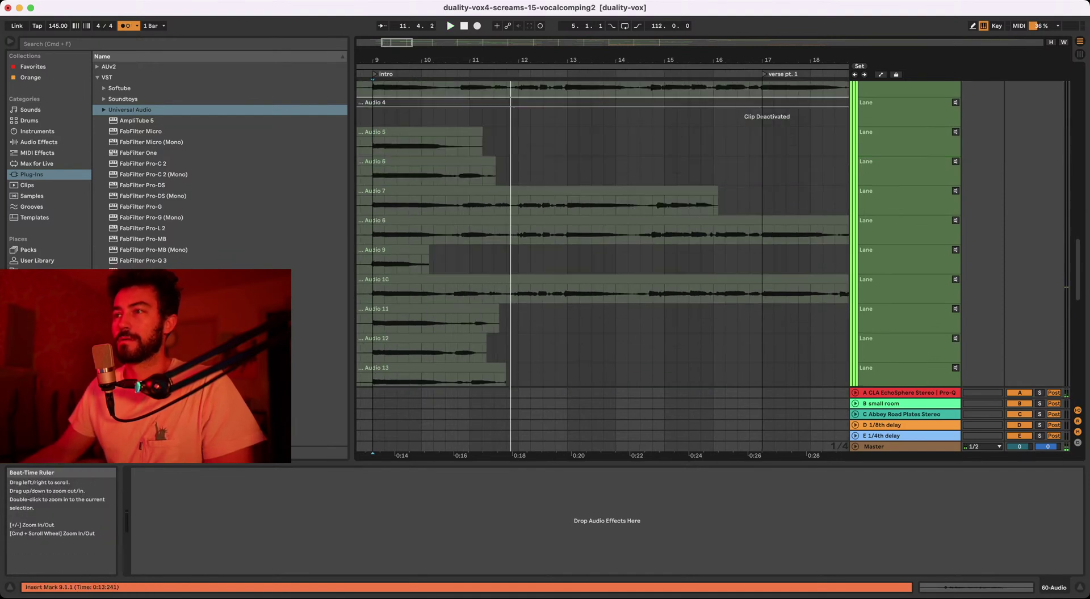
{"action": "left_click", "coordinate": [465, 204]}
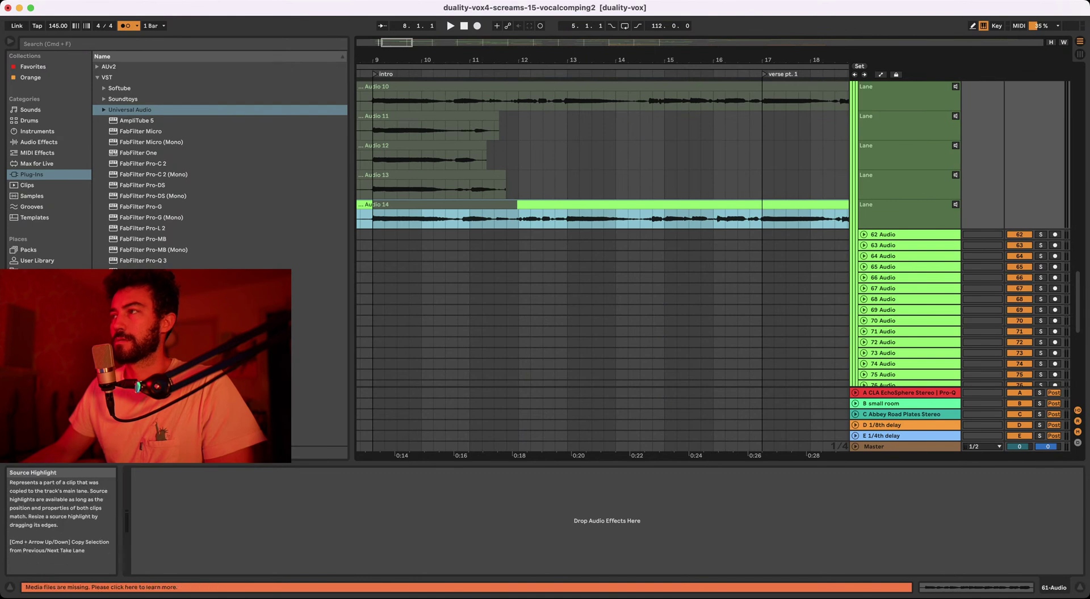
{"action": "key", "text": "b"}
{"action": "mouse_move", "coordinate": [531, 214]}
{"action": "left_mouse_down"}
{"action": "mouse_move", "coordinate": [341, 215]}
{"action": "mouse_move", "coordinate": [356, 215]}
{"action": "left_mouse_up"}
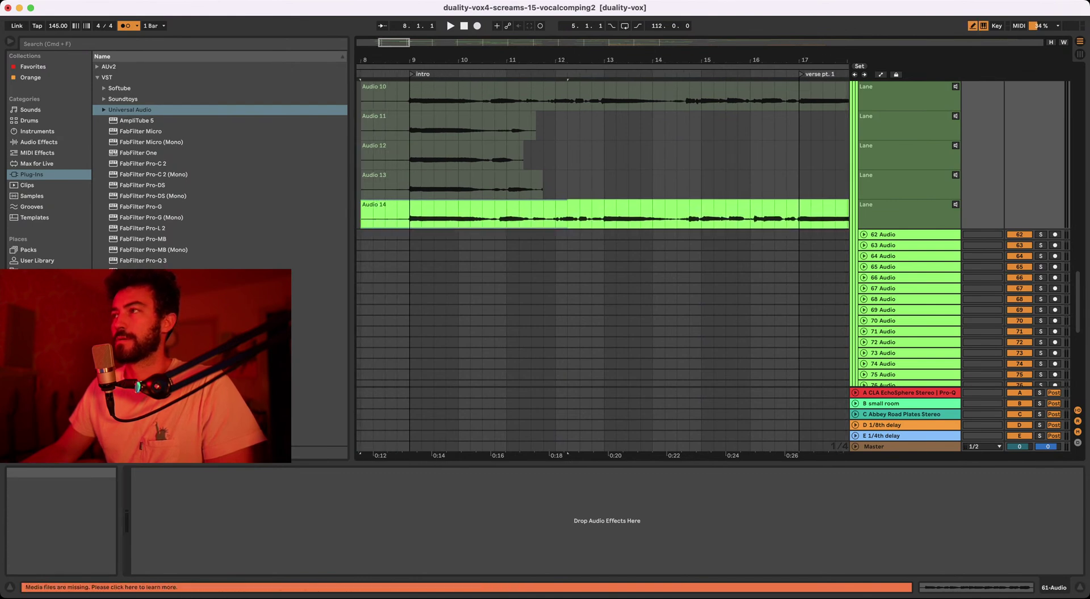
{"action": "key", "text": "b"}
- Play the recomped Audio 14 intro from 8.4.1 and from 9.1.1 to check its opening against the instrumental
{"action": "left_click", "coordinate": [409, 189]}
{"action": "scroll", "coordinate": [409, 189], "scroll_direction": "right", "scroll_amount": 1}
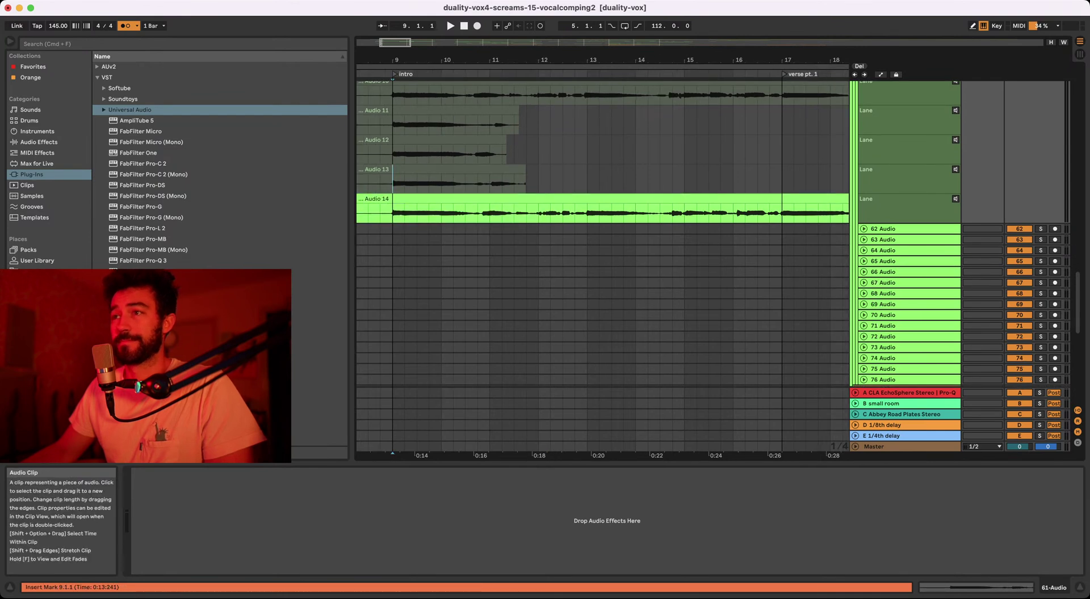
{"action": "left_click", "coordinate": [392, 154]}
{"action": "left_click_drag", "start_coordinate": [427, 60], "coordinate": [427, 40]}
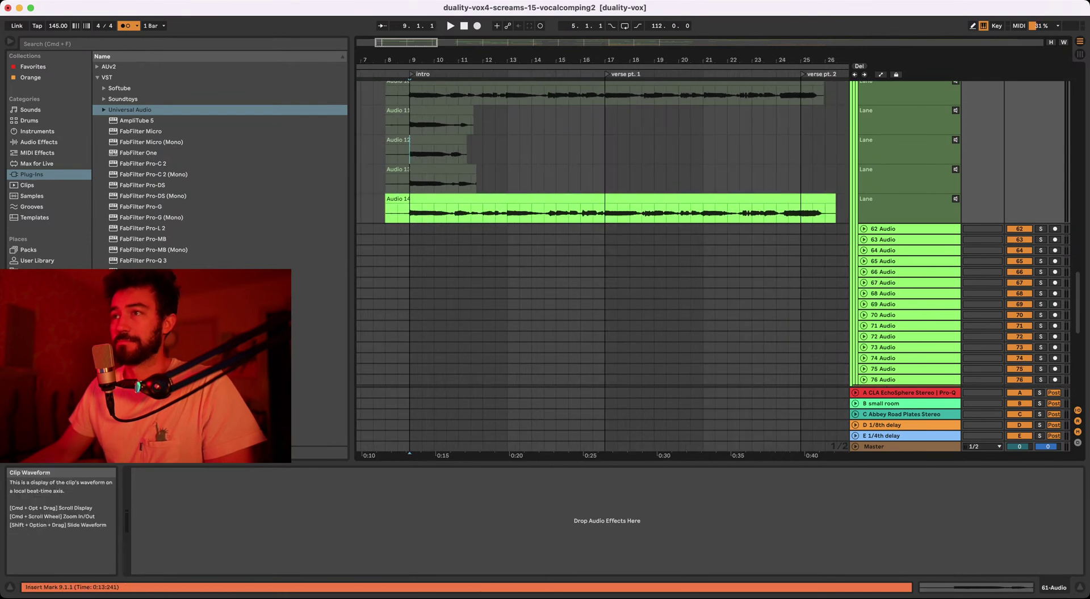
{"action": "key", "text": "plus"}
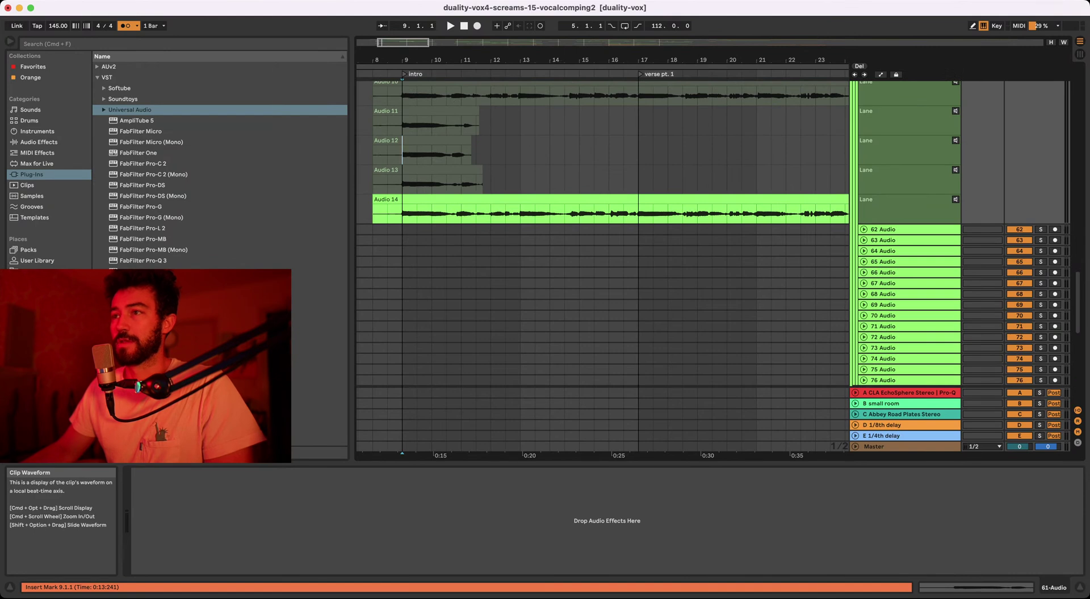
{"action": "scroll", "coordinate": [602, 233], "scroll_direction": "up", "scroll_amount": 1}
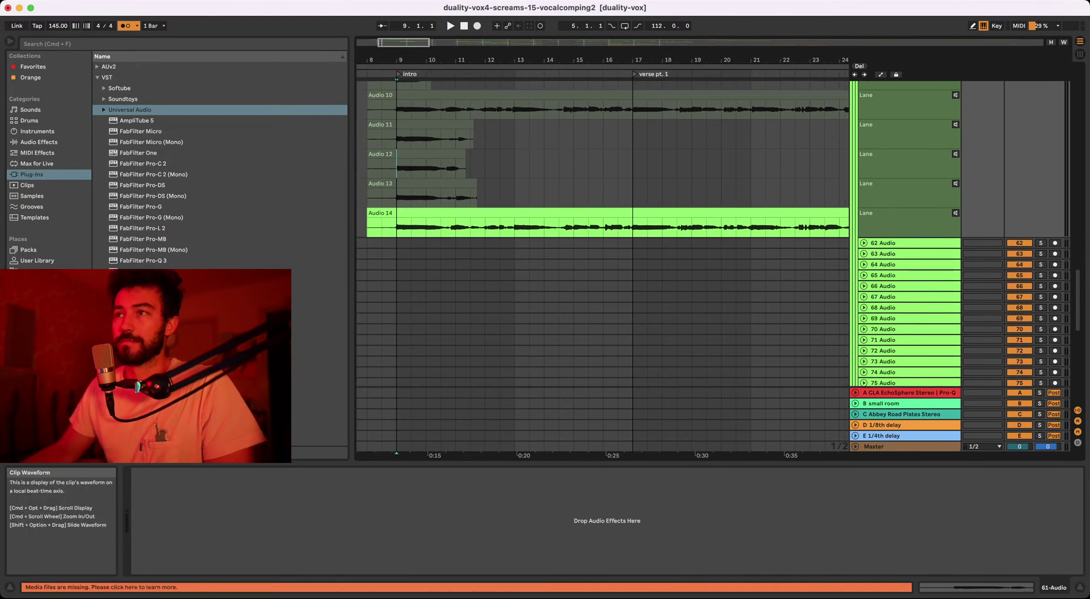
{"action": "key", "text": "plus"}
{"action": "key", "text": "minus"}
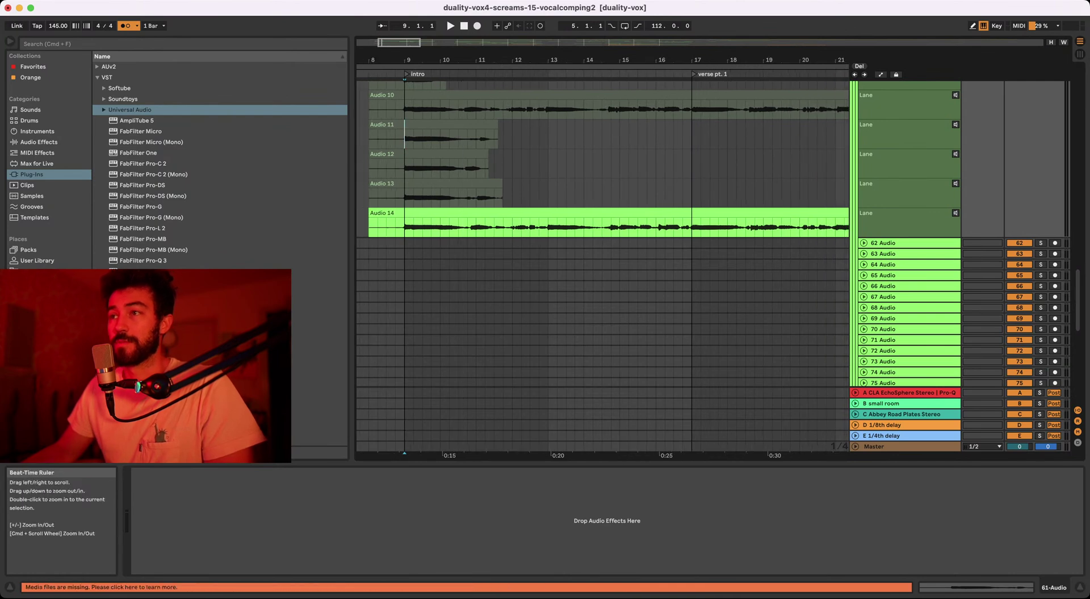
{"action": "key", "text": "Left"}
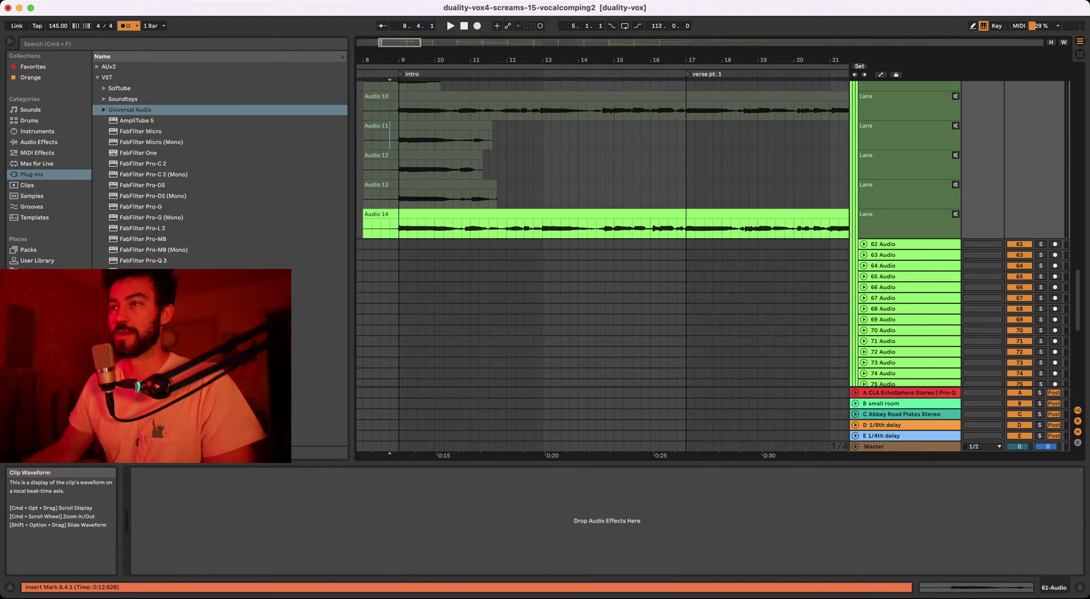
{"action": "key", "text": "space"}
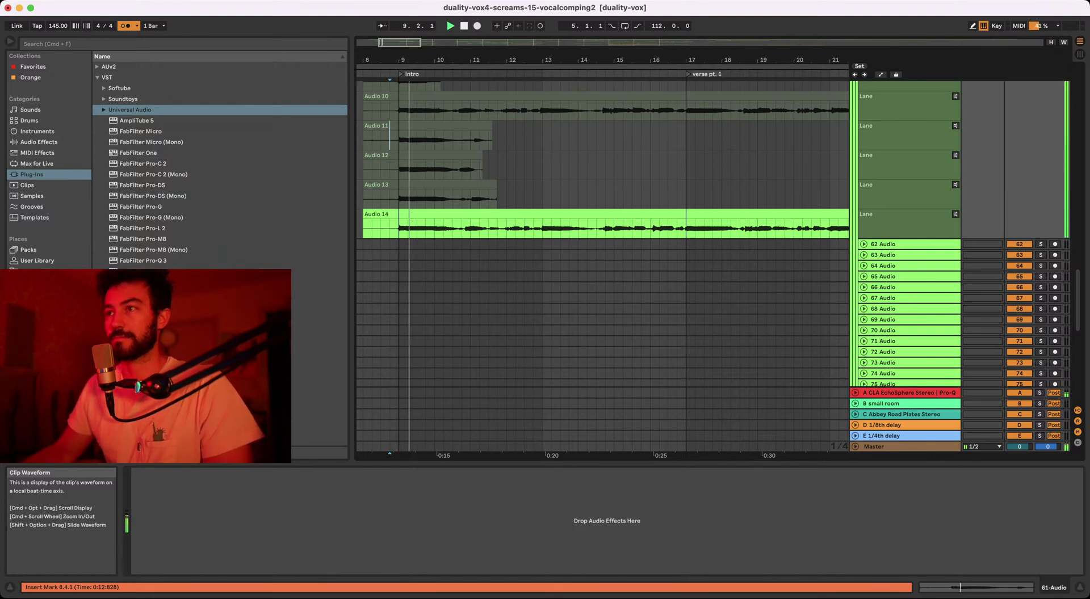
{"action": "left_click", "coordinate": [404, 140]}
{"action": "left_click_drag", "start_coordinate": [477, 59], "coordinate": [477, 62]}
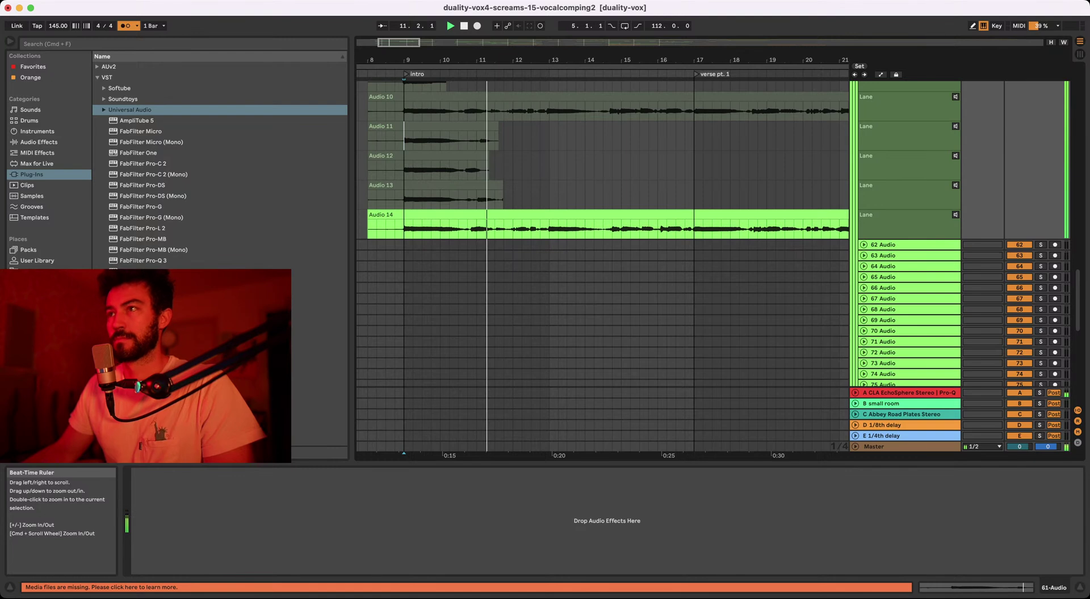
- Play the Audio 14 take from 10.4.1 and check the timing of the following intro phrases
{"action": "left_click_drag", "start_coordinate": [478, 60], "coordinate": [478, 114]}
{"action": "left_click", "coordinate": [421, 224]}
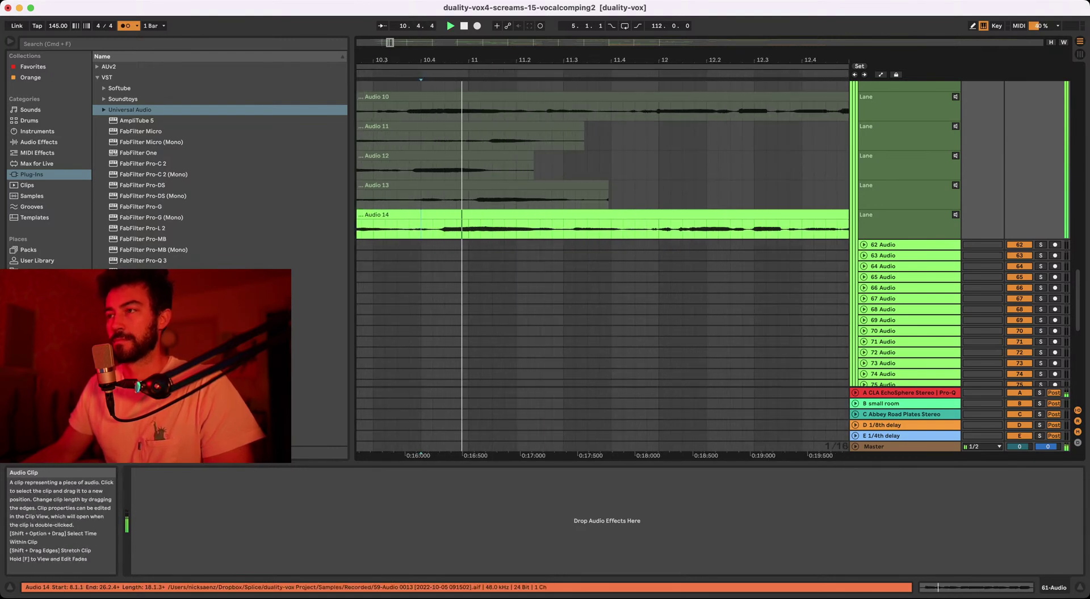
{"action": "key", "text": "space"}
{"action": "key", "text": "space"}
{"action": "scroll", "coordinate": [398, 229], "scroll_direction": "down", "scroll_amount": 1}
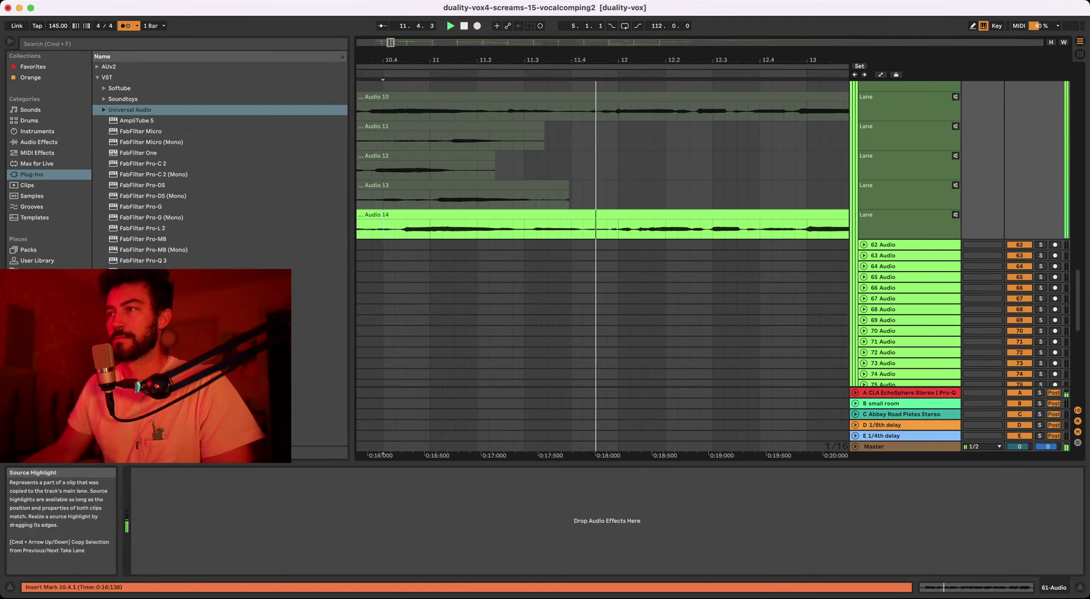
{"action": "left_click_drag", "start_coordinate": [641, 59], "coordinate": [552, 36]}
{"action": "scroll", "coordinate": [603, 229], "scroll_direction": "right", "scroll_amount": 1}
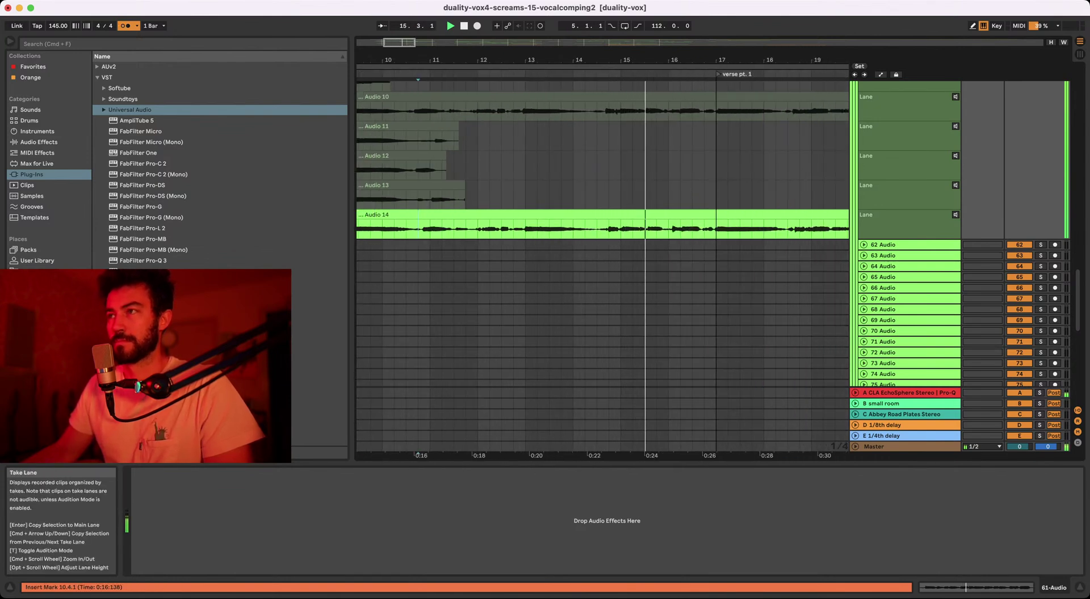
- Play the intro from 14.3.1 and examine the phrase entry on the main lane of 61 Audio
{"action": "scroll", "coordinate": [746, 227], "scroll_direction": "up", "scroll_amount": 3}
{"action": "left_click", "coordinate": [530, 230]}
{"action": "key", "text": "space"}
{"action": "key", "text": "space"}
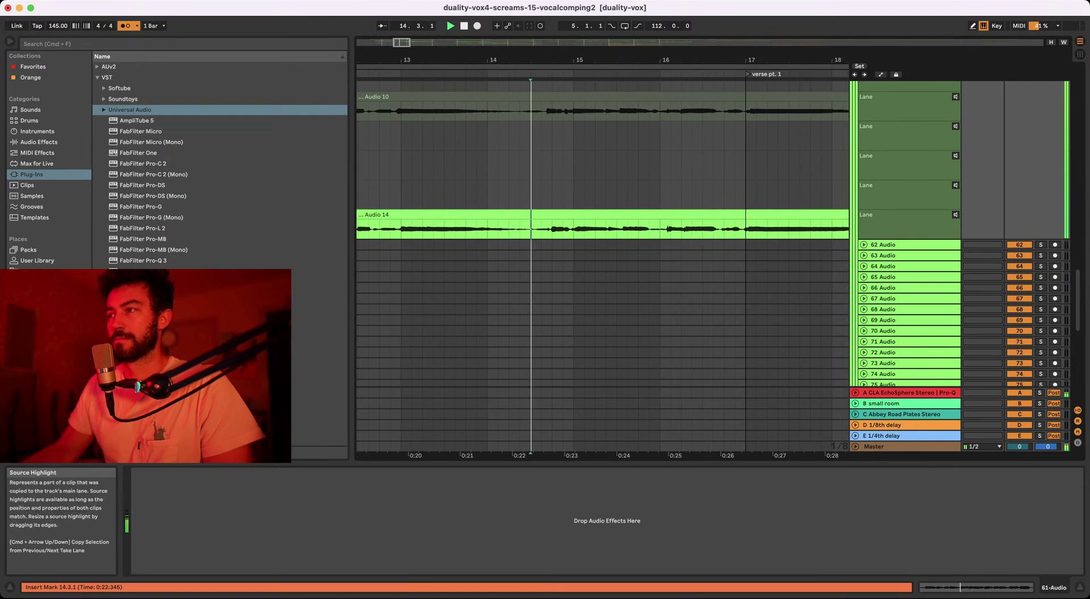
{"action": "scroll", "coordinate": [744, 221], "scroll_direction": "up", "scroll_amount": 10}
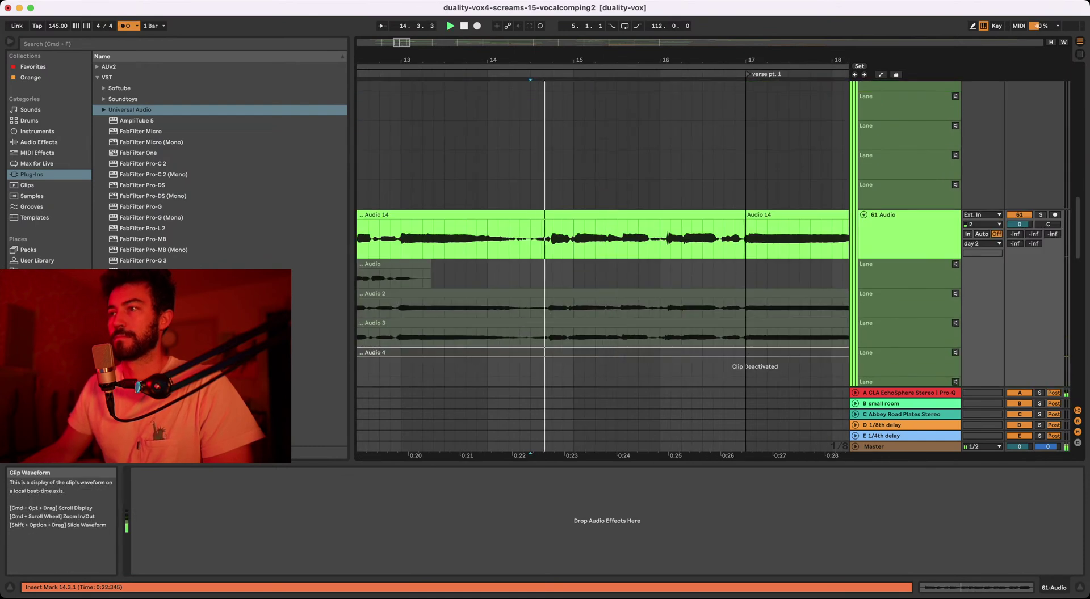
- Split off the 61 Audio phrase from 14.3.1 to 17.1.1, nudge it earlier to 14.2.4 and audition it
{"action": "key", "text": "space"}
{"action": "left_click_drag", "start_coordinate": [530, 239], "coordinate": [745, 227]}
{"action": "key", "text": "super+e"}
{"action": "key", "text": "space"}
{"action": "left_click_drag", "start_coordinate": [573, 60], "coordinate": [586, 215]}
{"action": "key", "text": "space"}
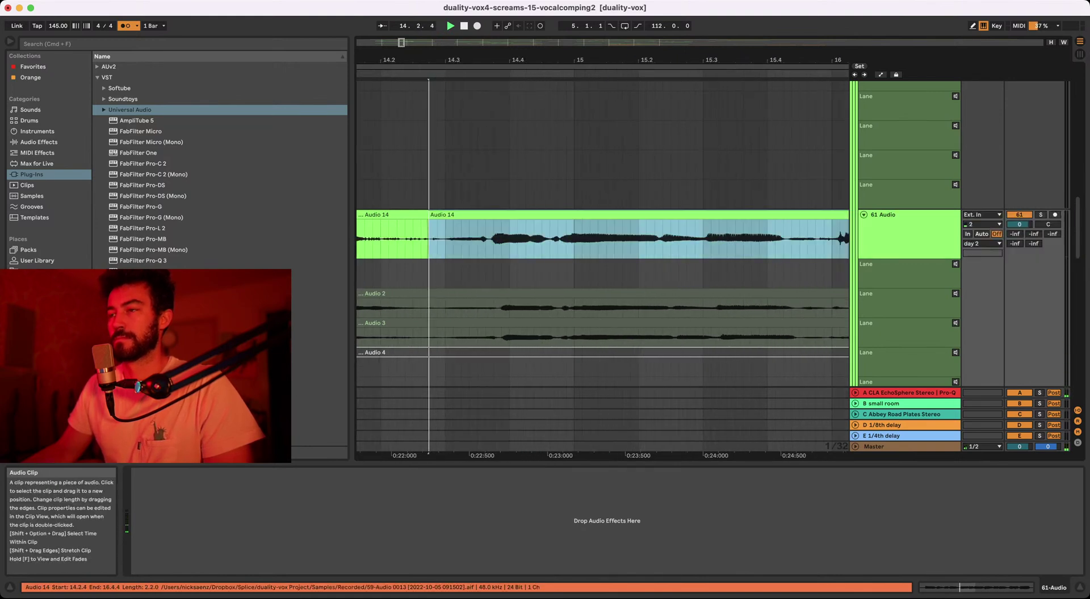
{"action": "key", "text": "Right"}
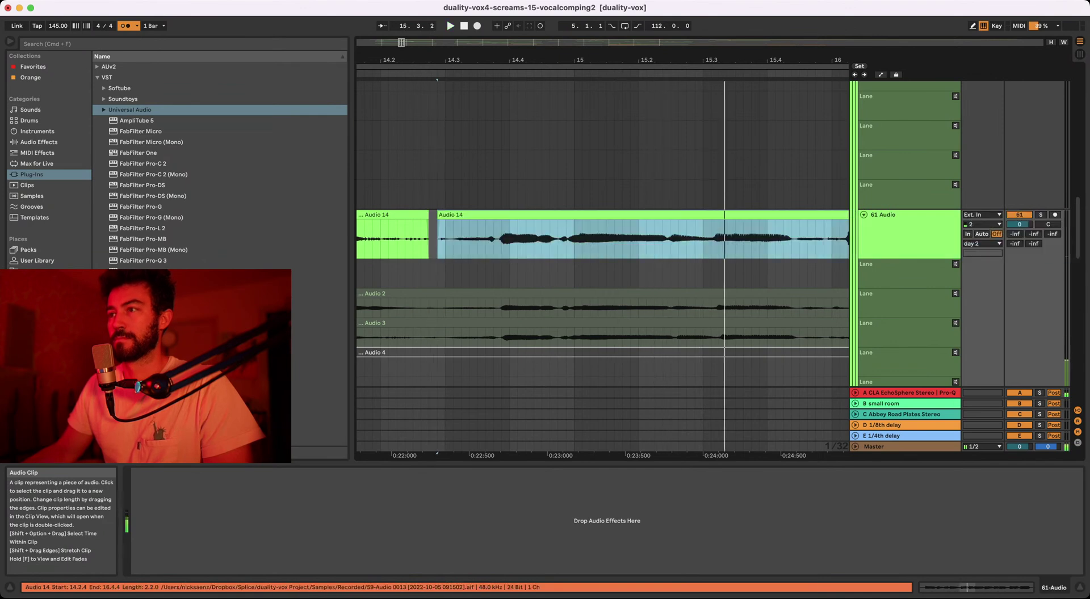
{"action": "key", "text": "Left"}
{"action": "key", "text": "space"}
{"action": "key", "text": "space"}
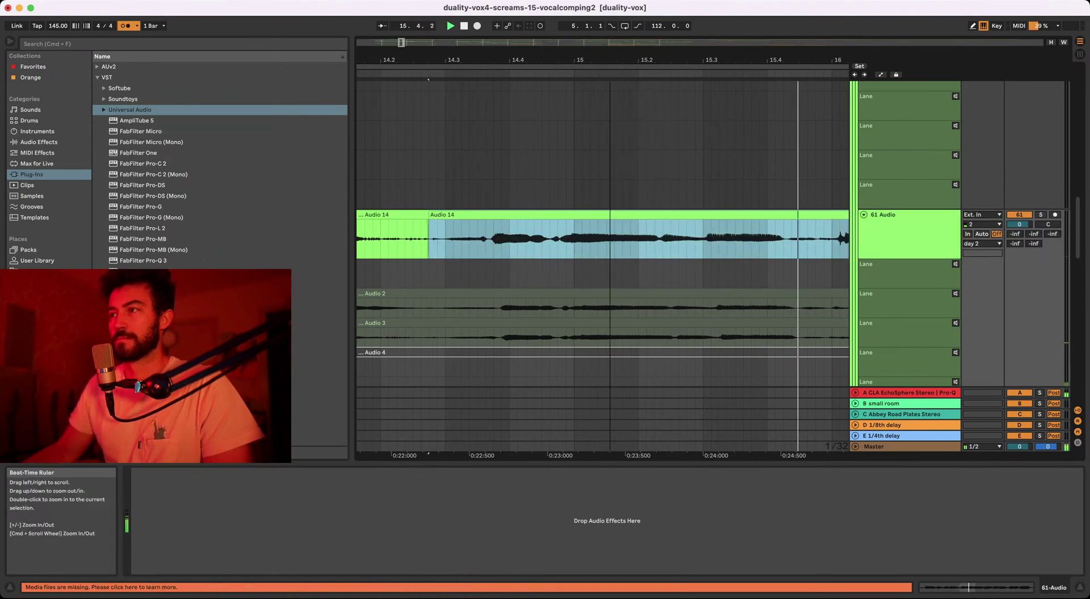
- Extend the nudged Audio 14 clip's end through verse pt. 1 to 26.2.3 and play it from 14.2.4
{"action": "left_click_drag", "start_coordinate": [609, 60], "coordinate": [609, 36]}
{"action": "scroll", "coordinate": [674, 233], "scroll_direction": "right", "scroll_amount": 3}
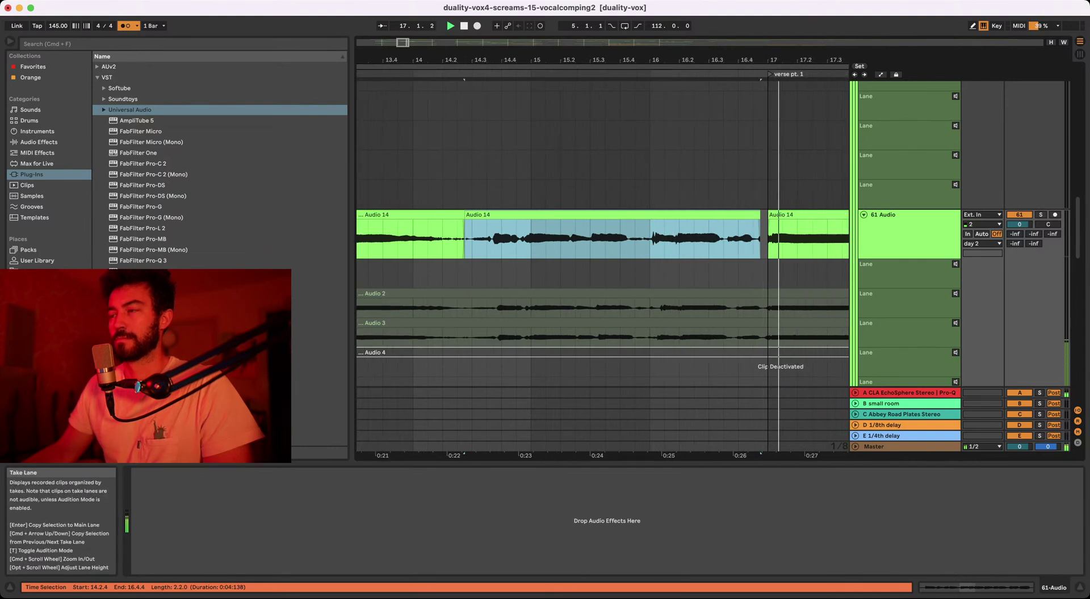
{"action": "scroll", "coordinate": [674, 233], "scroll_direction": "right", "scroll_amount": 1}
{"action": "left_click_drag", "start_coordinate": [703, 59], "coordinate": [590, 26]}
{"action": "scroll", "coordinate": [587, 239], "scroll_direction": "right", "scroll_amount": 3}
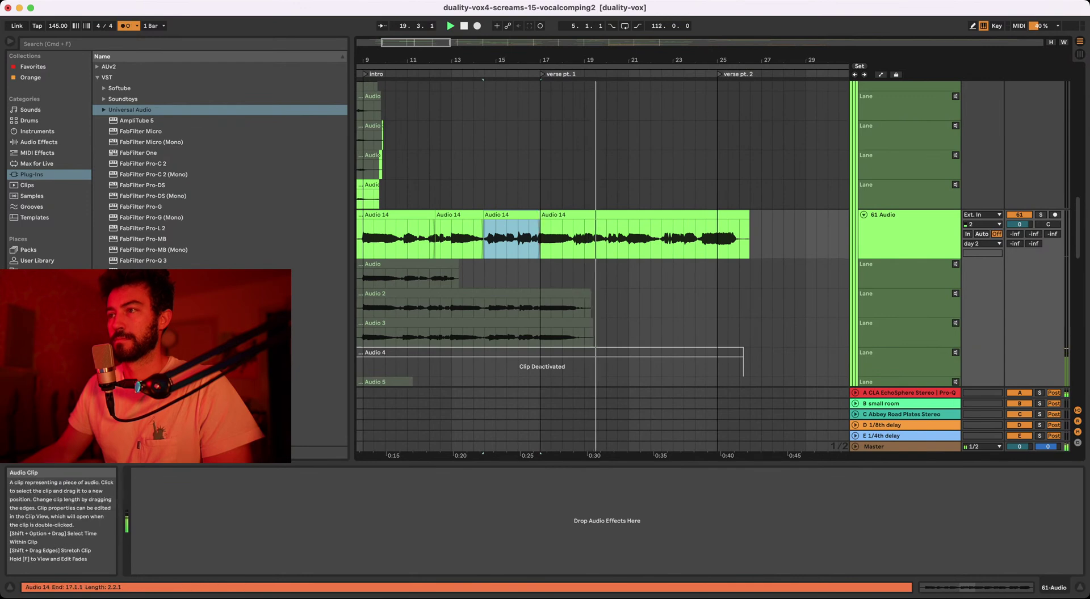
{"action": "left_click_drag", "start_coordinate": [538, 215], "coordinate": [748, 215]}
{"action": "key", "text": "space"}
{"action": "key", "text": "space"}
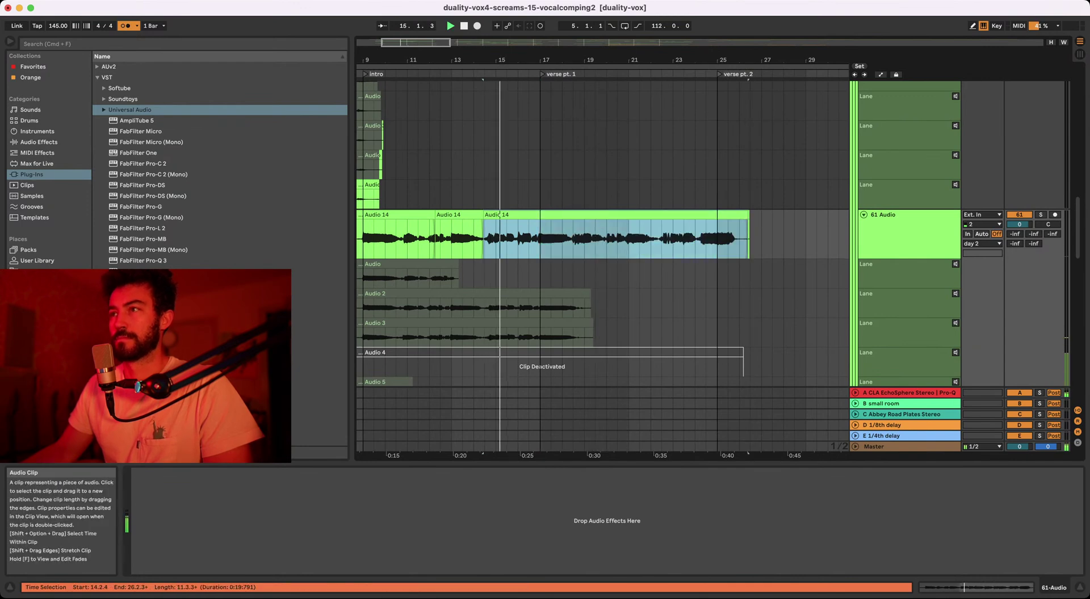
- Play verse pt. 1 on 61 Audio from 17.1.1, 19.1.1 and 21.1.1 to check the phrase timing
{"action": "left_click_drag", "start_coordinate": [522, 60], "coordinate": [522, 102]}
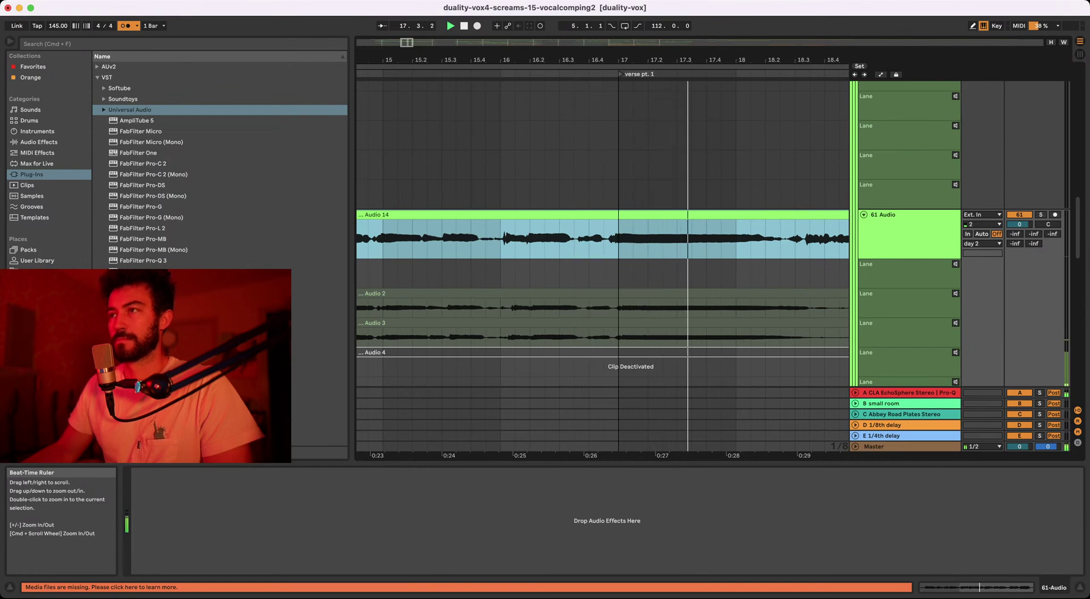
{"action": "left_click_drag", "start_coordinate": [514, 60], "coordinate": [514, 36]}
{"action": "left_click", "coordinate": [545, 106]}
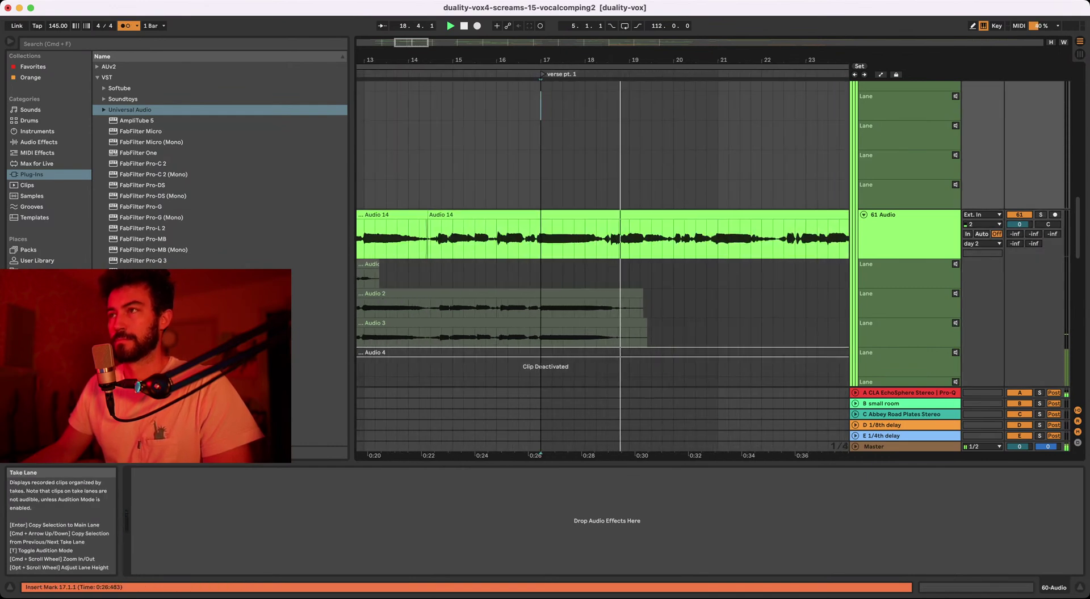
{"action": "left_click", "coordinate": [629, 105]}
{"action": "scroll", "coordinate": [629, 106], "scroll_direction": "right", "scroll_amount": 1}
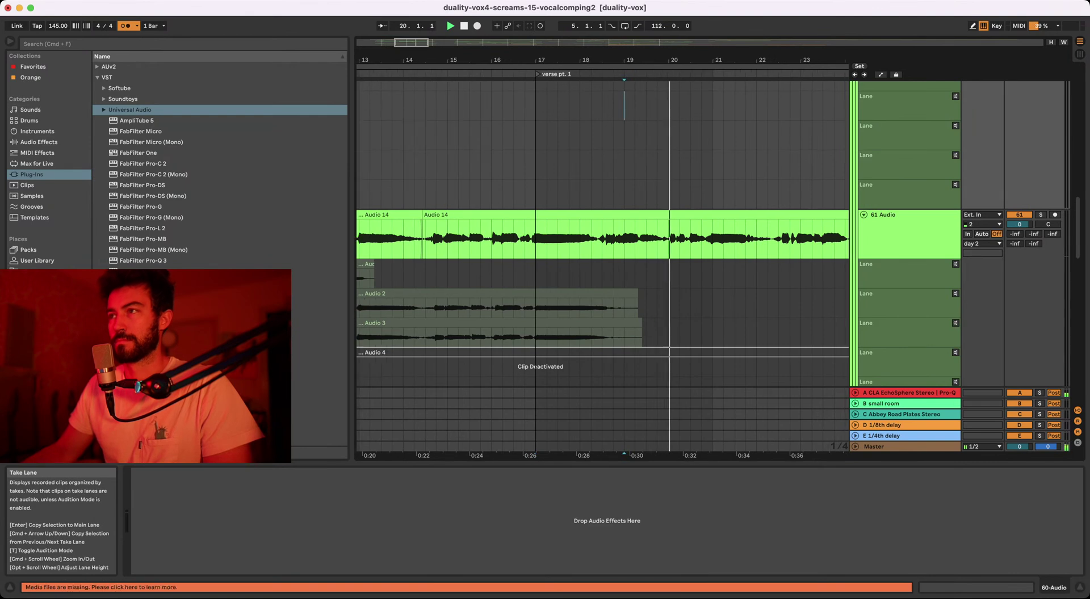
{"action": "scroll", "coordinate": [629, 106], "scroll_direction": "right", "scroll_amount": 1}
{"action": "left_click_drag", "start_coordinate": [649, 60], "coordinate": [621, 60]}
{"action": "left_click_drag", "start_coordinate": [699, 59], "coordinate": [543, 94]}
{"action": "left_click", "coordinate": [680, 106]}
{"action": "scroll", "coordinate": [680, 106], "scroll_direction": "right", "scroll_amount": 1}
{"action": "scroll", "coordinate": [680, 105], "scroll_direction": "right", "scroll_amount": 1}
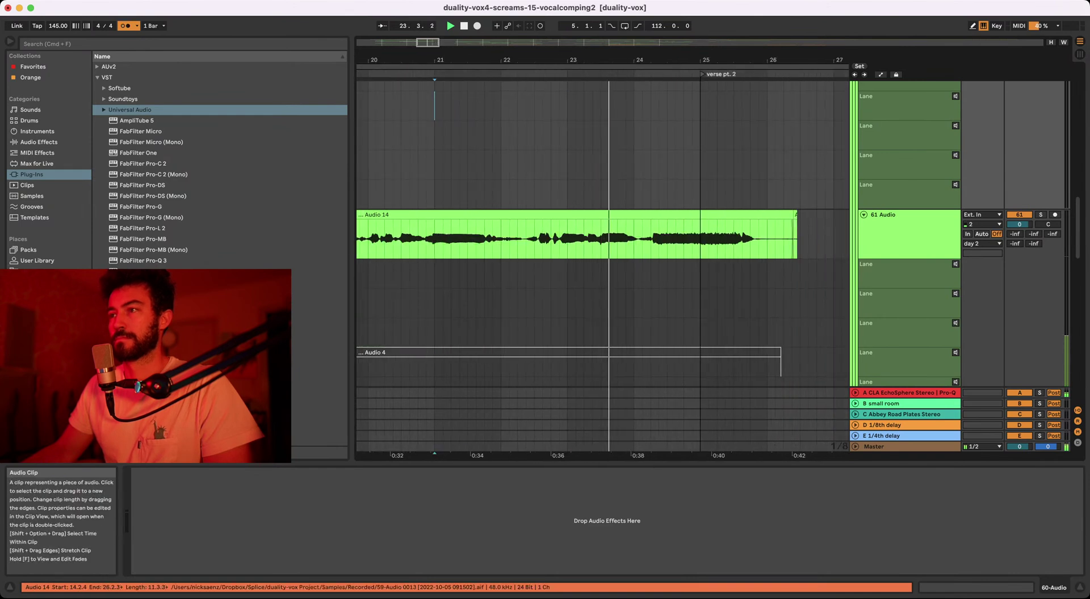
- Split the Audio 14 clip at about 22.2.3, nudge the final phrases slightly later and audition them
{"action": "left_click_drag", "start_coordinate": [526, 239], "coordinate": [794, 239]}
{"action": "key", "text": "super+e"}
{"action": "key", "text": "Right"}
{"action": "key", "text": "space"}
{"action": "key", "text": "space"}
{"action": "left_click_drag", "start_coordinate": [570, 60], "coordinate": [567, 102]}
{"action": "key", "text": "Left"}
{"action": "key", "text": "space"}
{"action": "key", "text": "space"}
{"action": "left_click_drag", "start_coordinate": [567, 60], "coordinate": [568, 13]}
{"action": "key", "text": "space"}
- Trim the last Audio 14 clip to end at 25.1.1 and delete the leftover sliver after it
{"action": "left_click_drag", "start_coordinate": [799, 215], "coordinate": [702, 215]}
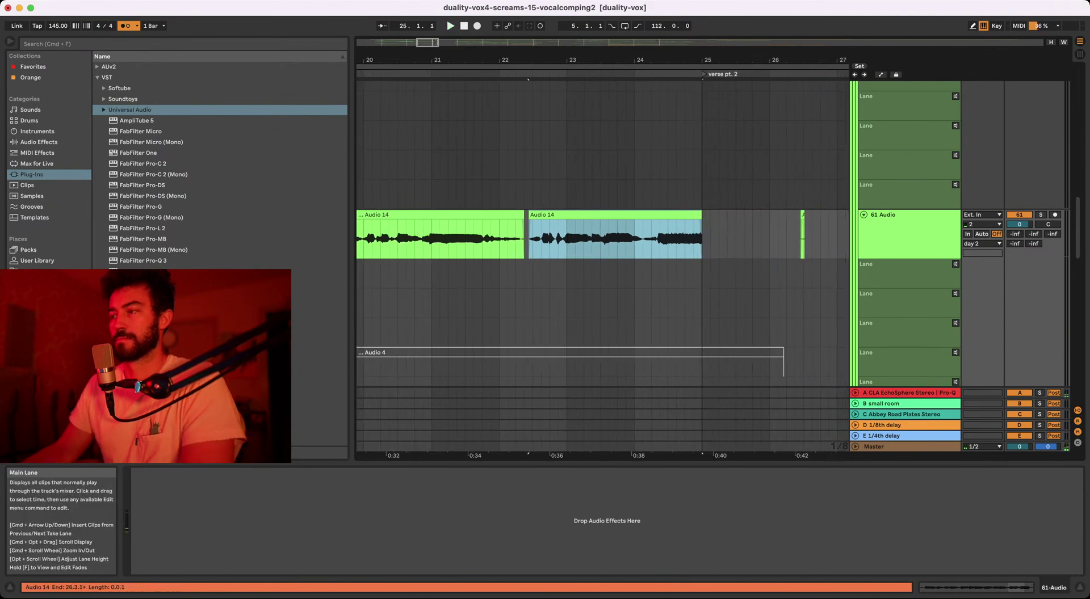
{"action": "left_click", "coordinate": [802, 215]}
{"action": "key", "text": "Delete"}
- Play the edited 61 Audio comp from 9.1.1 and listen to the start of the intro
{"action": "left_click_drag", "start_coordinate": [624, 60], "coordinate": [749, 37]}
{"action": "left_click_drag", "start_coordinate": [475, 60], "coordinate": [557, 40]}
{"action": "left_click", "coordinate": [417, 193]}
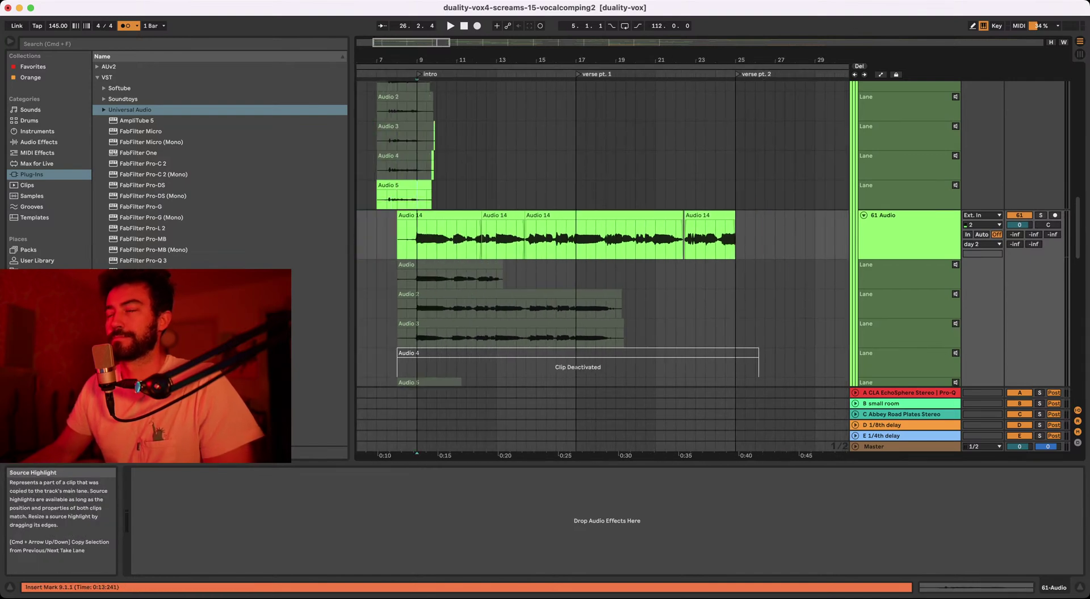
{"action": "key", "text": "space"}
{"action": "left_click_drag", "start_coordinate": [453, 61], "coordinate": [453, 149]}
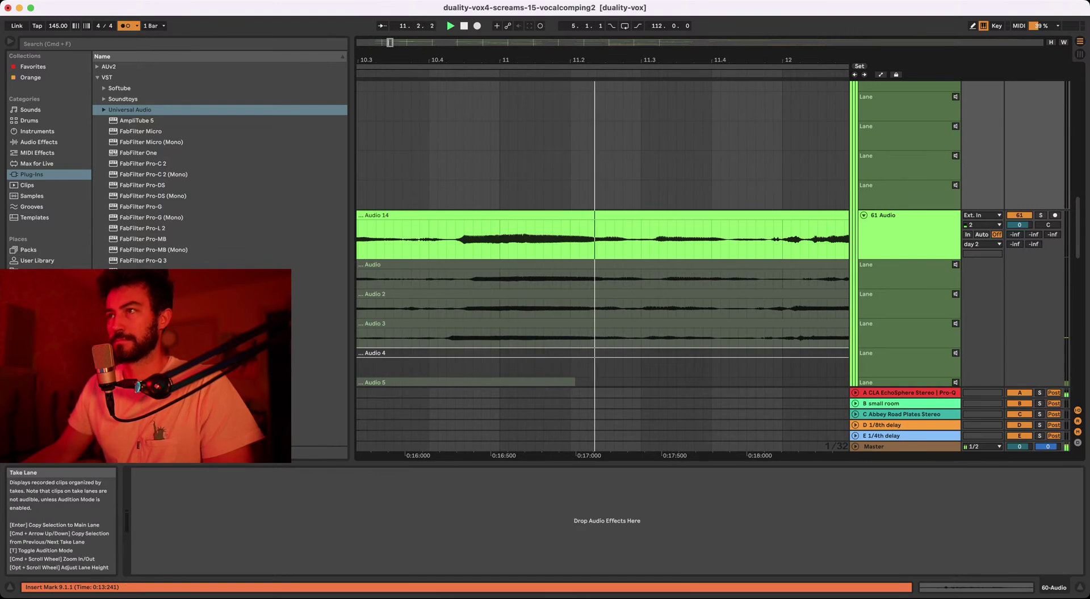
- Play the 61 Audio comp from 10.4.1 and check the phrases leading into the next Audio 14 clip
{"action": "left_click_drag", "start_coordinate": [515, 61], "coordinate": [514, 28]}
{"action": "left_click", "coordinate": [481, 239]}
{"action": "key", "text": "space"}
{"action": "key", "text": "space"}
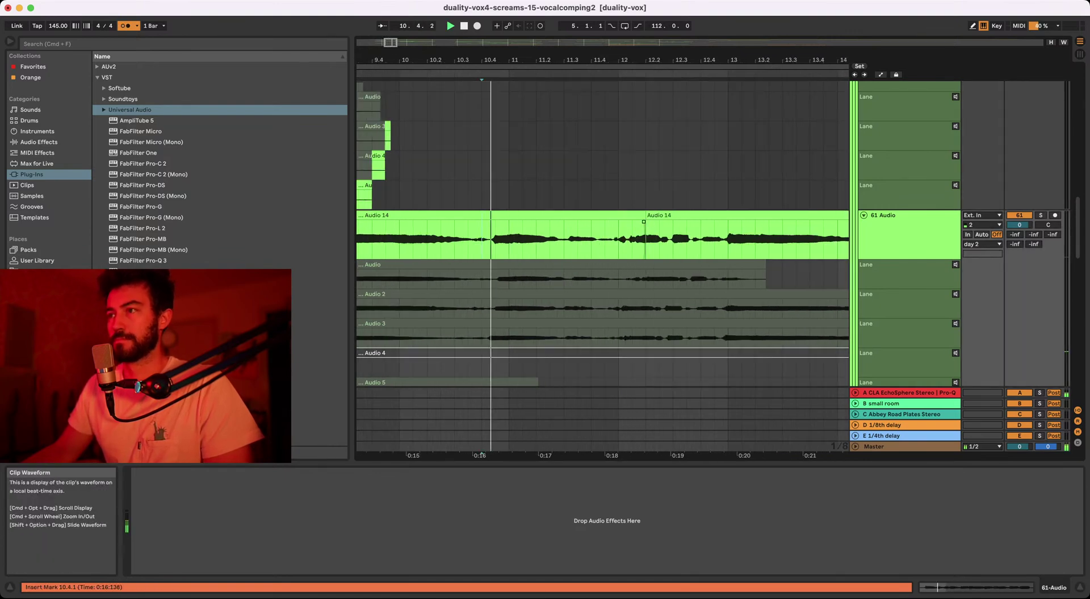
{"action": "scroll", "coordinate": [482, 239], "scroll_direction": "right", "scroll_amount": 1}
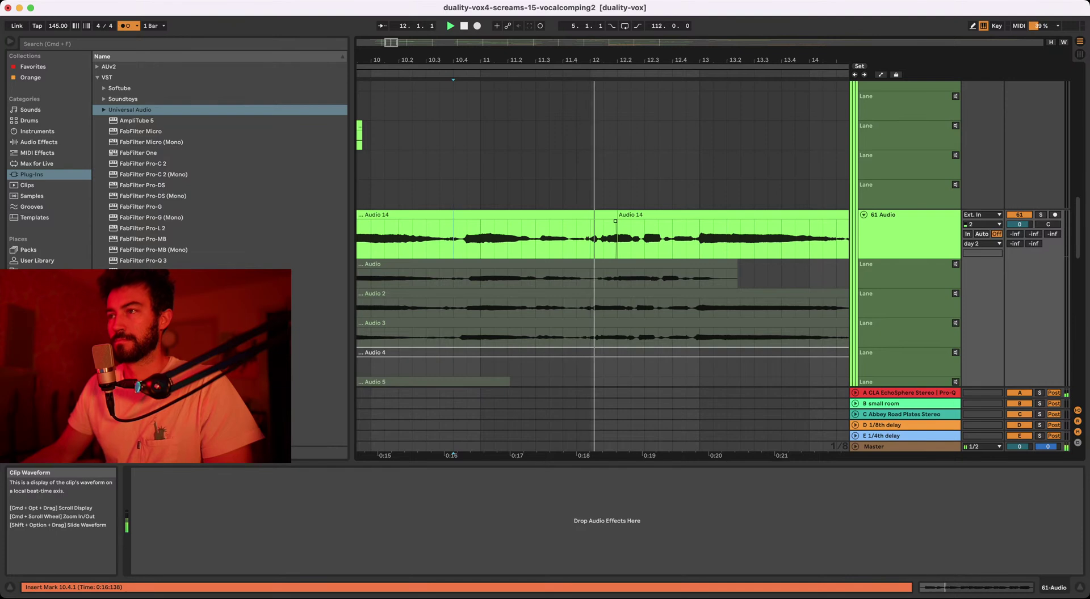
- Follow playback of the 61 Audio comp across the Audio 14 clip joins at 12.2.1 and 14.2.4
{"action": "scroll", "coordinate": [615, 239], "scroll_direction": "right", "scroll_amount": 1}
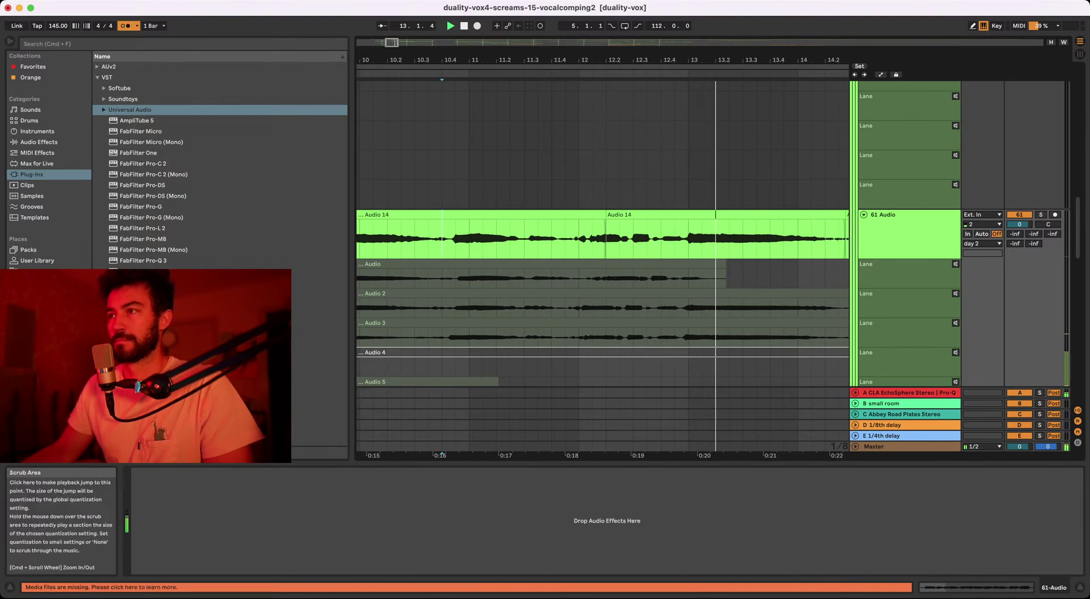
{"action": "left_click_drag", "start_coordinate": [627, 61], "coordinate": [627, 44]}
{"action": "scroll", "coordinate": [601, 266], "scroll_direction": "right", "scroll_amount": 5}
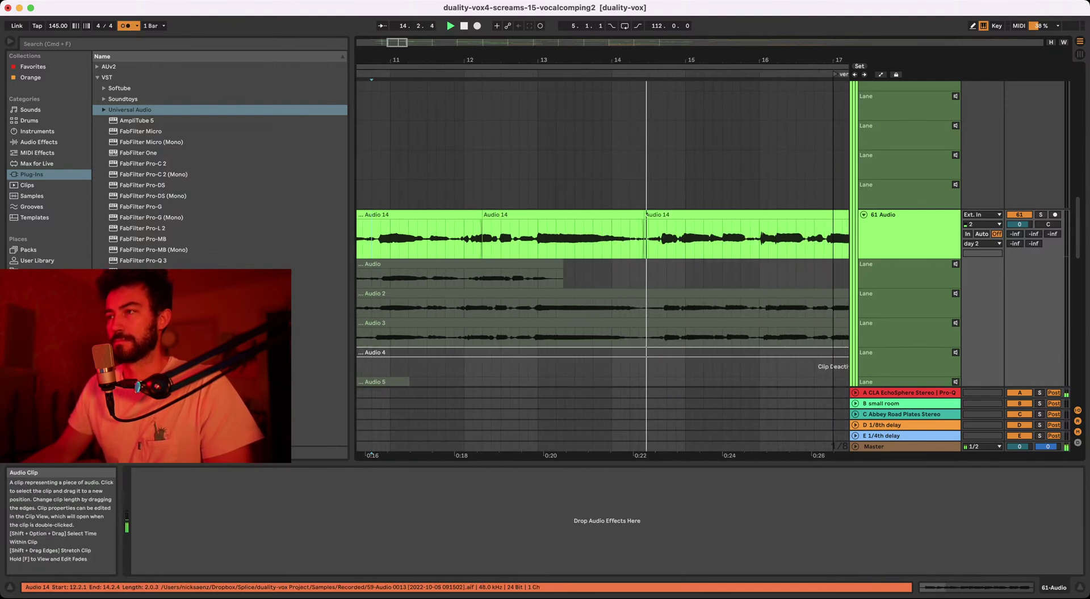
{"action": "scroll", "coordinate": [610, 239], "scroll_direction": "right", "scroll_amount": 3}
{"action": "left_click_drag", "start_coordinate": [610, 60], "coordinate": [605, 49]}
{"action": "scroll", "coordinate": [604, 170], "scroll_direction": "right", "scroll_amount": 2}
- Set the insert mark at 17.1.1 and keep listening through verse pt. 1
{"action": "left_click", "coordinate": [651, 135]}
{"action": "scroll", "coordinate": [650, 135], "scroll_direction": "right", "scroll_amount": 2}
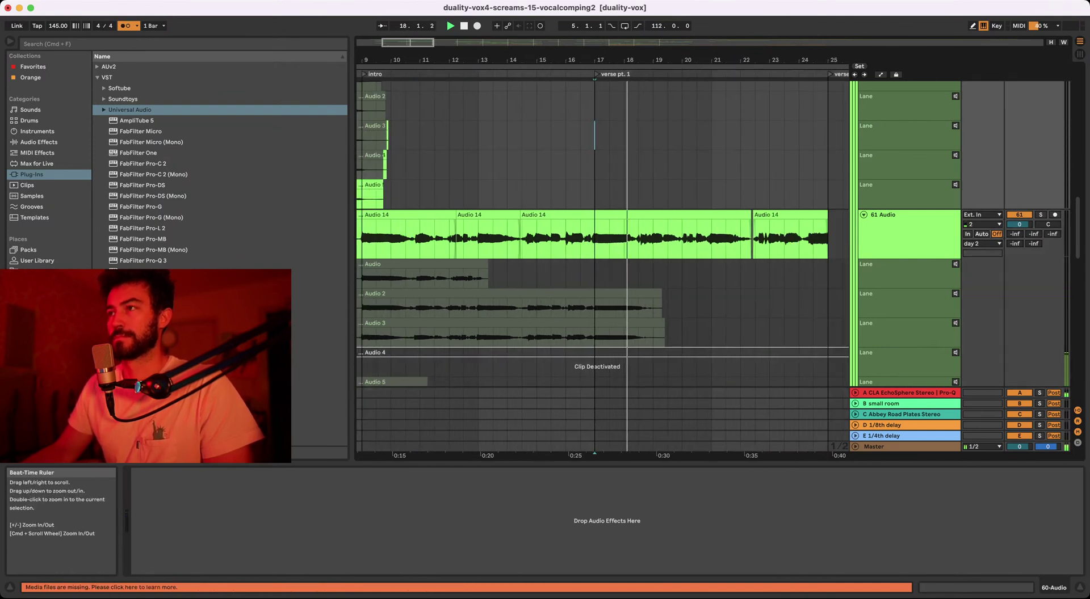
{"action": "scroll", "coordinate": [650, 136], "scroll_direction": "down", "scroll_amount": 2}
{"action": "scroll", "coordinate": [602, 238], "scroll_direction": "right", "scroll_amount": 2}
{"action": "left_click_drag", "start_coordinate": [625, 61], "coordinate": [573, 68]}
{"action": "scroll", "coordinate": [602, 266], "scroll_direction": "right", "scroll_amount": 1}
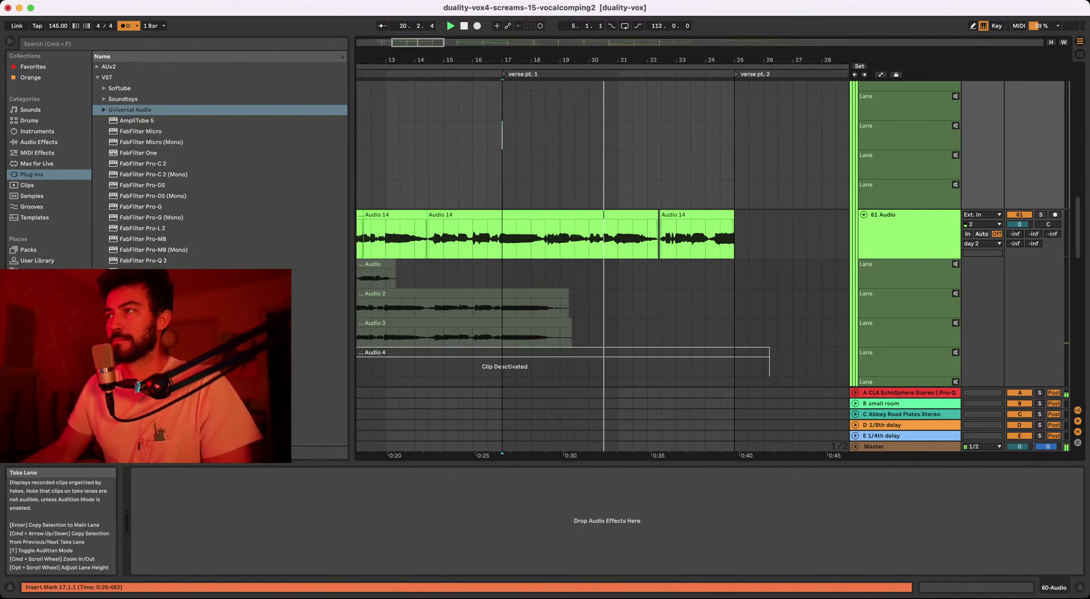
- Extend the start of the last Audio 14 clip back to 22.2.3 to meet the preceding clip, and audition the join
{"action": "left_click_drag", "start_coordinate": [629, 60], "coordinate": [662, 97]}
{"action": "key", "text": "space"}
{"action": "left_click_drag", "start_coordinate": [629, 215], "coordinate": [638, 215]}
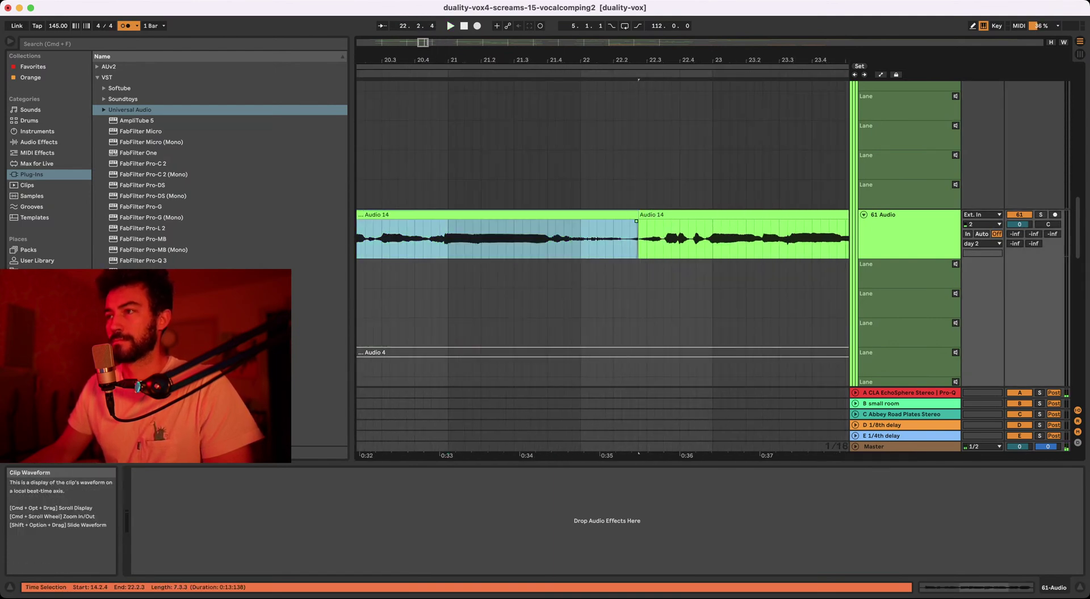
{"action": "left_click", "coordinate": [564, 238]}
{"action": "key", "text": "space"}
{"action": "scroll", "coordinate": [564, 238], "scroll_direction": "right", "scroll_amount": 1}
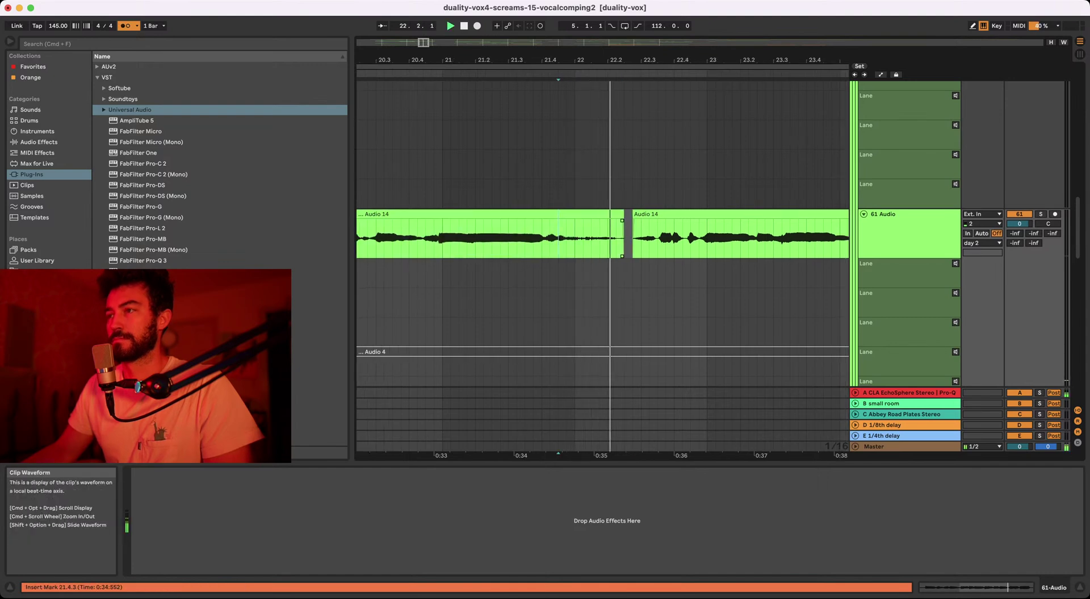
{"action": "left_click_drag", "start_coordinate": [634, 215], "coordinate": [623, 215]}
{"action": "key", "text": "space"}
{"action": "key", "text": "space"}
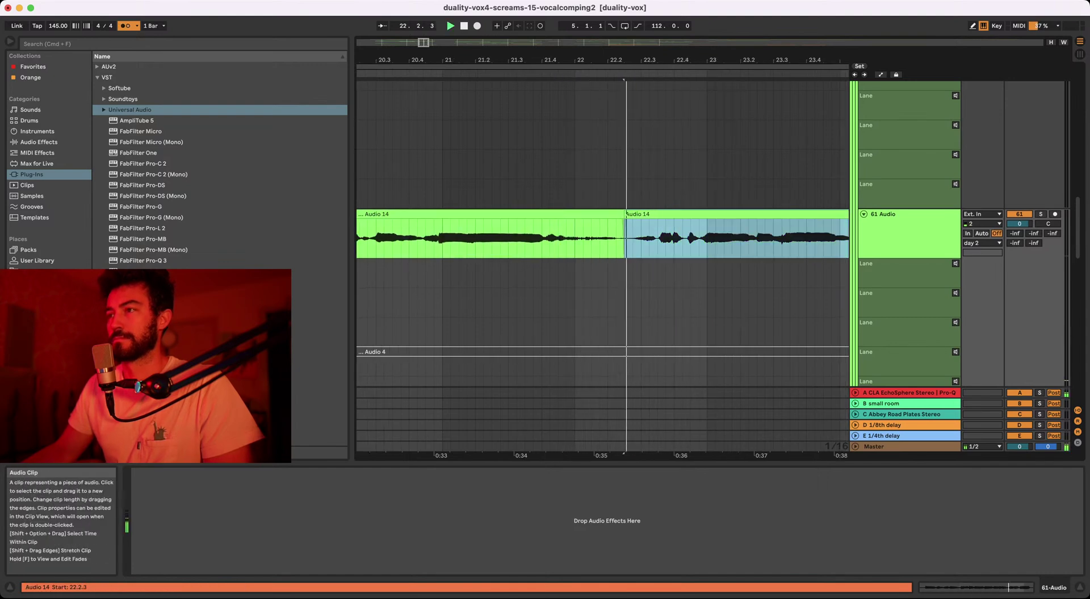
- Audition the closing phrases of the 61 Audio comp around the edited join
{"action": "scroll", "coordinate": [623, 238], "scroll_direction": "right", "scroll_amount": 1}
{"action": "left_click_drag", "start_coordinate": [632, 60], "coordinate": [597, 40]}
{"action": "left_click", "coordinate": [554, 164]}
{"action": "key", "text": "space"}
{"action": "key", "text": "space"}
{"action": "scroll", "coordinate": [554, 164], "scroll_direction": "right", "scroll_amount": 1}
{"action": "key", "text": "space"}
- Play the song from the intro at 9.1.1 and review the whole 61 Audio comp
{"action": "left_click", "coordinate": [405, 74]}
{"action": "left_click", "coordinate": [1040, 214]}
{"action": "key", "text": "space"}
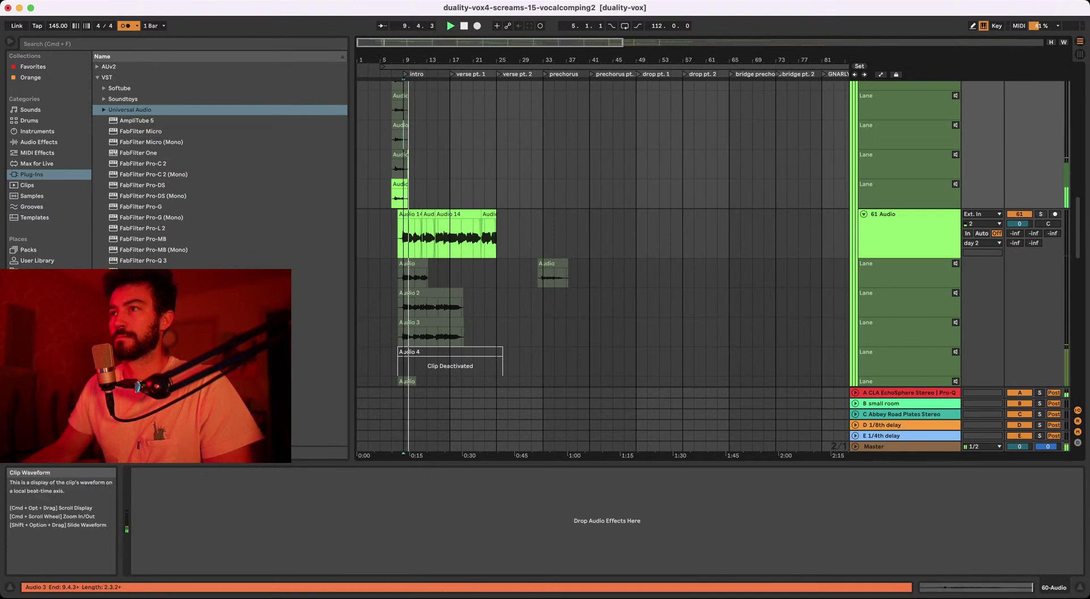
{"action": "key", "text": "plus"}
{"action": "key", "text": "plus"}
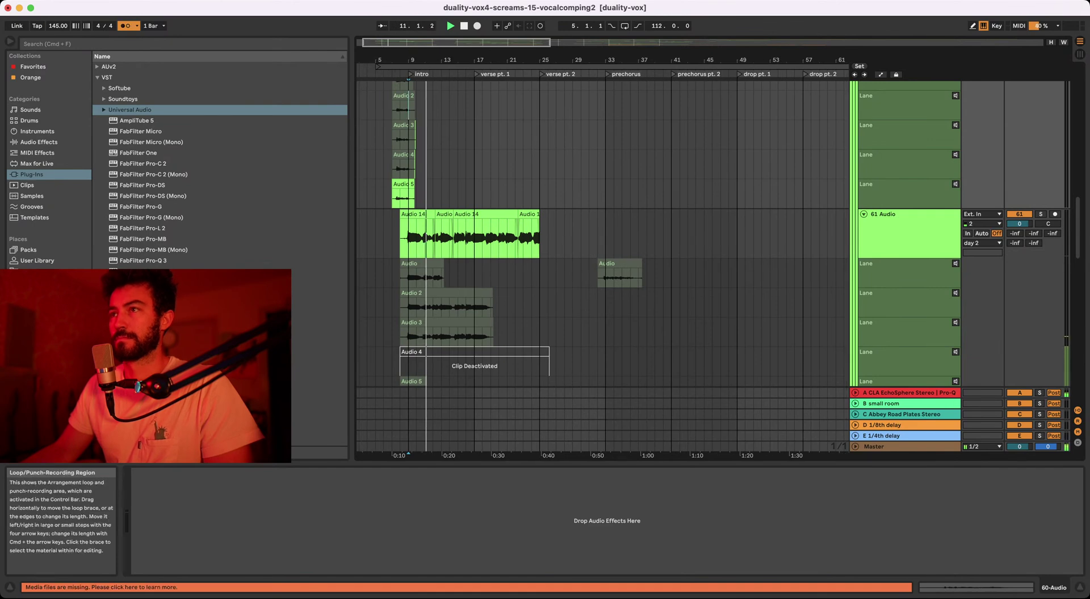
{"action": "key", "text": "plus"}
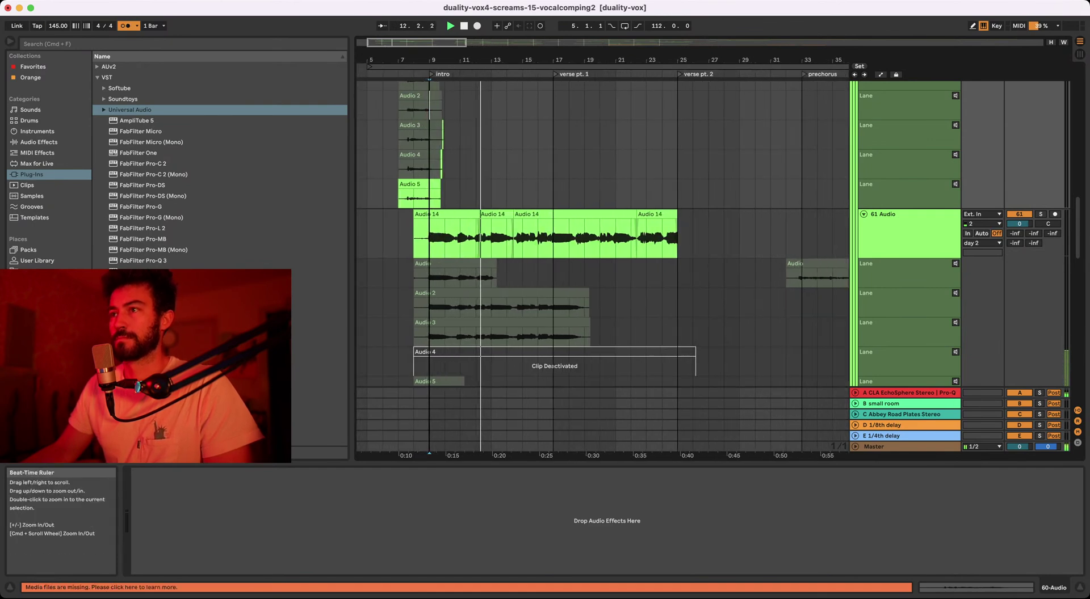
- Insert an audio track below the new instrumental track 4, arm it for recording, and set its external input channel to 2
{"action": "scroll", "coordinate": [602, 266], "scroll_direction": "up", "scroll_amount": 15}
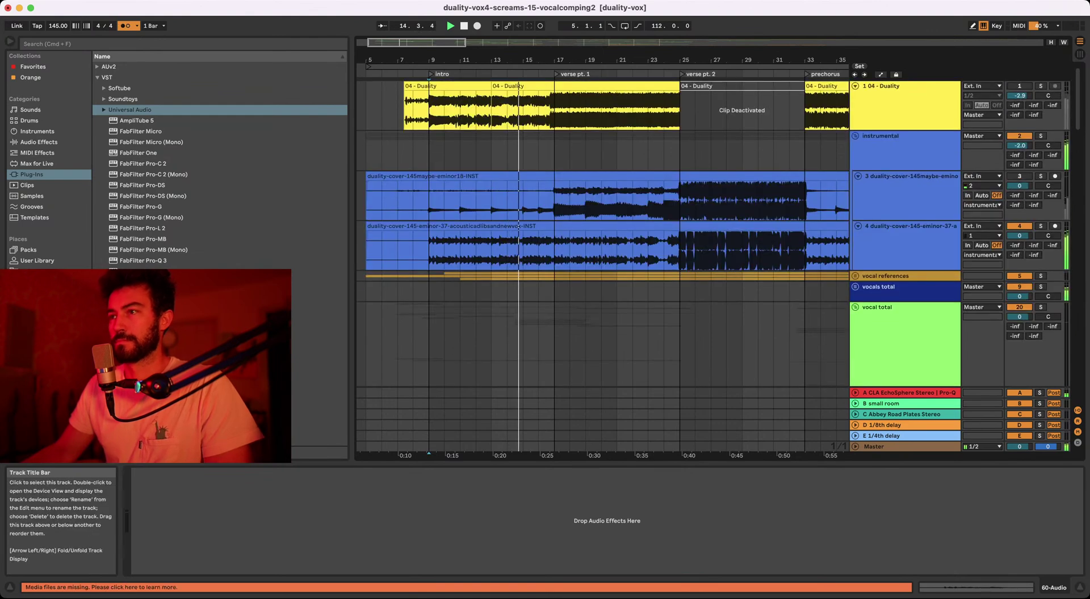
{"action": "key", "text": "super+t"}
{"action": "scroll", "coordinate": [533, 226], "scroll_direction": "down", "scroll_amount": 1}
{"action": "left_click", "coordinate": [1019, 225]}
{"action": "key", "text": "space"}
{"action": "scroll", "coordinate": [738, 255], "scroll_direction": "down", "scroll_amount": 4}
{"action": "left_click", "coordinate": [1054, 177]}
{"action": "left_click", "coordinate": [984, 187]}
{"action": "left_click", "coordinate": [979, 196]}
- Record a guitar take on 5 Audio from 7.1.1 through the intro and verse pt. 1, restarting after a short first attempt
{"action": "left_click", "coordinate": [428, 196]}
{"action": "key", "text": "space"}
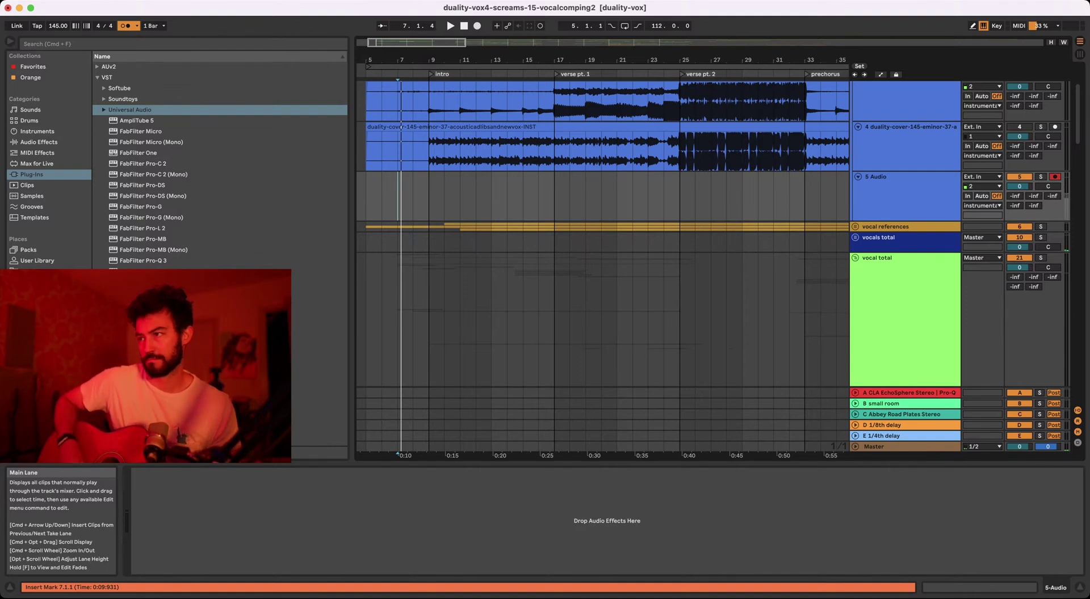
{"action": "left_click", "coordinate": [366, 196]}
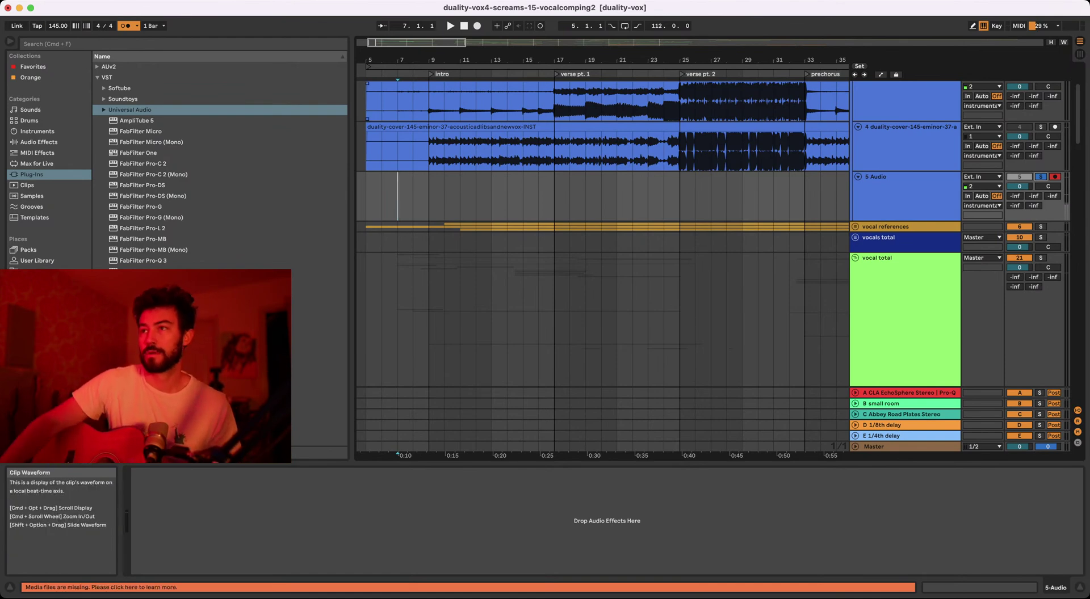
{"action": "left_click", "coordinate": [477, 25]}
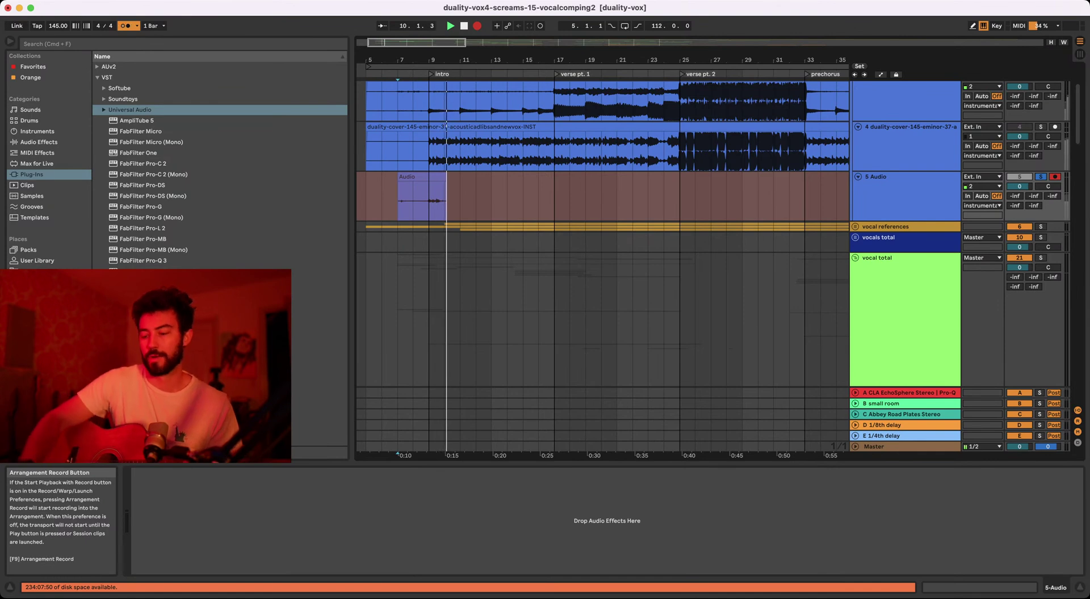
{"action": "key", "text": "F9"}
{"action": "key", "text": "F9"}
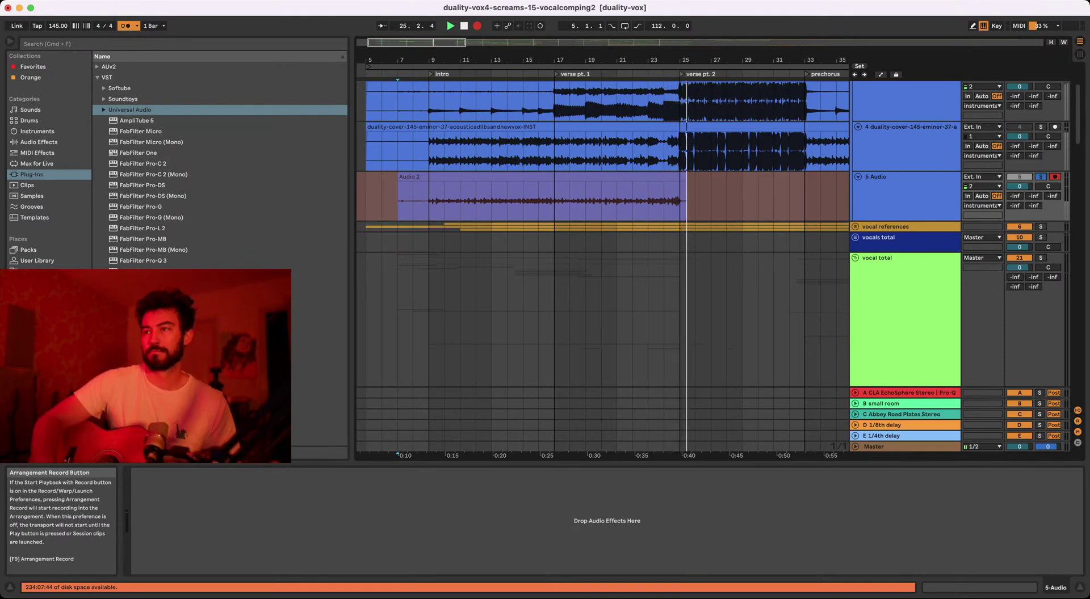
{"action": "key", "text": "space"}
- Open the Audio 2 clip, raise its gain to 9.06 dB, and set playback to 9.1.1
{"action": "key", "text": "space"}
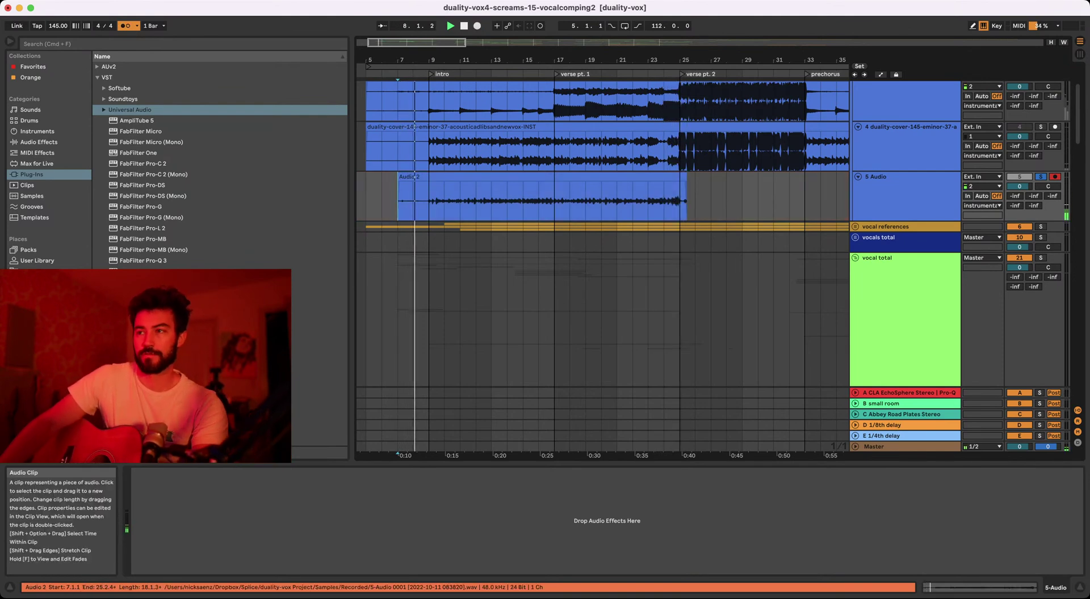
{"action": "double_click", "coordinate": [415, 177]}
{"action": "left_click_drag", "start_coordinate": [206, 525], "coordinate": [206, 519]}
{"action": "left_click", "coordinate": [428, 200]}
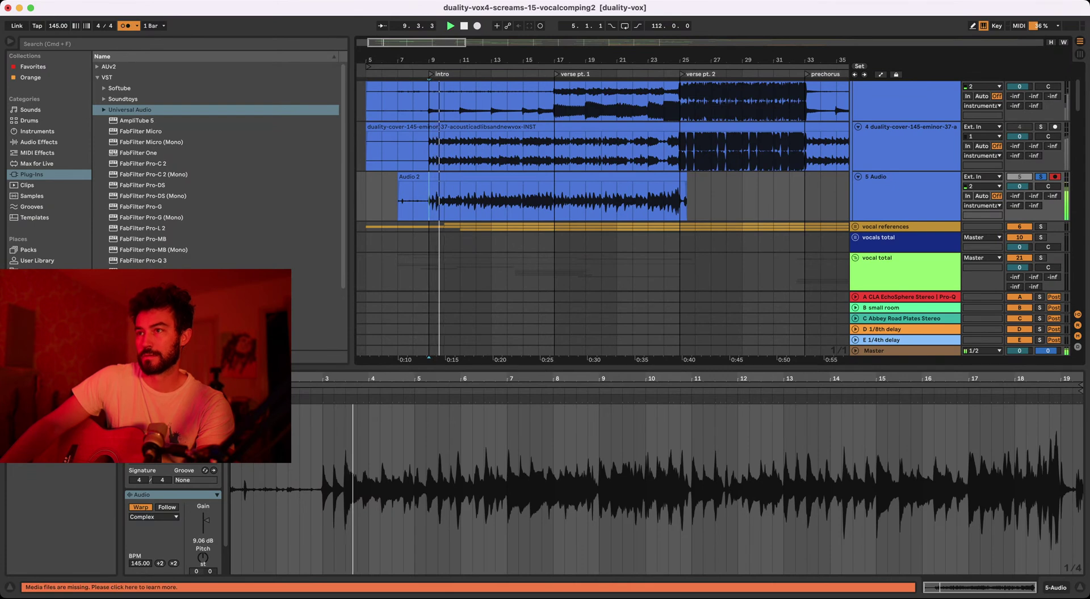
- Play the Audio 2 take from 7.1.1 and compare its first notes at bar 9 with the instrumental's waveform
{"action": "scroll", "coordinate": [430, 200], "scroll_direction": "up", "scroll_amount": 10}
{"action": "left_click_drag", "start_coordinate": [388, 60], "coordinate": [435, 83]}
{"action": "mouse_move", "coordinate": [435, 176]}
{"action": "left_mouse_down"}
{"action": "mouse_move", "coordinate": [422, 177]}
{"action": "mouse_move", "coordinate": [437, 176]}
{"action": "left_mouse_up"}
{"action": "key", "text": "space"}
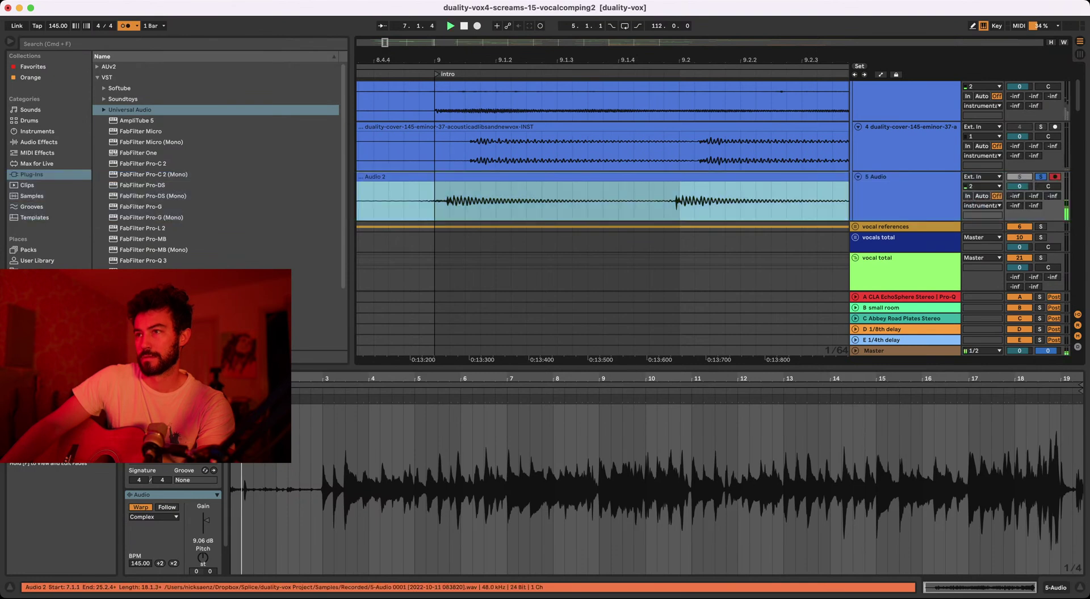
{"action": "left_click_drag", "start_coordinate": [489, 60], "coordinate": [489, 43]}
{"action": "key", "text": "minus"}
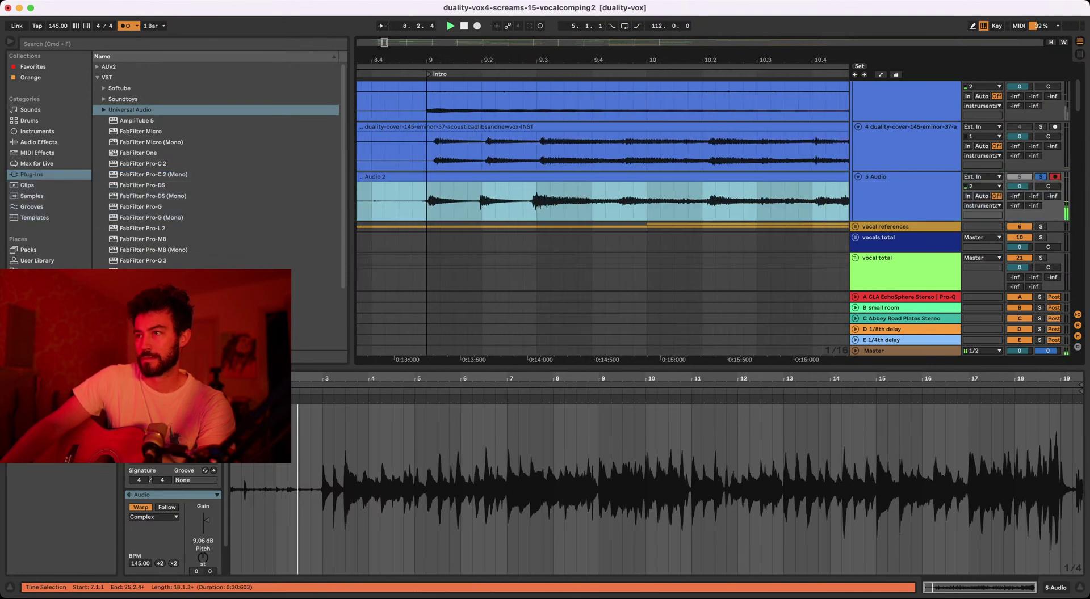
{"action": "scroll", "coordinate": [602, 199], "scroll_direction": "right", "scroll_amount": 1}
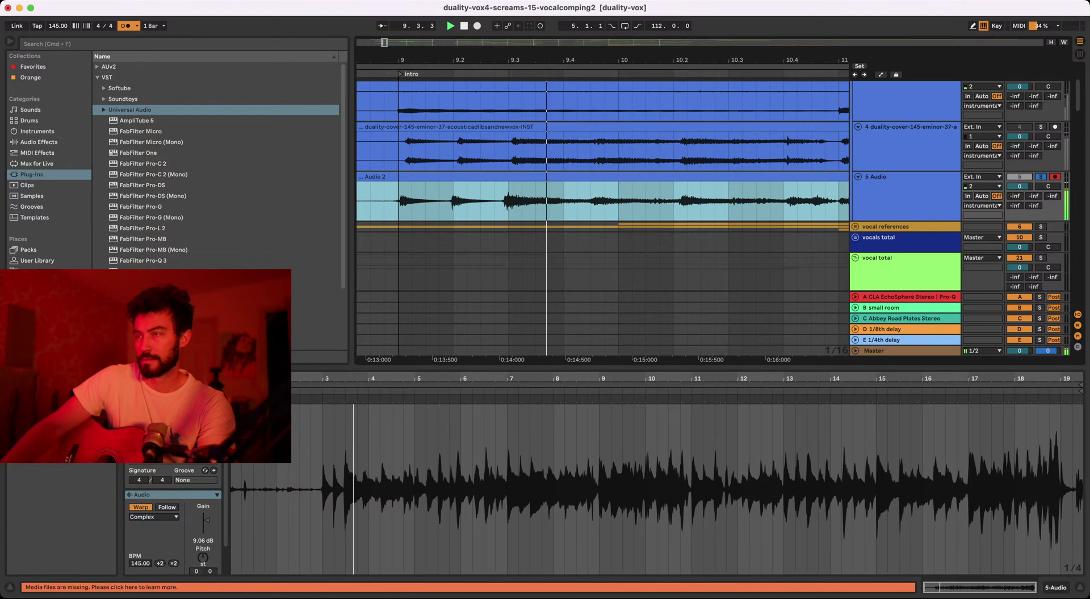
- Keep playing the Audio 2 take through the intro and check its timing against the instrumental
{"action": "key", "text": "minus"}
{"action": "key", "text": "minus"}
{"action": "key", "text": "minus"}
{"action": "key", "text": "minus"}
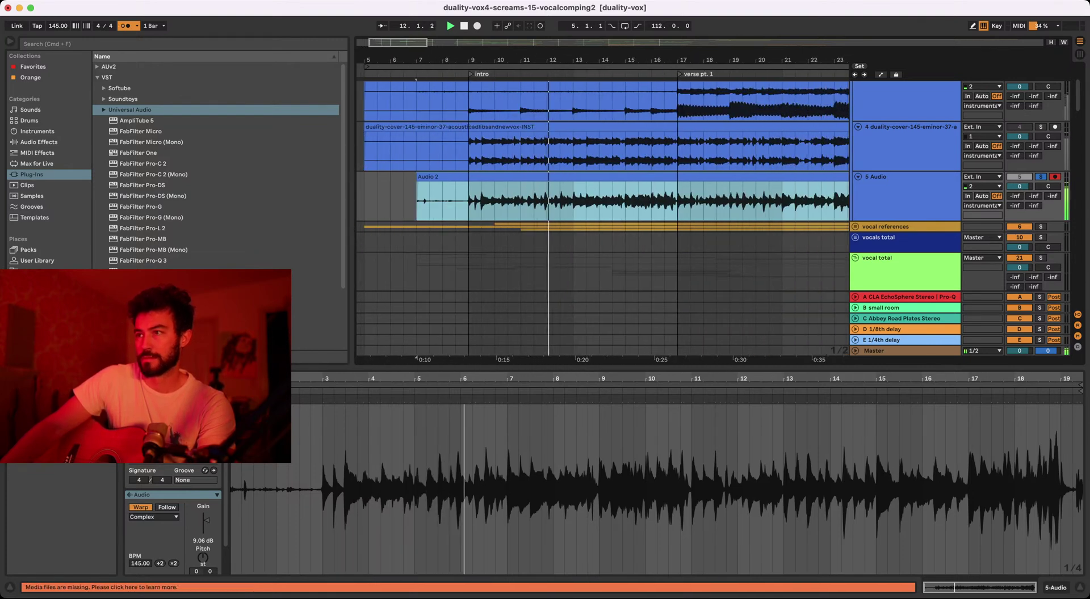
{"action": "key", "text": "plus"}
{"action": "key", "text": "plus"}
{"action": "key", "text": "plus"}
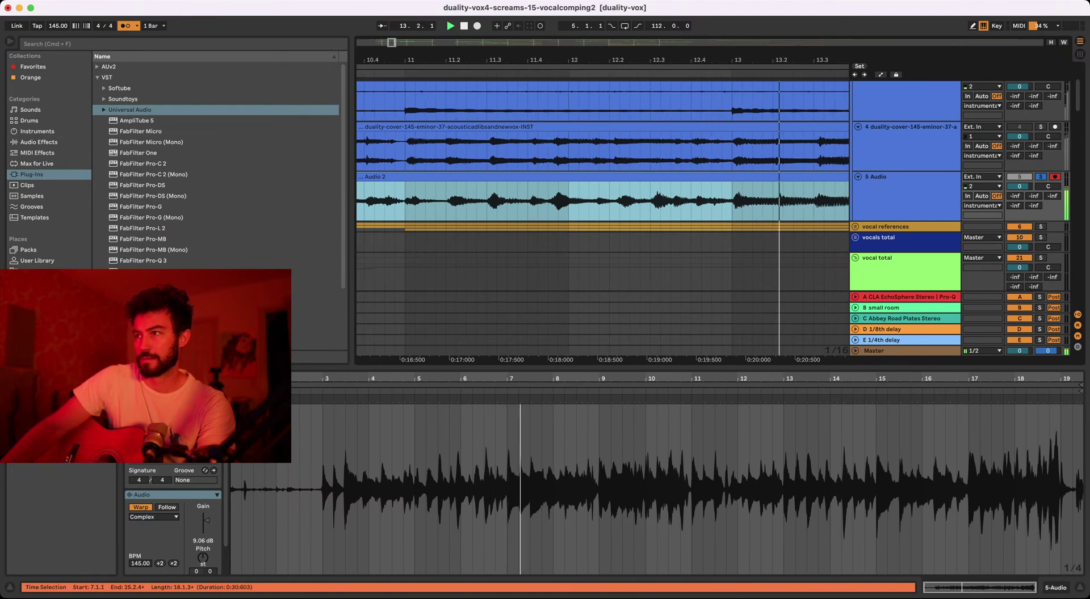
{"action": "key", "text": "minus"}
{"action": "key", "text": "minus"}
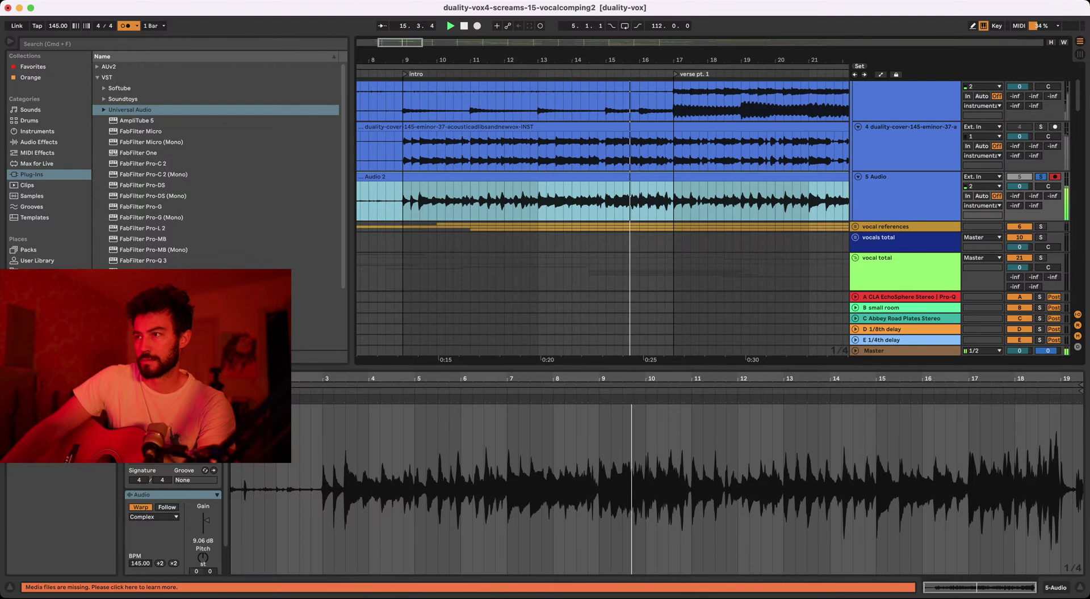
- Listen to the verse pt. 1 portion of the take between bars 17 and 25, then stop and select the whole Audio 2 clip
{"action": "scroll", "coordinate": [678, 201], "scroll_direction": "down", "scroll_amount": 2}
{"action": "left_click", "coordinate": [676, 201]}
{"action": "scroll", "coordinate": [676, 201], "scroll_direction": "down", "scroll_amount": 1}
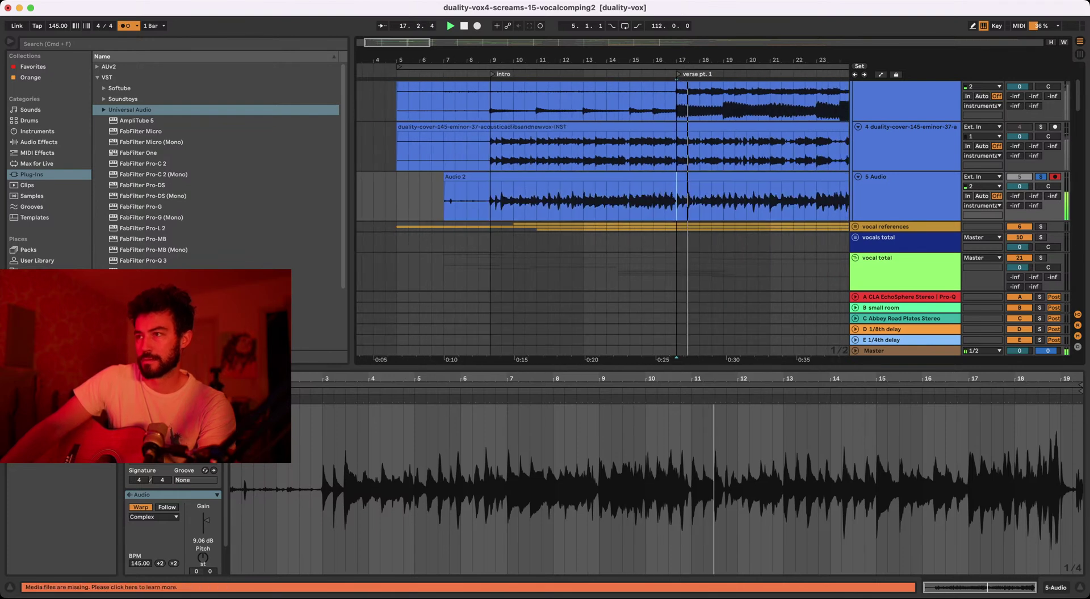
{"action": "key", "text": "minus"}
{"action": "left_click_drag", "start_coordinate": [574, 201], "coordinate": [681, 201]}
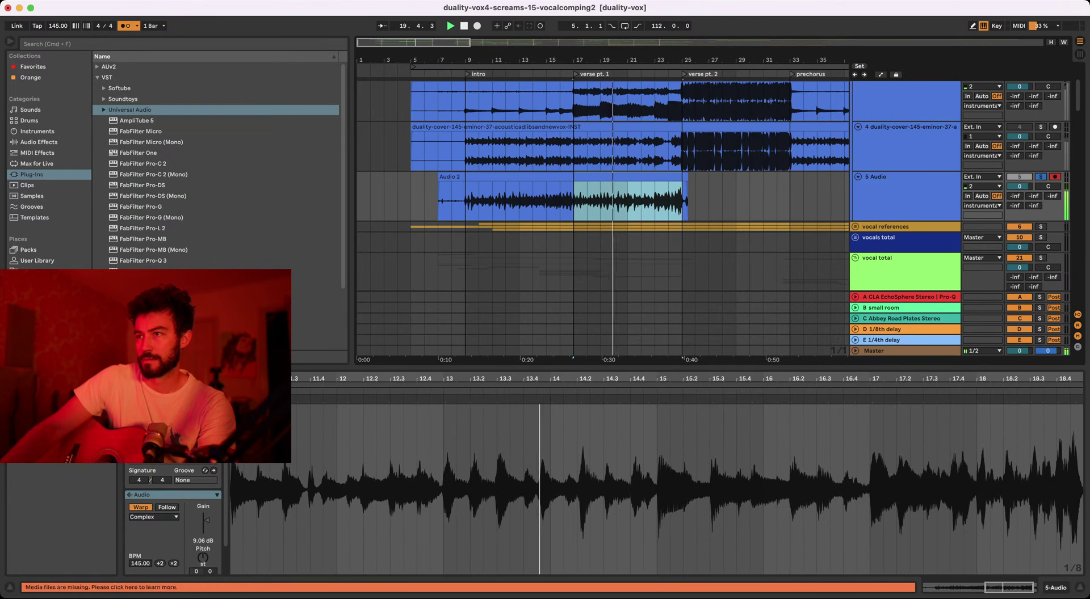
{"action": "left_click", "coordinate": [562, 176]}
{"action": "key", "text": "space"}
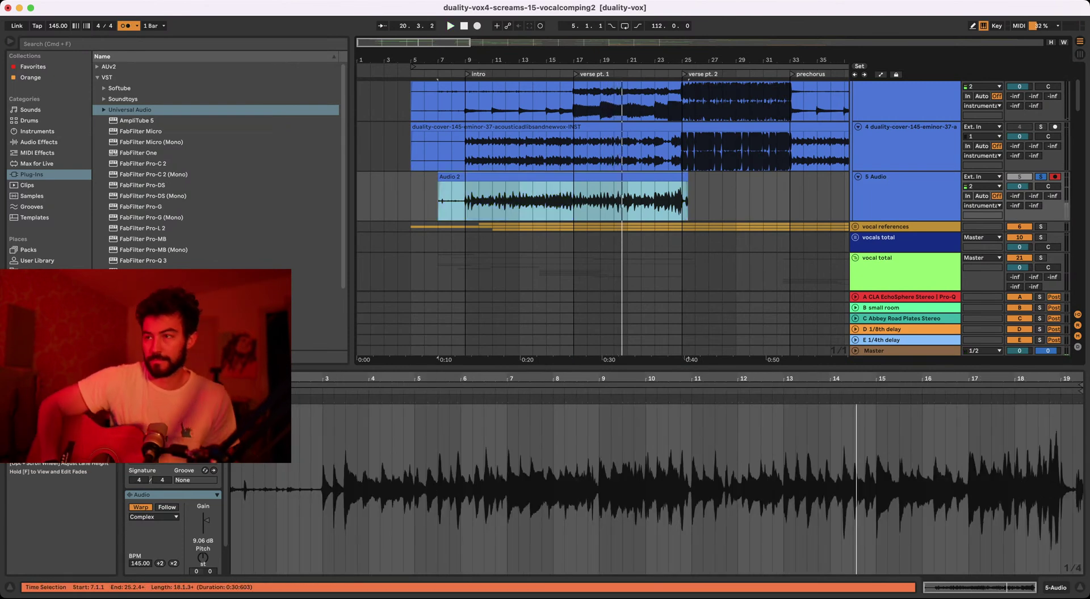
- Record another guitar take on 5 Audio from 7.1.1 into the start of verse pt. 2
{"action": "key", "text": "space"}
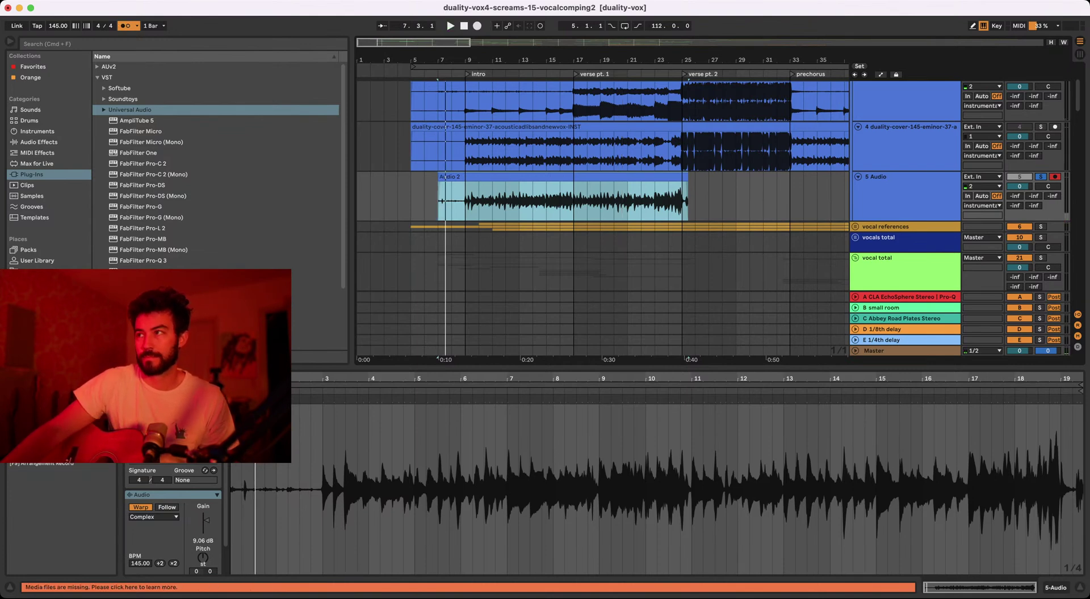
{"action": "key", "text": "F9"}
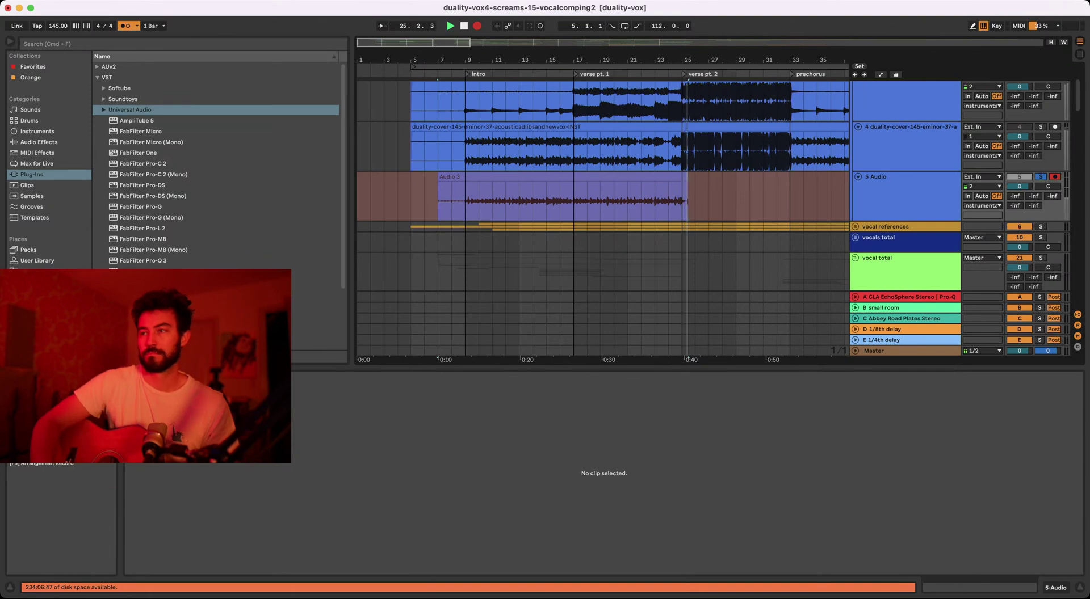
{"action": "key", "text": "space"}
- Play the Audio 3 take from 9.1.1, check its timing against the instrumental, and return the insert mark to 9.1.1
{"action": "key", "text": "space"}
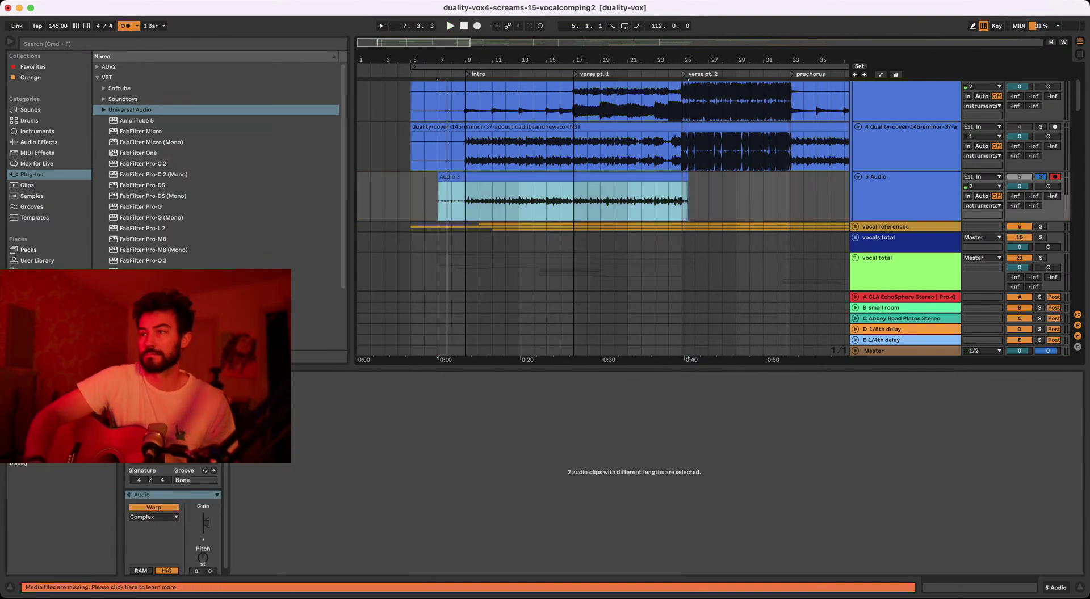
{"action": "left_click", "coordinate": [451, 199]}
{"action": "key", "text": "space"}
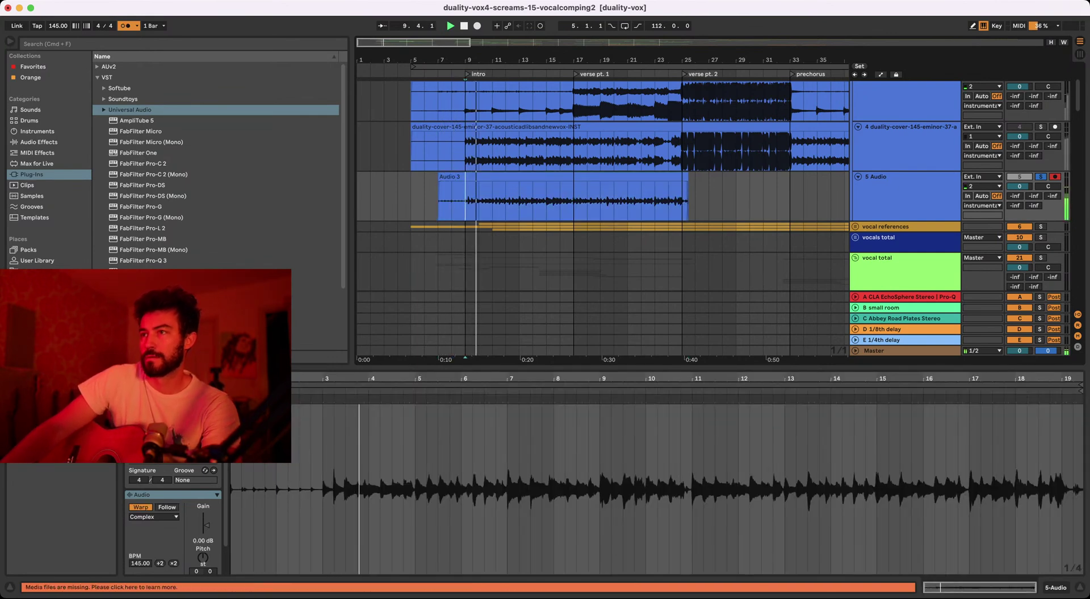
{"action": "key", "text": "plus"}
{"action": "key", "text": "plus"}
{"action": "scroll", "coordinate": [477, 201], "scroll_direction": "up", "scroll_amount": 5}
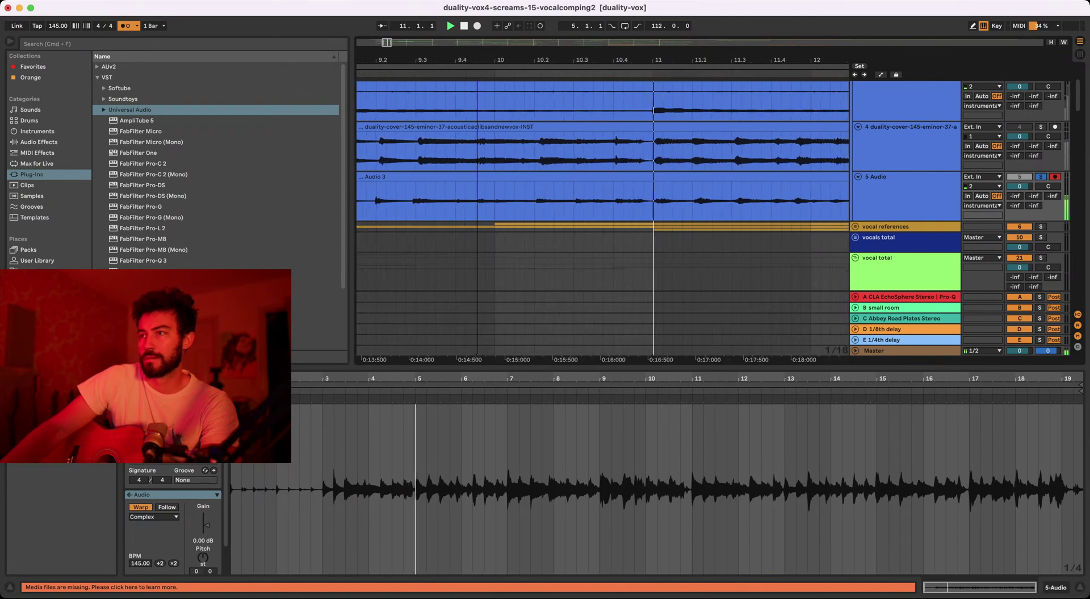
{"action": "key", "text": "minus"}
{"action": "key", "text": "minus"}
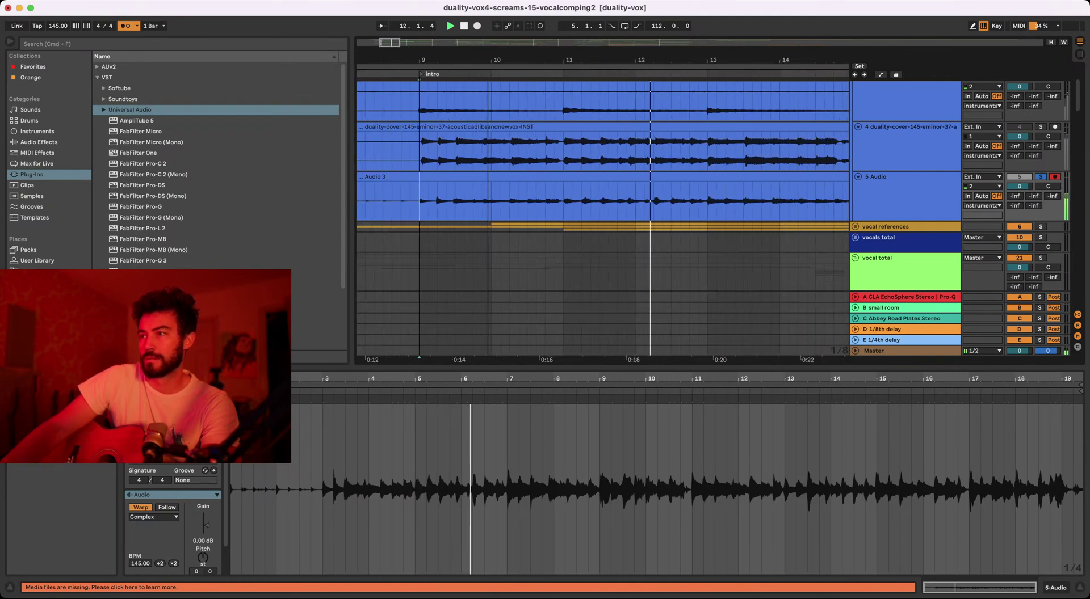
{"action": "scroll", "coordinate": [440, 148], "scroll_direction": "down", "scroll_amount": 2}
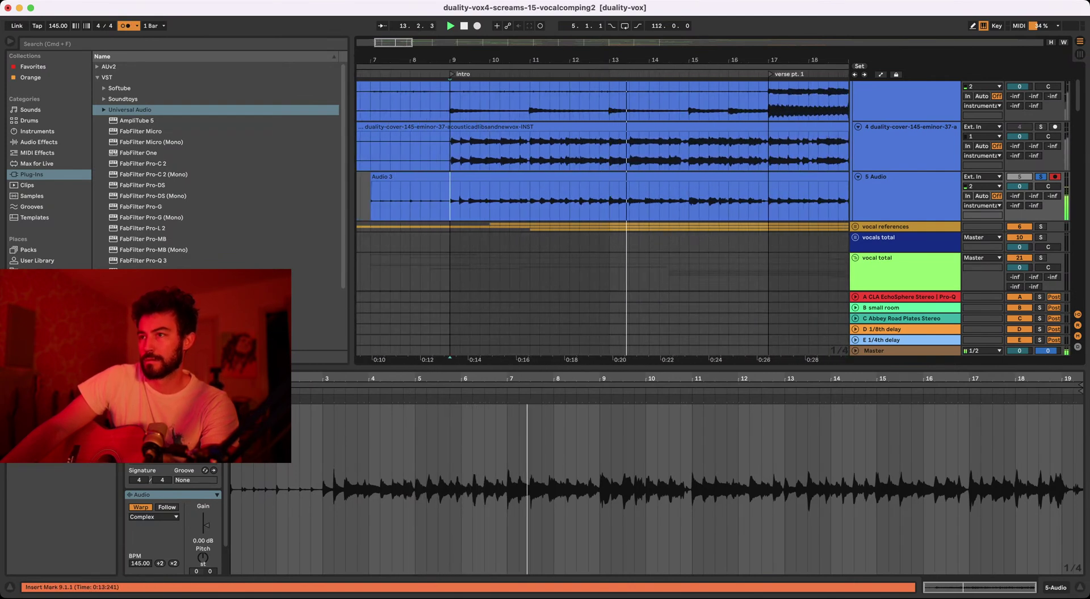
{"action": "left_click", "coordinate": [441, 149]}
{"action": "scroll", "coordinate": [440, 149], "scroll_direction": "down", "scroll_amount": 2}
{"action": "key", "text": "minus"}
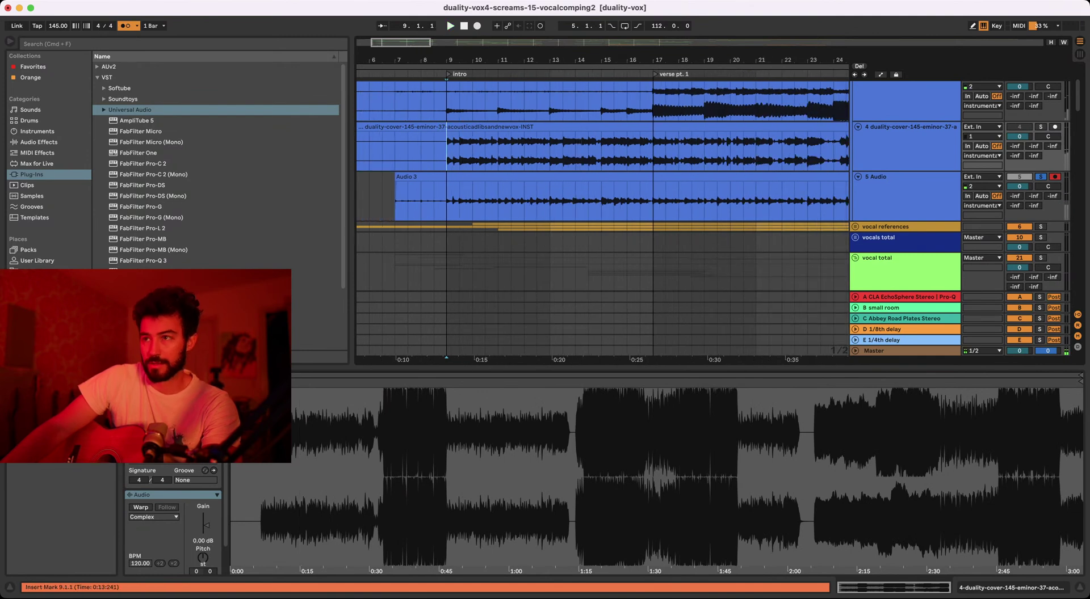
{"action": "key", "text": "minus"}
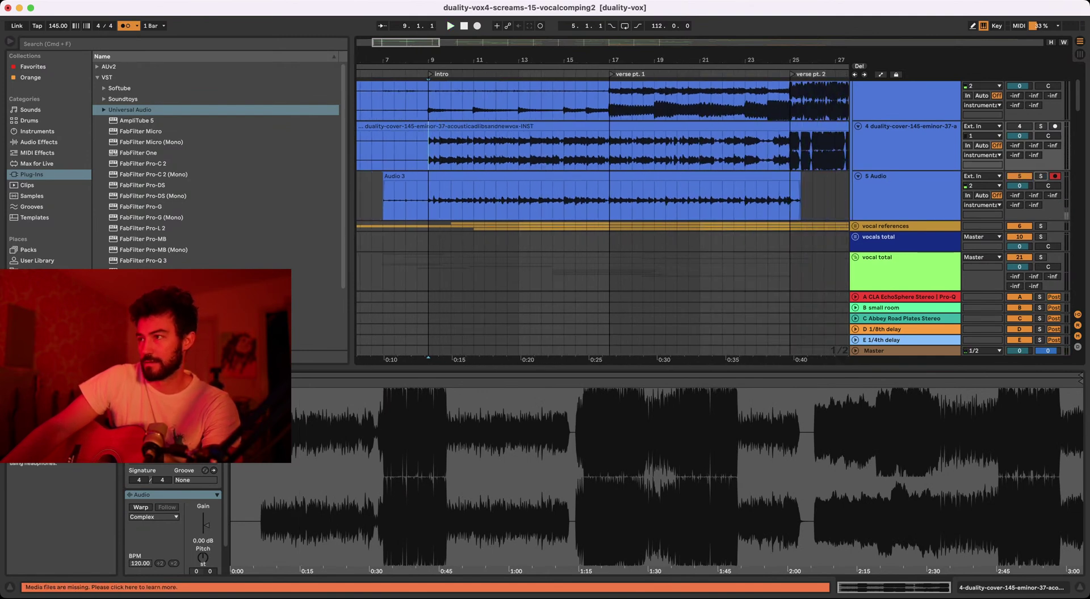
- Play from 9.1.1 and raise the Audio 3 guitar clip's gain to 9.56 dB
{"action": "key", "text": "Down"}
{"action": "key", "text": "space"}
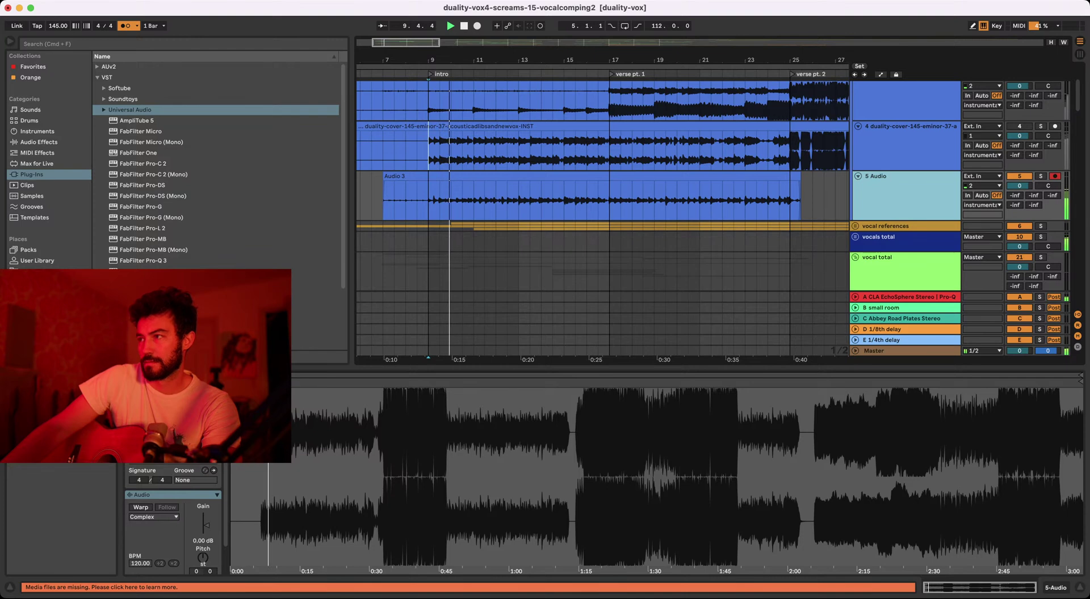
{"action": "left_click", "coordinate": [534, 177]}
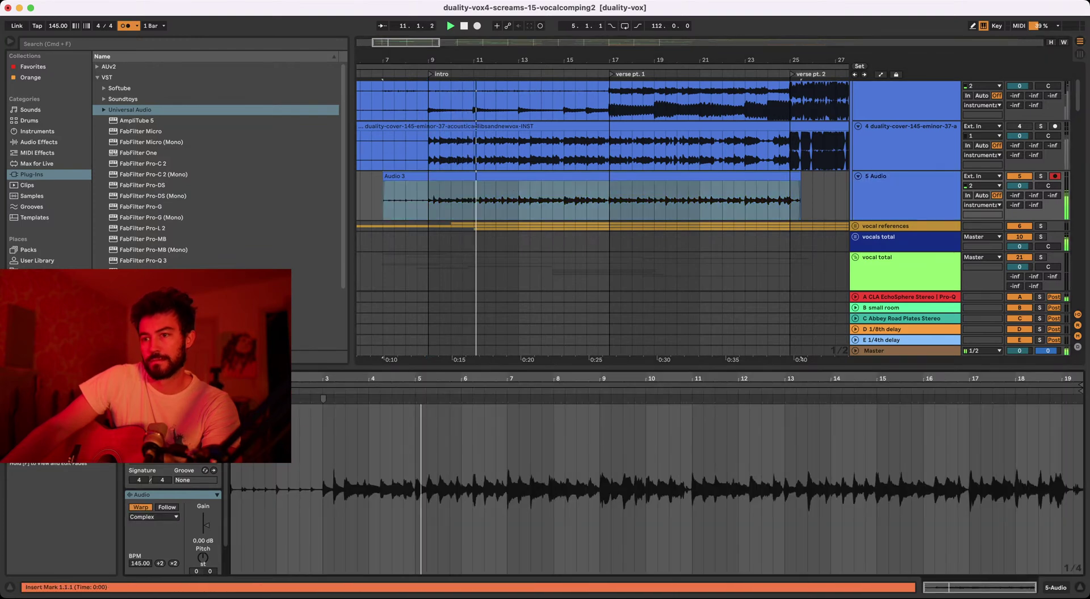
{"action": "left_click_drag", "start_coordinate": [206, 526], "coordinate": [205, 519]}
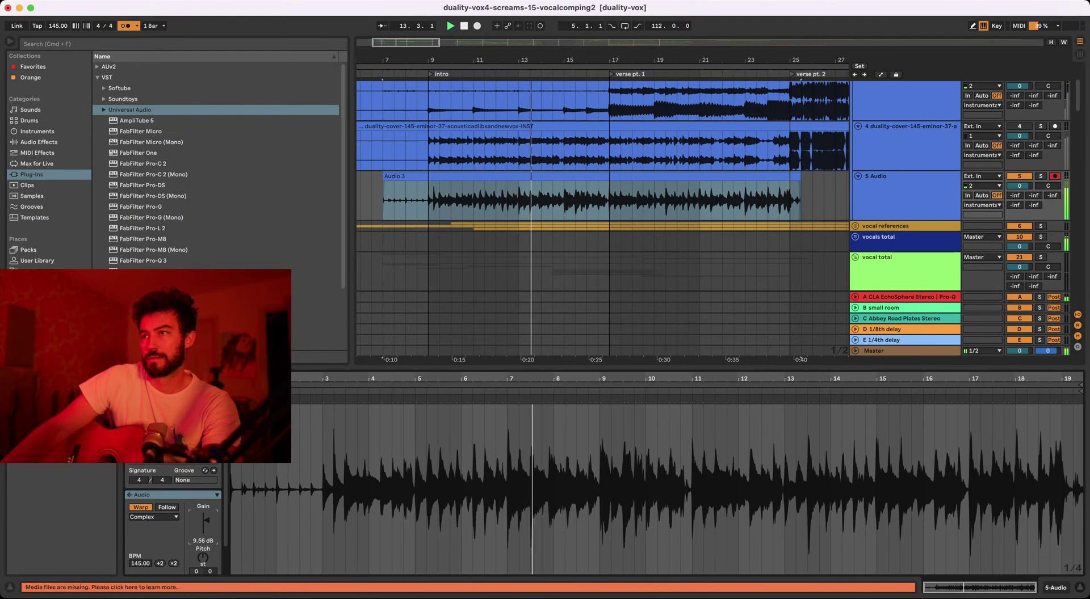
- Replay the louder Audio 3 take from 9.1.1 and compare its waveform timing with the instrumental around bar 11
{"action": "scroll", "coordinate": [534, 148], "scroll_direction": "up", "scroll_amount": 1}
{"action": "left_click", "coordinate": [513, 148]}
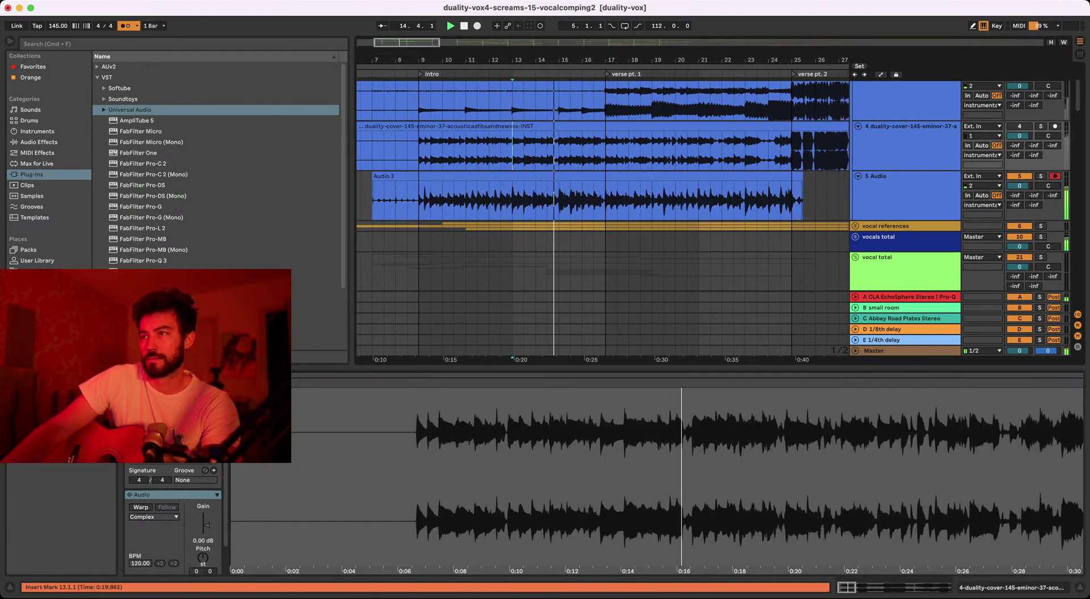
{"action": "scroll", "coordinate": [459, 148], "scroll_direction": "down", "scroll_amount": 2}
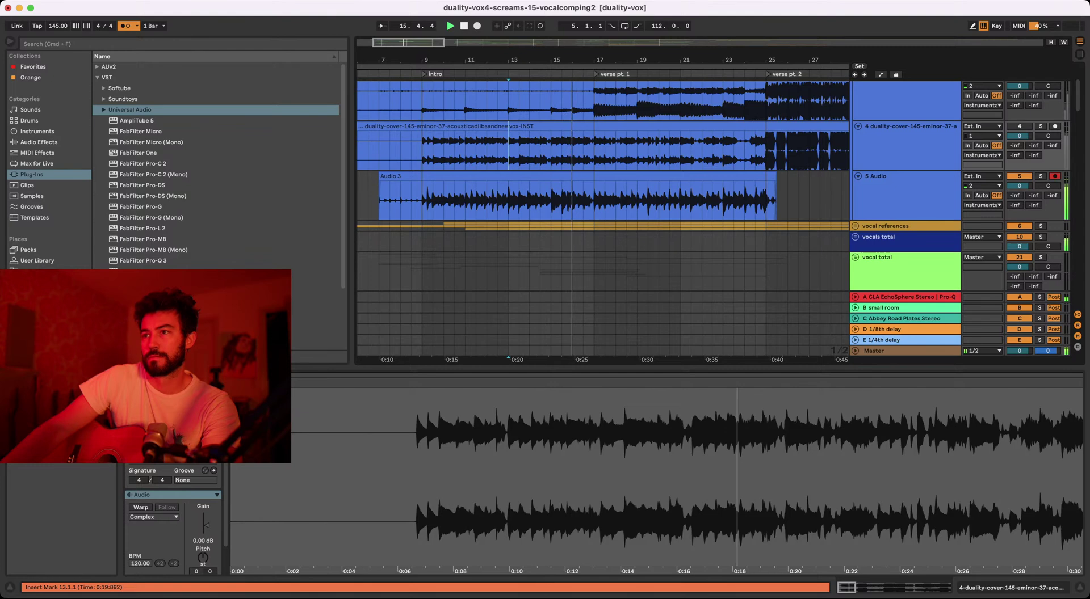
{"action": "left_click", "coordinate": [422, 148]}
{"action": "key", "text": "space"}
{"action": "key", "text": "space"}
{"action": "scroll", "coordinate": [450, 147], "scroll_direction": "up", "scroll_amount": 5}
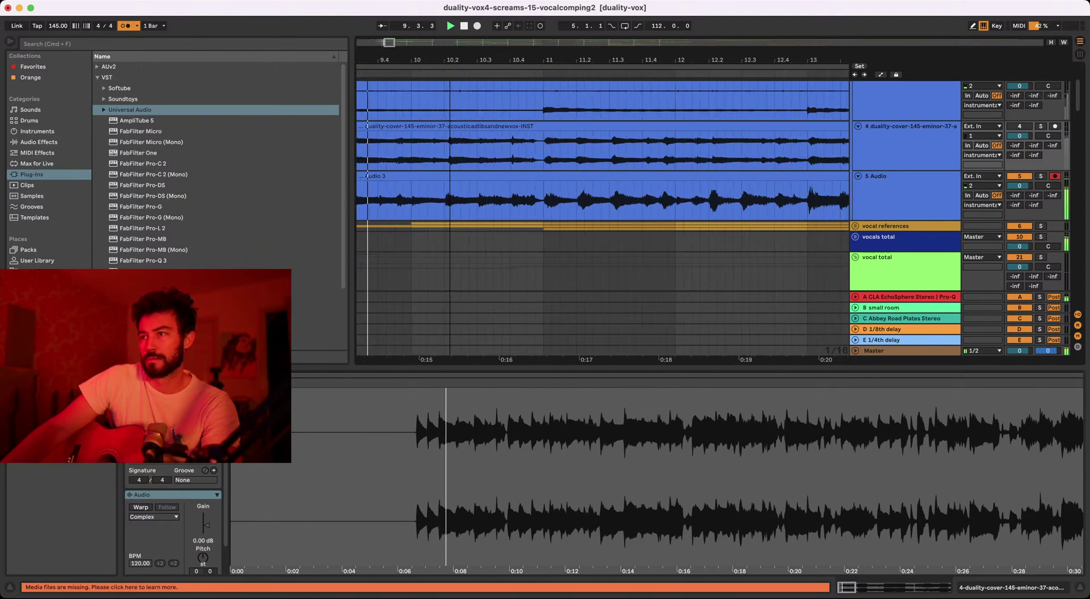
{"action": "scroll", "coordinate": [566, 176], "scroll_direction": "up", "scroll_amount": 4}
{"action": "mouse_move", "coordinate": [565, 176]}
{"action": "left_mouse_down"}
{"action": "mouse_move", "coordinate": [553, 176]}
{"action": "mouse_move", "coordinate": [572, 176]}
{"action": "left_mouse_up"}
{"action": "key", "text": "space"}
{"action": "key", "text": "space"}
{"action": "scroll", "coordinate": [556, 176], "scroll_direction": "up", "scroll_amount": 3}
{"action": "scroll", "coordinate": [539, 200], "scroll_direction": "down", "scroll_amount": 7}
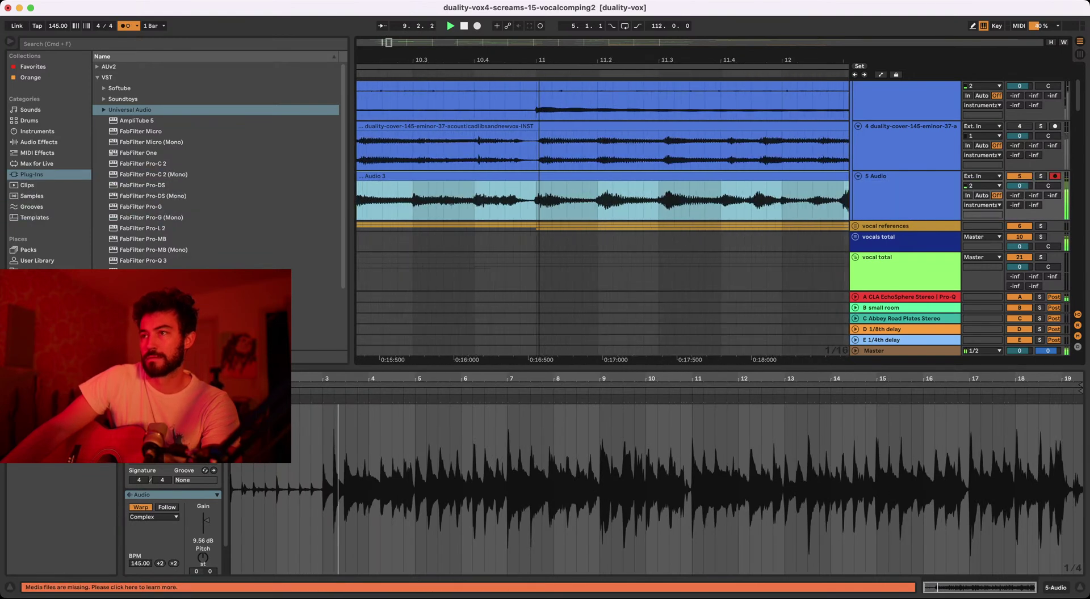
- Play the guitar take with the instrumental from 11.1.1 to check that section's timing
{"action": "left_click", "coordinate": [542, 150]}
{"action": "left_click", "coordinate": [542, 104]}
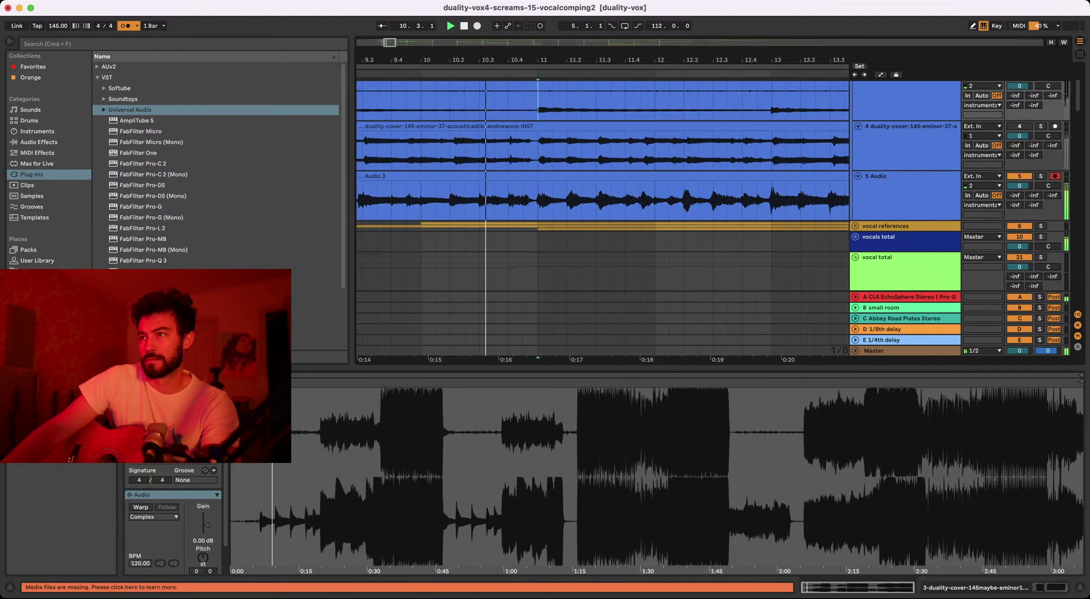
{"action": "scroll", "coordinate": [542, 103], "scroll_direction": "down", "scroll_amount": 2}
{"action": "scroll", "coordinate": [448, 200], "scroll_direction": "down", "scroll_amount": 2}
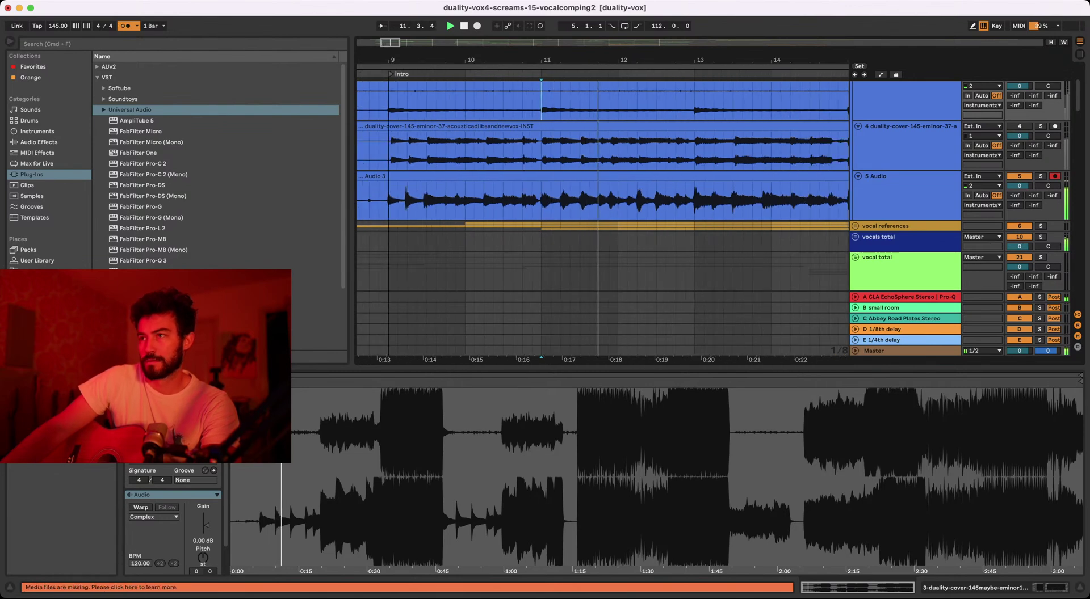
{"action": "key", "text": "space"}
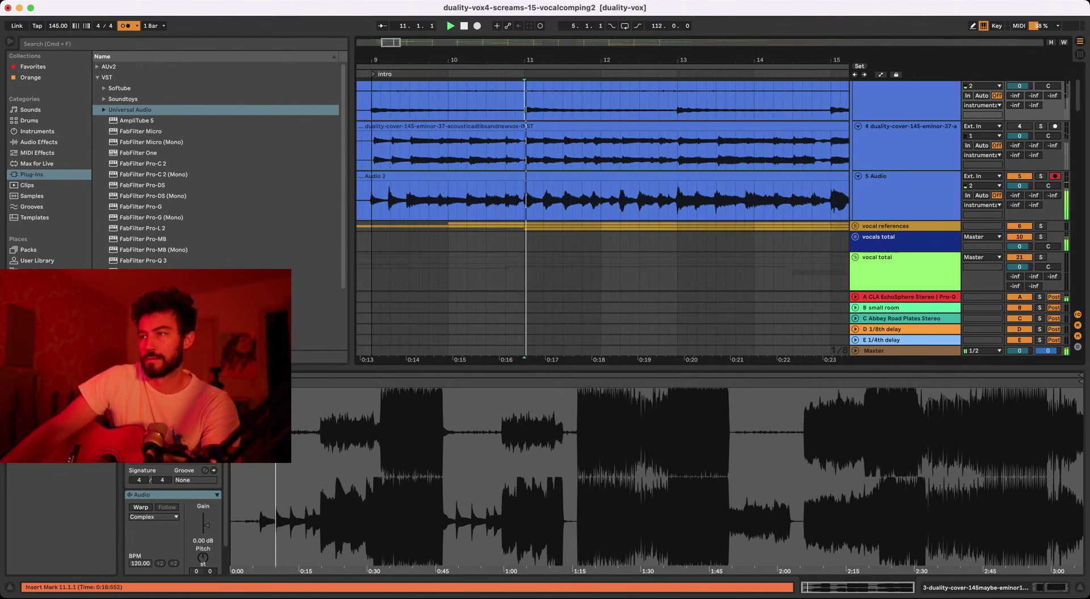
{"action": "key", "text": "space"}
- Shift the Audio 14 vocal clips starting at 11.4.3 on 62 Audio one sixteenth earlier and play them back
{"action": "scroll", "coordinate": [567, 187], "scroll_direction": "down", "scroll_amount": 8}
{"action": "scroll", "coordinate": [568, 187], "scroll_direction": "right", "scroll_amount": 1}
{"action": "scroll", "coordinate": [601, 215], "scroll_direction": "down", "scroll_amount": 10}
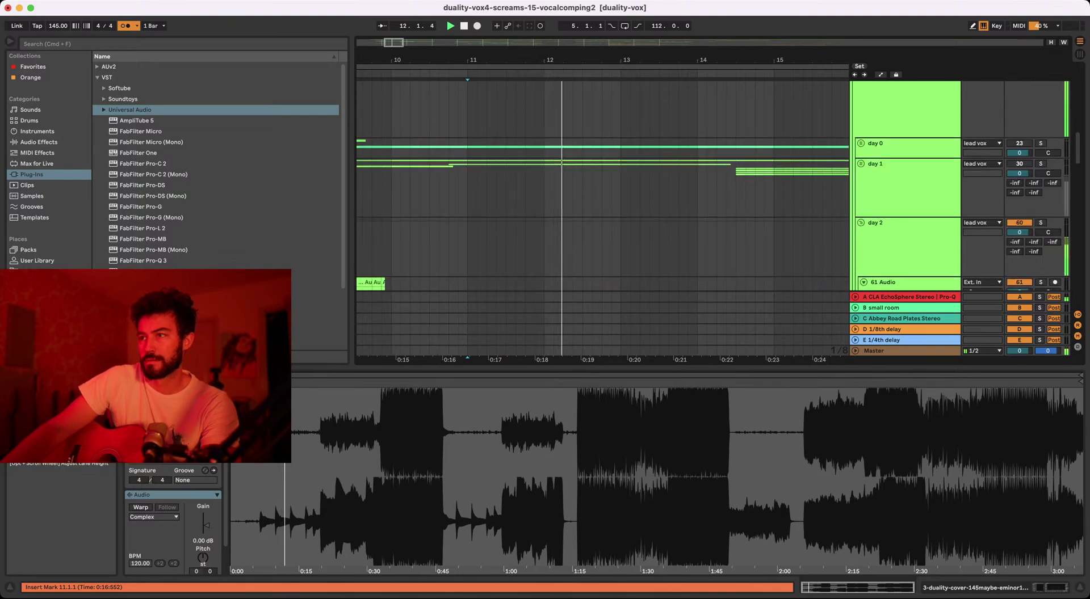
{"action": "key", "text": "space"}
{"action": "key", "text": "space"}
{"action": "left_click_drag", "start_coordinate": [535, 126], "coordinate": [731, 126]}
{"action": "key", "text": "space"}
{"action": "key", "text": "space"}
{"action": "scroll", "coordinate": [555, 170], "scroll_direction": "up", "scroll_amount": 3}
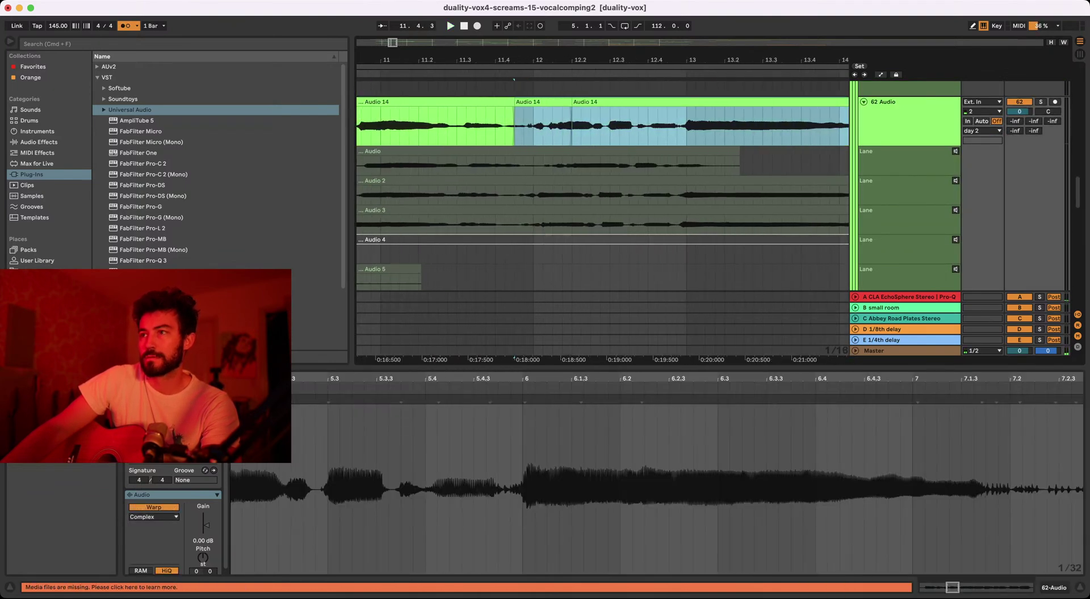
{"action": "left_click_drag", "start_coordinate": [542, 101], "coordinate": [533, 102]}
{"action": "key", "text": "space"}
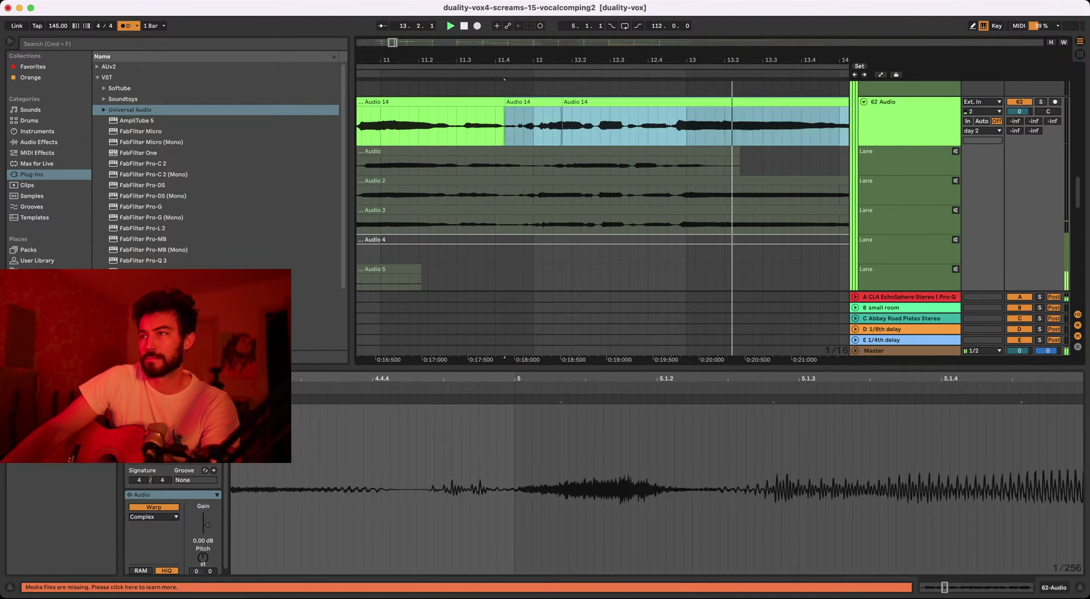
- Extend the end of the first Audio 14 clip on 62 Audio to 11.4.3 and play through the join
{"action": "scroll", "coordinate": [553, 171], "scroll_direction": "down", "scroll_amount": 4}
{"action": "left_click", "coordinate": [516, 126]}
{"action": "key", "text": "space"}
{"action": "key", "text": "space"}
{"action": "scroll", "coordinate": [516, 126], "scroll_direction": "right", "scroll_amount": 1}
{"action": "scroll", "coordinate": [505, 126], "scroll_direction": "up", "scroll_amount": 1}
{"action": "key", "text": "plus"}
{"action": "key", "text": "plus"}
{"action": "left_click_drag", "start_coordinate": [501, 102], "coordinate": [510, 102]}
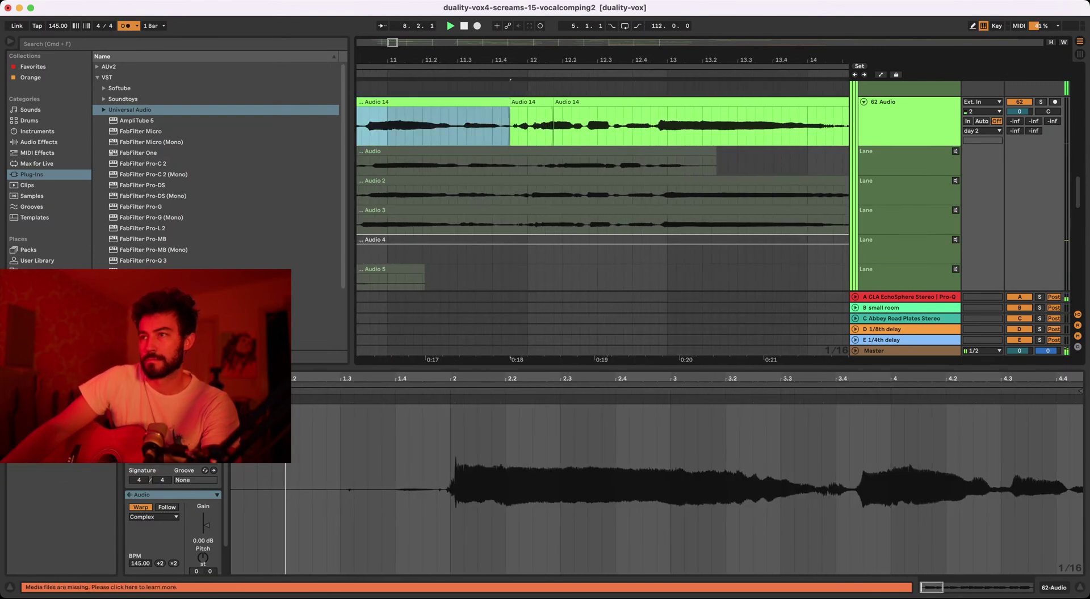
{"action": "key", "text": "minus"}
{"action": "key", "text": "minus"}
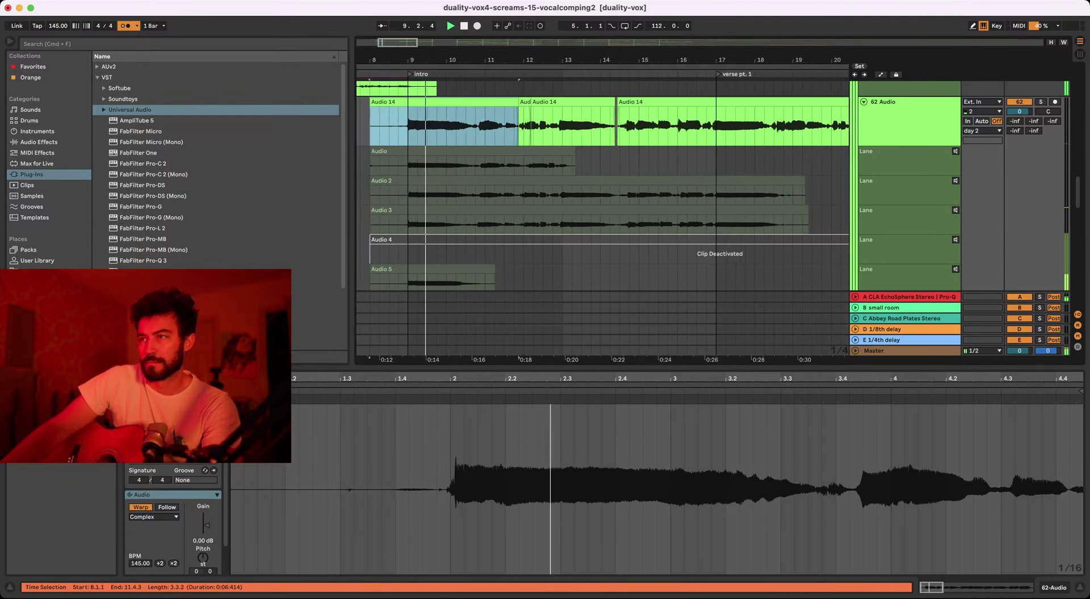
{"action": "scroll", "coordinate": [601, 216], "scroll_direction": "down", "scroll_amount": 2}
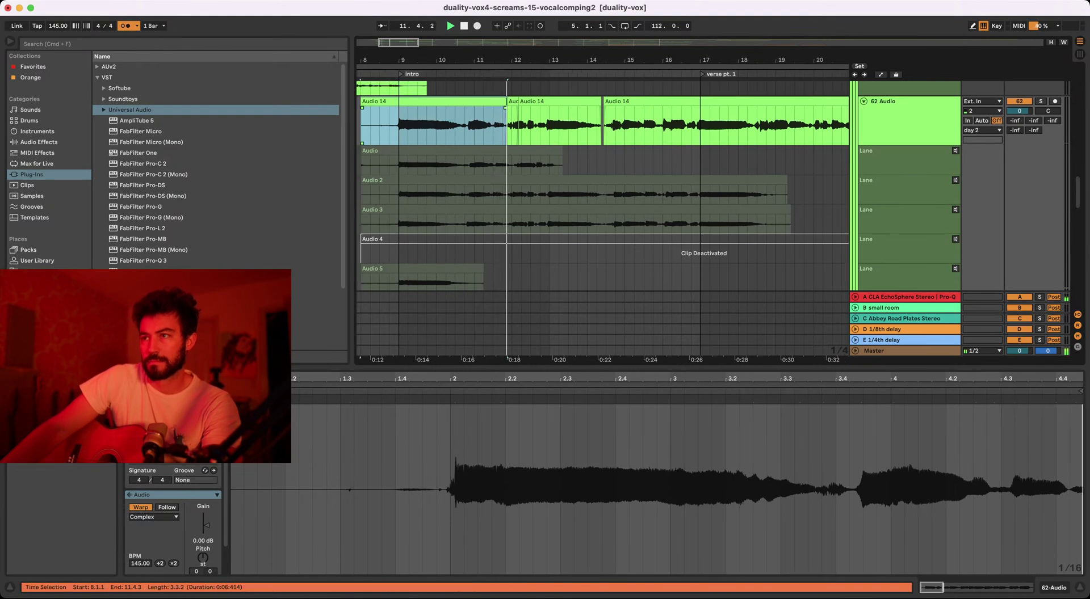
{"action": "scroll", "coordinate": [602, 216], "scroll_direction": "up", "scroll_amount": 3}
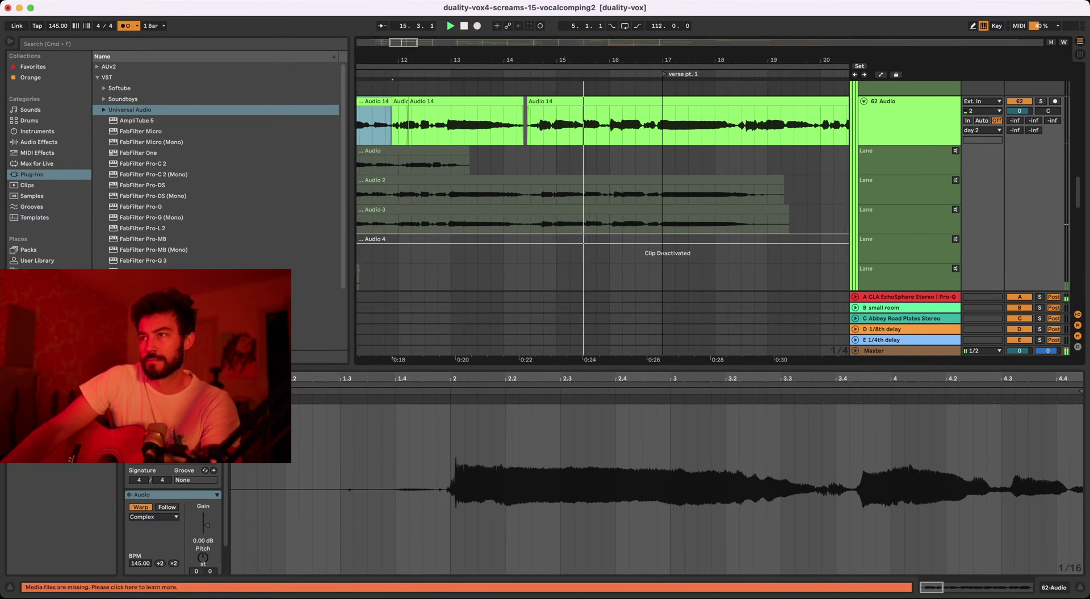
- Try moving the Audio 14 vocal clip near 14.2 one sixteenth earlier, compare playback, and move it back
{"action": "scroll", "coordinate": [554, 124], "scroll_direction": "up", "scroll_amount": 4}
{"action": "key", "text": "space"}
{"action": "left_click", "coordinate": [554, 101]}
{"action": "key", "text": "Left"}
{"action": "key", "text": "space"}
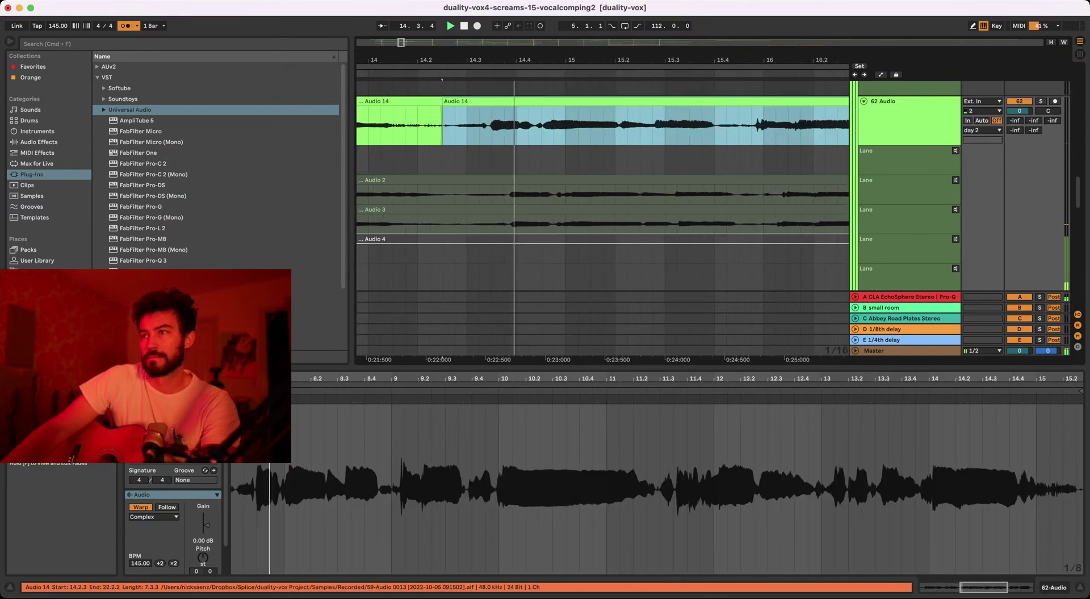
{"action": "key", "text": "Right"}
{"action": "key", "text": "space"}
{"action": "key", "text": "space"}
{"action": "scroll", "coordinate": [561, 221], "scroll_direction": "down", "scroll_amount": 3}
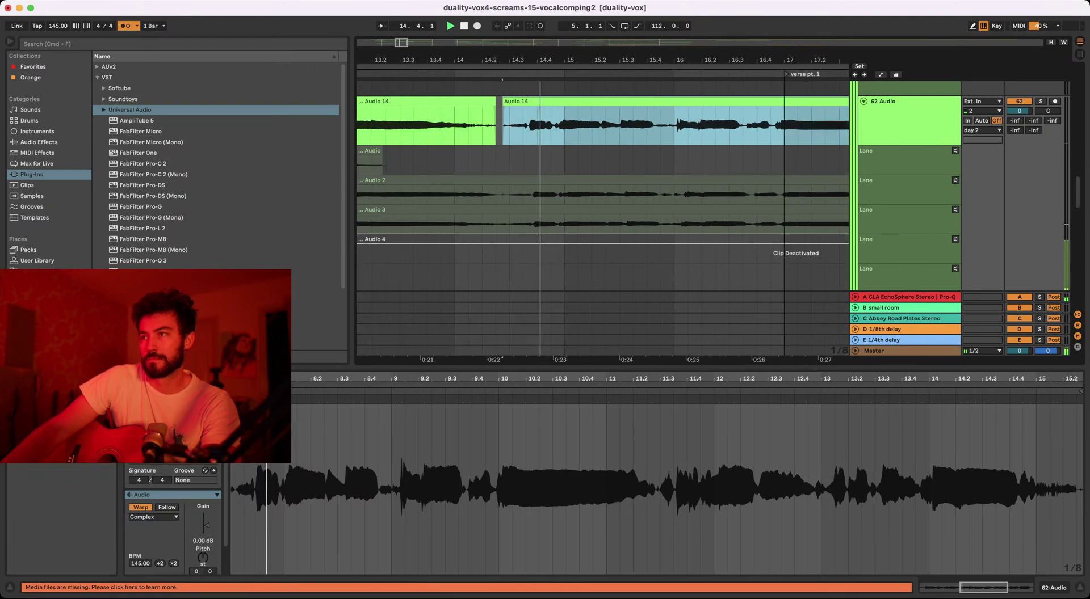
- Listen to the vocal comp through the rest of the intro into verse pt. 1, placing the insert mark at 17.1.1
{"action": "key", "text": "minus"}
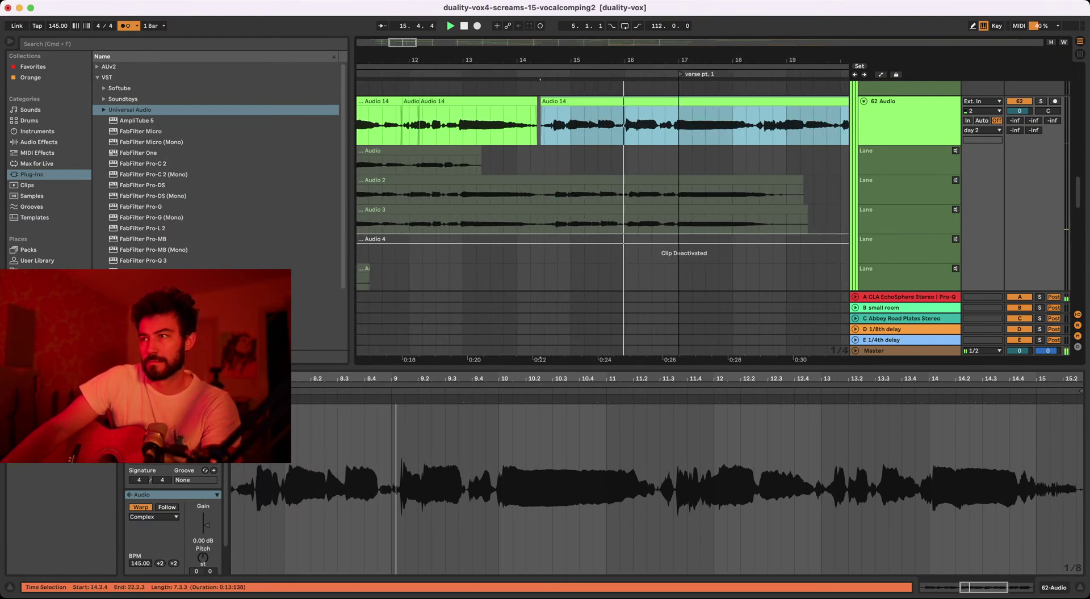
{"action": "key", "text": "minus"}
{"action": "key", "text": "minus"}
{"action": "key", "text": "minus"}
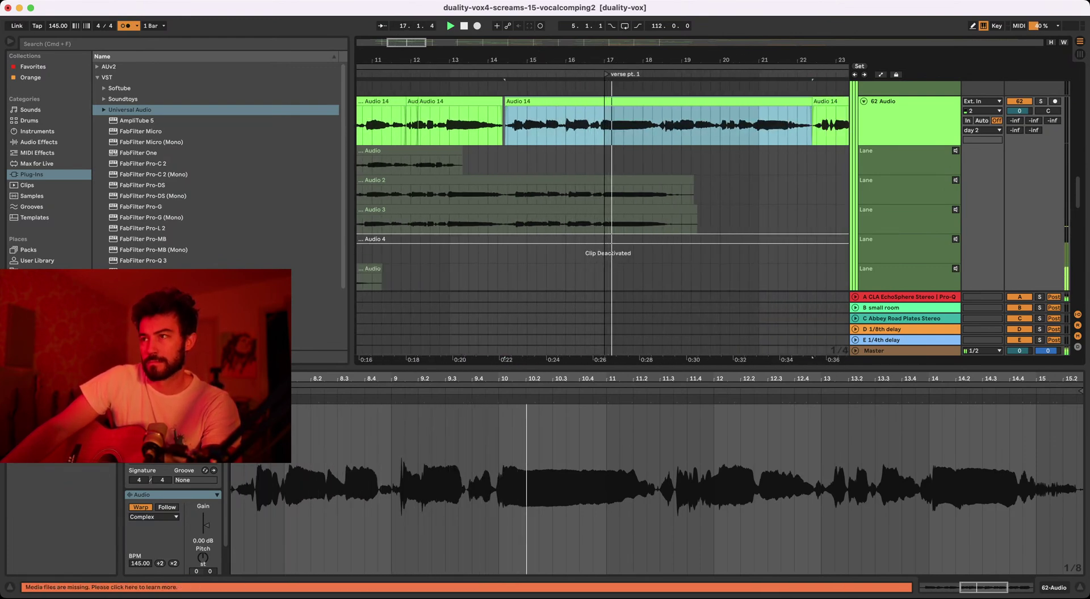
{"action": "left_click", "coordinate": [607, 125]}
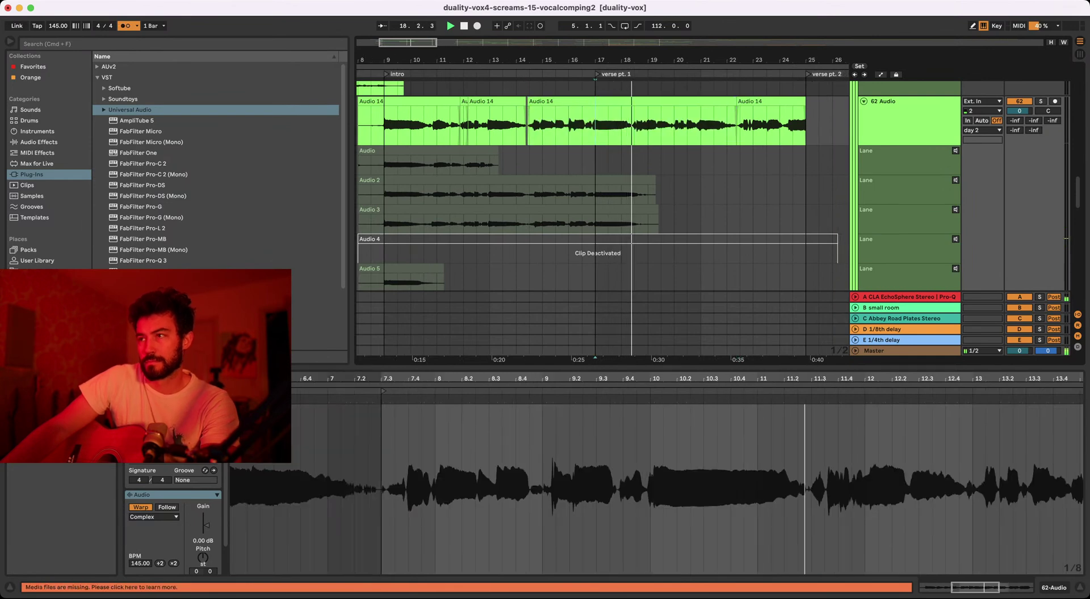
{"action": "key", "text": "minus"}
{"action": "key", "text": "minus"}
{"action": "key", "text": "minus"}
{"action": "key", "text": "minus"}
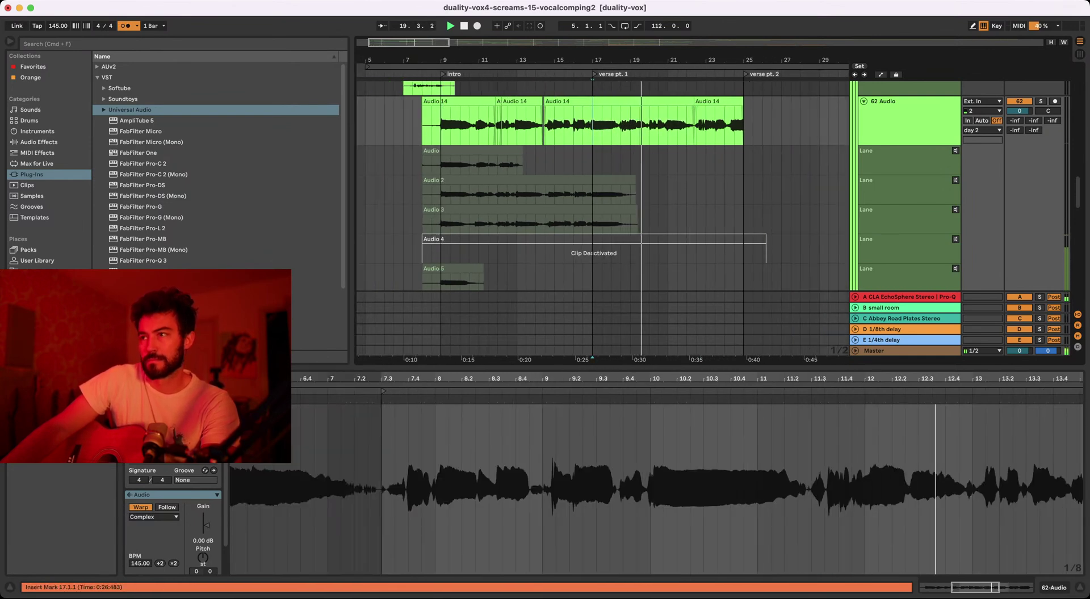
{"action": "key", "text": "minus"}
- Return the insert mark to 9.1.1 and play the vocal comp together with the guitar on 5 Audio
{"action": "key", "text": "space"}
{"action": "key", "text": "space"}
{"action": "left_click", "coordinate": [432, 125]}
{"action": "scroll", "coordinate": [433, 188], "scroll_direction": "up", "scroll_amount": 5}
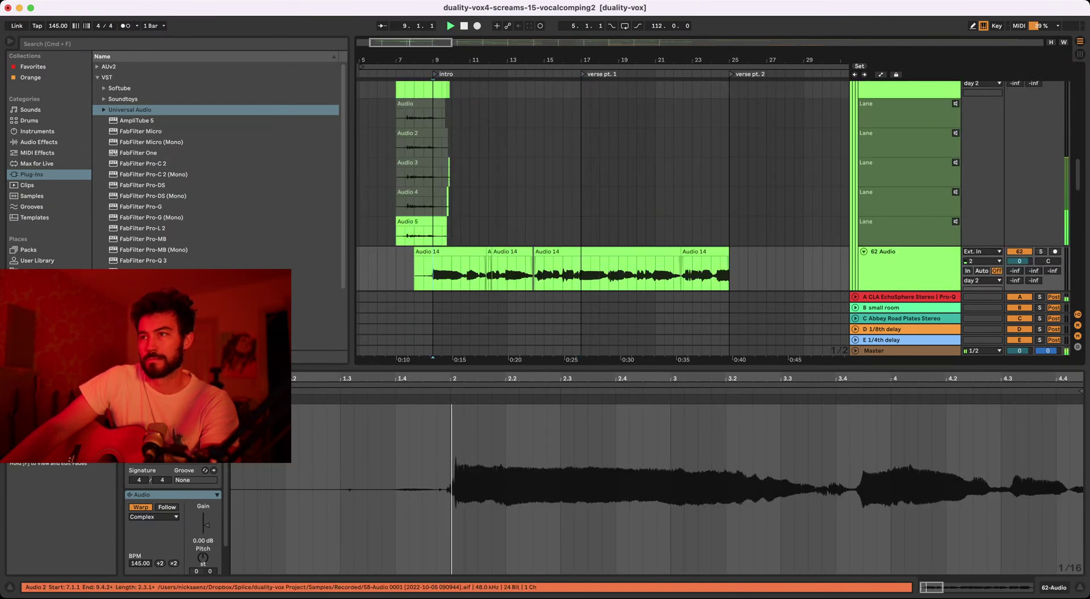
{"action": "key", "text": "space"}
{"action": "key", "text": "space"}
{"action": "scroll", "coordinate": [602, 186], "scroll_direction": "up", "scroll_amount": 6}
{"action": "left_click", "coordinate": [433, 171]}
{"action": "scroll", "coordinate": [603, 186], "scroll_direction": "up", "scroll_amount": 3}
{"action": "scroll", "coordinate": [603, 186], "scroll_direction": "up", "scroll_amount": 5}
{"action": "left_click", "coordinate": [432, 128]}
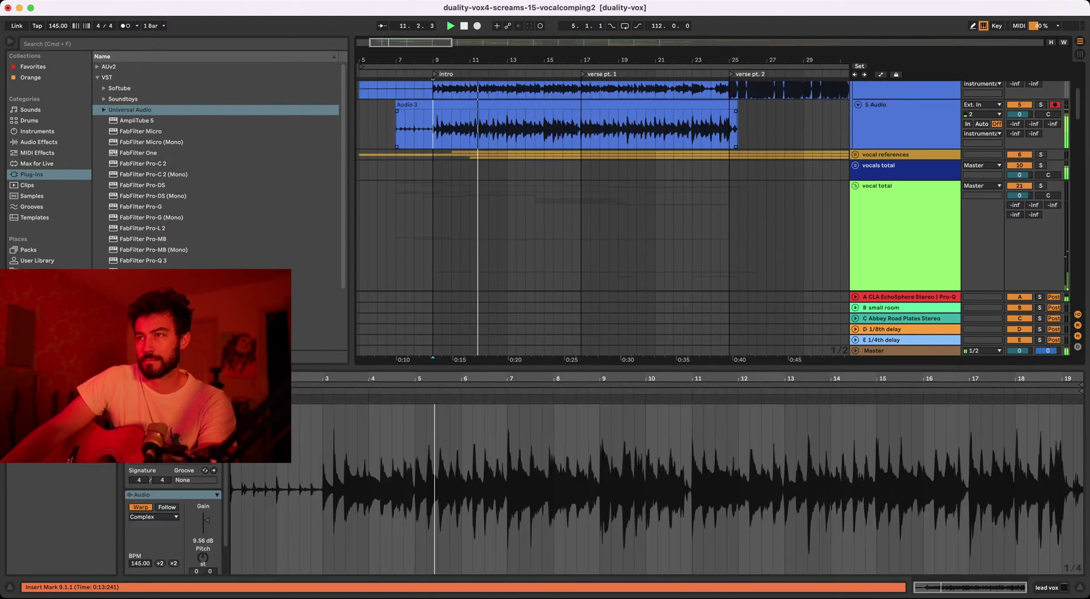
- Listen to the Audio 3 guitar take through the intro into verse pt. 1 and place the insert mark at 7.1.1
{"action": "scroll", "coordinate": [603, 215], "scroll_direction": "down", "scroll_amount": 3}
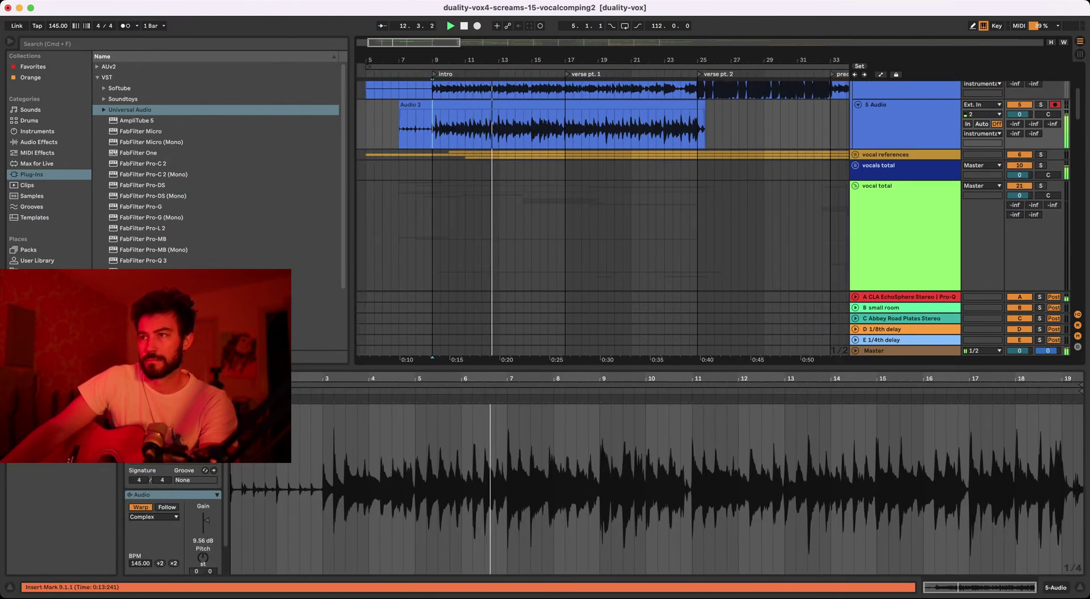
{"action": "key", "text": "minus"}
{"action": "key", "text": "minus"}
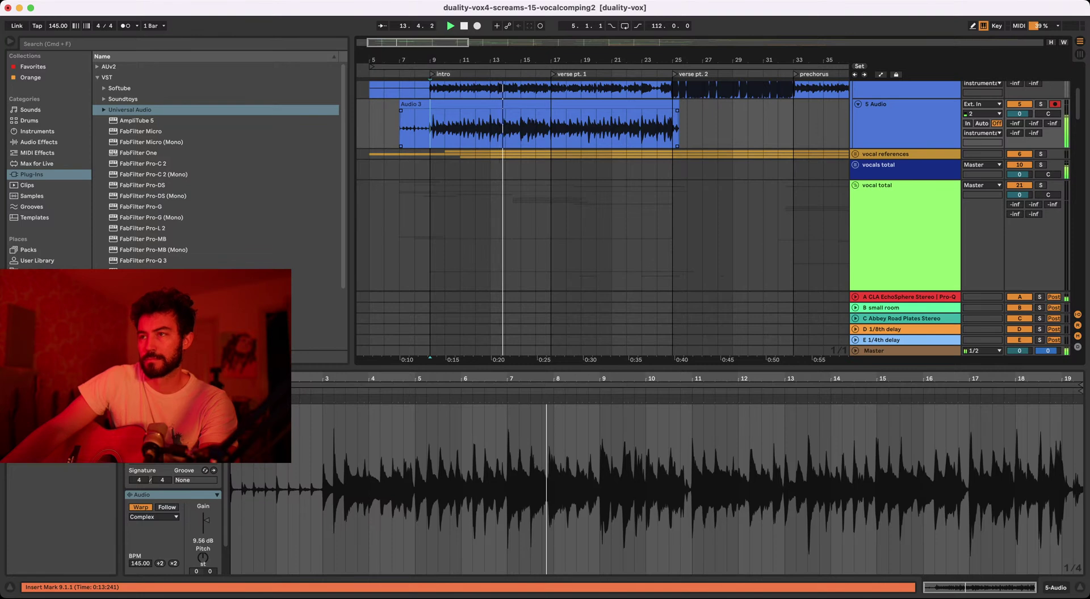
{"action": "key", "text": "minus"}
{"action": "key", "text": "minus"}
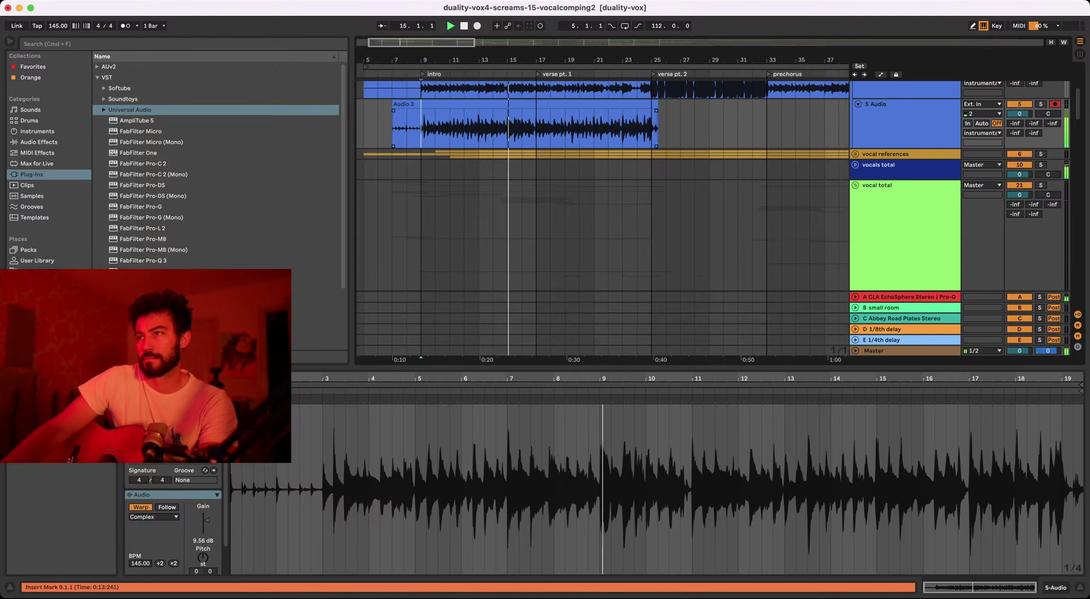
{"action": "scroll", "coordinate": [499, 216], "scroll_direction": "up", "scroll_amount": 1}
{"action": "left_click", "coordinate": [392, 127]}
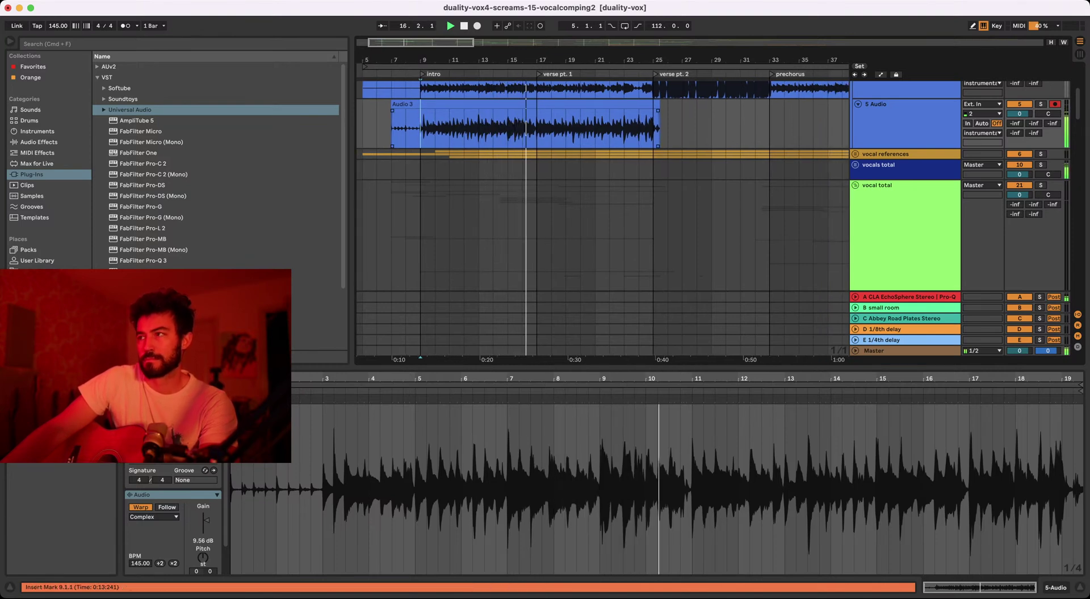
{"action": "scroll", "coordinate": [602, 218], "scroll_direction": "up", "scroll_amount": 3}
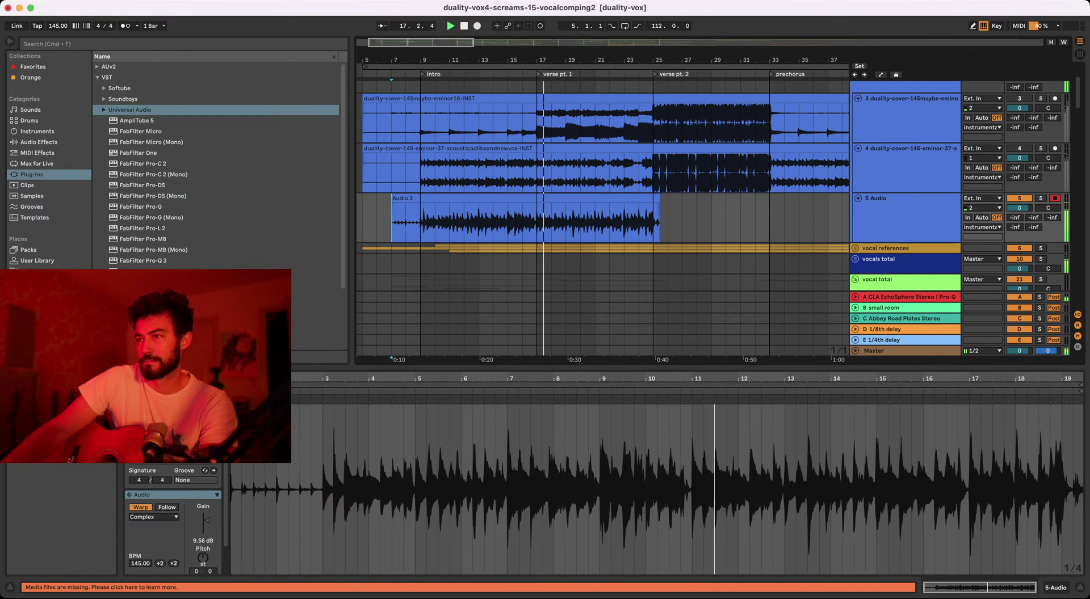
- Split the Audio 3 guitar take on 5 Audio at 9.1.1, 17.1.1 and 25.1.1, and stop playback
{"action": "left_click", "coordinate": [420, 170]}
{"action": "left_click_drag", "start_coordinate": [420, 222], "coordinate": [537, 222]}
{"action": "key", "text": "super+e"}
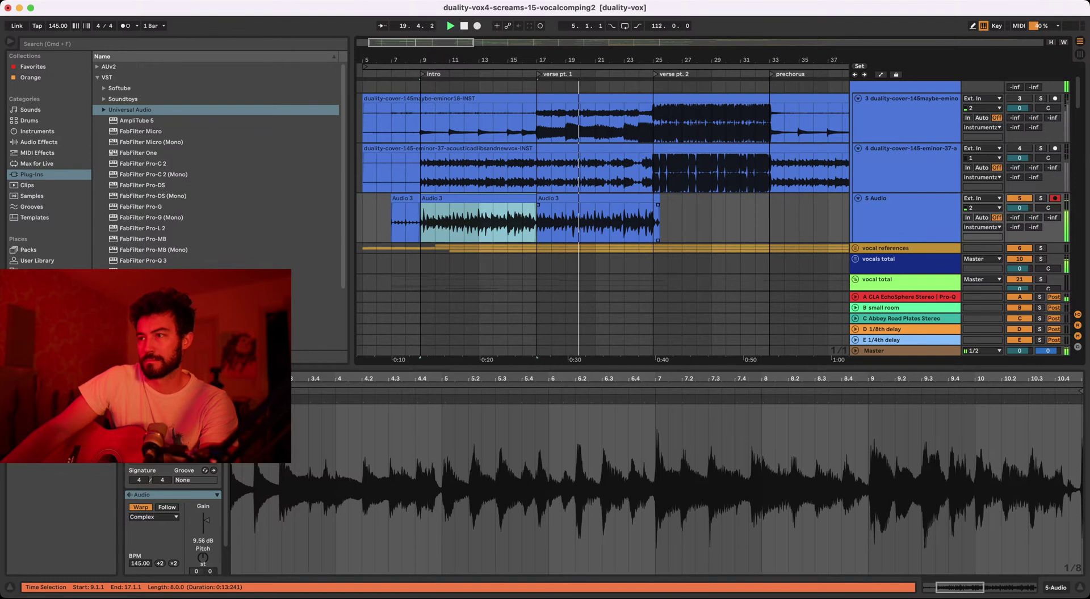
{"action": "key", "text": "super+d"}
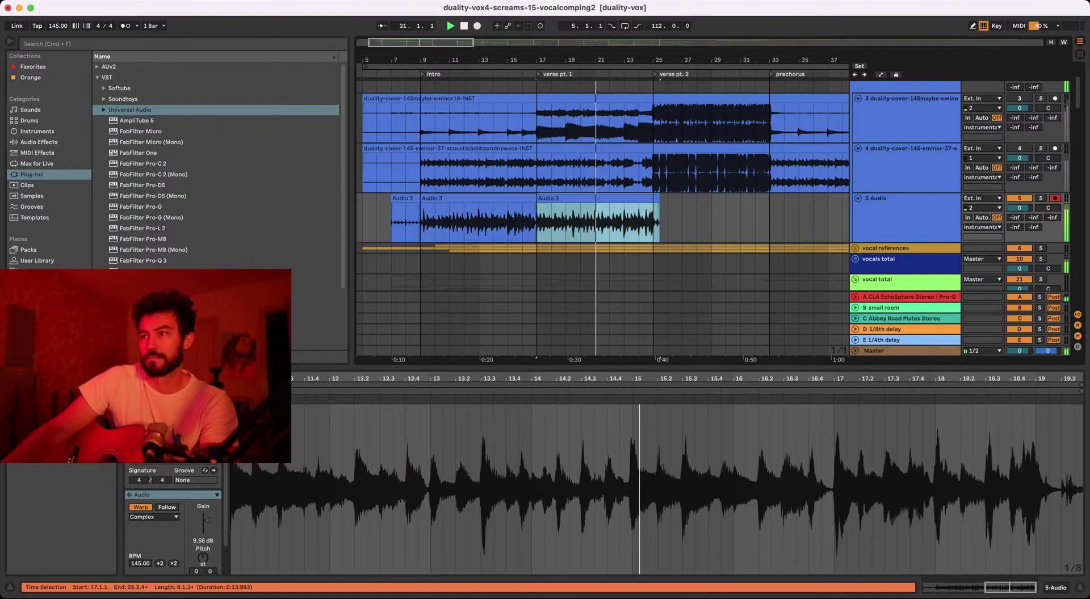
{"action": "mouse_move", "coordinate": [565, 59]}
{"action": "left_mouse_down"}
{"action": "mouse_move", "coordinate": [565, 74]}
{"action": "mouse_move", "coordinate": [565, 56]}
{"action": "left_mouse_up"}
{"action": "key", "text": "space"}
- Select the Audio 3 section before the intro and record briefly on 5 Audio from 7.1.1
{"action": "left_click", "coordinate": [415, 171]}
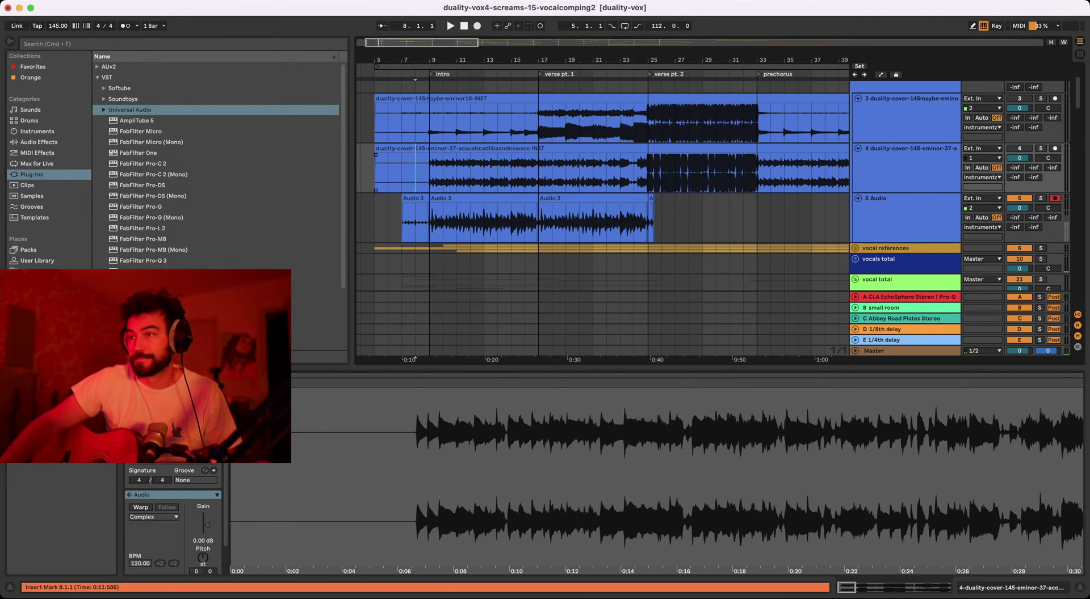
{"action": "left_click", "coordinate": [414, 198]}
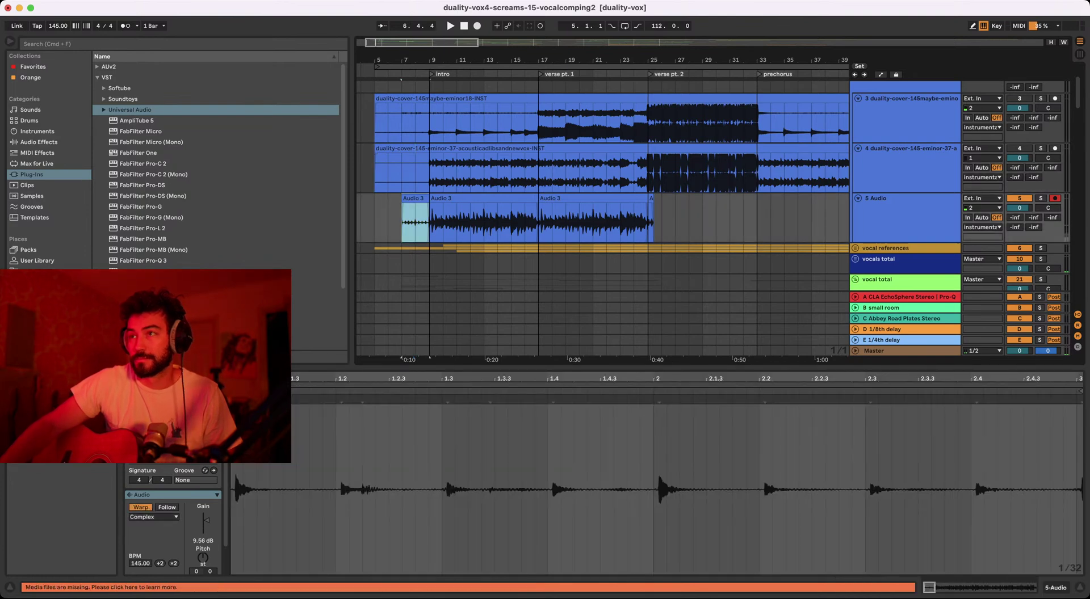
{"action": "left_click", "coordinate": [477, 25]}
{"action": "left_click", "coordinate": [476, 26]}
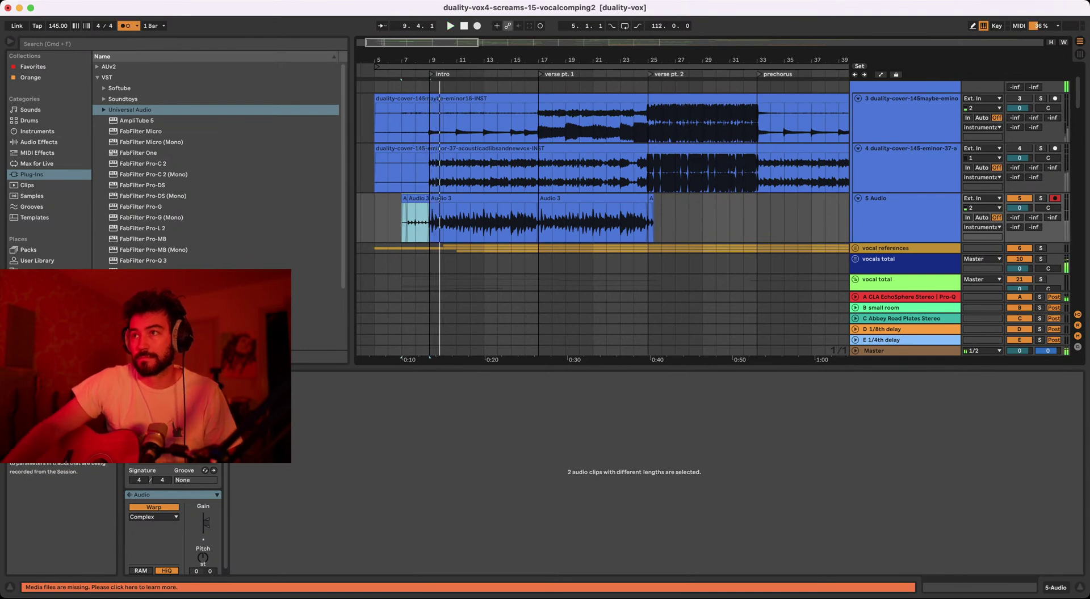
- Record a new guitar take on 5 Audio from 7.1.1 through the end of verse pt. 1
{"action": "key", "text": "F9"}
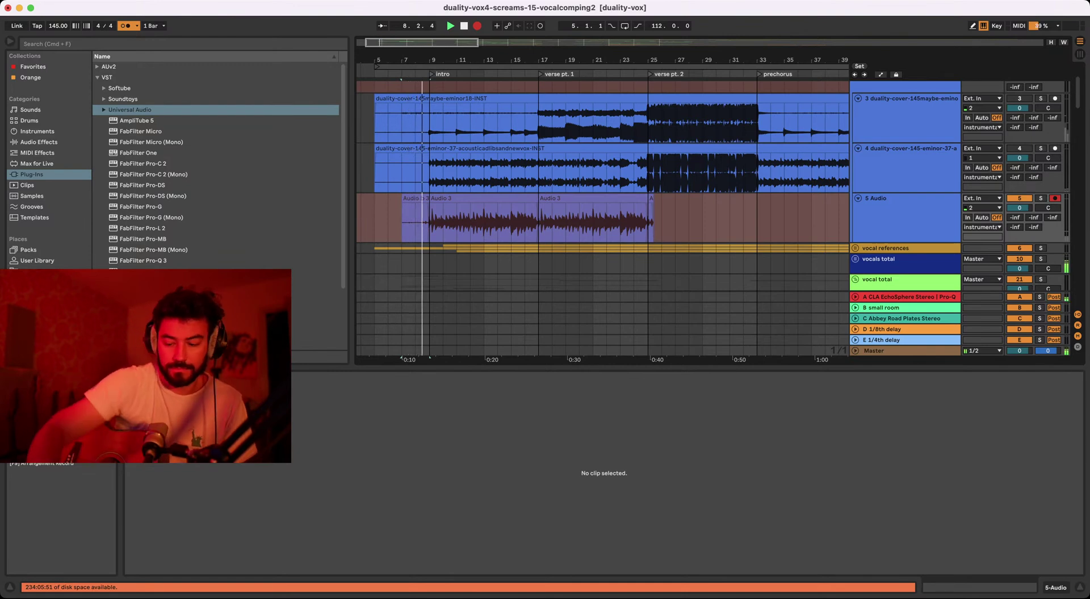
{"action": "key", "text": "space"}
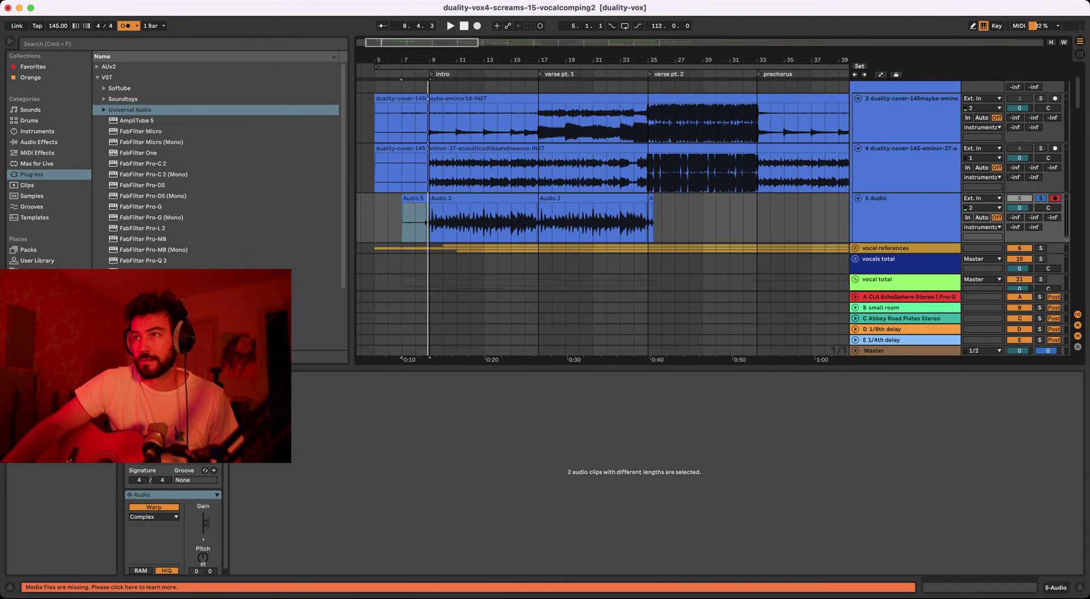
{"action": "key", "text": "F9"}
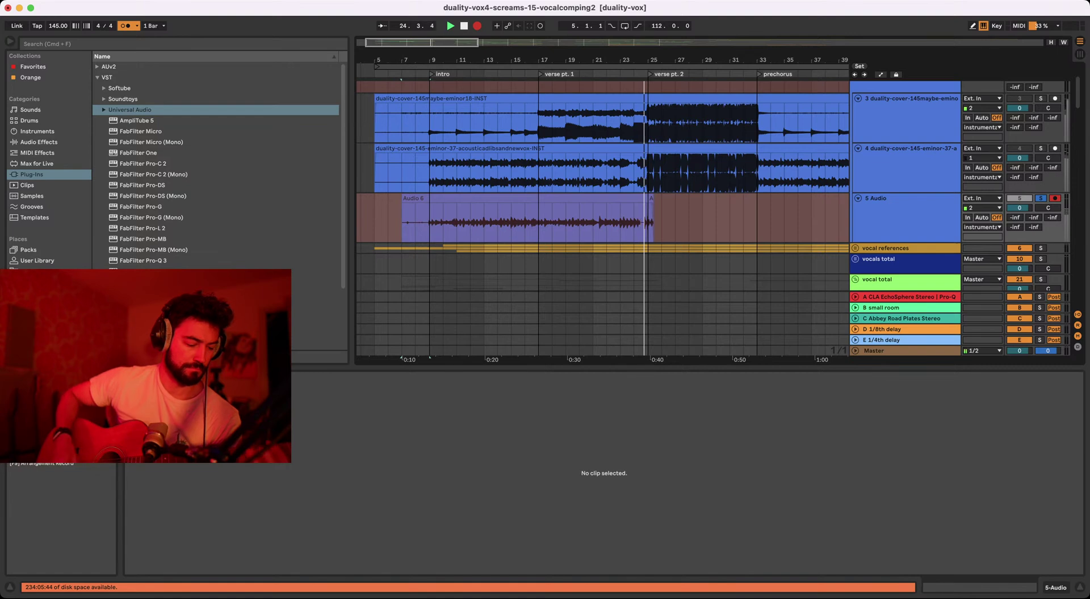
{"action": "key", "text": "space"}
- Play the soloed Audio 6 take from 9.1.1 and check its opening notes closely against the intro marker
{"action": "key", "text": "space"}
{"action": "left_click", "coordinate": [429, 170]}
{"action": "key", "text": "space"}
{"action": "key", "text": "space"}
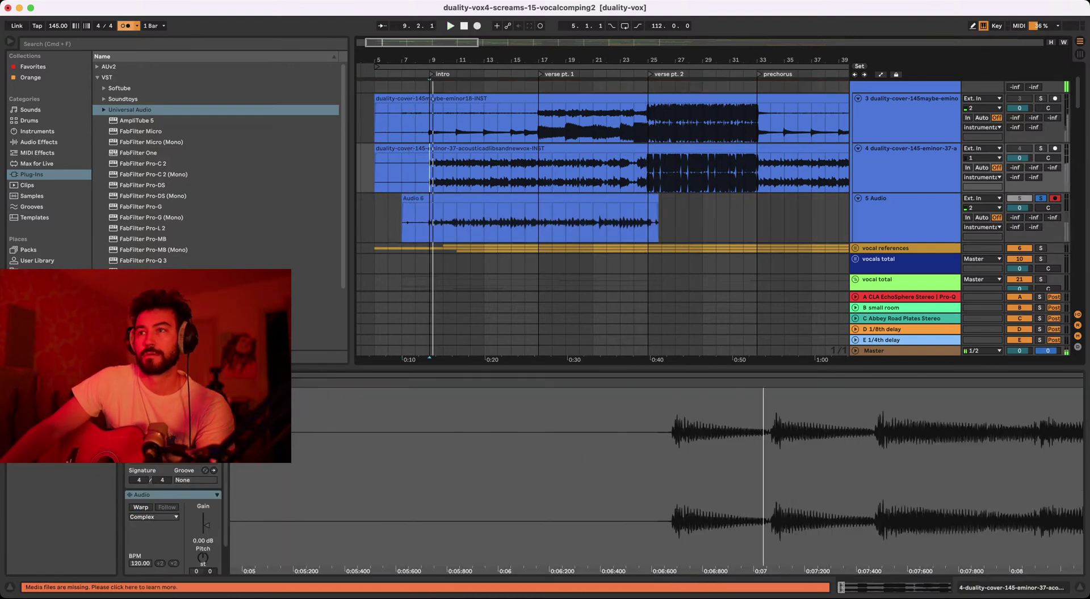
{"action": "scroll", "coordinate": [430, 171], "scroll_direction": "up", "scroll_amount": 10}
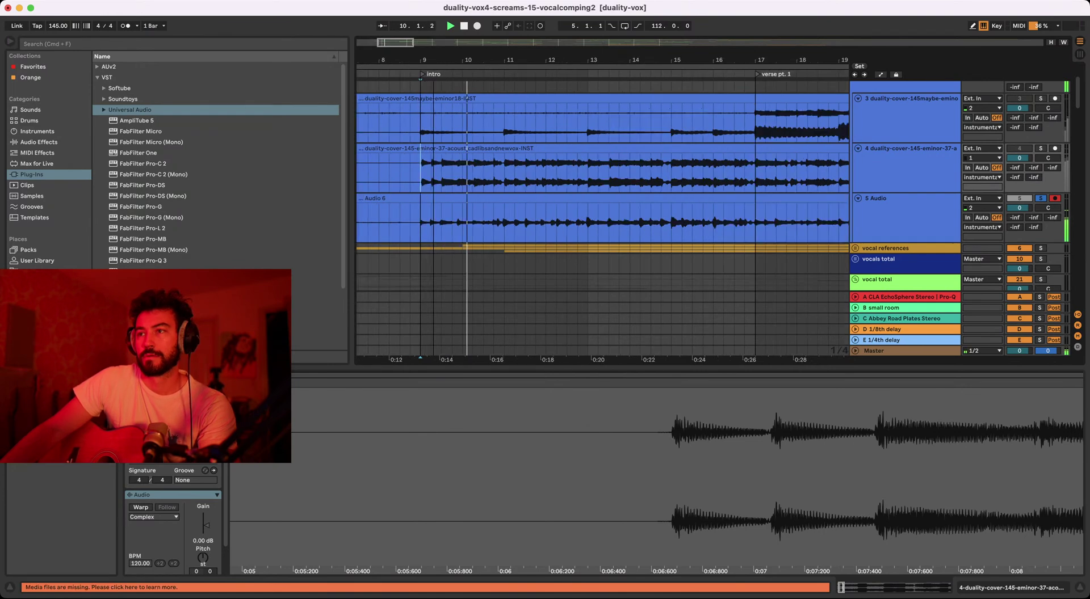
{"action": "left_click", "coordinate": [429, 198]}
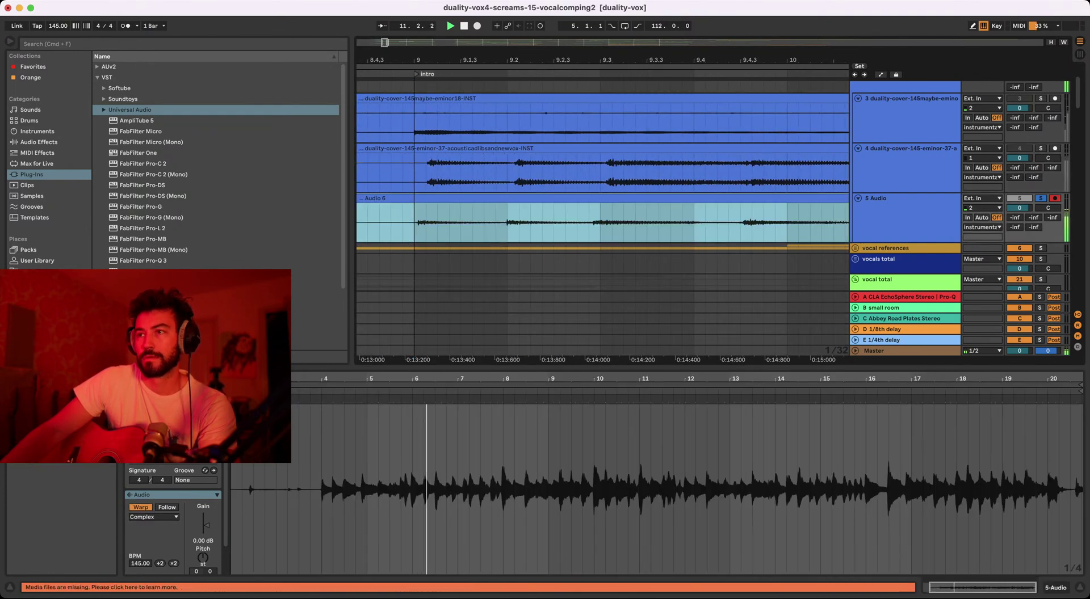
{"action": "key", "text": "minus"}
{"action": "key", "text": "minus"}
{"action": "key", "text": "minus"}
{"action": "key", "text": "space"}
{"action": "key", "text": "space"}
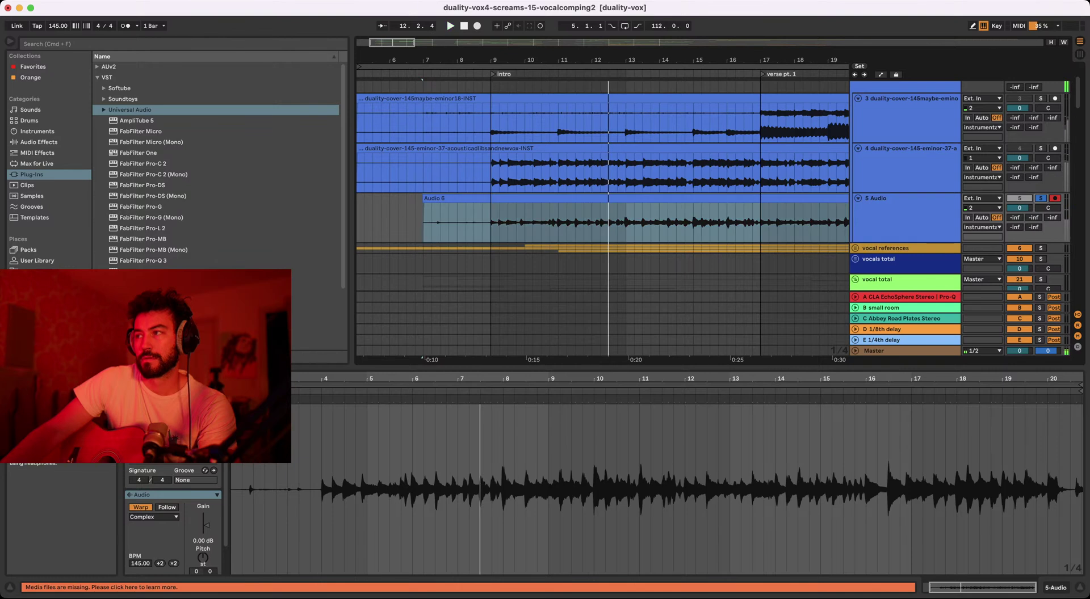
- Unsolo 5 Audio and raise the Audio 6 clip's gain to 9.63 dB
{"action": "key", "text": "s"}
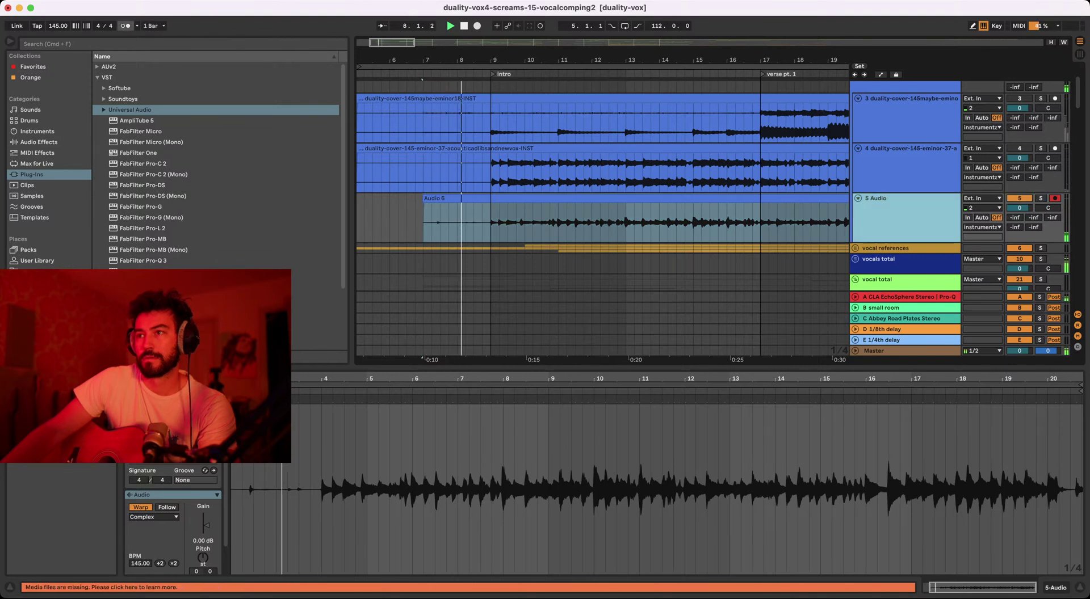
{"action": "left_click", "coordinate": [454, 198]}
{"action": "key", "text": "o"}
{"action": "left_click_drag", "start_coordinate": [206, 526], "coordinate": [206, 520]}
{"action": "scroll", "coordinate": [601, 223], "scroll_direction": "right", "scroll_amount": 1}
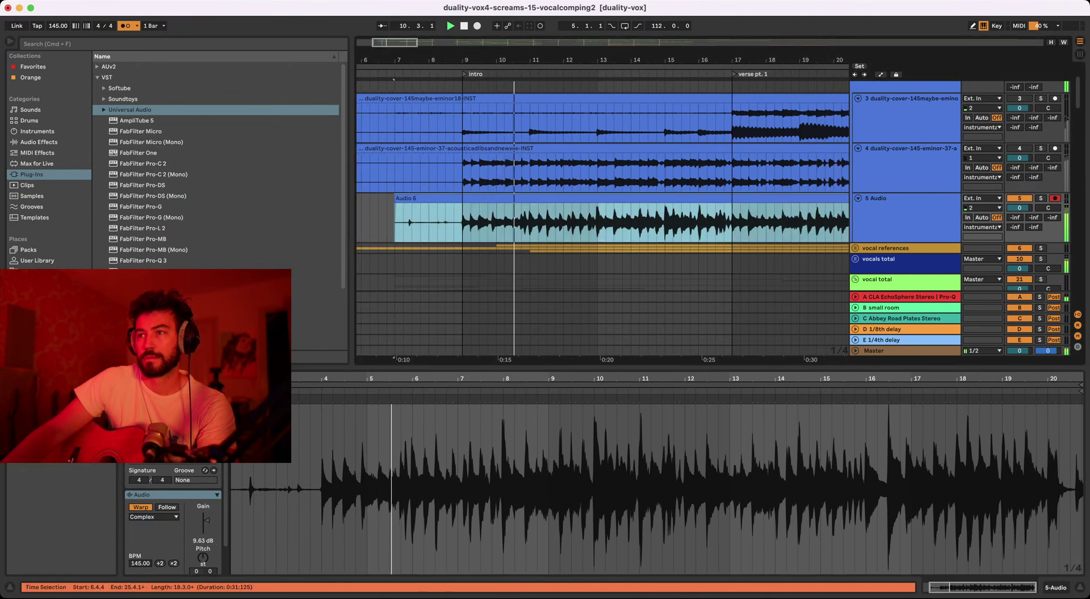
- Trim the start of the Audio 6 clip to 8.4.4, at the beginning of the intro
{"action": "left_click_drag", "start_coordinate": [394, 198], "coordinate": [463, 198]}
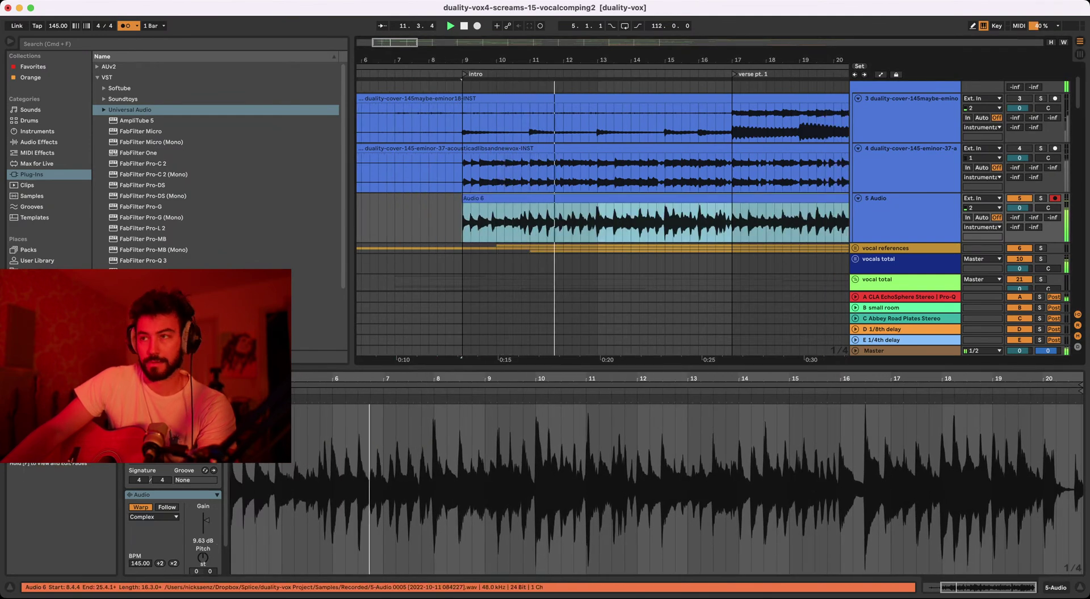
{"action": "scroll", "coordinate": [494, 221], "scroll_direction": "right", "scroll_amount": 2}
{"action": "scroll", "coordinate": [493, 221], "scroll_direction": "down", "scroll_amount": 2}
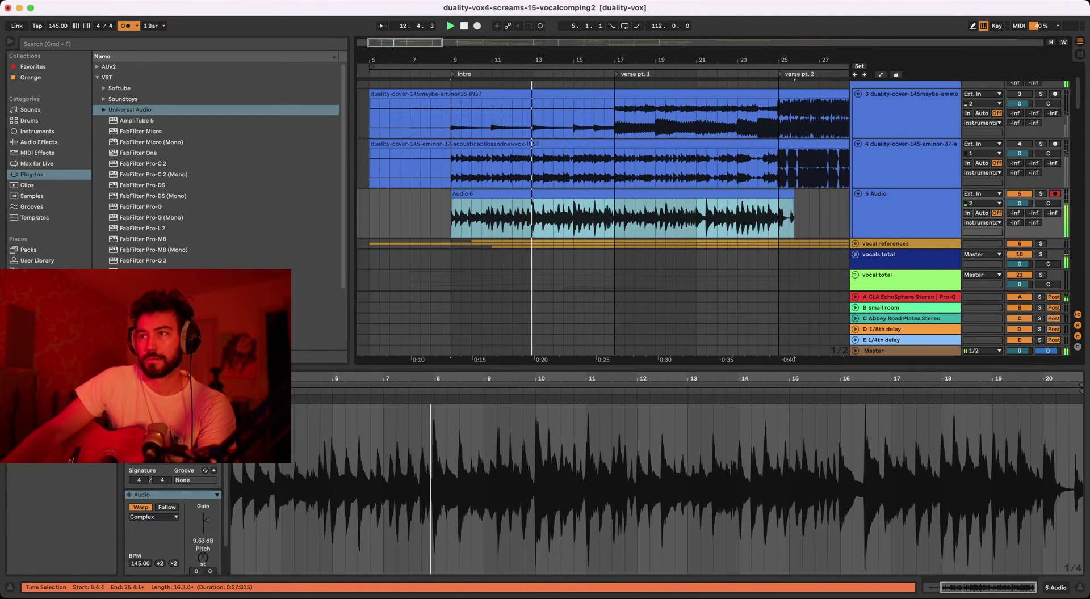
- Place the insert mark at 9.1.1 and lower the 5 Audio track volume to -4.4 dB during playback
{"action": "left_click", "coordinate": [451, 116]}
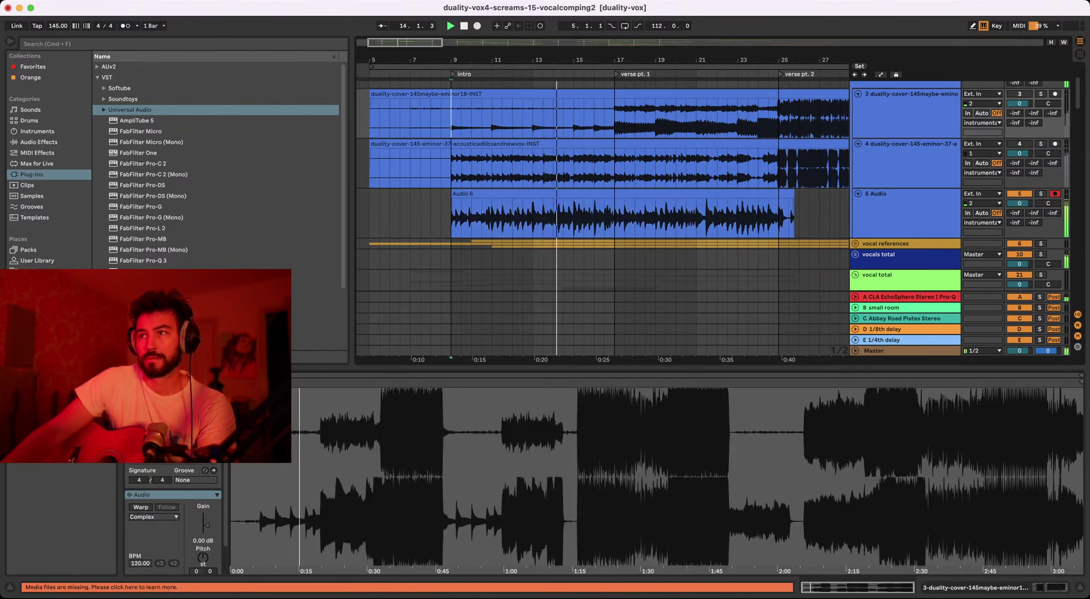
{"action": "scroll", "coordinate": [541, 216], "scroll_direction": "down", "scroll_amount": 3}
{"action": "left_click", "coordinate": [541, 193]}
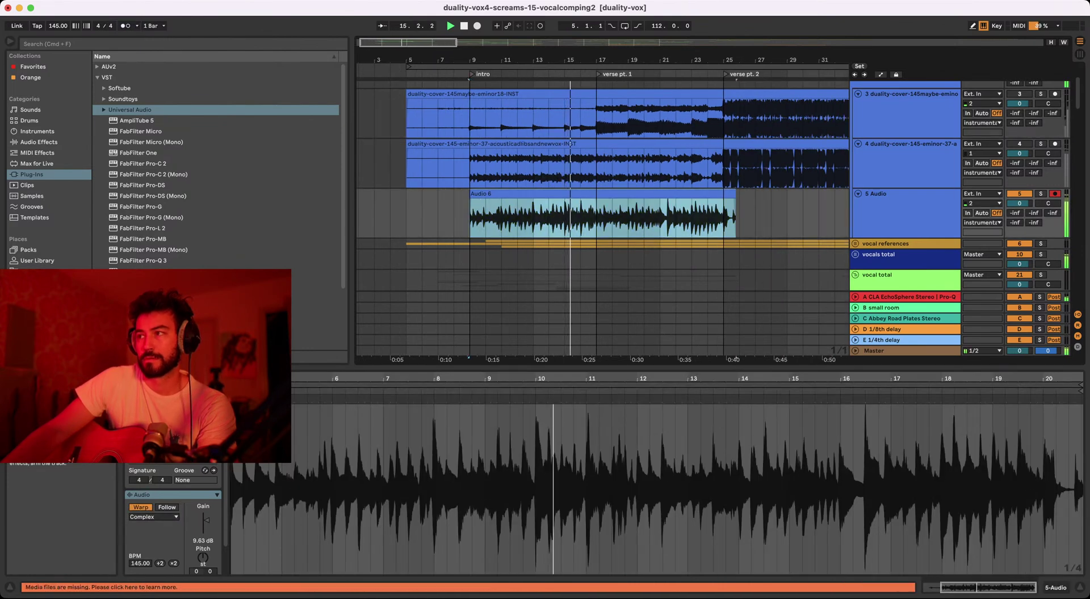
{"action": "left_click_drag", "start_coordinate": [1019, 203], "coordinate": [1020, 214]}
{"action": "scroll", "coordinate": [653, 194], "scroll_direction": "right", "scroll_amount": 1}
{"action": "left_click", "coordinate": [653, 195]}
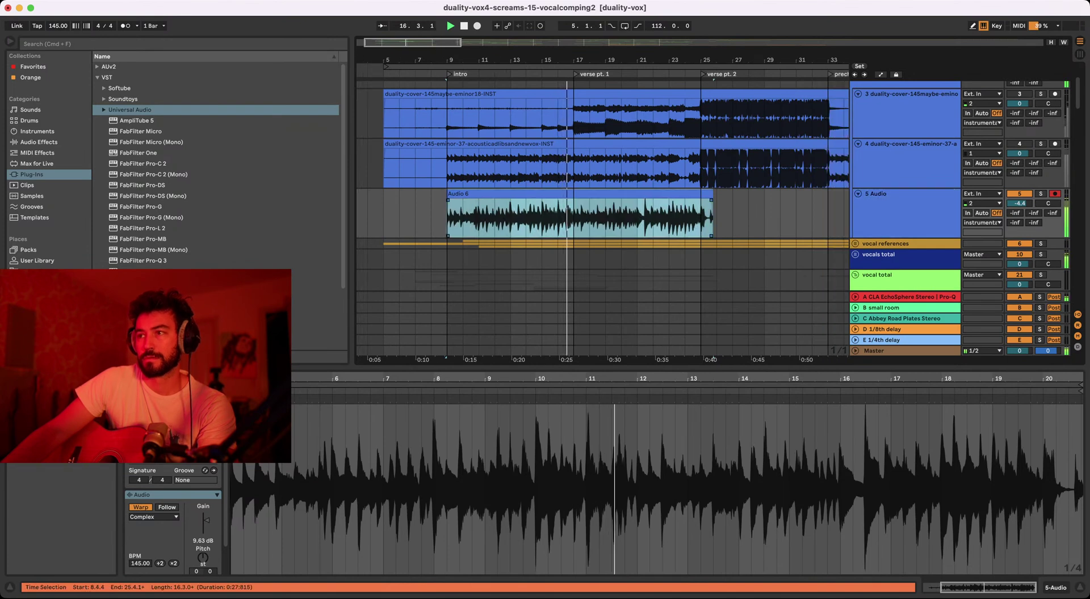
- Listen to Audio 6 with the instrumental through verse pt. 1, with the insert mark placed at 17.1.1
{"action": "scroll", "coordinate": [577, 119], "scroll_direction": "down", "scroll_amount": 2}
{"action": "left_click", "coordinate": [577, 119]}
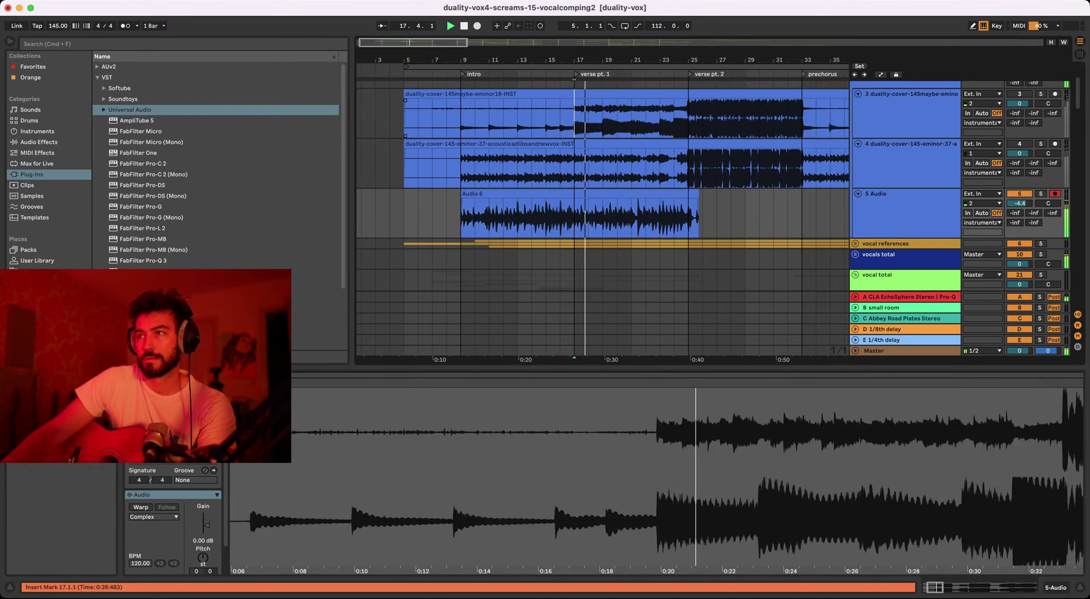
{"action": "scroll", "coordinate": [577, 119], "scroll_direction": "right", "scroll_amount": 1}
{"action": "scroll", "coordinate": [577, 159], "scroll_direction": "down", "scroll_amount": 1}
{"action": "scroll", "coordinate": [577, 159], "scroll_direction": "right", "scroll_amount": 1}
{"action": "scroll", "coordinate": [577, 159], "scroll_direction": "down", "scroll_amount": 2}
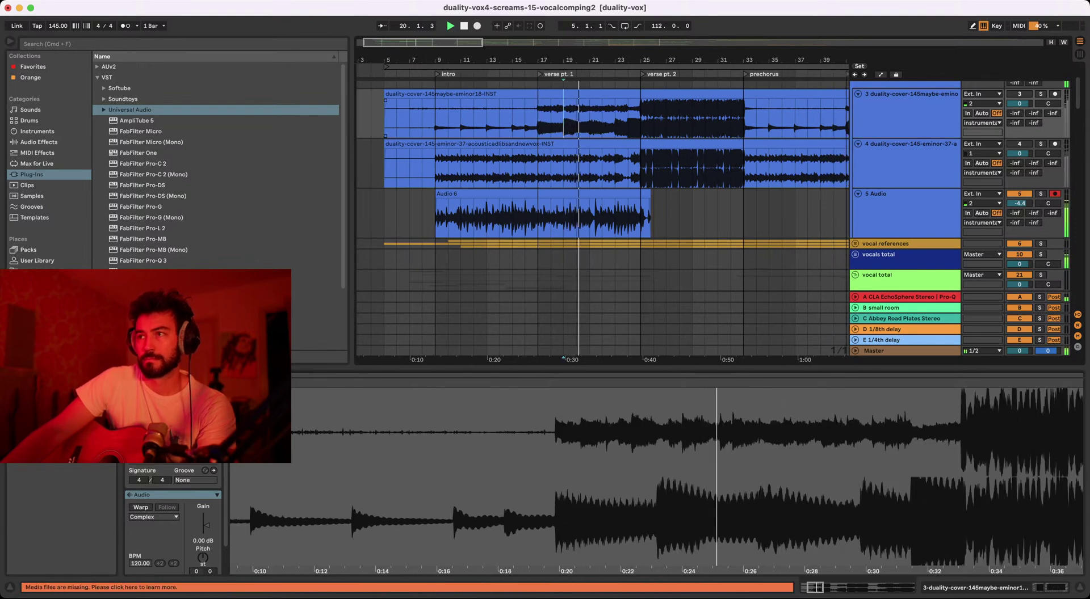
{"action": "scroll", "coordinate": [576, 159], "scroll_direction": "down", "scroll_amount": 2}
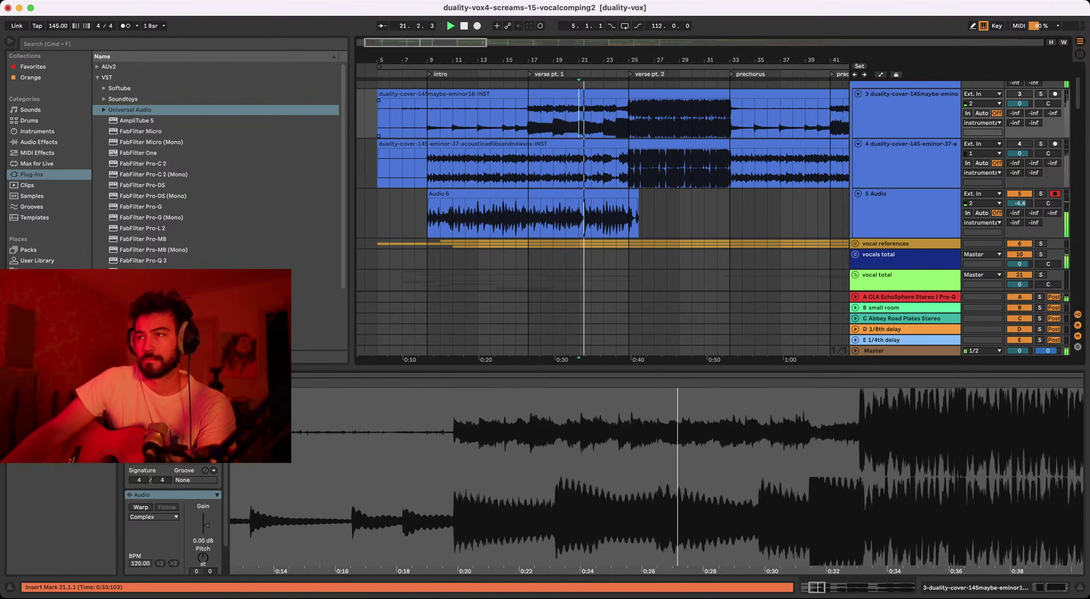
{"action": "left_click", "coordinate": [523, 117]}
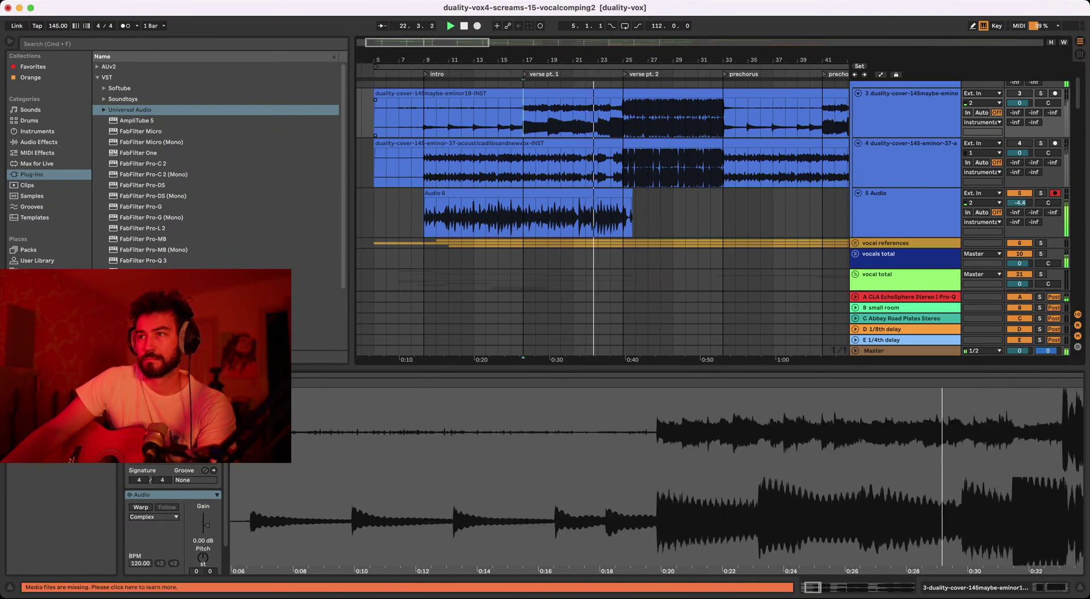
- Return the insert mark to 9.1.1 and replay the guitar take from the intro
{"action": "key", "text": "minus"}
{"action": "left_click", "coordinate": [434, 117]}
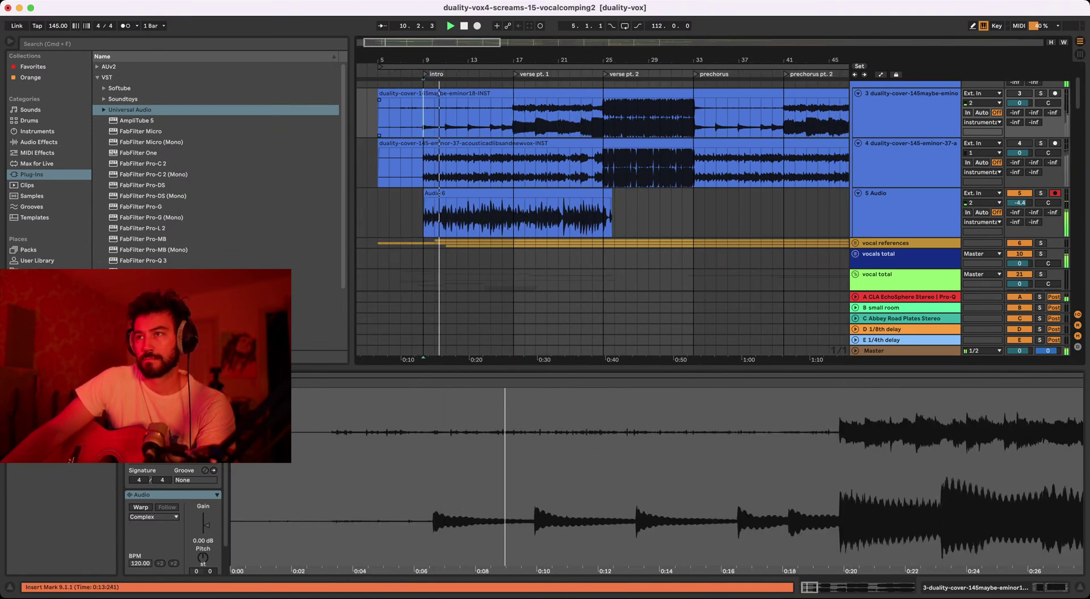
{"action": "left_click", "coordinate": [906, 210]}
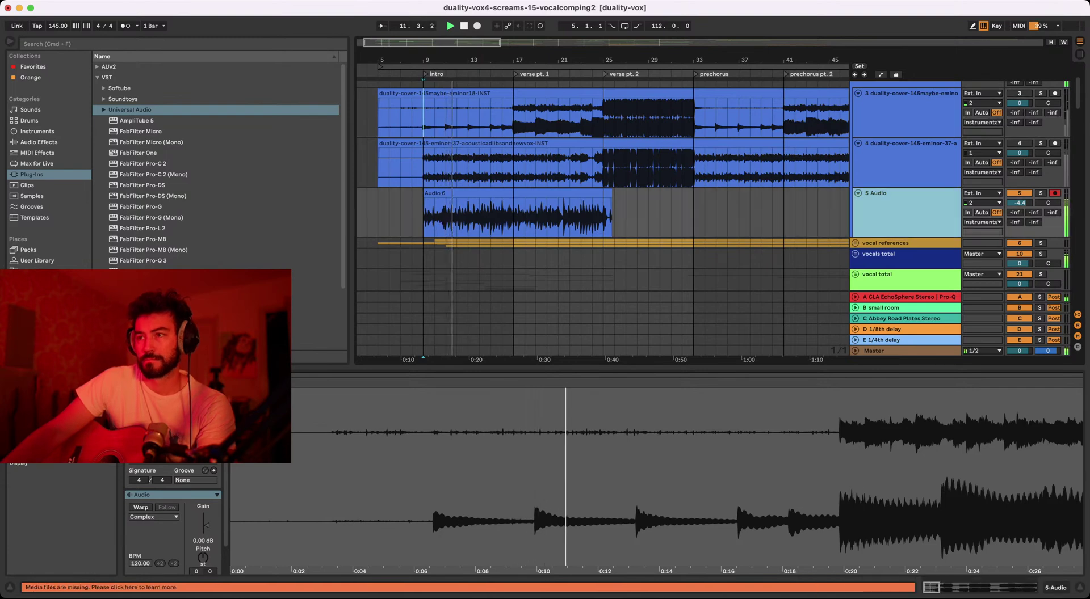
{"action": "key", "text": "space"}
{"action": "key", "text": "space"}
{"action": "key", "text": "space"}
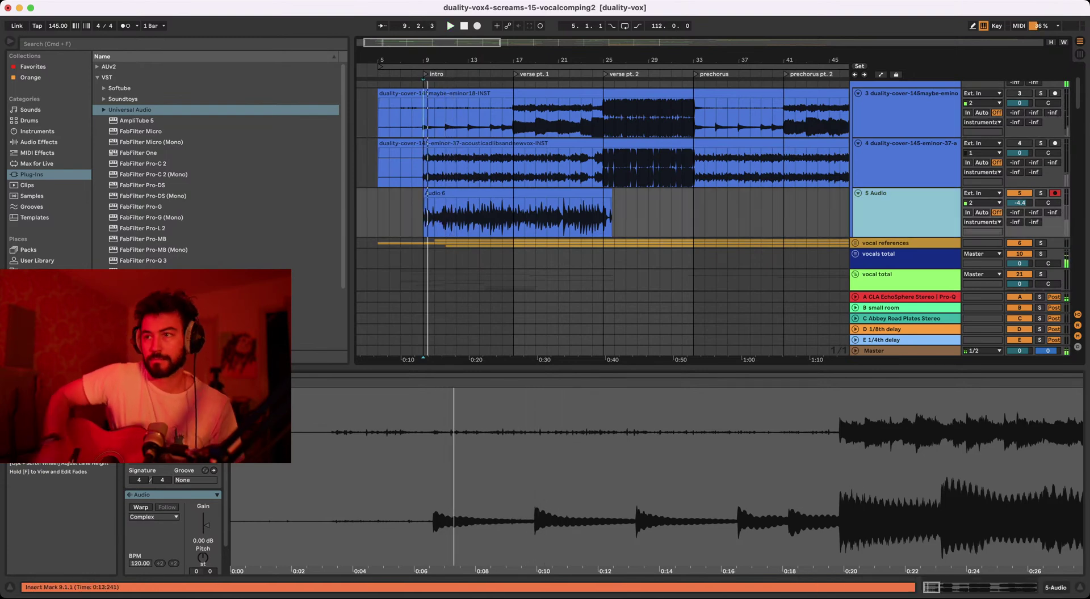
- Try recording another guitar take over the intro on 5 Audio from 7.1.1, then undo the recording
{"action": "left_click", "coordinate": [400, 213]}
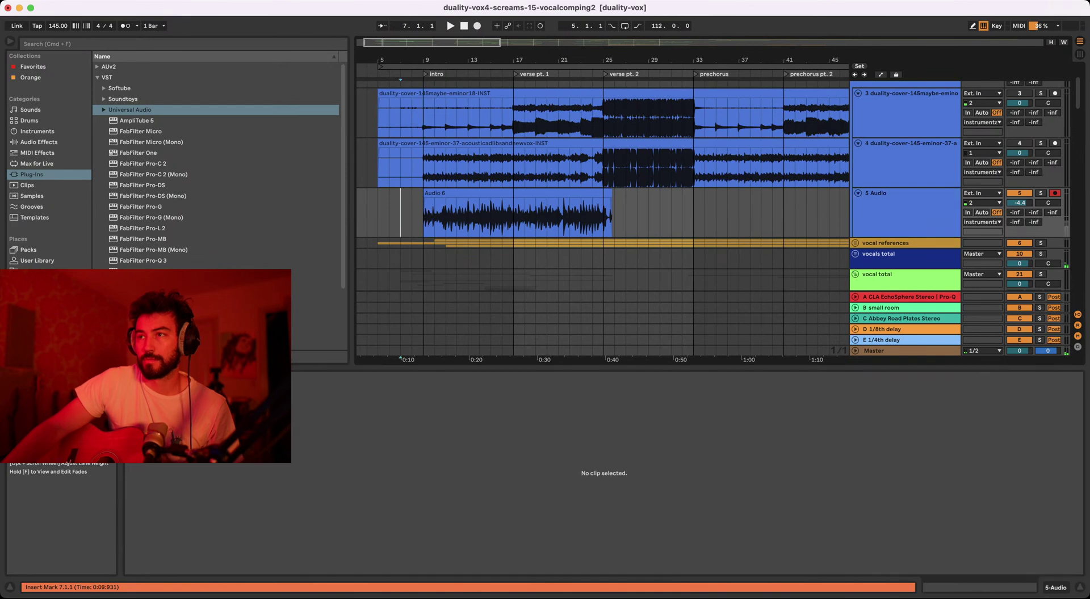
{"action": "key", "text": "F9"}
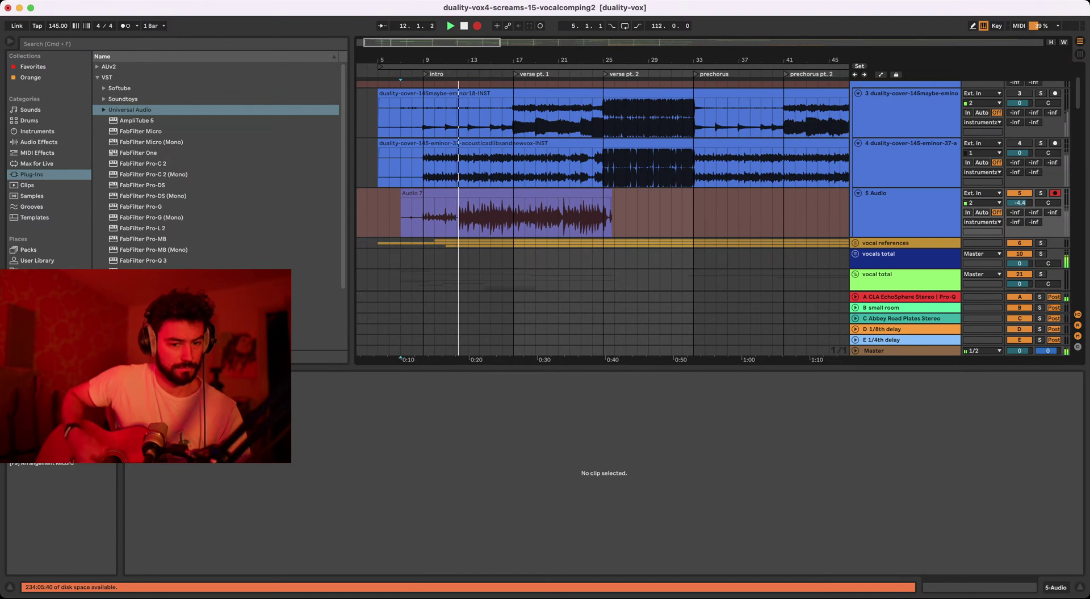
{"action": "key", "text": "space"}
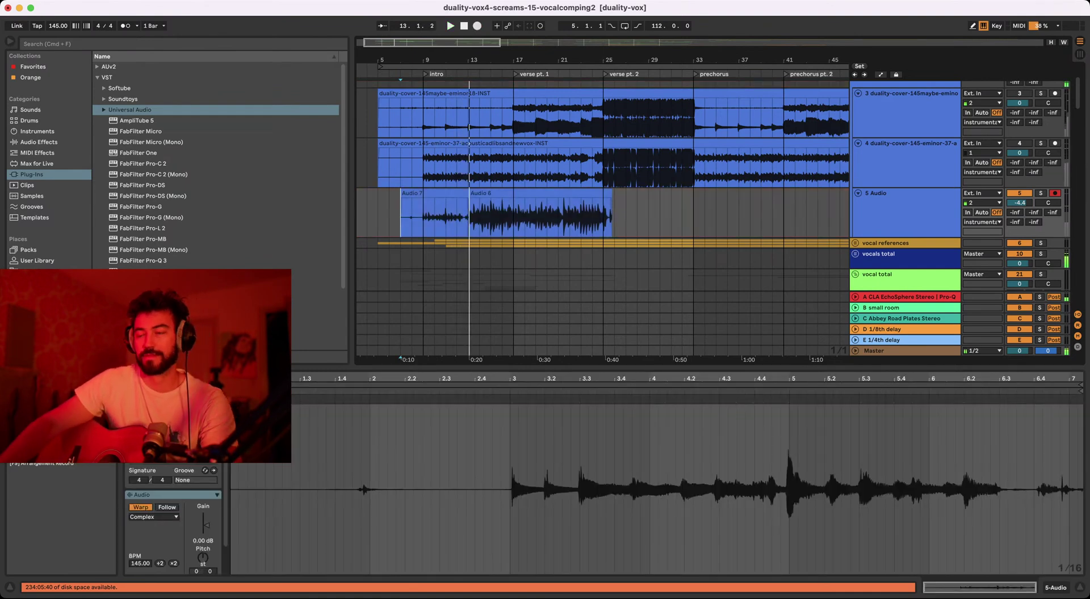
{"action": "key", "text": "super+z"}
- Play Audio 6 with the instrumental from 9.1.1 and listen through the intro
{"action": "left_click", "coordinate": [424, 216]}
{"action": "key", "text": "space"}
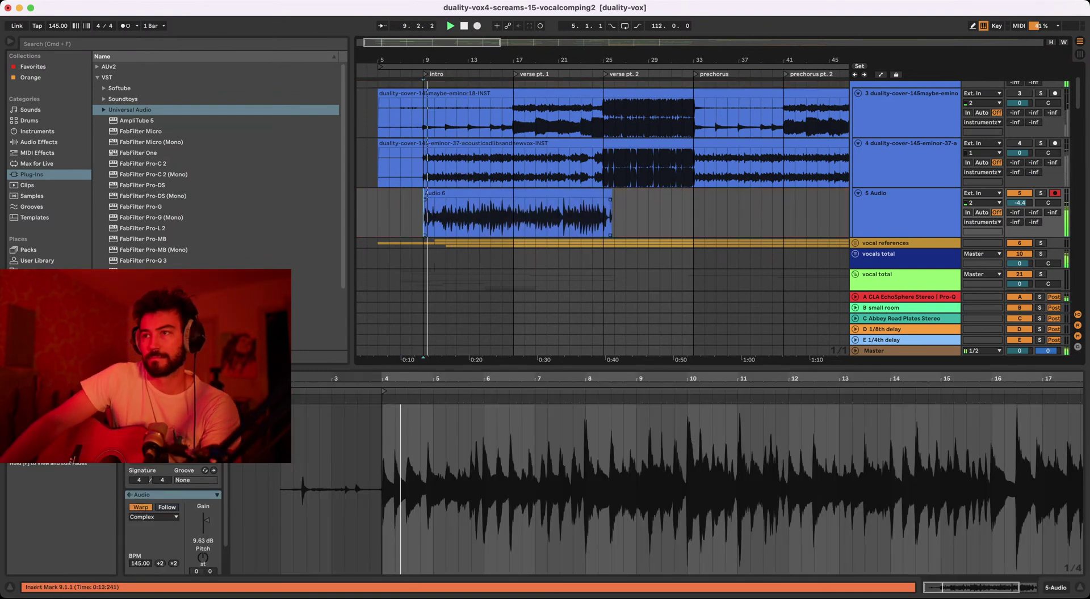
{"action": "left_click", "coordinate": [423, 165]}
{"action": "key", "text": "Up"}
{"action": "scroll", "coordinate": [494, 165], "scroll_direction": "down", "scroll_amount": 1}
{"action": "scroll", "coordinate": [494, 165], "scroll_direction": "right", "scroll_amount": 1}
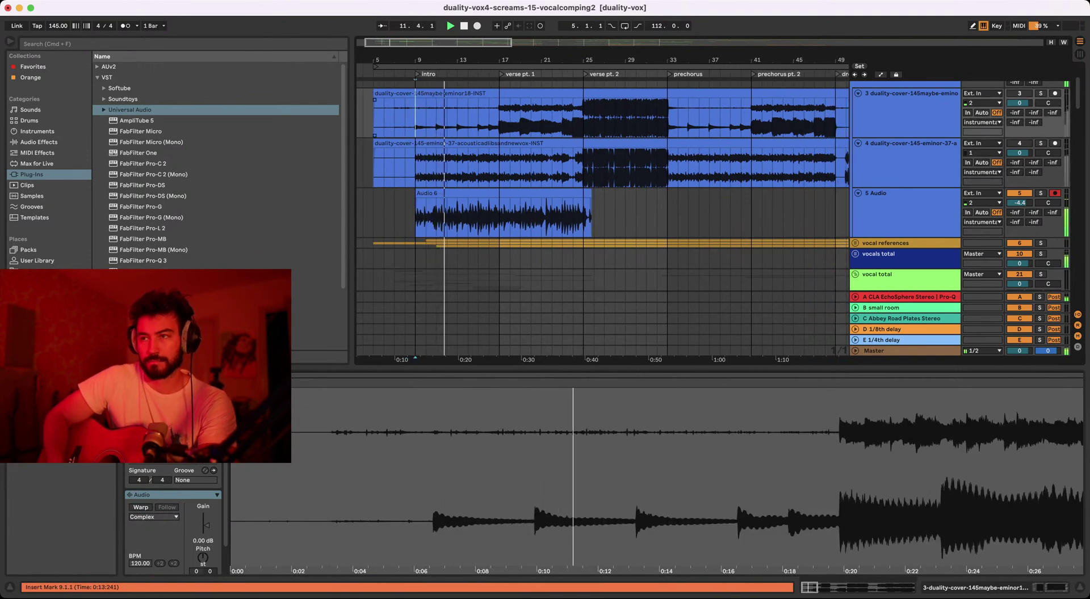
{"action": "scroll", "coordinate": [494, 165], "scroll_direction": "right", "scroll_amount": 1}
{"action": "scroll", "coordinate": [494, 165], "scroll_direction": "down", "scroll_amount": 2}
{"action": "scroll", "coordinate": [442, 113], "scroll_direction": "down", "scroll_amount": 1}
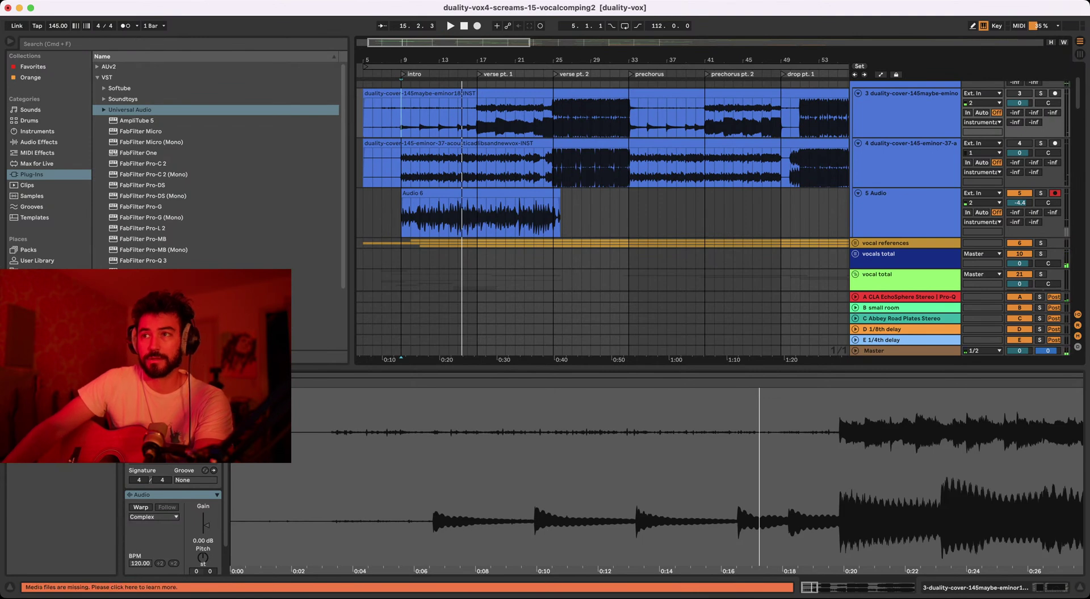
- Record a new intro guitar take on 5 Audio from 7.1.1 to verse pt. 1 and play it back from 9.1.1
{"action": "left_click", "coordinate": [477, 25]}
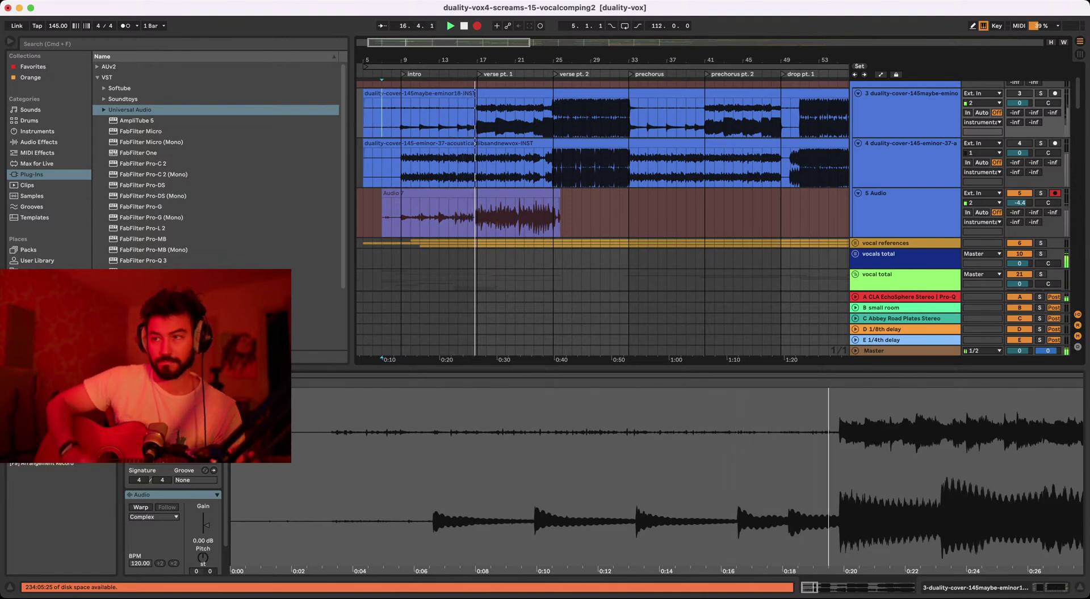
{"action": "key", "text": "space"}
{"action": "key", "text": "space"}
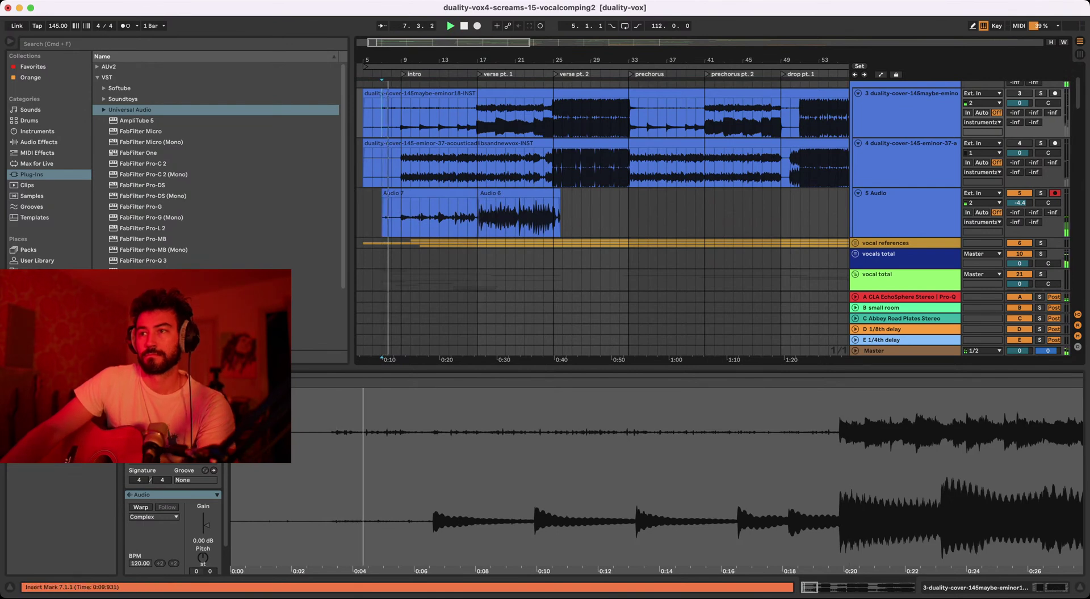
{"action": "left_click", "coordinate": [401, 165]}
{"action": "key", "text": "space"}
{"action": "key", "text": "space"}
{"action": "key", "text": "plus"}
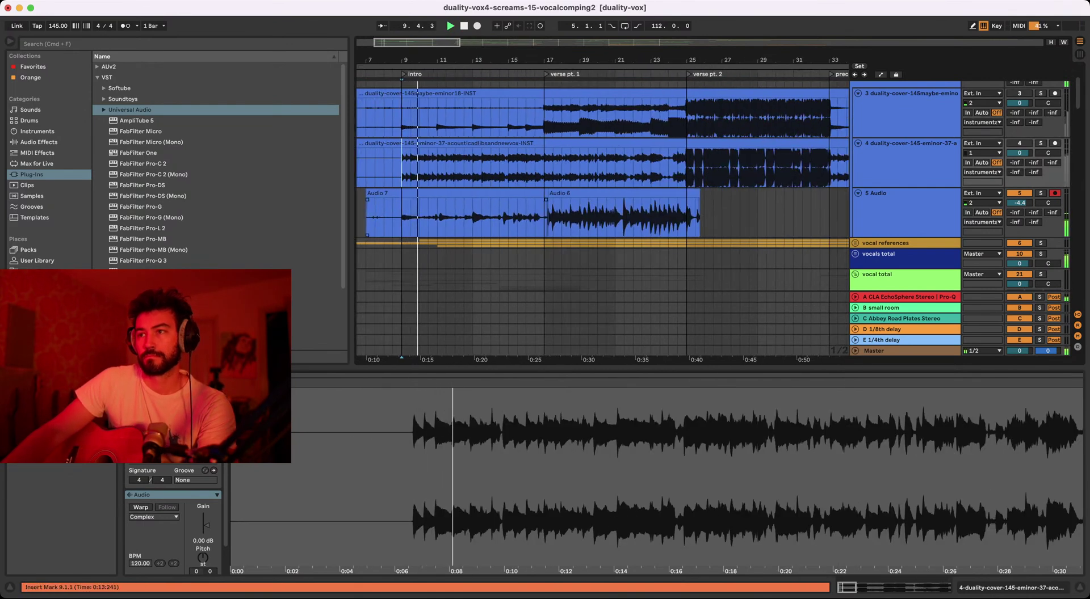
- Raise the Audio 7 clip's gain to 9.36 dB and restart playback from 9.1.1
{"action": "left_click", "coordinate": [426, 193]}
{"action": "left_click_drag", "start_coordinate": [206, 526], "coordinate": [205, 520]}
{"action": "key", "text": "space"}
{"action": "key", "text": "space"}
{"action": "left_click", "coordinate": [401, 217]}
{"action": "key", "text": "space"}
{"action": "key", "text": "space"}
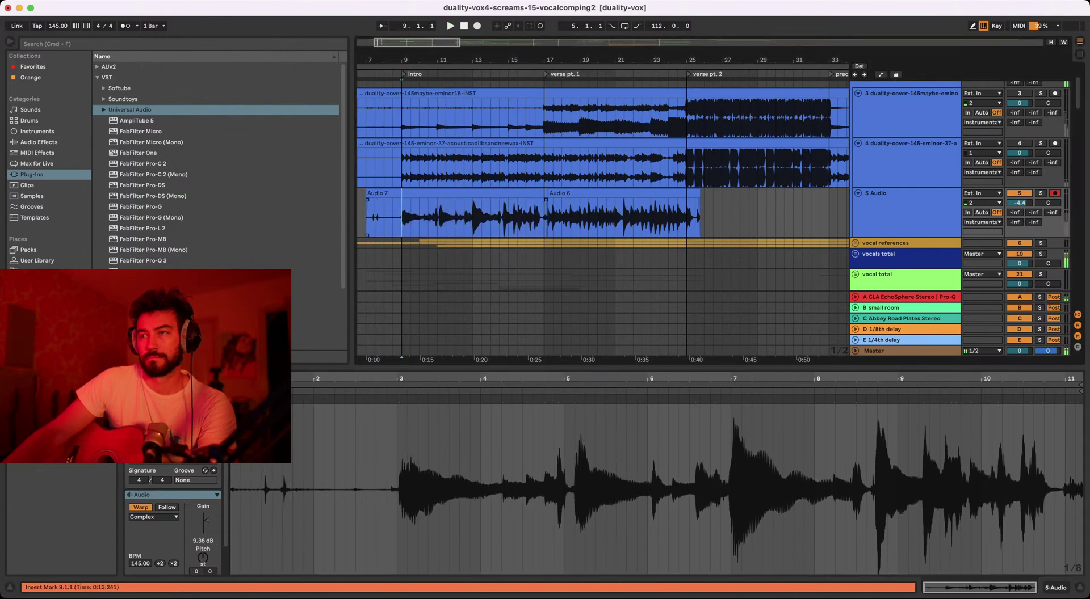
- Listen to the Audio 7 take through the intro and its transition into Audio 6 at verse pt. 1
{"action": "key", "text": "Up"}
{"action": "key", "text": "Up"}
{"action": "scroll", "coordinate": [422, 216], "scroll_direction": "down", "scroll_amount": 3}
{"action": "left_click", "coordinate": [434, 120]}
{"action": "scroll", "coordinate": [433, 119], "scroll_direction": "down", "scroll_amount": 1}
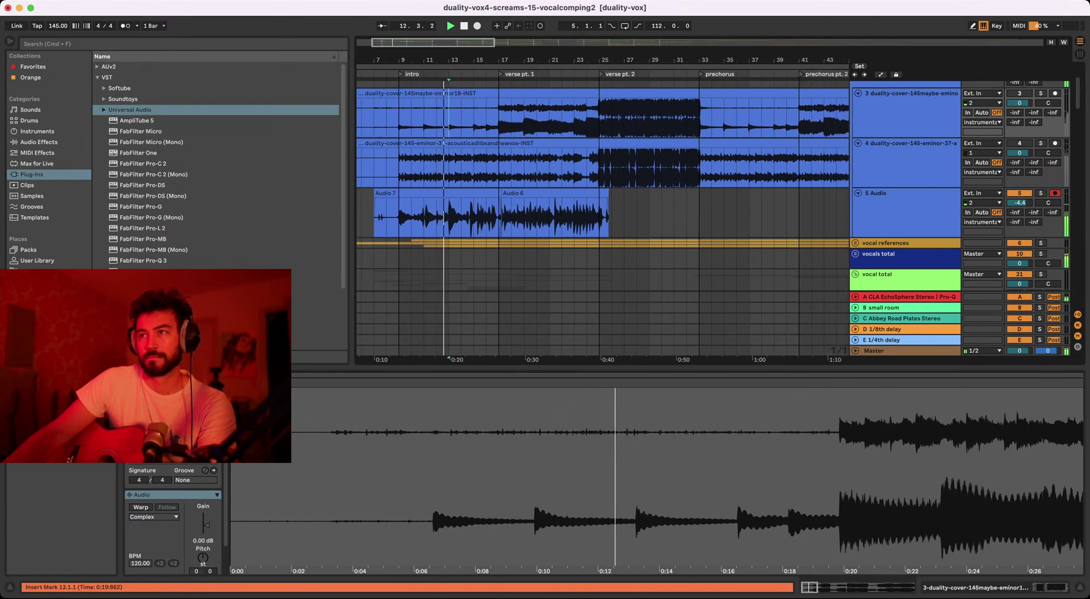
{"action": "key", "text": "minus"}
{"action": "key", "text": "minus"}
{"action": "key", "text": "minus"}
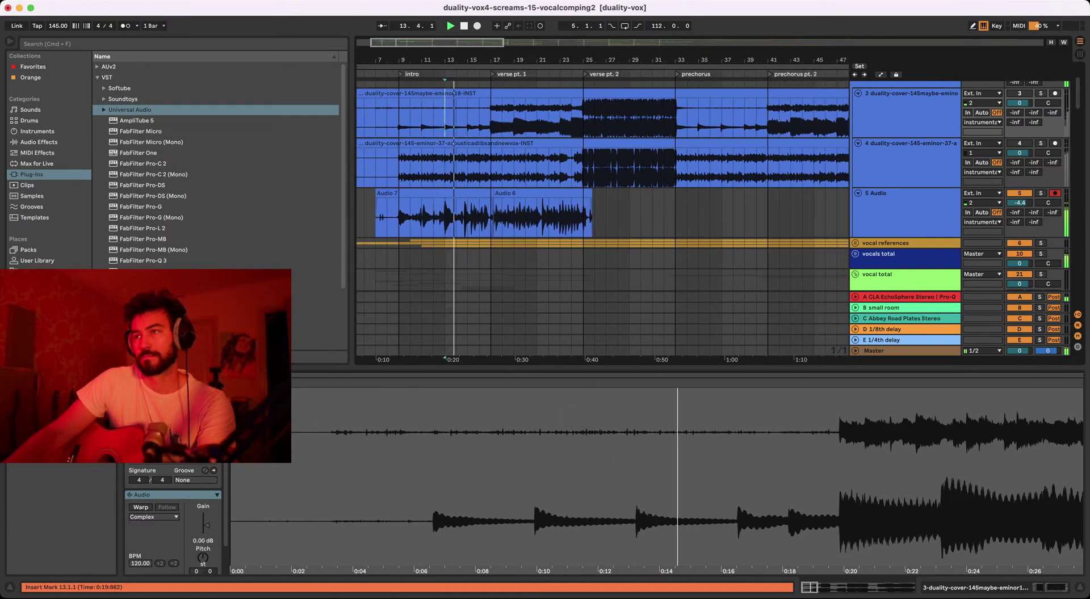
{"action": "key", "text": "minus"}
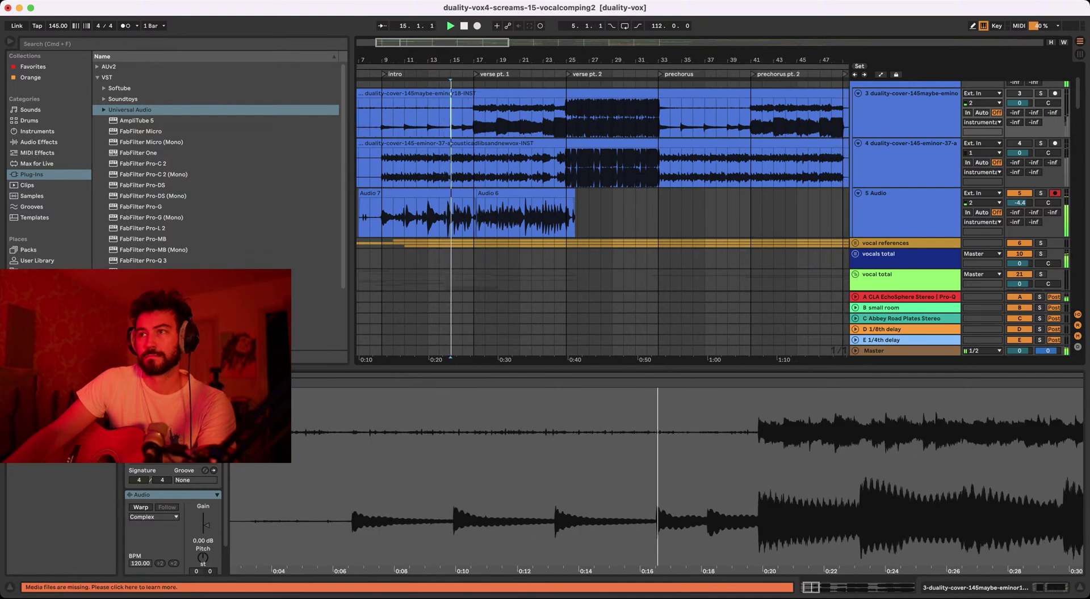
{"action": "key", "text": "minus"}
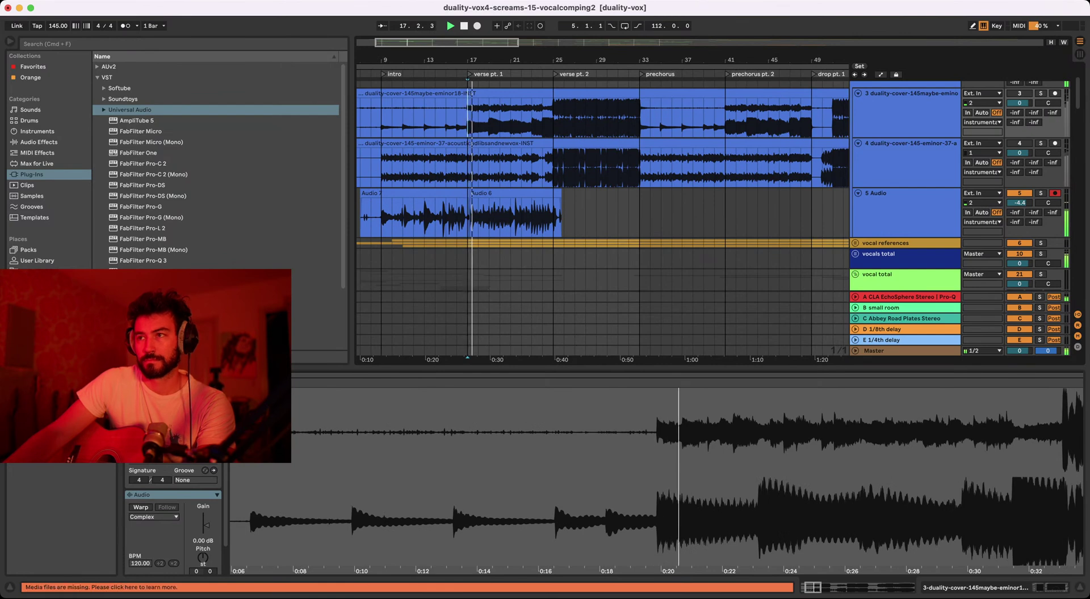
- Listen to the guitar take through verse pt. 1 and restart playback from the intro at 9.1.1
{"action": "key", "text": "minus"}
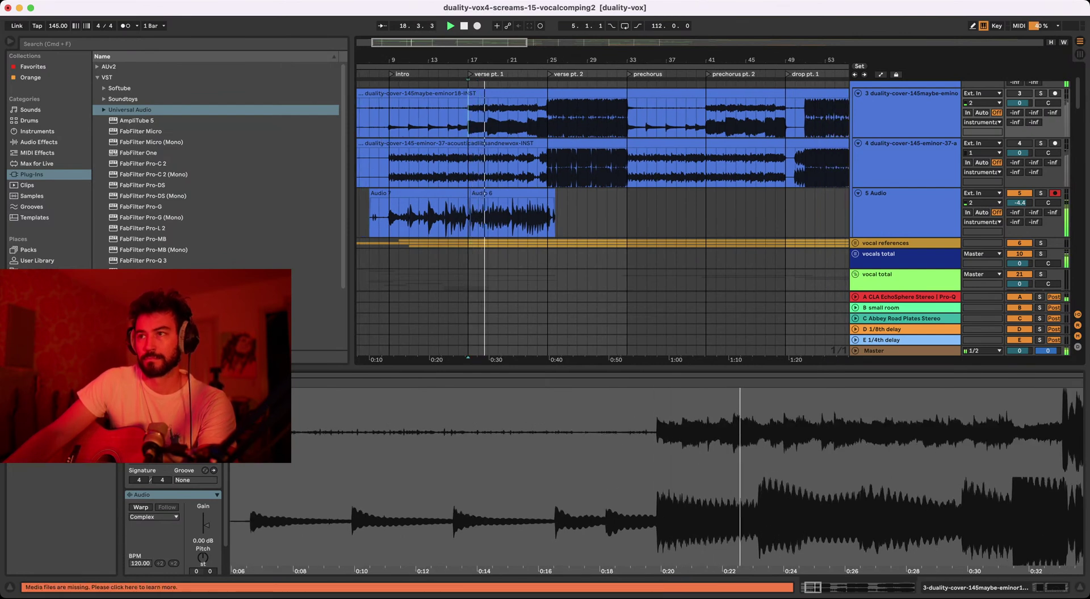
{"action": "key", "text": "minus"}
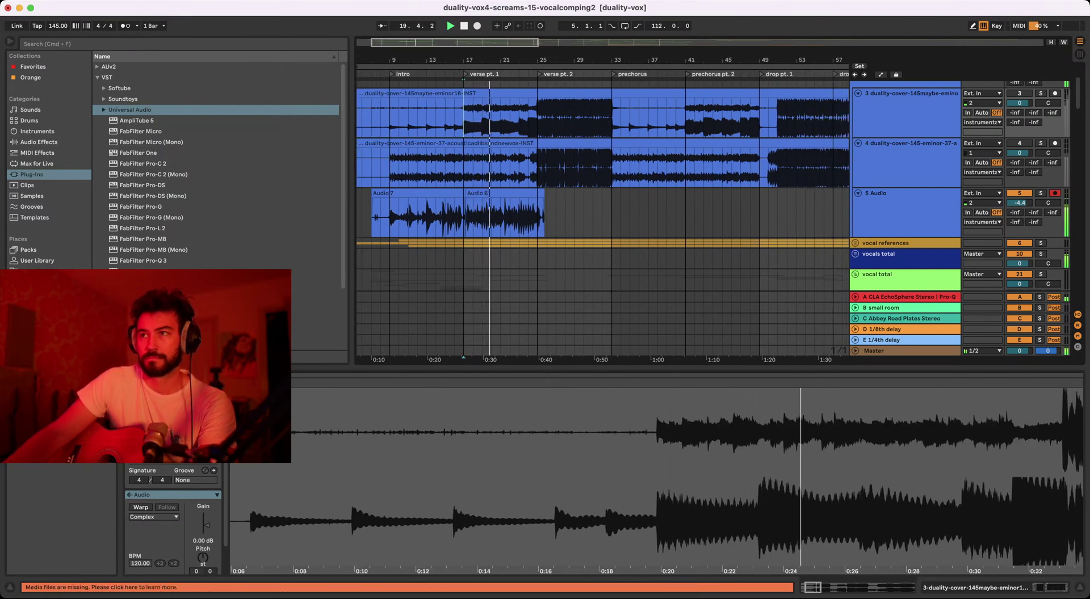
{"action": "key", "text": "minus"}
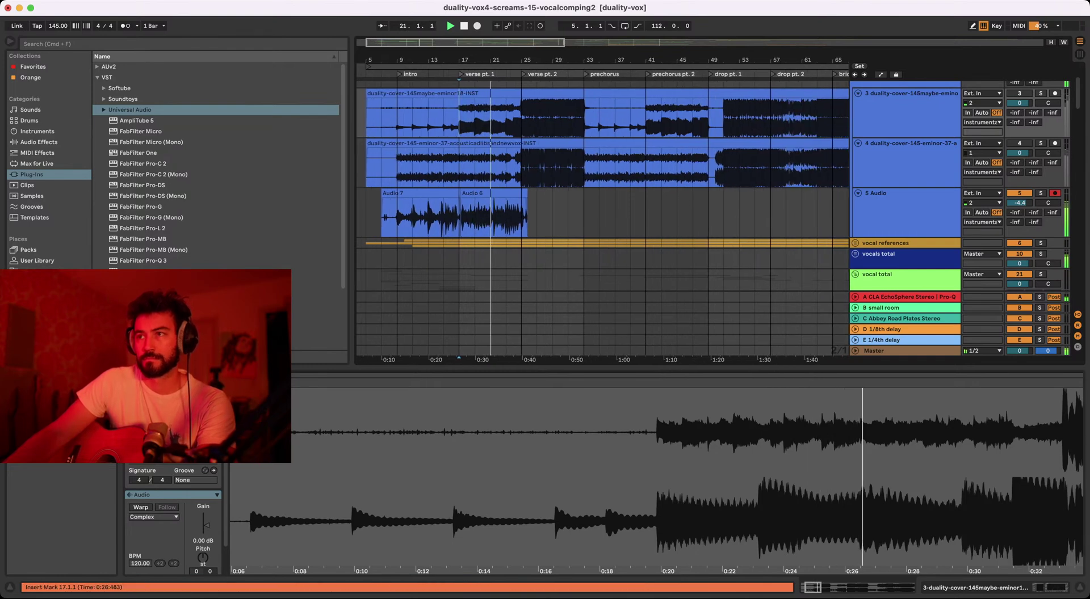
{"action": "left_click_drag", "start_coordinate": [483, 59], "coordinate": [483, 55]}
{"action": "left_click", "coordinate": [398, 108]}
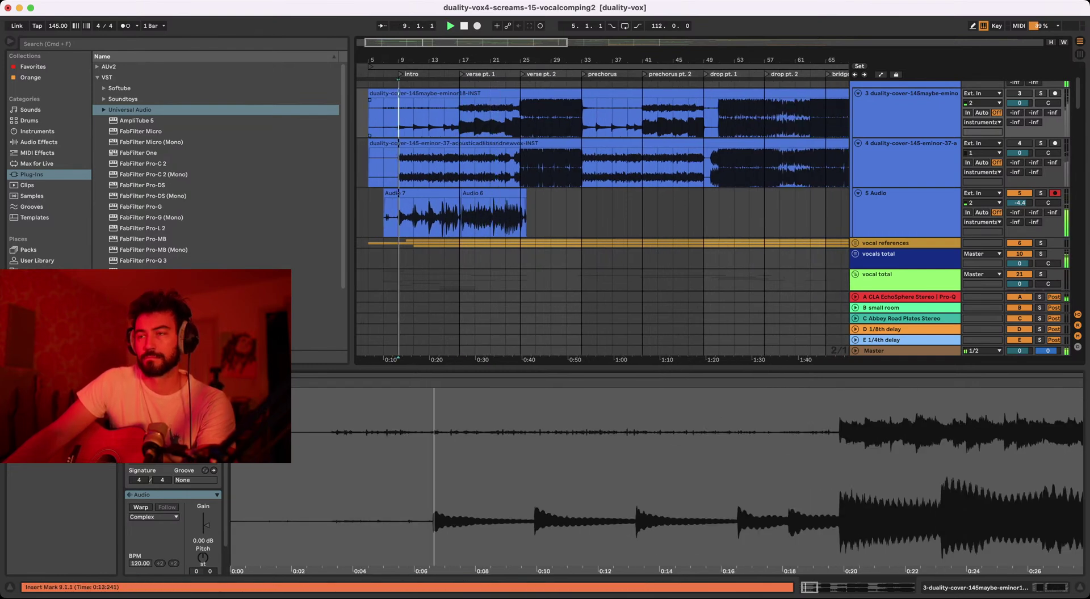
{"action": "key", "text": "space"}
{"action": "key", "text": "space"}
{"action": "key", "text": "plus"}
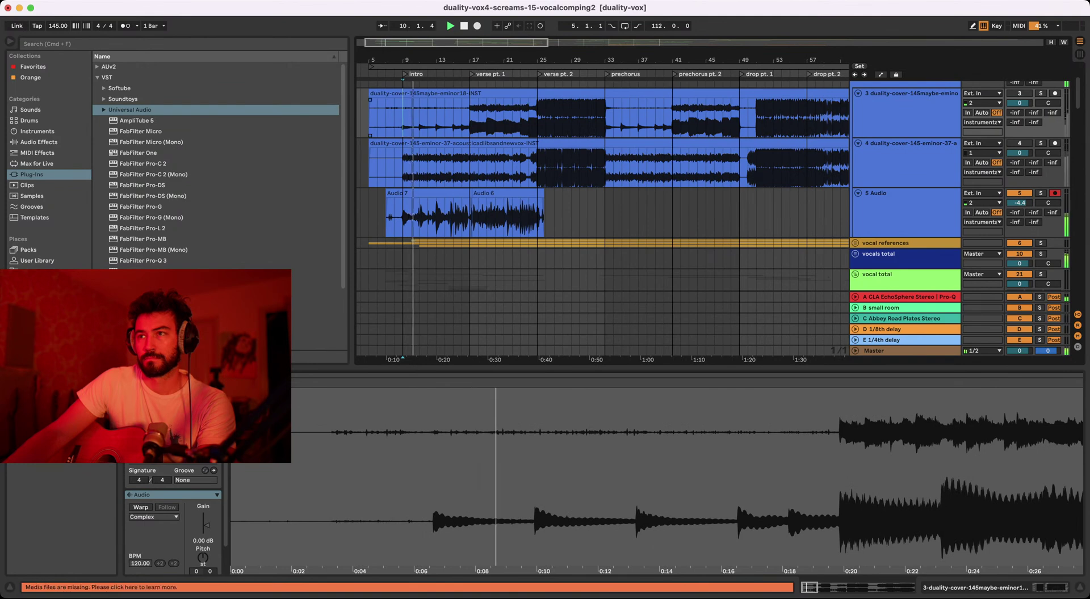
- Trim the start of the Audio 7 clip on 5 Audio to 8.1.1 and replay the intro from 9.1.1
{"action": "left_click_drag", "start_coordinate": [387, 193], "coordinate": [394, 193]}
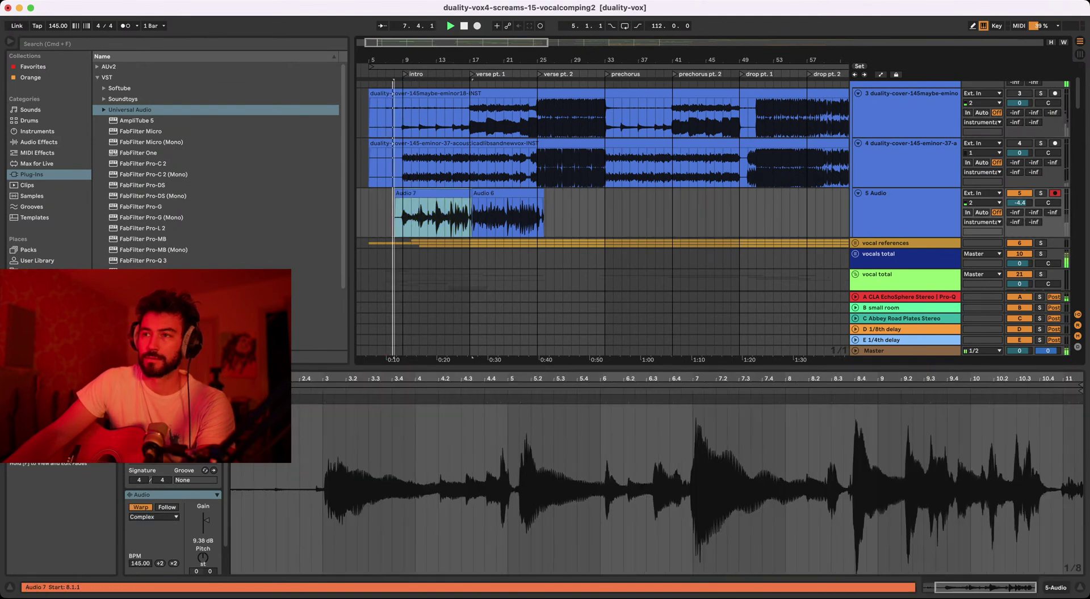
{"action": "left_click", "coordinate": [403, 162]}
{"action": "key", "text": "Up"}
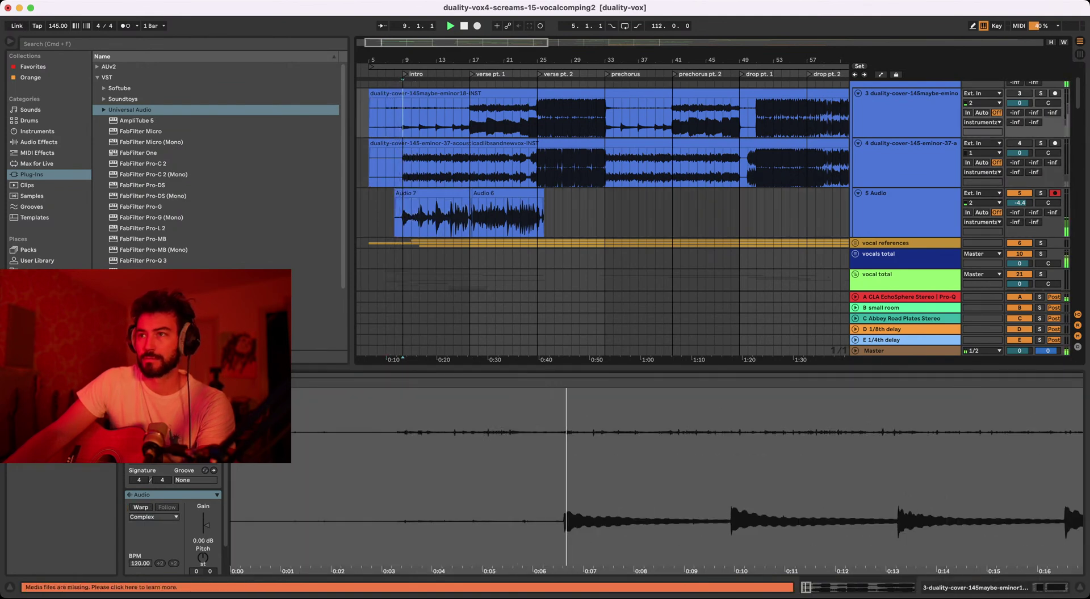
{"action": "key", "text": "minus"}
{"action": "key", "text": "plus"}
{"action": "key", "text": "plus"}
{"action": "key", "text": "space"}
{"action": "key", "text": "space"}
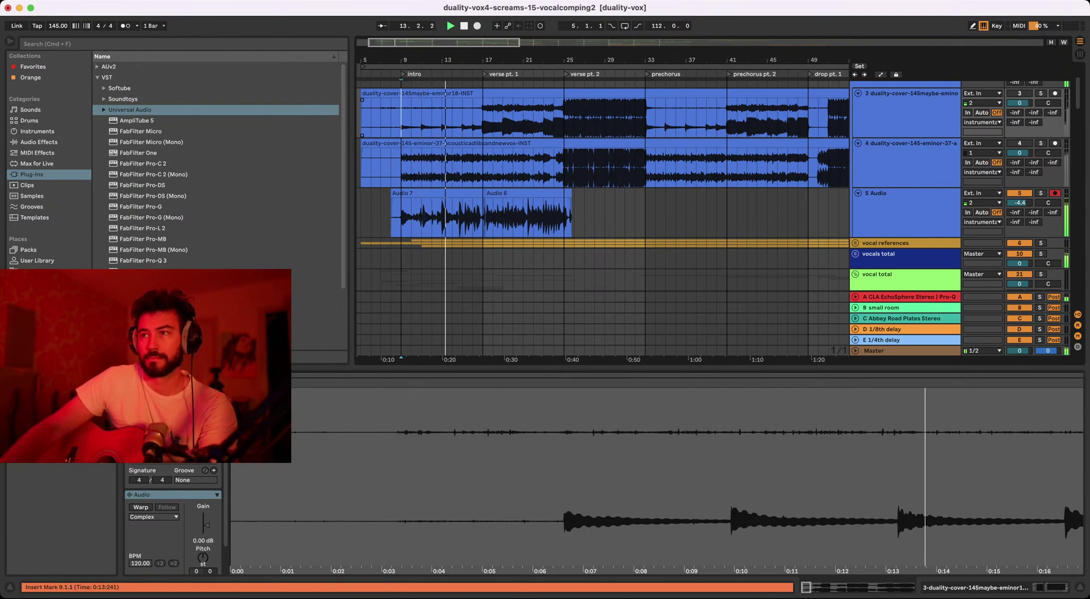
- Play the guitar with the instrumental from verse pt. 1 at 17.1.1 and from verse pt. 2 at 25.1.1
{"action": "left_click", "coordinate": [485, 74]}
{"action": "scroll", "coordinate": [545, 108], "scroll_direction": "down", "scroll_amount": 2}
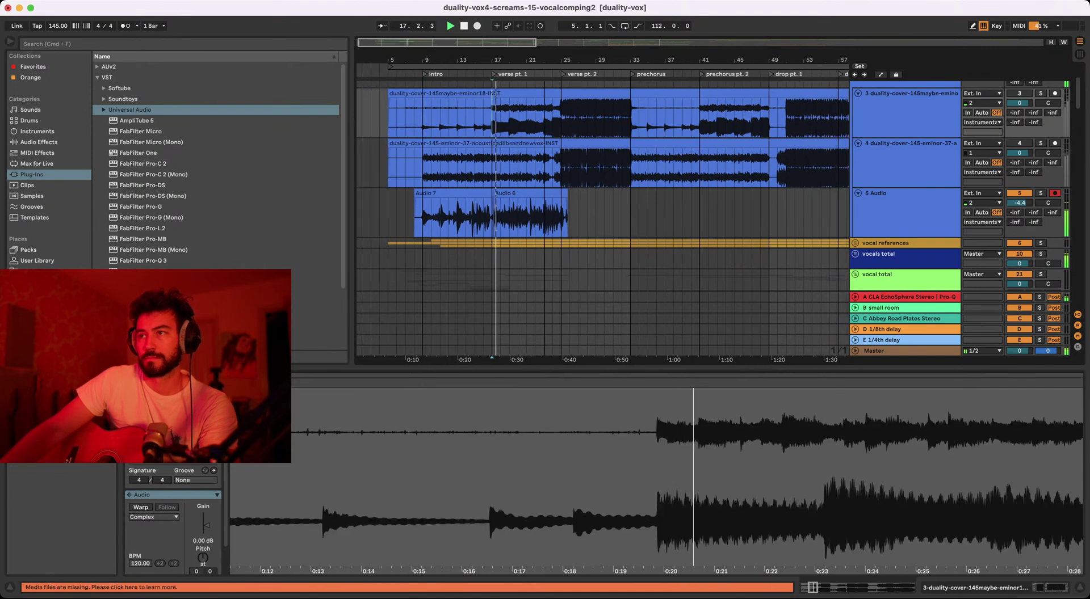
{"action": "scroll", "coordinate": [545, 108], "scroll_direction": "down", "scroll_amount": 3}
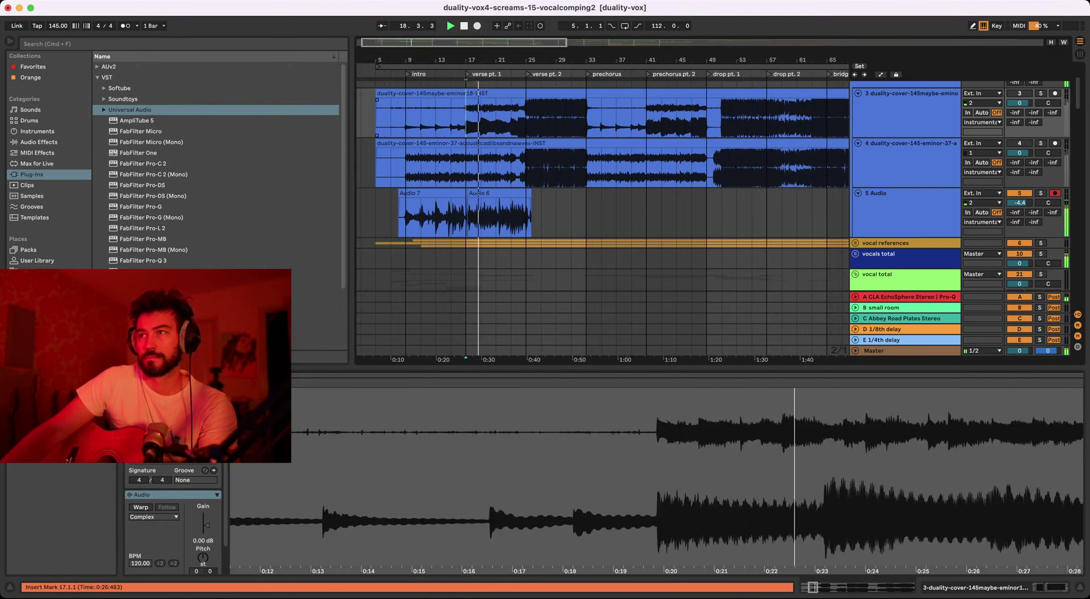
{"action": "scroll", "coordinate": [602, 216], "scroll_direction": "right", "scroll_amount": 2}
{"action": "left_click", "coordinate": [500, 74]}
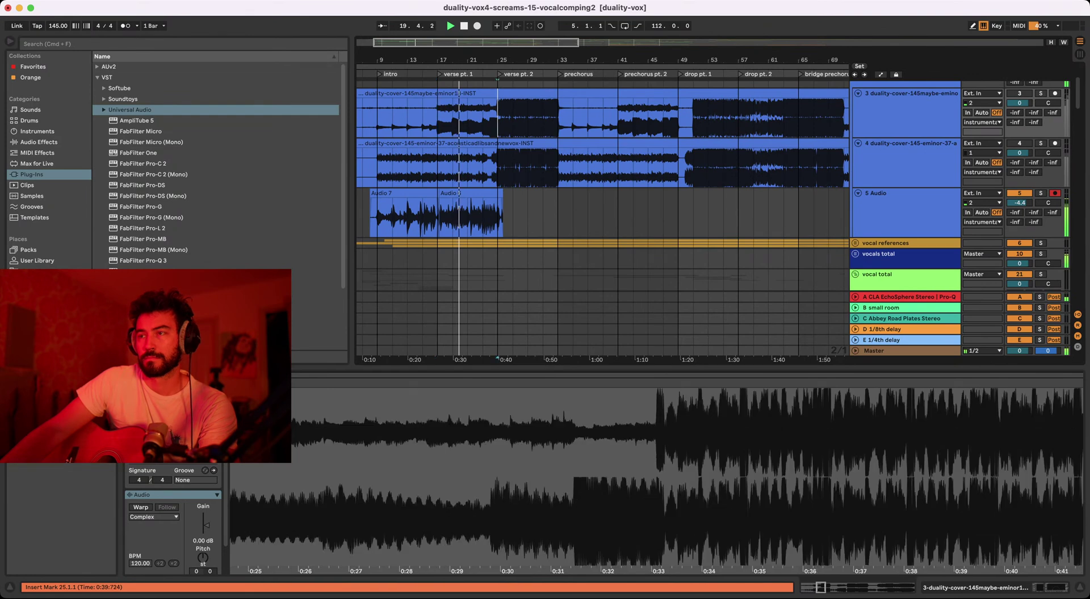
{"action": "scroll", "coordinate": [601, 216], "scroll_direction": "down", "scroll_amount": 5}
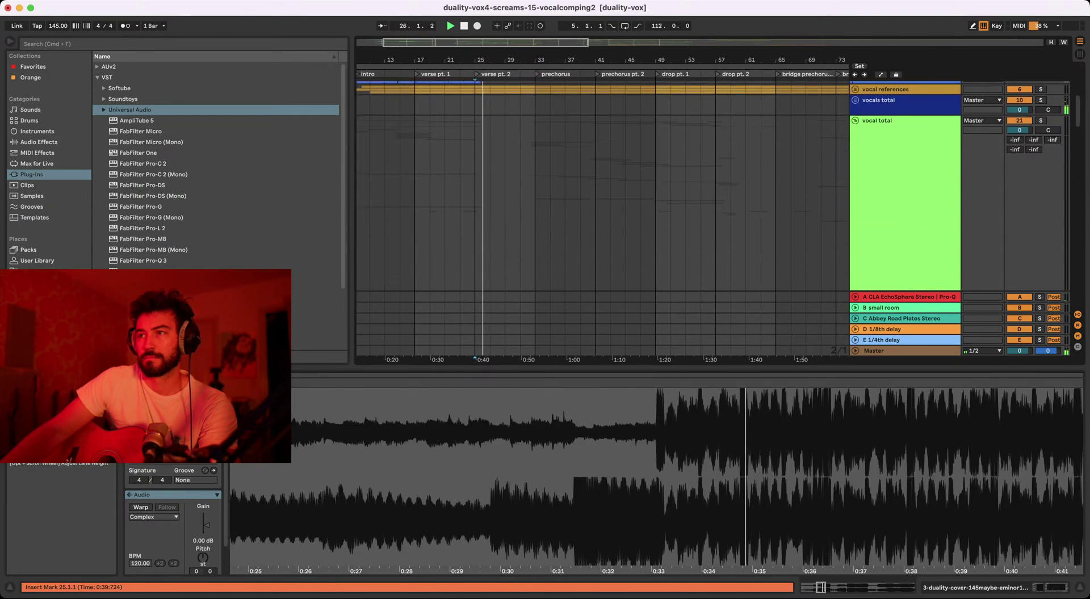
{"action": "key", "text": "space"}
- Unfold the screams group and play the soloed scream track from 25.1.1 at verse pt. 2
{"action": "scroll", "coordinate": [602, 216], "scroll_direction": "down", "scroll_amount": 15}
{"action": "key", "text": "space"}
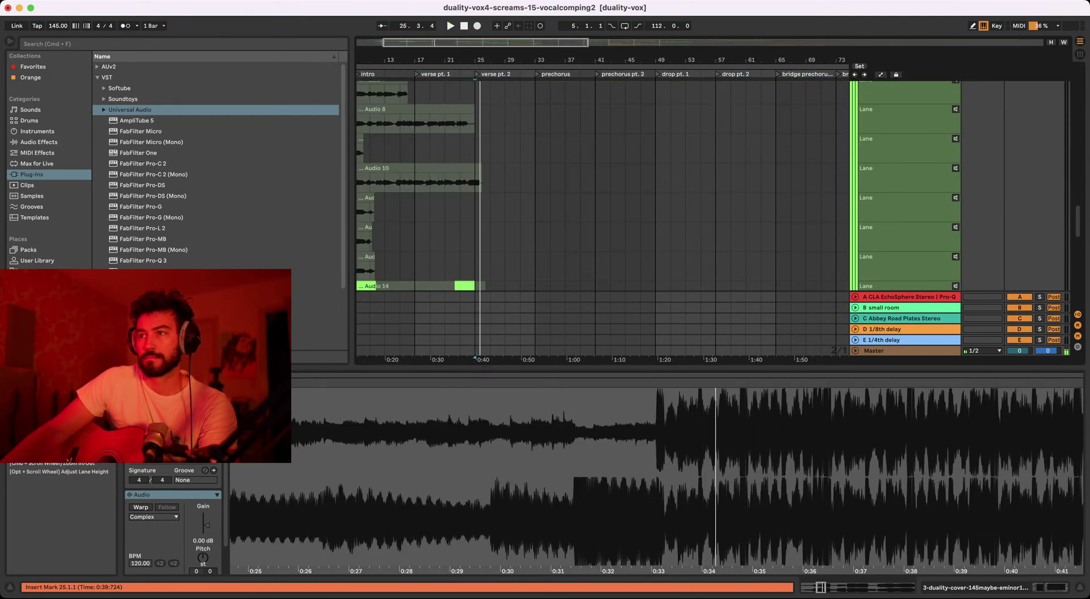
{"action": "scroll", "coordinate": [477, 216], "scroll_direction": "up", "scroll_amount": 4}
{"action": "scroll", "coordinate": [477, 216], "scroll_direction": "down", "scroll_amount": 10}
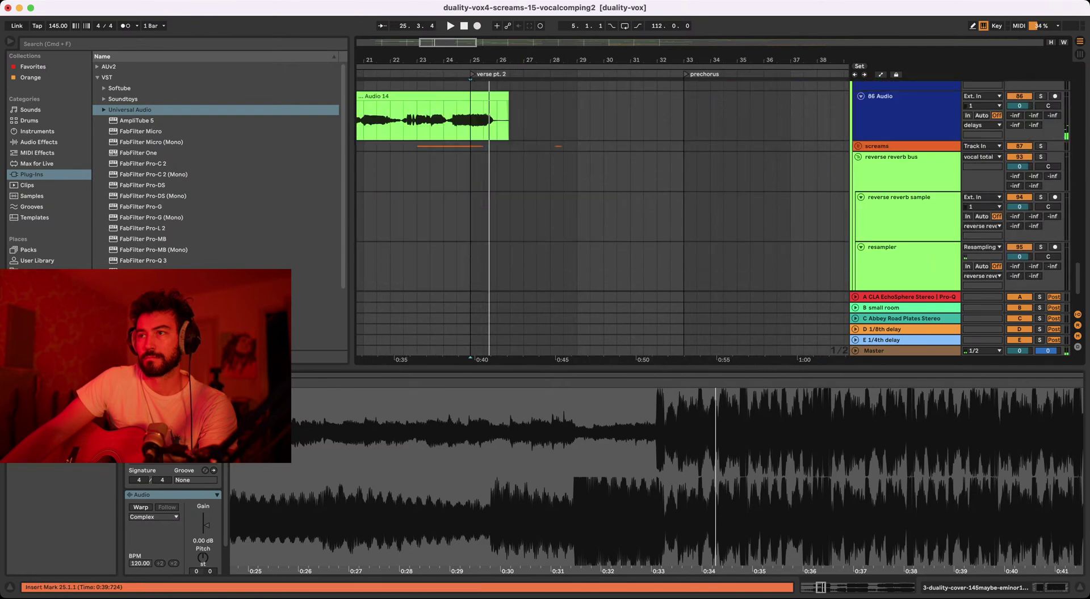
{"action": "left_click", "coordinate": [907, 153]}
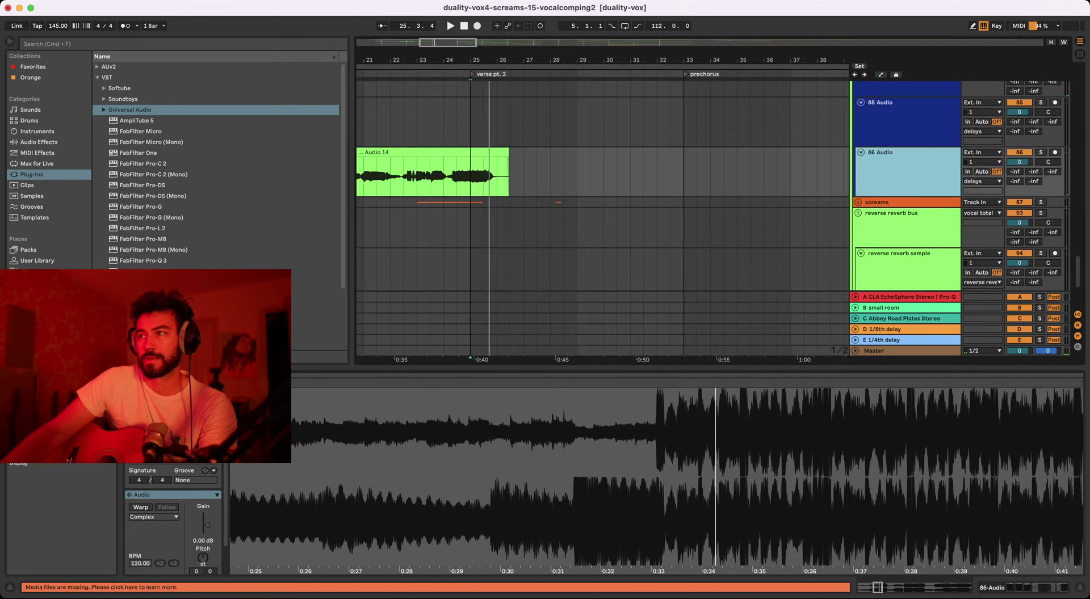
{"action": "left_click", "coordinate": [858, 202]}
{"action": "scroll", "coordinate": [602, 215], "scroll_direction": "down", "scroll_amount": 5}
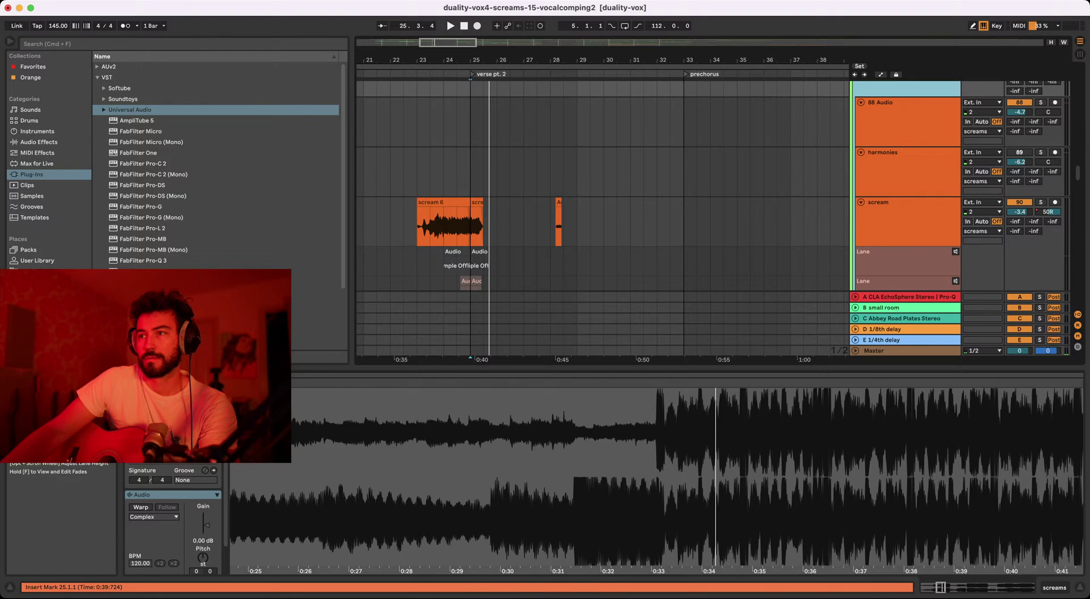
{"action": "left_click", "coordinate": [470, 226]}
{"action": "key", "text": "space"}
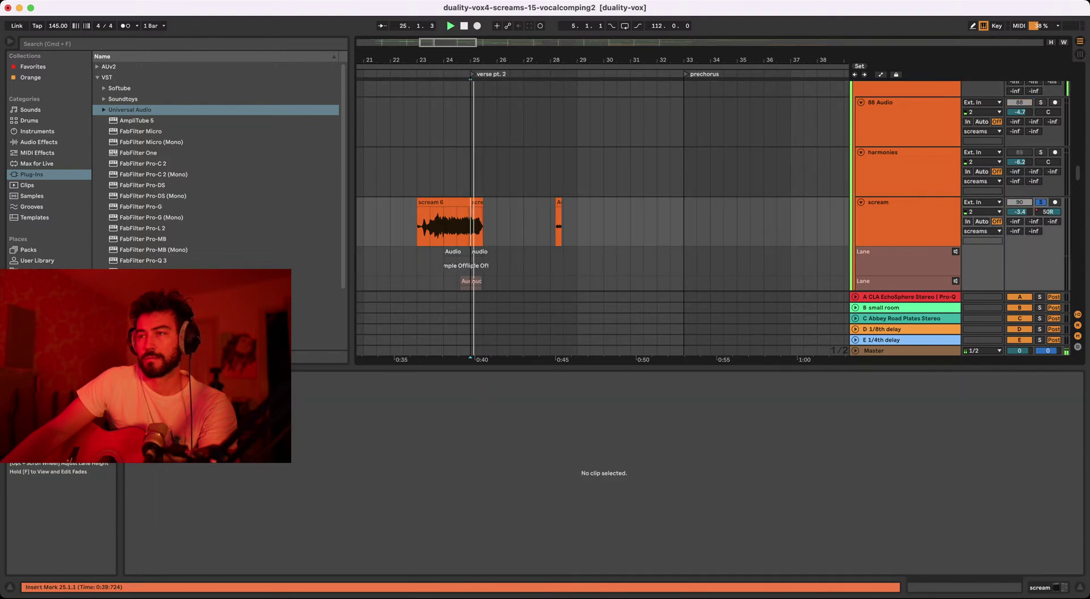
- Solo 86 Audio and play the tail of its Audio 14 clip at the start of verse pt. 2
{"action": "scroll", "coordinate": [601, 215], "scroll_direction": "up", "scroll_amount": 5}
{"action": "left_click", "coordinate": [483, 267]}
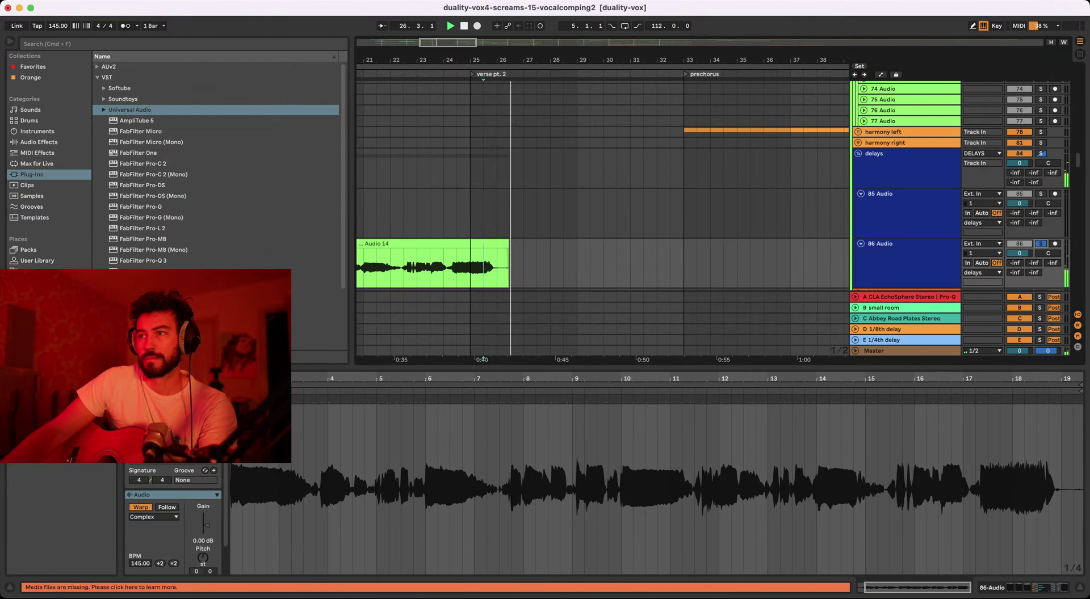
{"action": "scroll", "coordinate": [488, 267], "scroll_direction": "up", "scroll_amount": 5}
{"action": "key", "text": "space"}
- Trim the end of Audio 14 on 86 Audio to just before bar 26 and select the device slot after Pro-Q 3
{"action": "left_click_drag", "start_coordinate": [542, 244], "coordinate": [507, 244]}
{"action": "double_click", "coordinate": [904, 243]}
{"action": "left_click", "coordinate": [904, 244]}
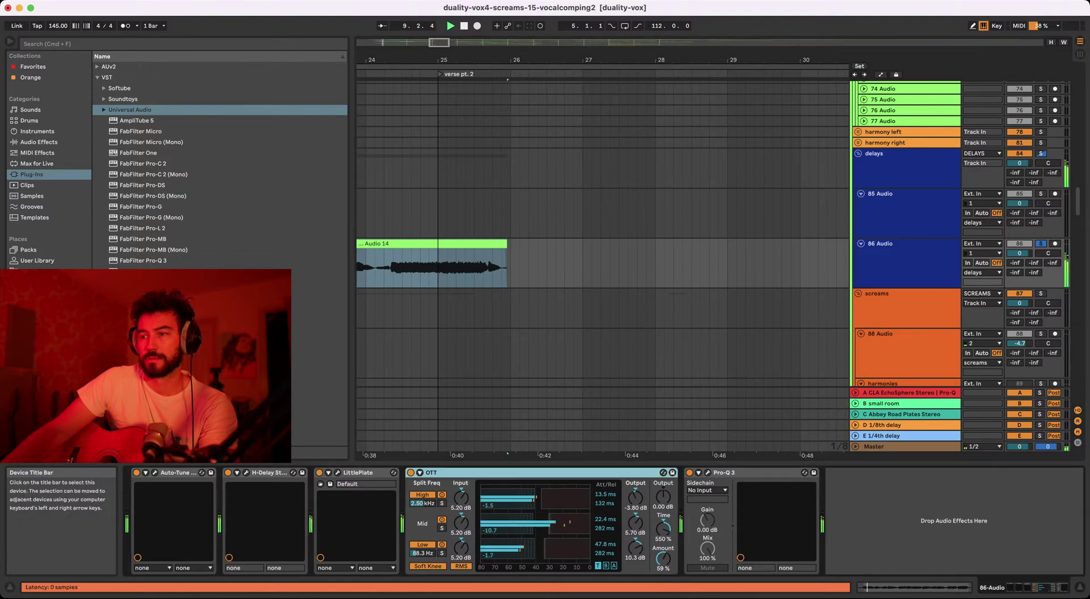
{"action": "left_click", "coordinate": [954, 521]}
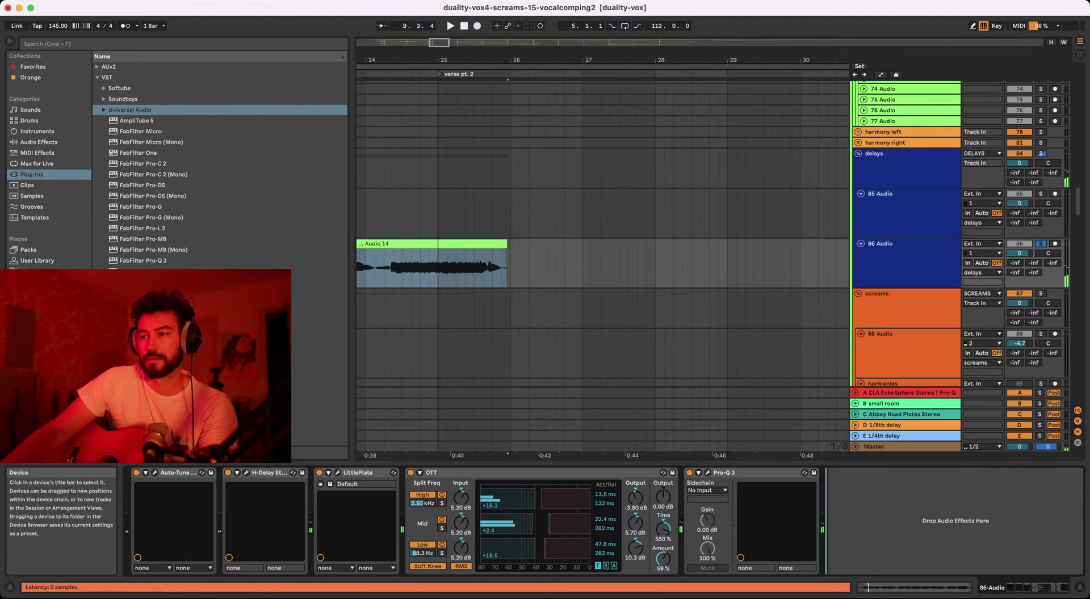
- Audition the clip on track 86 Audio, turn off the delay solos, and place the playback start at bar 9
{"action": "key", "text": "space"}
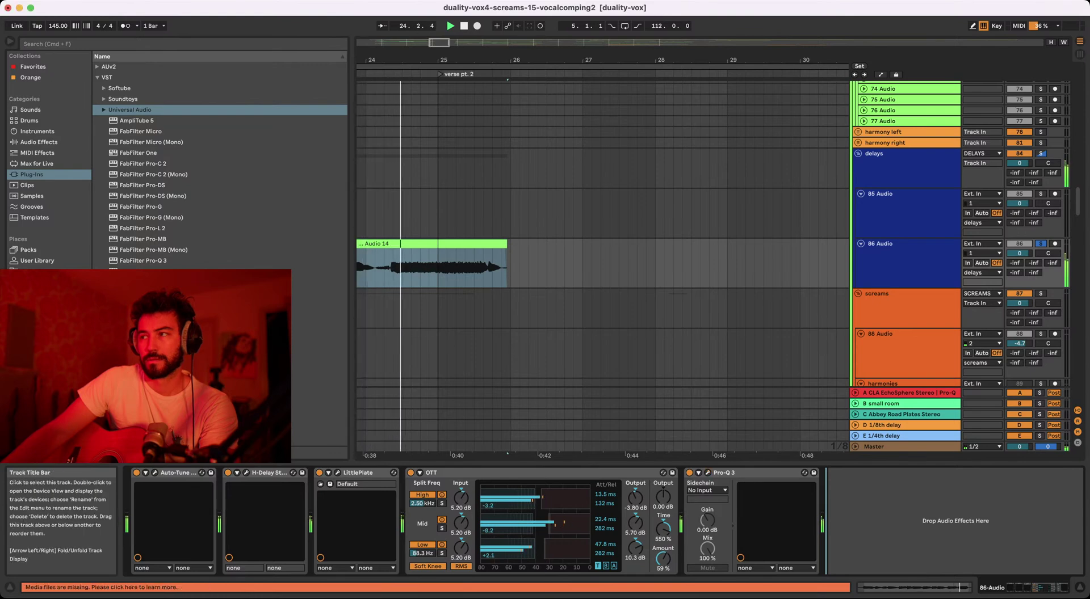
{"action": "left_click", "coordinate": [906, 243]}
{"action": "left_click_drag", "start_coordinate": [432, 59], "coordinate": [592, 26]}
{"action": "left_click", "coordinate": [511, 244]}
{"action": "left_click", "coordinate": [421, 168]}
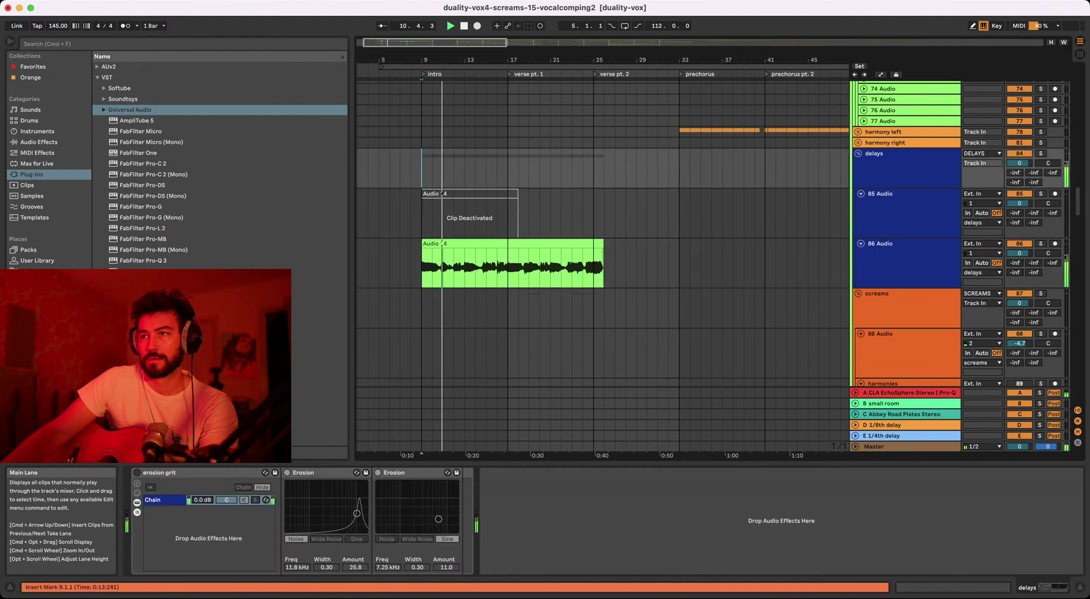
- Listen to the Audio 7 clip on track 5 Audio and reset the playback start to the intro at bar 9
{"action": "left_click_drag", "start_coordinate": [444, 60], "coordinate": [444, 72]}
{"action": "scroll", "coordinate": [444, 227], "scroll_direction": "up", "scroll_amount": 10}
{"action": "scroll", "coordinate": [602, 267], "scroll_direction": "up", "scroll_amount": 15}
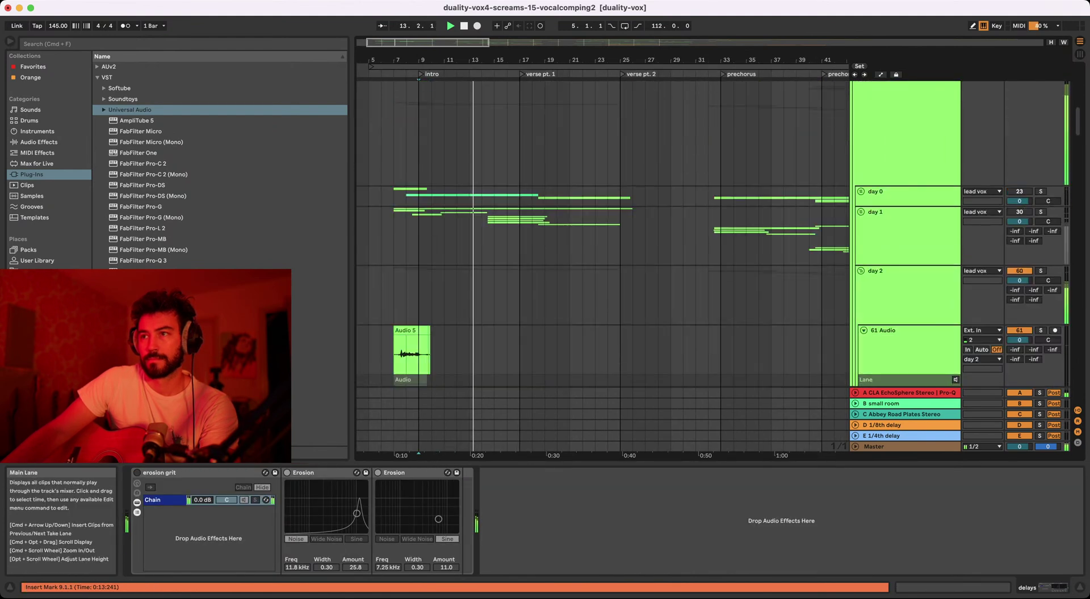
{"action": "left_click", "coordinate": [441, 276]}
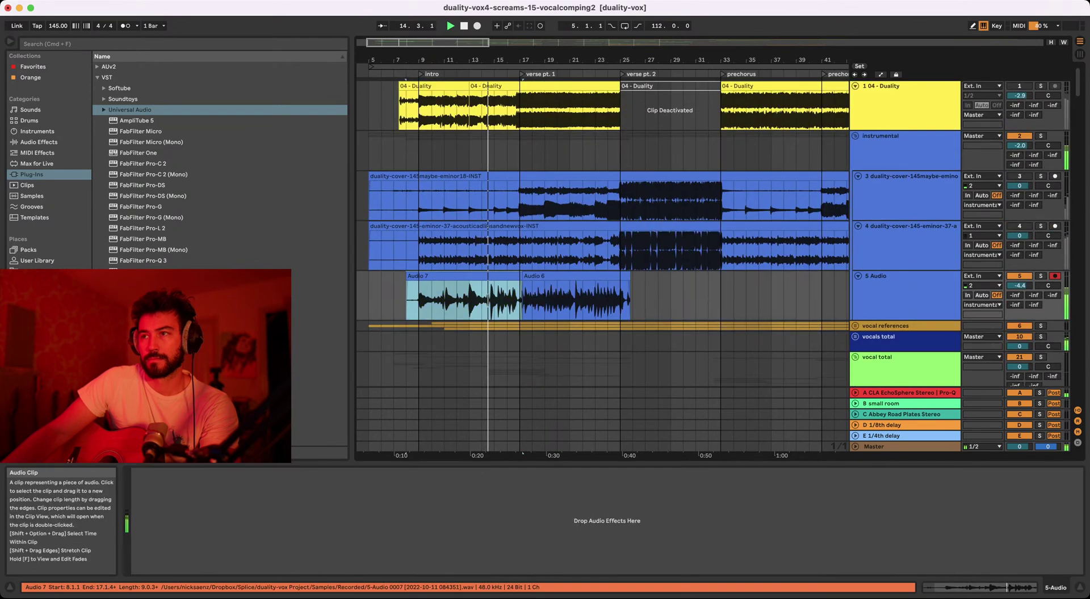
{"action": "left_click_drag", "start_coordinate": [441, 59], "coordinate": [434, 60]}
{"action": "left_click", "coordinate": [419, 150]}
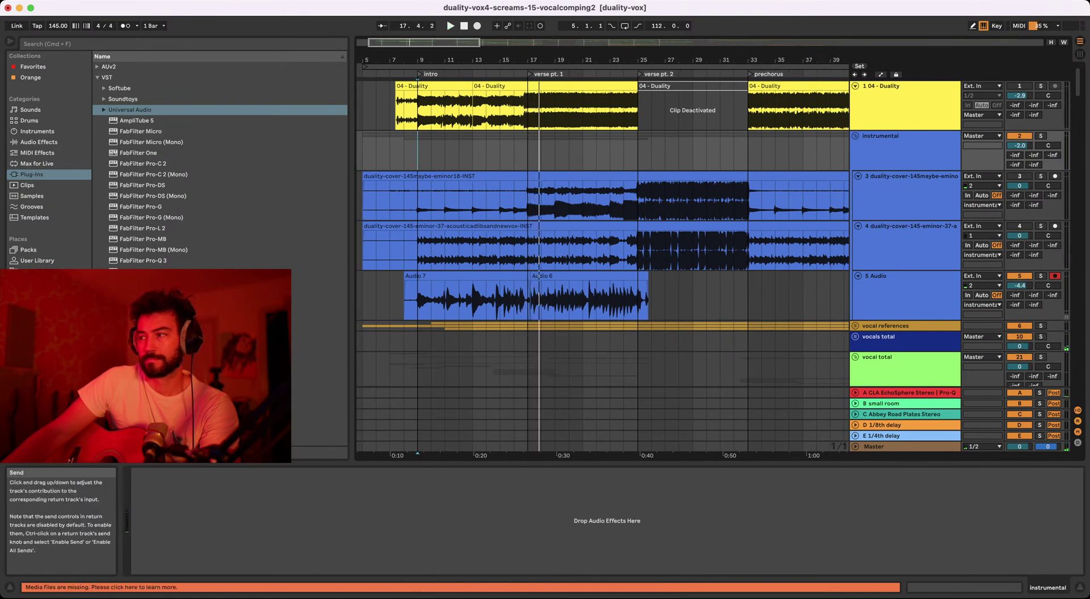
- Solo and unfold the vocals total group to audition it around the intro, and turn its solo off
{"action": "key", "text": "space"}
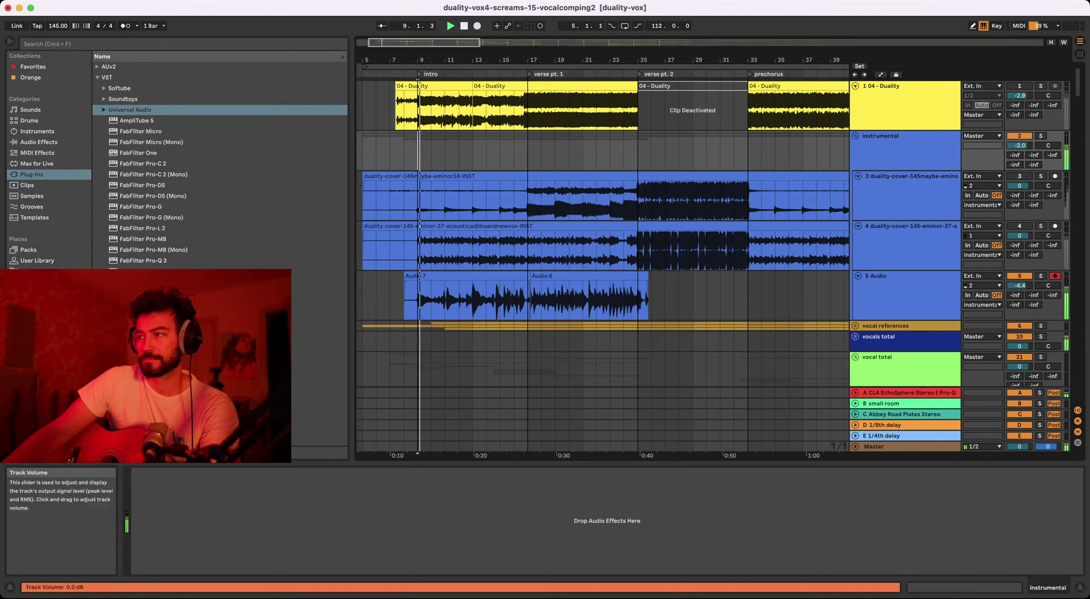
{"action": "left_click", "coordinate": [1040, 337]}
{"action": "left_click", "coordinate": [885, 336]}
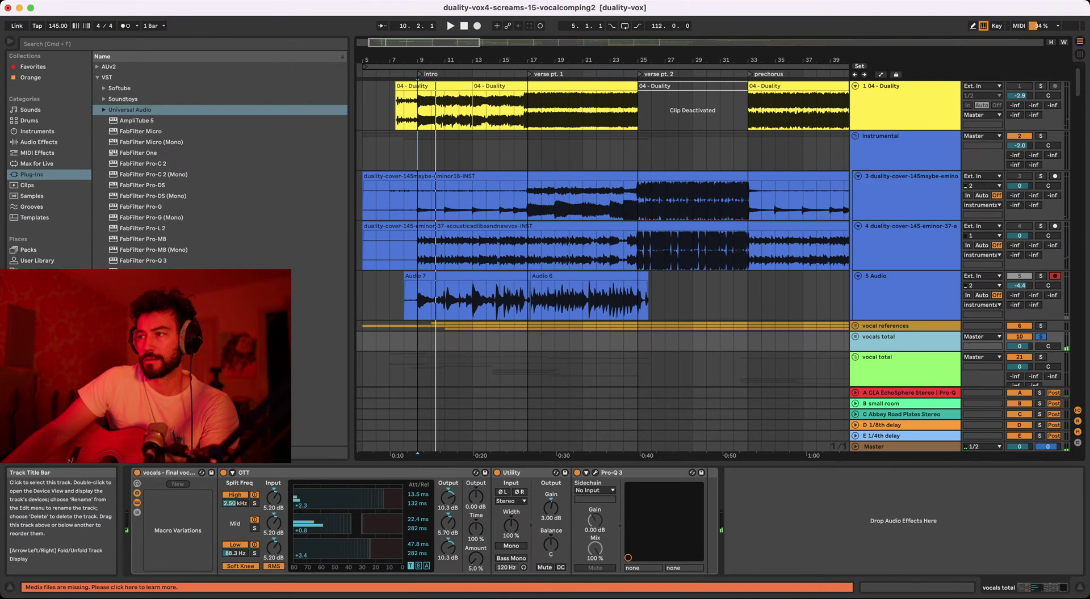
{"action": "key", "text": "Right"}
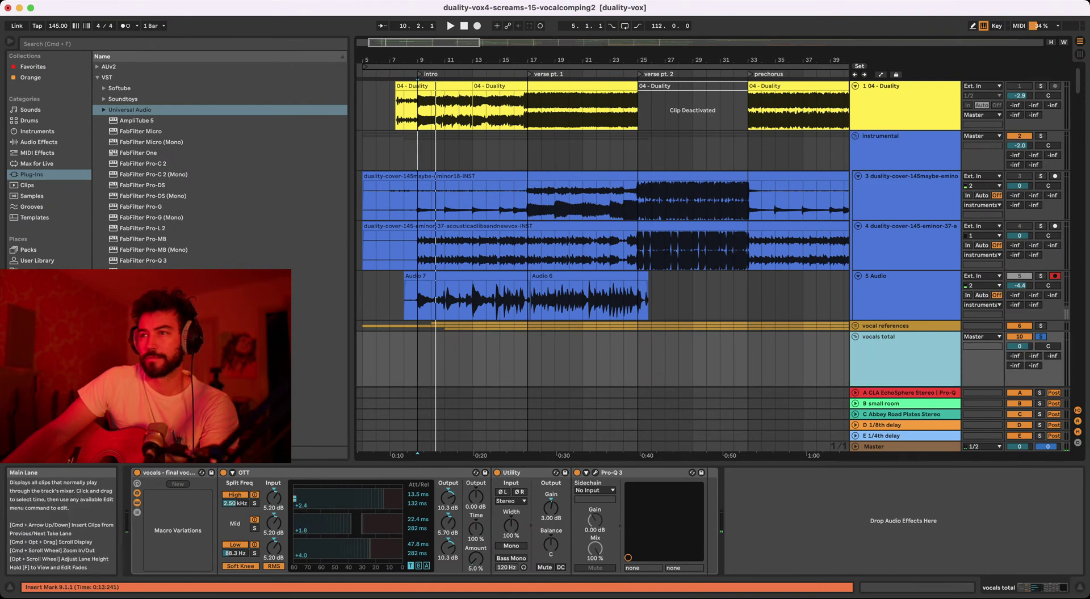
{"action": "left_click", "coordinate": [404, 151]}
{"action": "key", "text": "space"}
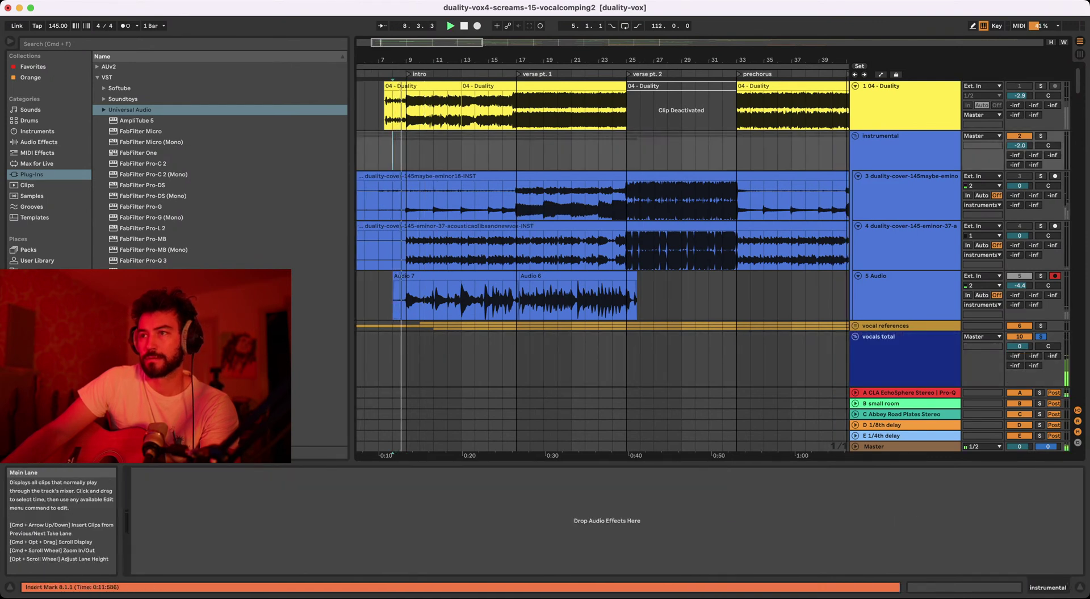
{"action": "left_click_drag", "start_coordinate": [407, 60], "coordinate": [406, 54]}
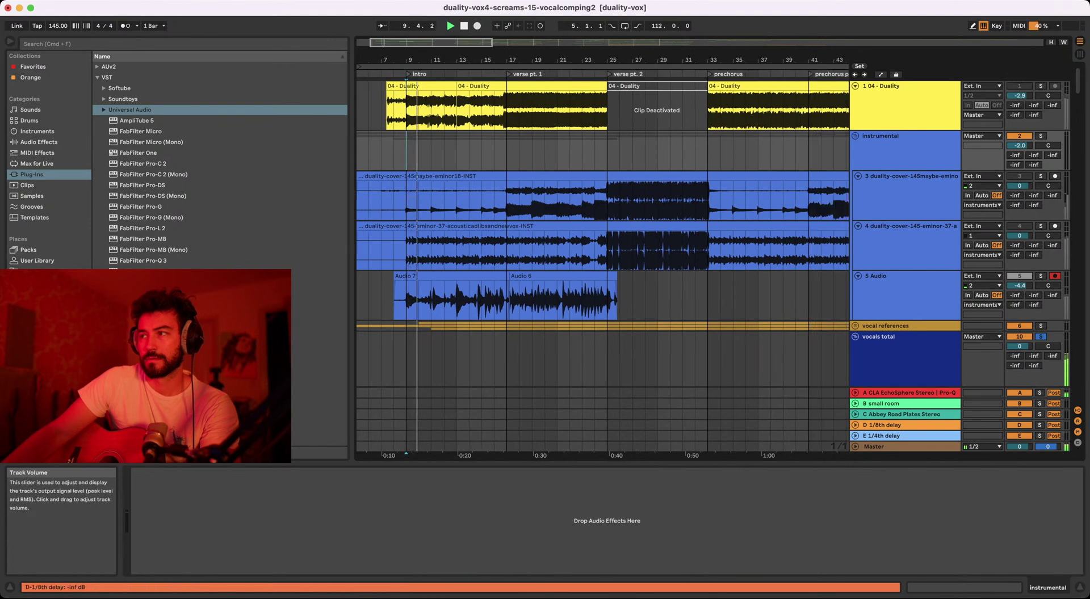
{"action": "left_click", "coordinate": [1040, 337]}
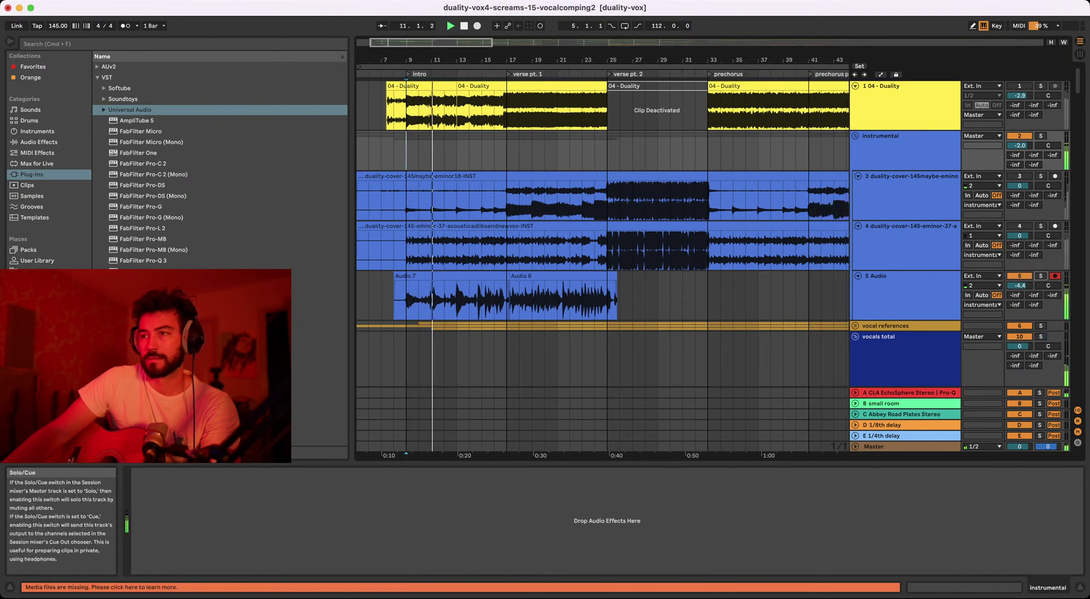
- Split the Audio 7 clip on track 5 Audio and align its second section to bars 11 to 13
{"action": "left_click", "coordinate": [904, 290]}
{"action": "left_click", "coordinate": [407, 151]}
{"action": "left_click_drag", "start_coordinate": [429, 60], "coordinate": [430, 128]}
{"action": "left_click_drag", "start_coordinate": [459, 301], "coordinate": [667, 276]}
{"action": "key", "text": "space"}
{"action": "left_click", "coordinate": [419, 301]}
{"action": "key", "text": "space"}
{"action": "left_click_drag", "start_coordinate": [447, 276], "coordinate": [460, 276]}
{"action": "left_click", "coordinate": [483, 277]}
{"action": "key", "text": "space"}
{"action": "key", "text": "space"}
{"action": "left_click_drag", "start_coordinate": [497, 60], "coordinate": [492, 34]}
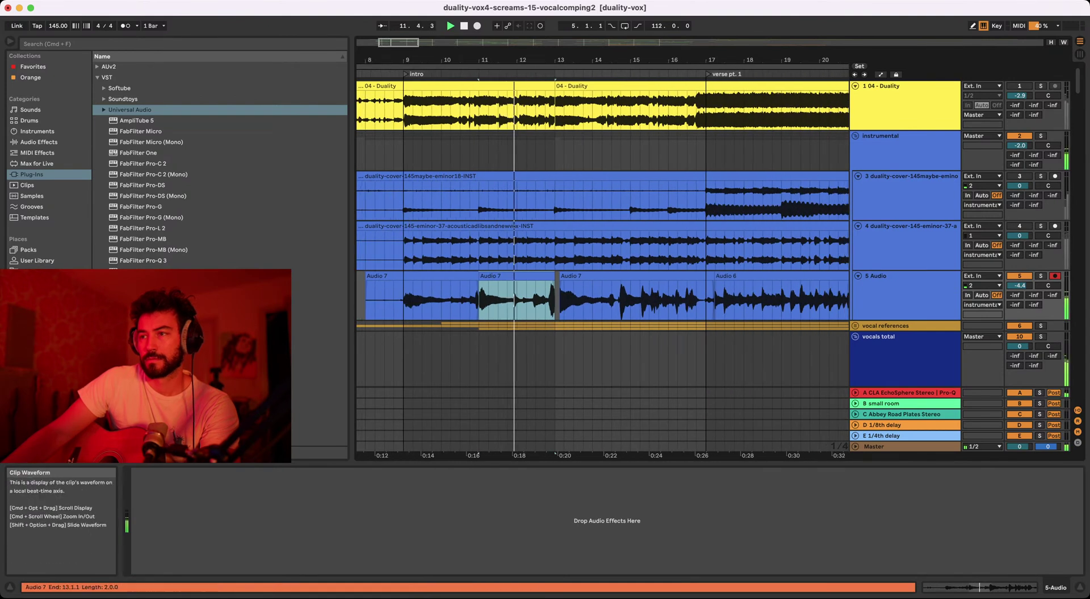
- Split off the note near bar 13 on track 5 Audio and shift it later to meet the following section
{"action": "left_click_drag", "start_coordinate": [555, 60], "coordinate": [555, 95]}
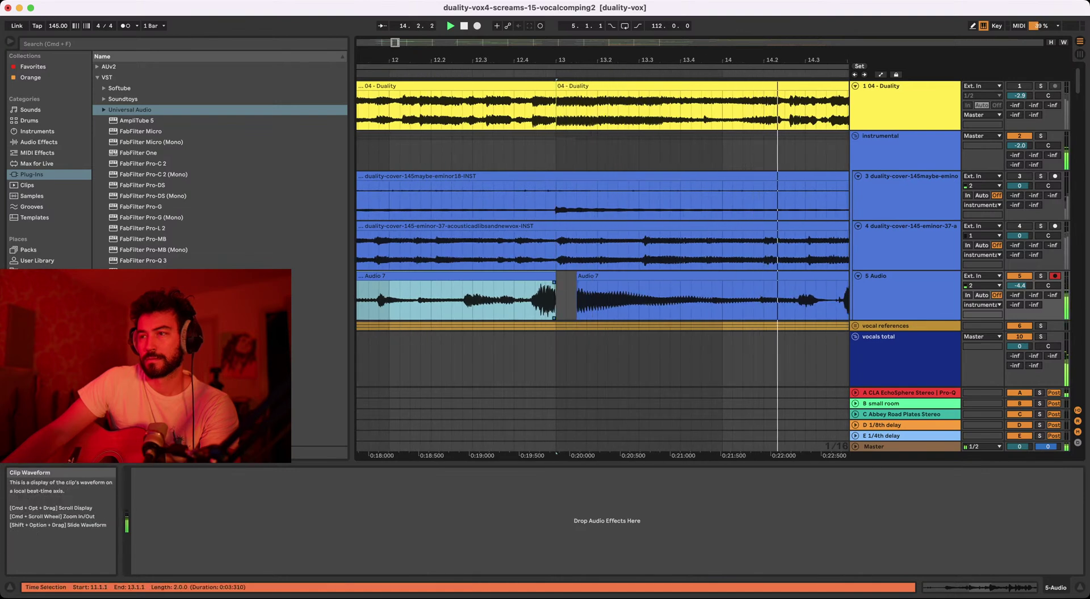
{"action": "left_click", "coordinate": [529, 298]}
{"action": "left_click_drag", "start_coordinate": [540, 276], "coordinate": [560, 275]}
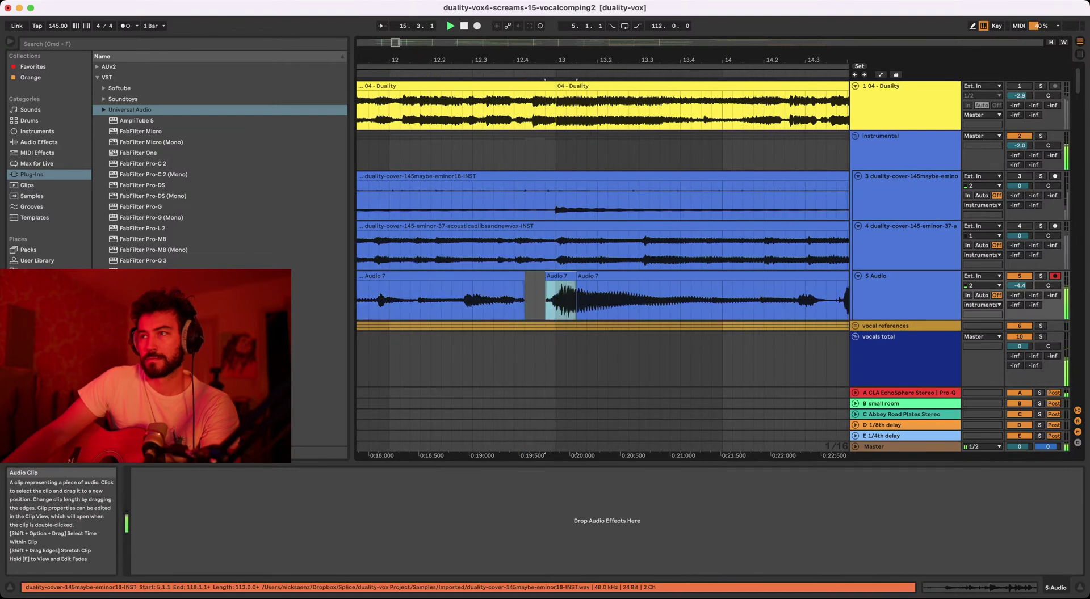
- Set the start at bar 8, enable the metronome, and record a new take on track 5 Audio through bar 25
{"action": "left_click_drag", "start_coordinate": [559, 60], "coordinate": [560, 20]}
{"action": "left_click", "coordinate": [476, 276]}
{"action": "key", "text": "space"}
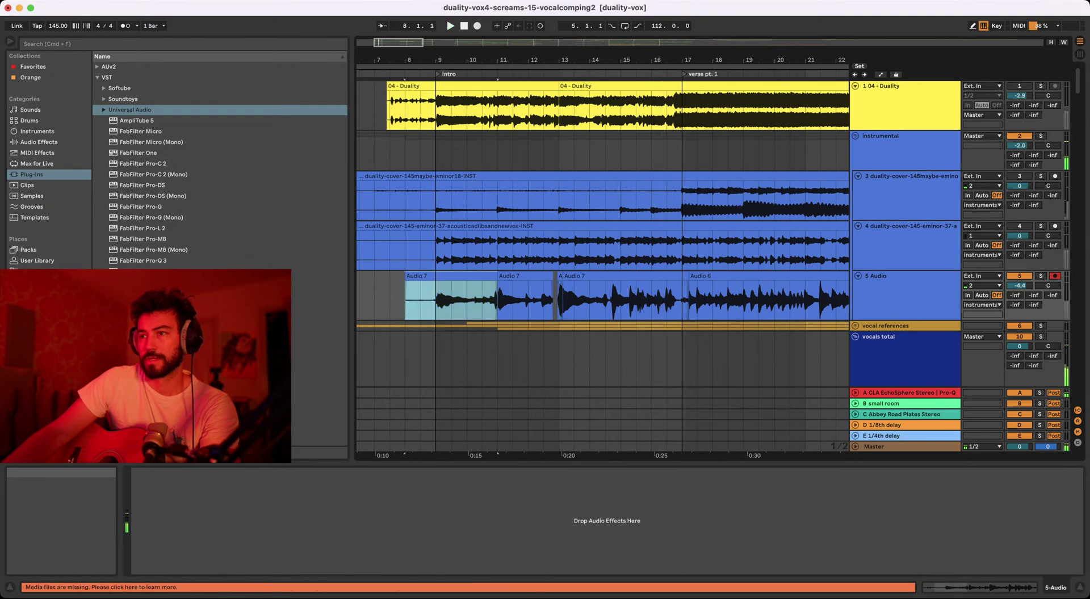
{"action": "left_click_drag", "start_coordinate": [512, 60], "coordinate": [462, 48]}
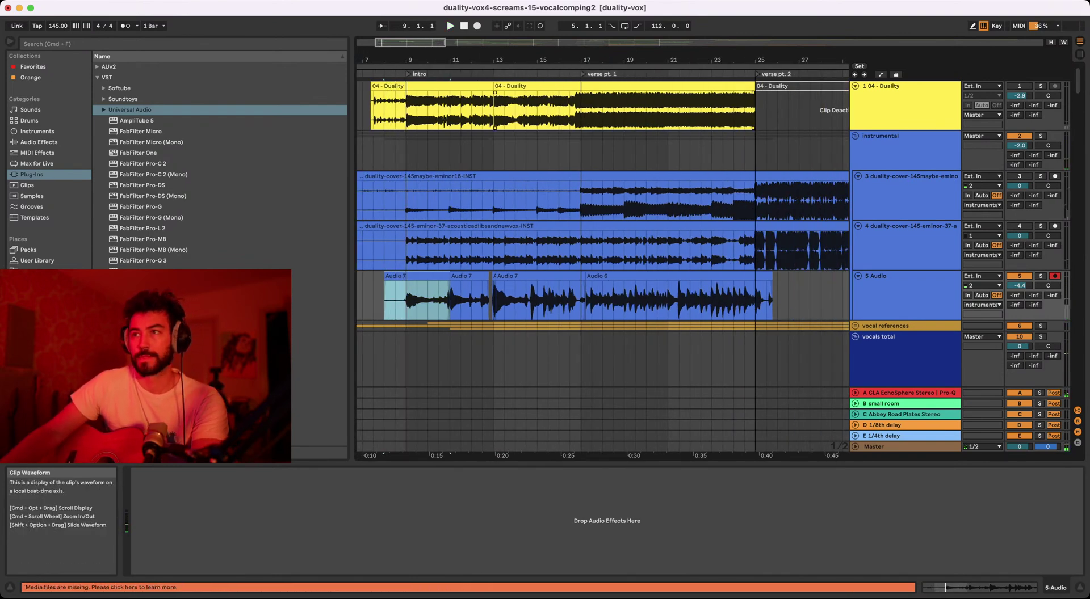
{"action": "left_click", "coordinate": [127, 26]}
{"action": "left_click", "coordinate": [477, 26]}
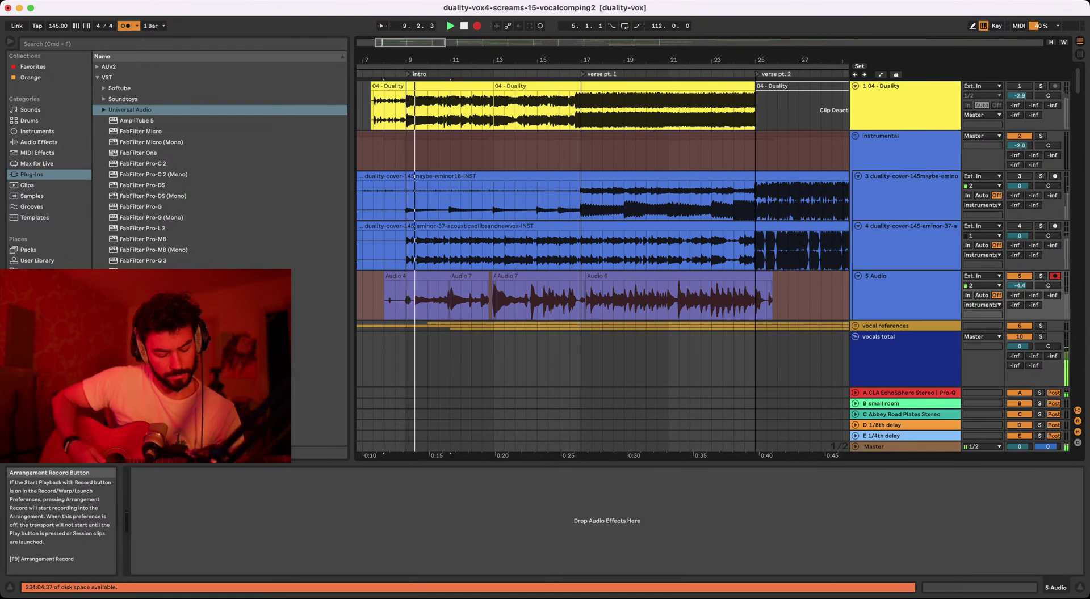
{"action": "left_click", "coordinate": [477, 26]}
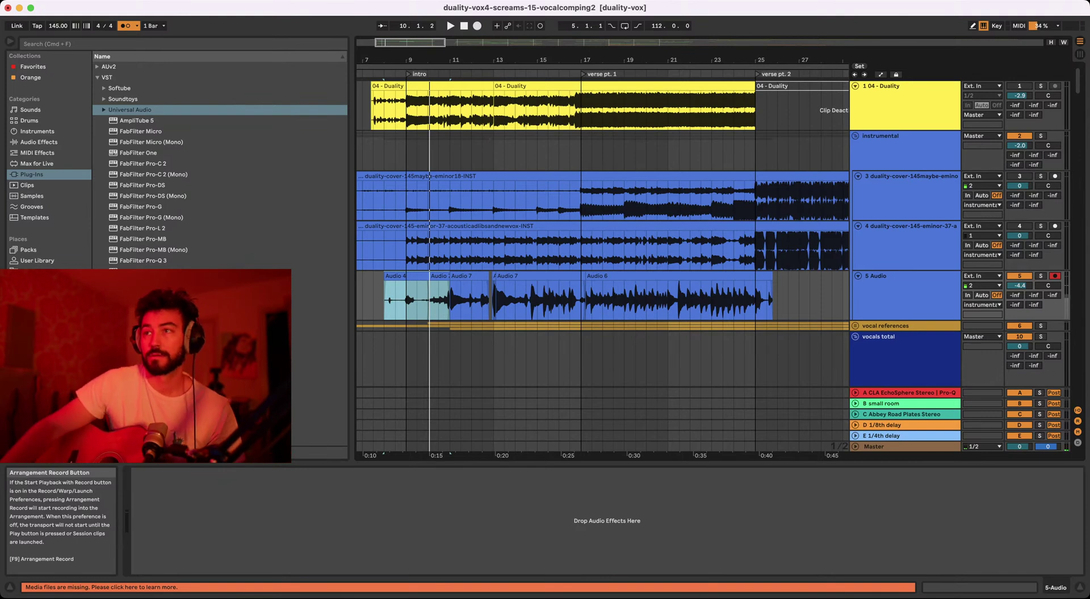
{"action": "left_click", "coordinate": [477, 25]}
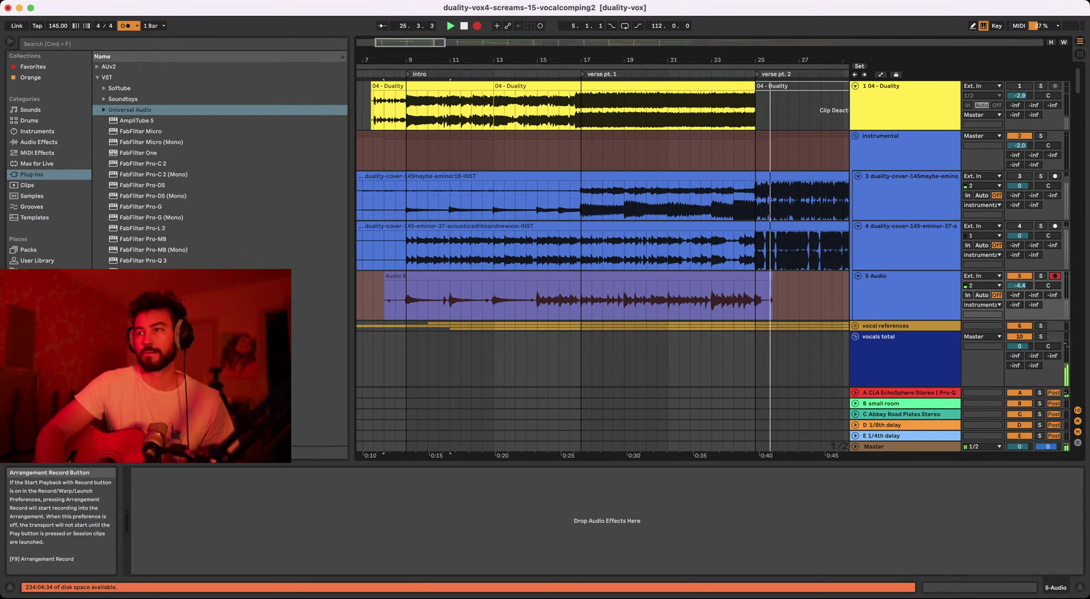
{"action": "key", "text": "space"}
- Play back the new take on track 5 Audio and set its clip gain to 7.00 dB
{"action": "key", "text": "space"}
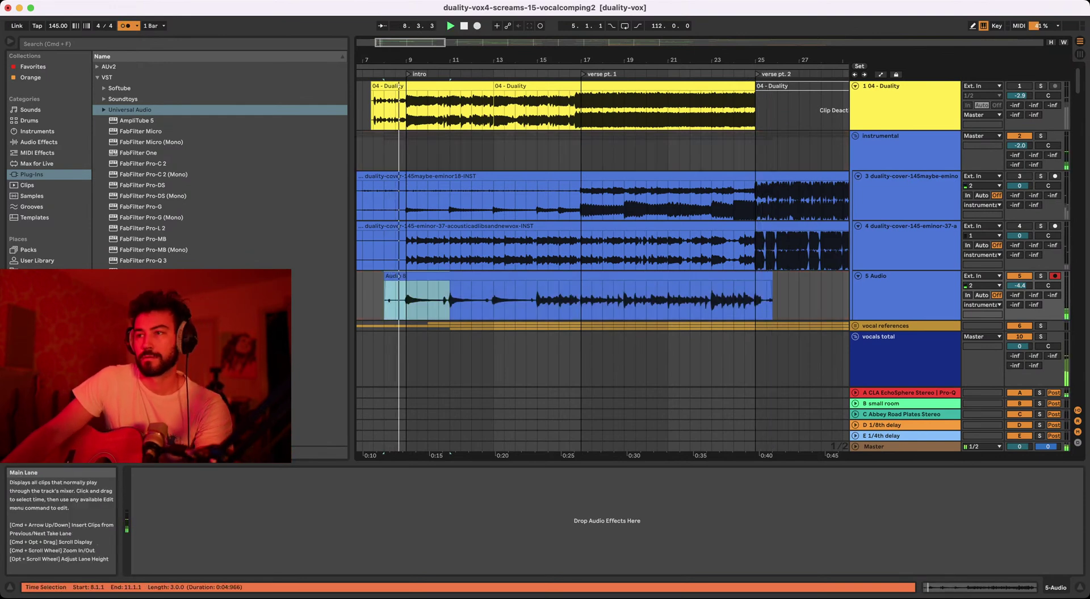
{"action": "left_click", "coordinate": [515, 300]}
{"action": "double_click", "coordinate": [515, 300]}
{"action": "left_click_drag", "start_coordinate": [205, 523], "coordinate": [206, 517]}
{"action": "left_click", "coordinate": [515, 246]}
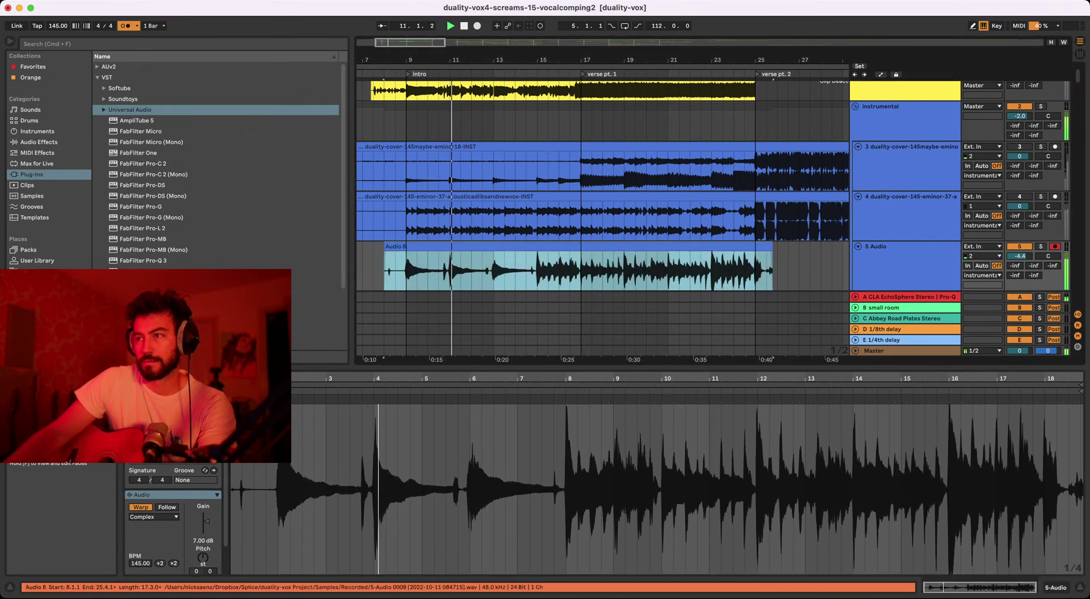
- Place the playback start at bar 9 and insert a new audio track below 5 Audio
{"action": "key", "text": "minus"}
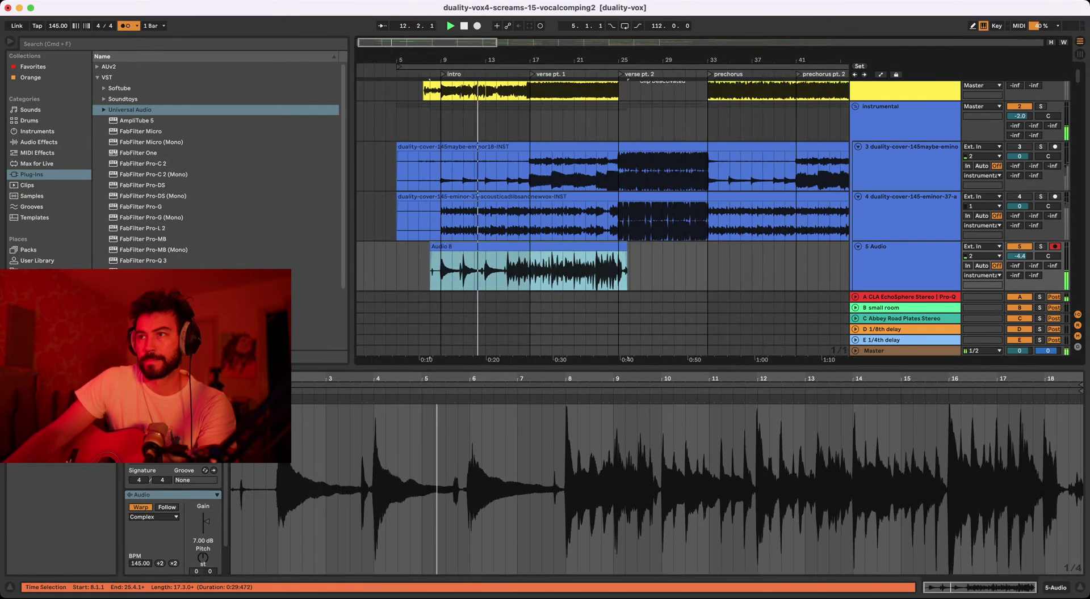
{"action": "left_click", "coordinate": [430, 122]}
{"action": "scroll", "coordinate": [603, 215], "scroll_direction": "right", "scroll_amount": 2}
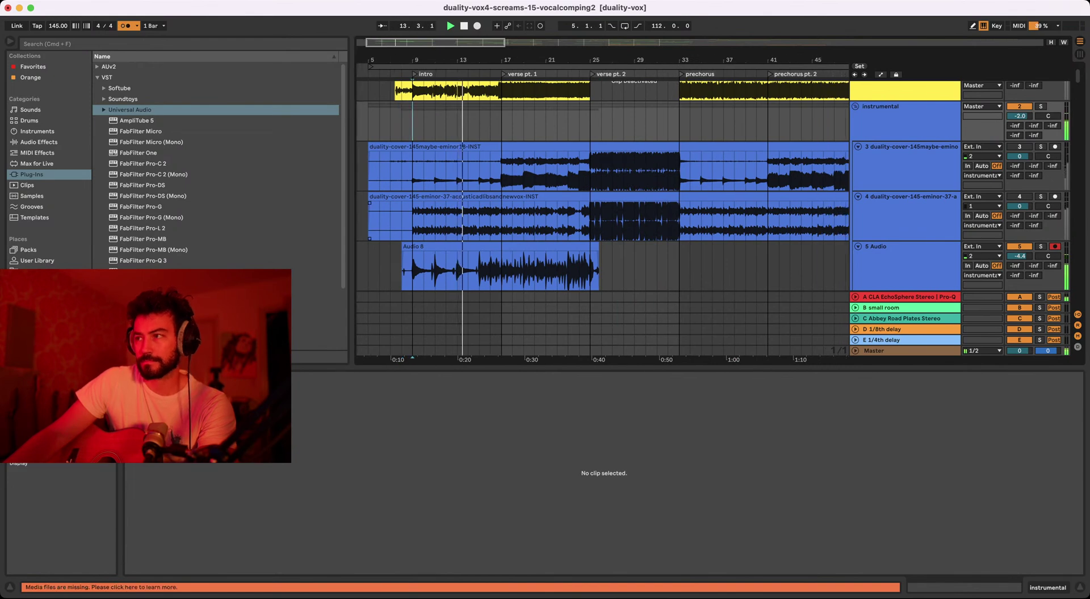
{"action": "left_click", "coordinate": [905, 246]}
{"action": "scroll", "coordinate": [602, 215], "scroll_direction": "down", "scroll_amount": 1}
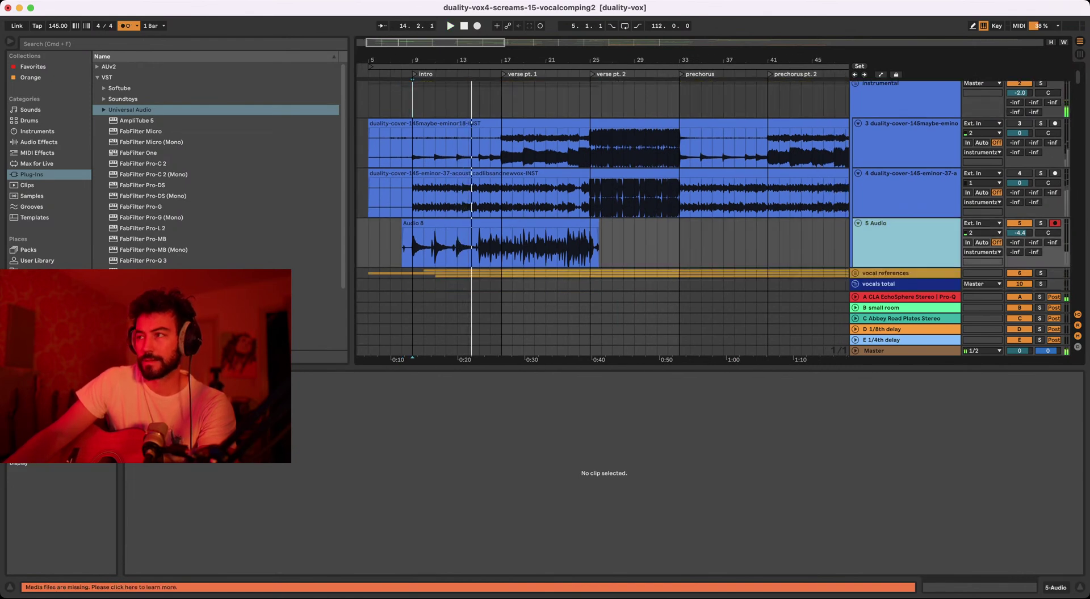
{"action": "key", "text": "super+t"}
- Pan track 5 Audio to 50L and track 6 Audio to 50R, and set track 6 Audio's input channel to 2
{"action": "key", "text": "space"}
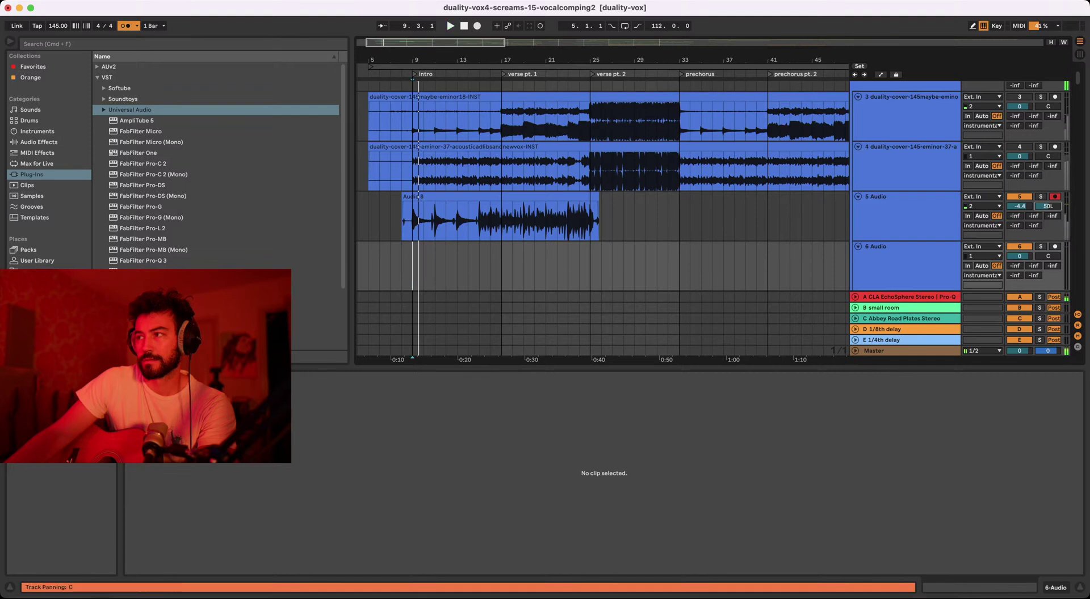
{"action": "left_click", "coordinate": [905, 247]}
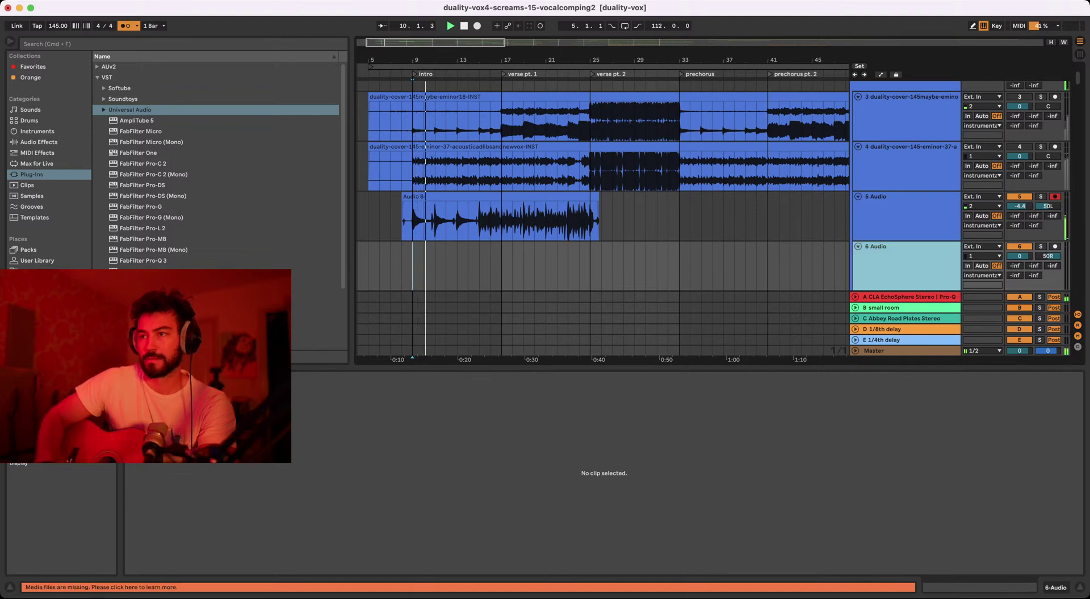
{"action": "left_click", "coordinate": [414, 196]}
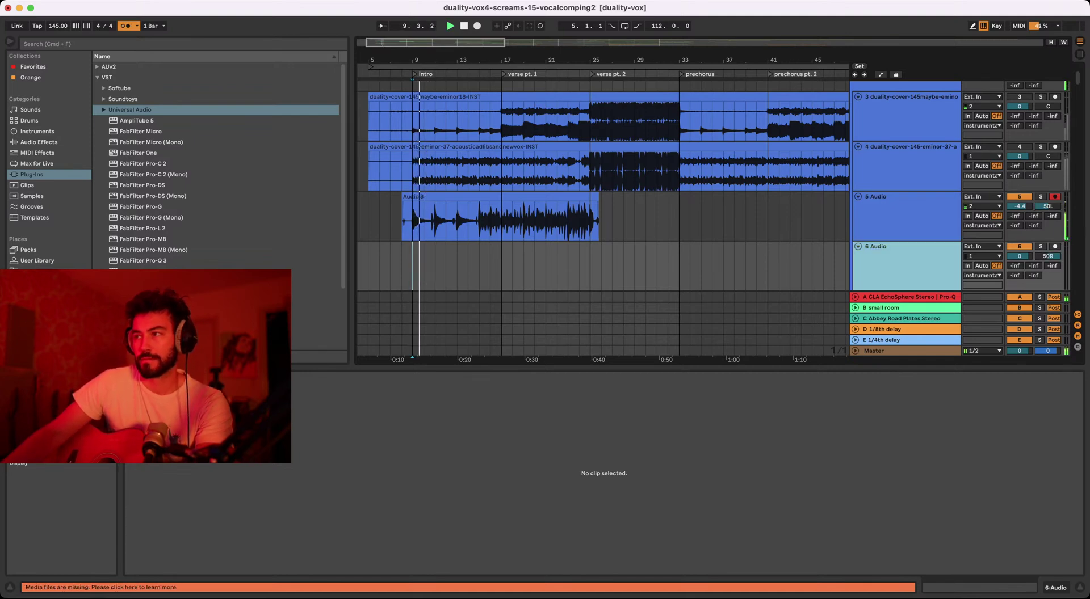
{"action": "left_click", "coordinate": [982, 256]}
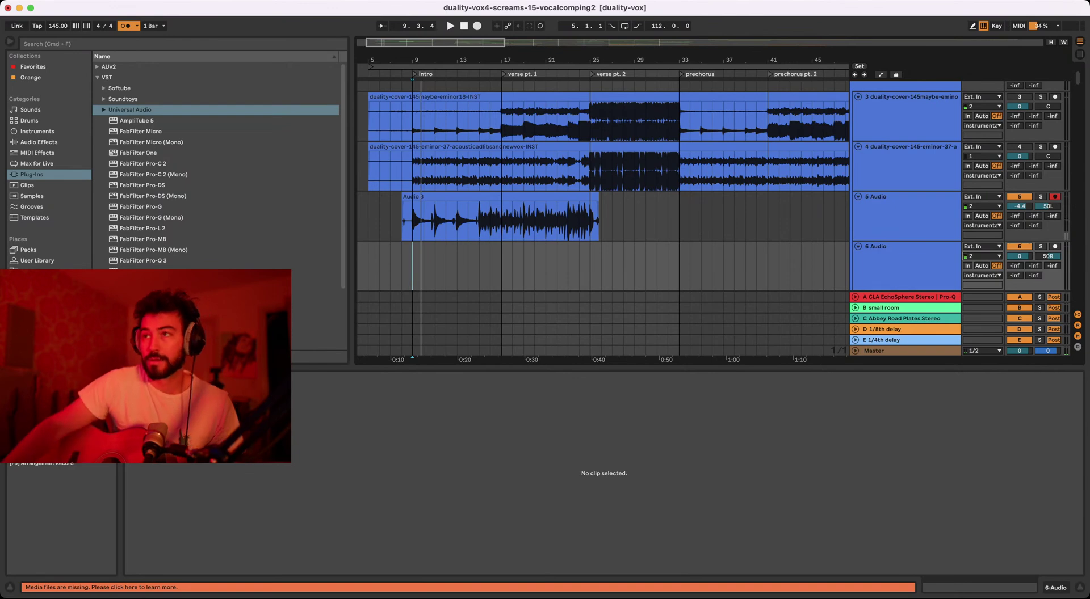
- Arm track 6 Audio instead of 5 Audio and record a second take from bar 9 to bar 26
{"action": "key", "text": "F9"}
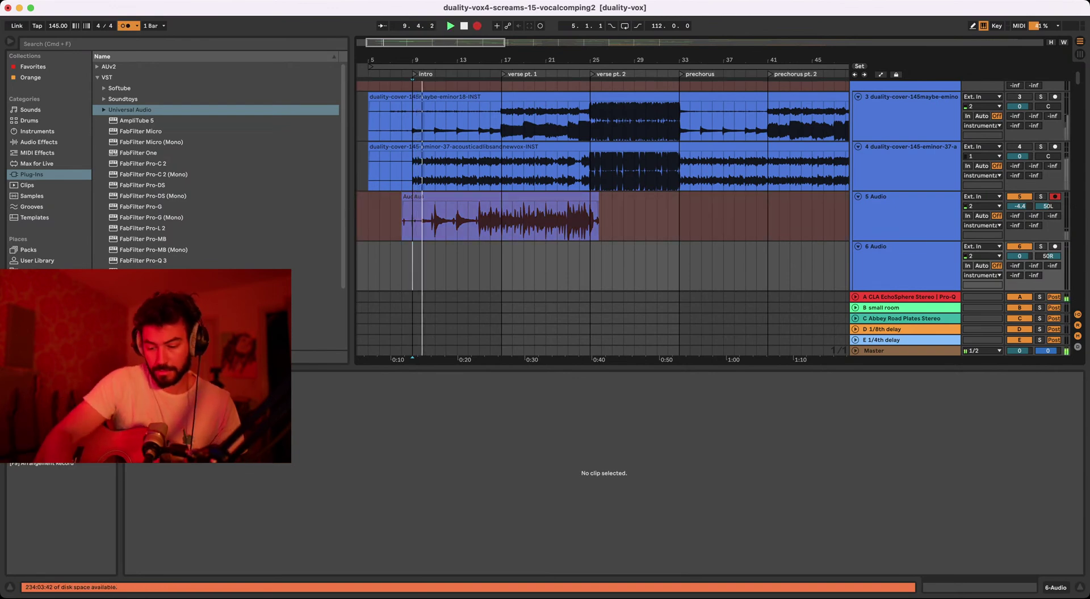
{"action": "key", "text": "F9"}
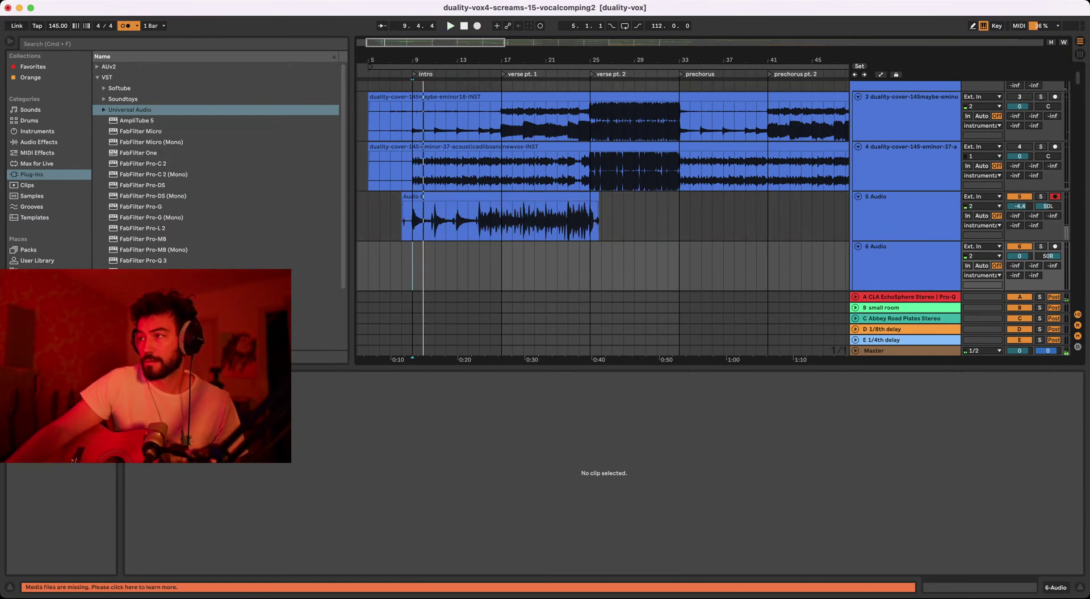
{"action": "key", "text": "c"}
{"action": "key", "text": "F9"}
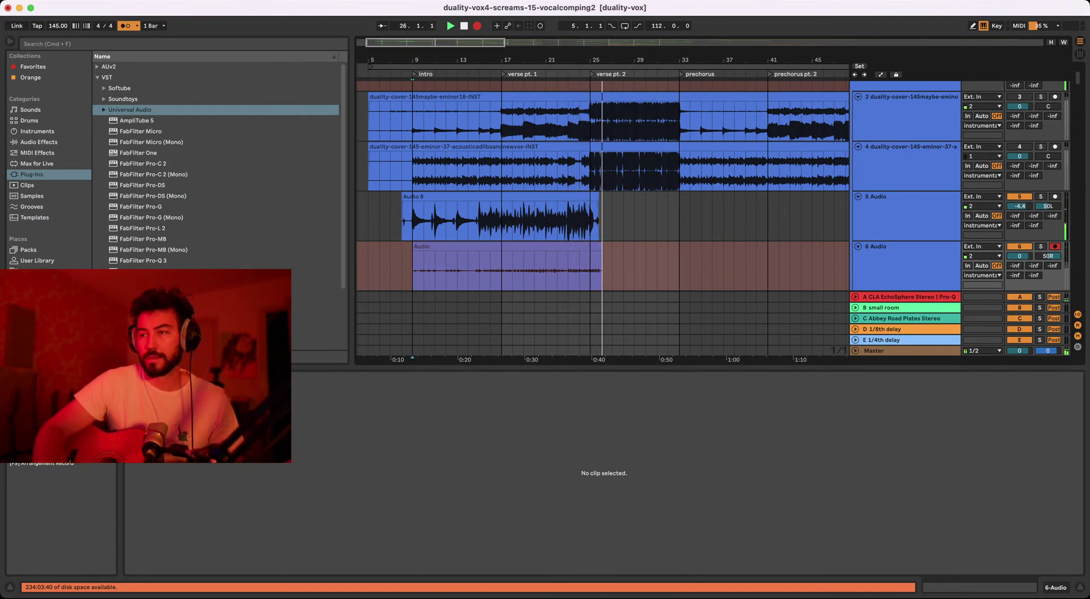
{"action": "key", "text": "space"}
- Set the gain of the new clip on track 6 Audio to 15.8 dB and trim its end to bar 25
{"action": "key", "text": "space"}
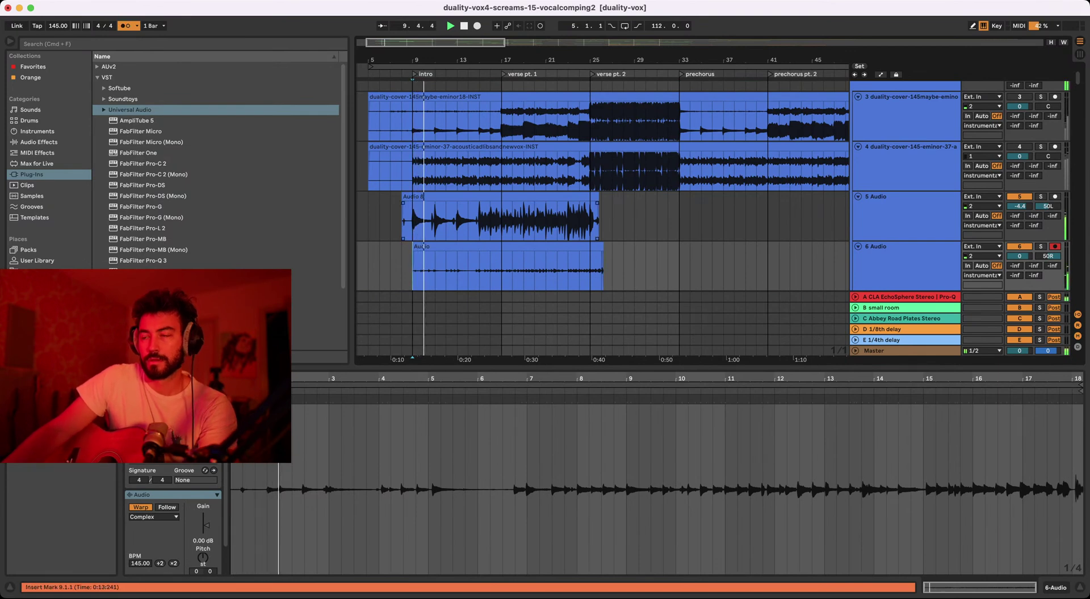
{"action": "left_click", "coordinate": [460, 246]}
{"action": "left_click_drag", "start_coordinate": [206, 526], "coordinate": [206, 518]}
{"action": "key", "text": "space"}
{"action": "key", "text": "space"}
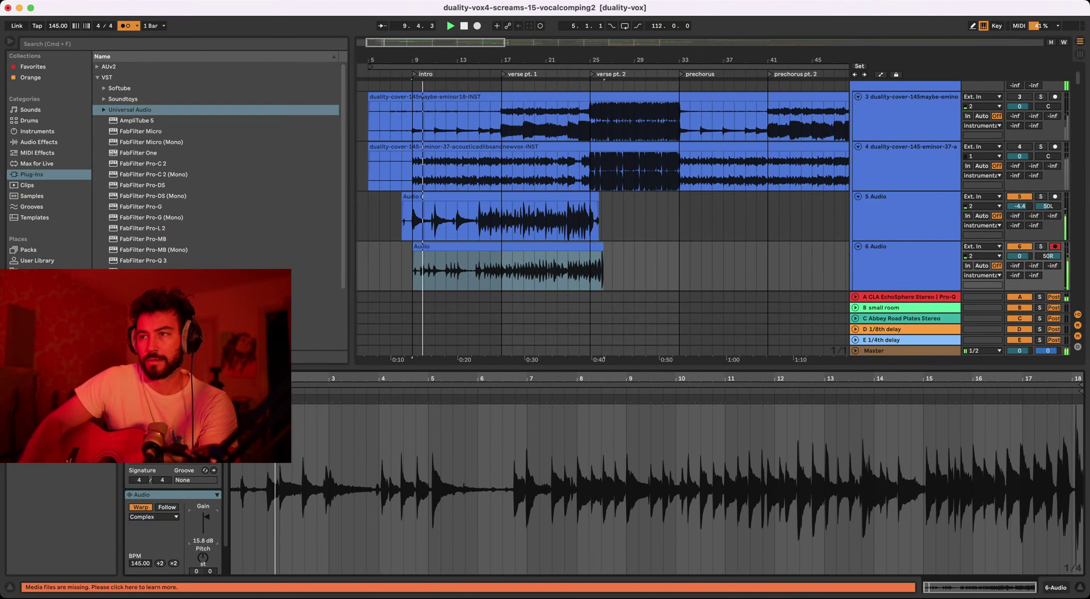
{"action": "left_click", "coordinate": [460, 247]}
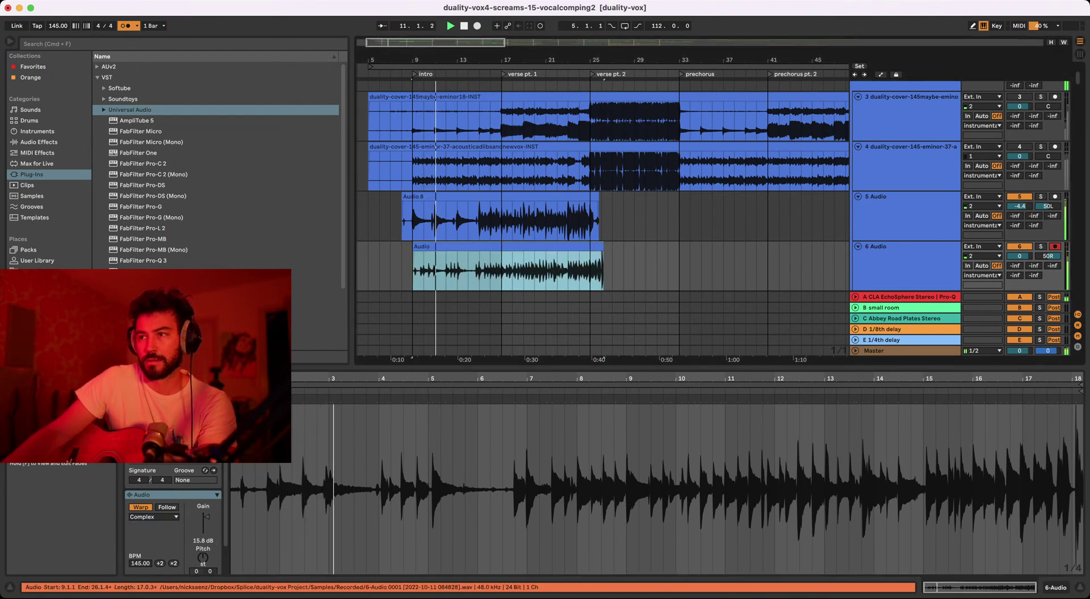
{"action": "left_click_drag", "start_coordinate": [602, 266], "coordinate": [589, 246]}
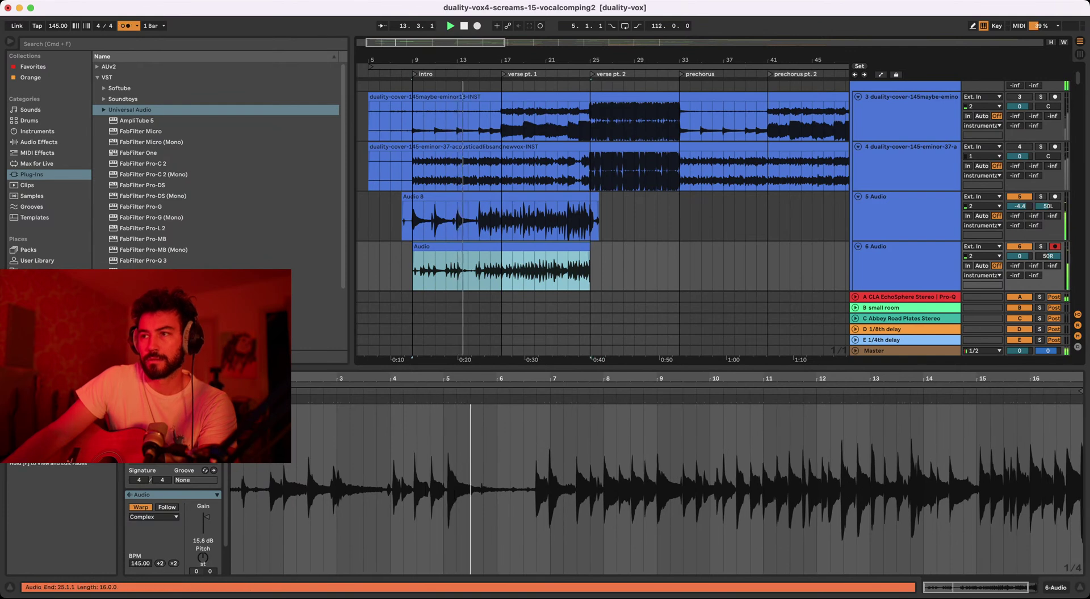
- Audition the two guitar takes with the instrumental from bar 17, the start of verse pt. 1
{"action": "key", "text": "Up"}
{"action": "key", "text": "Up"}
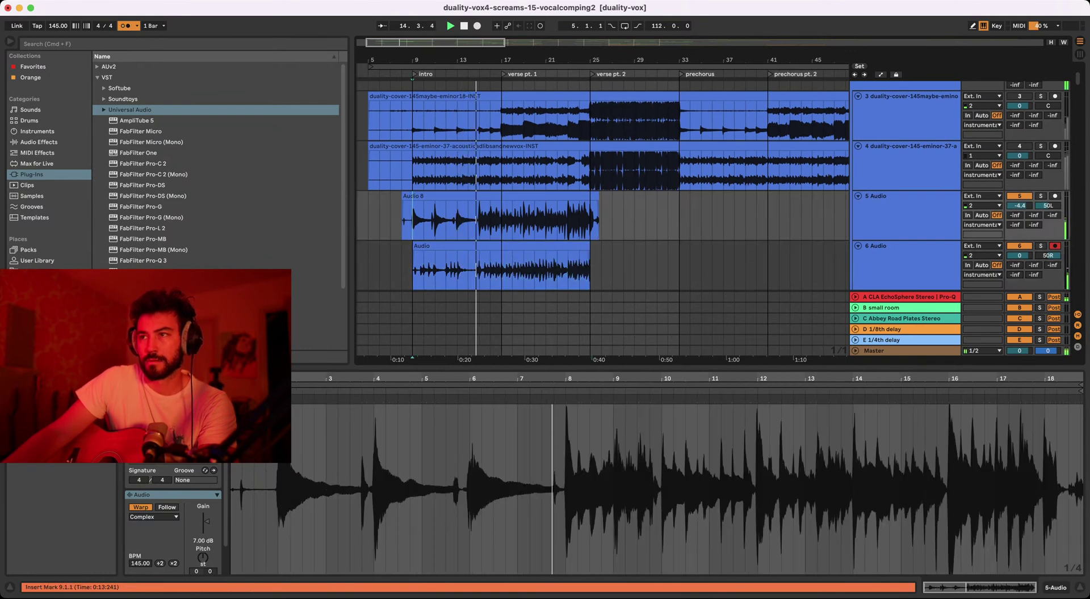
{"action": "left_click", "coordinate": [502, 171]}
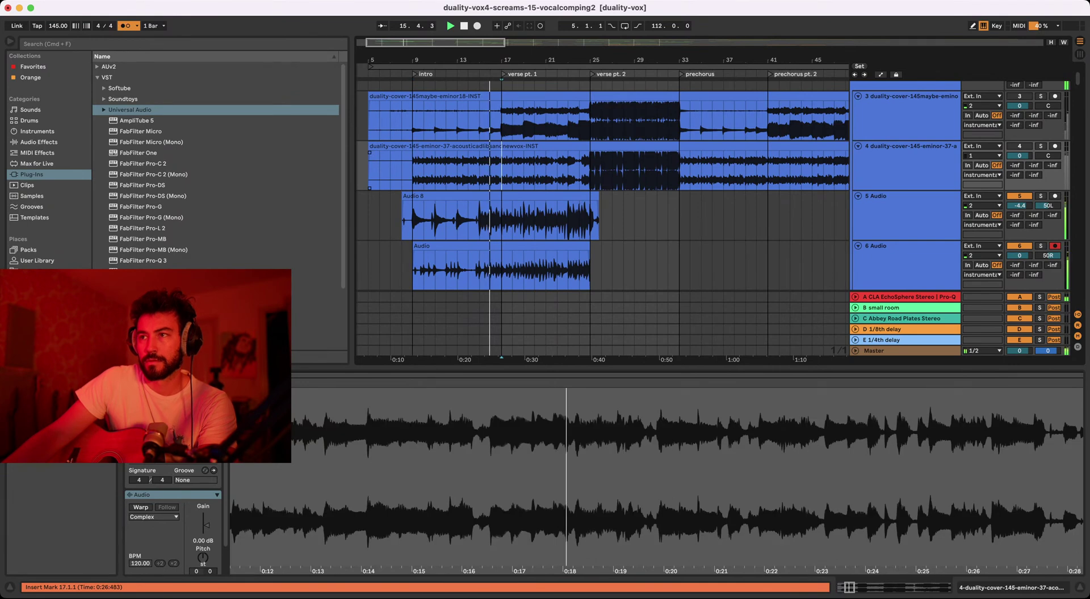
{"action": "left_click", "coordinate": [524, 120]}
{"action": "left_click", "coordinate": [502, 119]}
{"action": "left_click_drag", "start_coordinate": [523, 60], "coordinate": [523, 49]}
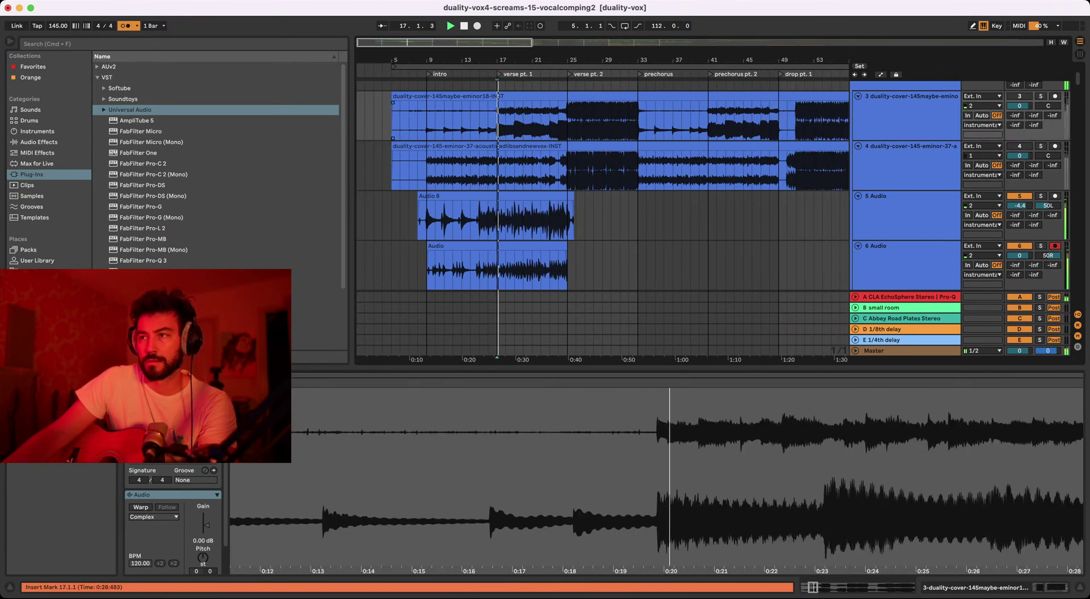
{"action": "scroll", "coordinate": [602, 216], "scroll_direction": "right", "scroll_amount": 1}
{"action": "left_click", "coordinate": [905, 215]}
{"action": "left_click", "coordinate": [431, 196]}
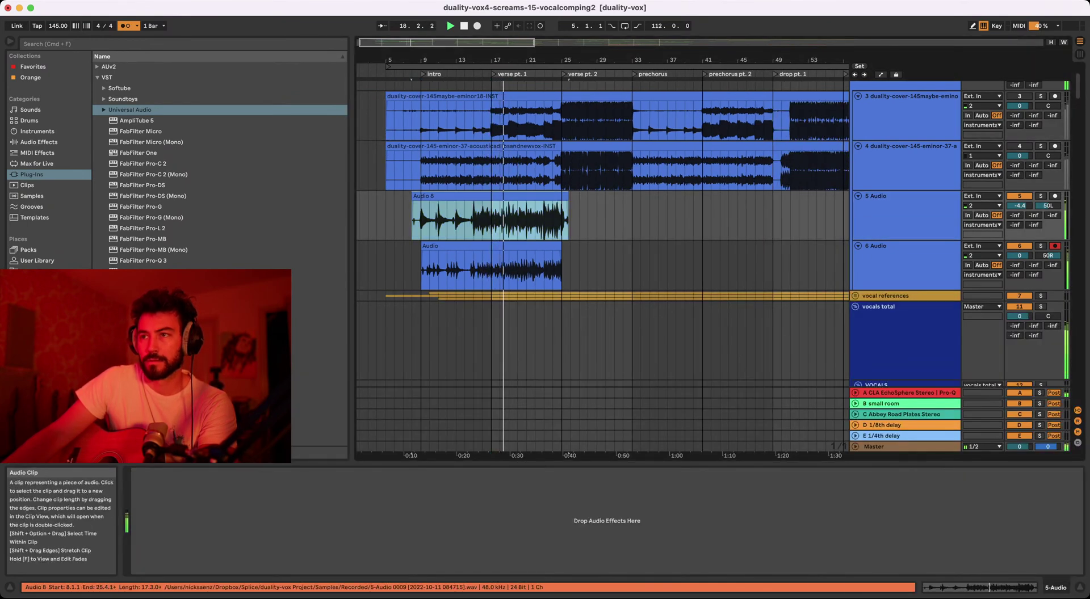
{"action": "left_click", "coordinate": [422, 170]}
{"action": "left_click_drag", "start_coordinate": [423, 60], "coordinate": [422, 53]}
{"action": "left_click", "coordinate": [413, 120]}
{"action": "scroll", "coordinate": [603, 239], "scroll_direction": "right", "scroll_amount": 1}
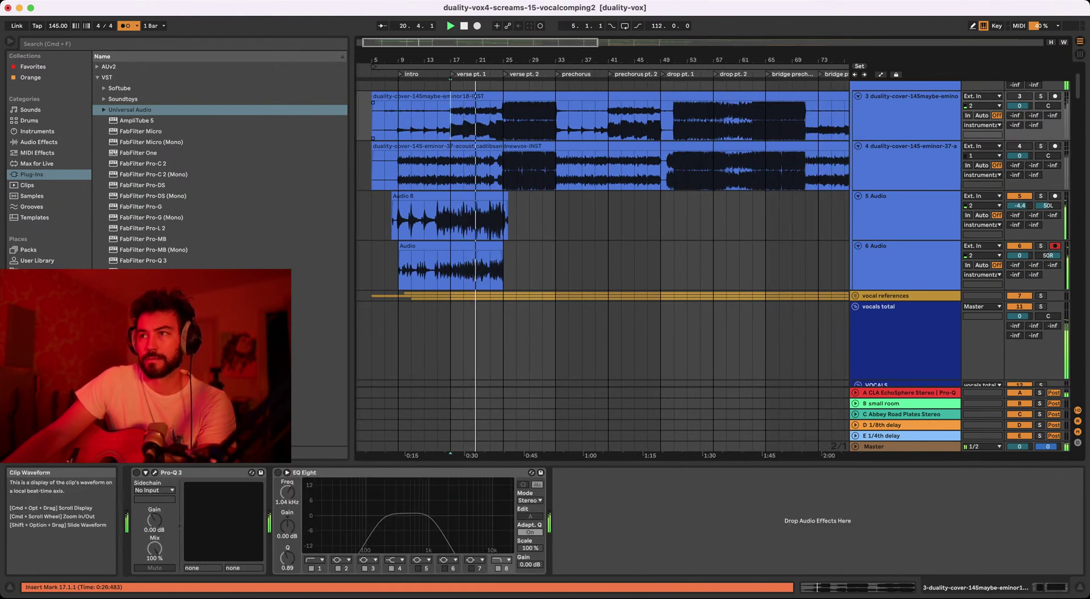
- Solo track 4, the earlier acoustic instrumental, and play it from bar 17 for comparison with the new takes
{"action": "left_click", "coordinate": [502, 119]}
{"action": "key", "text": "space"}
{"action": "left_click", "coordinate": [1040, 146]}
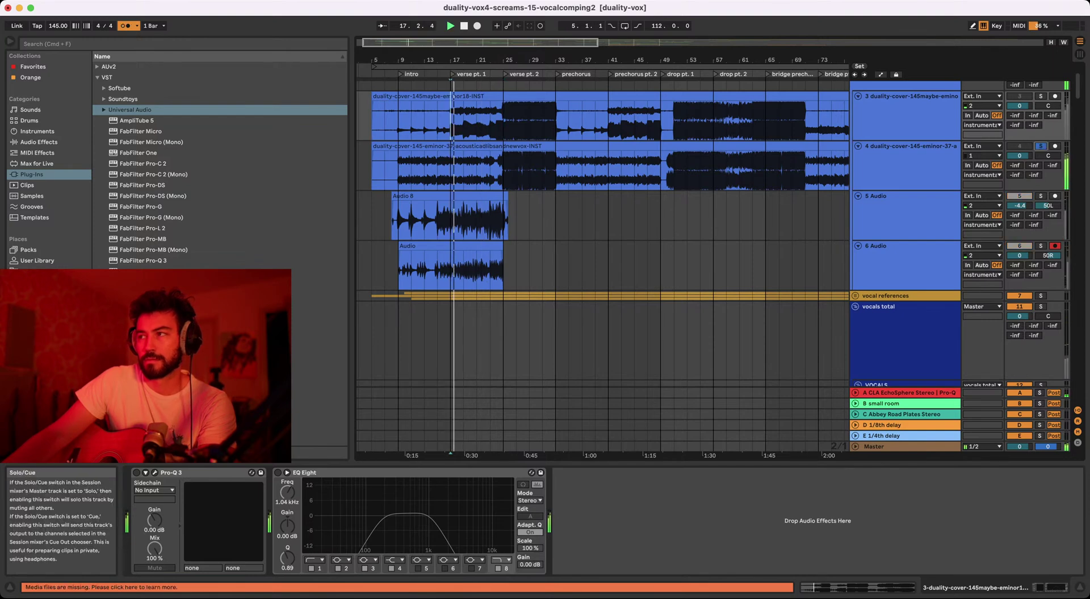
{"action": "left_click", "coordinate": [1040, 146]}
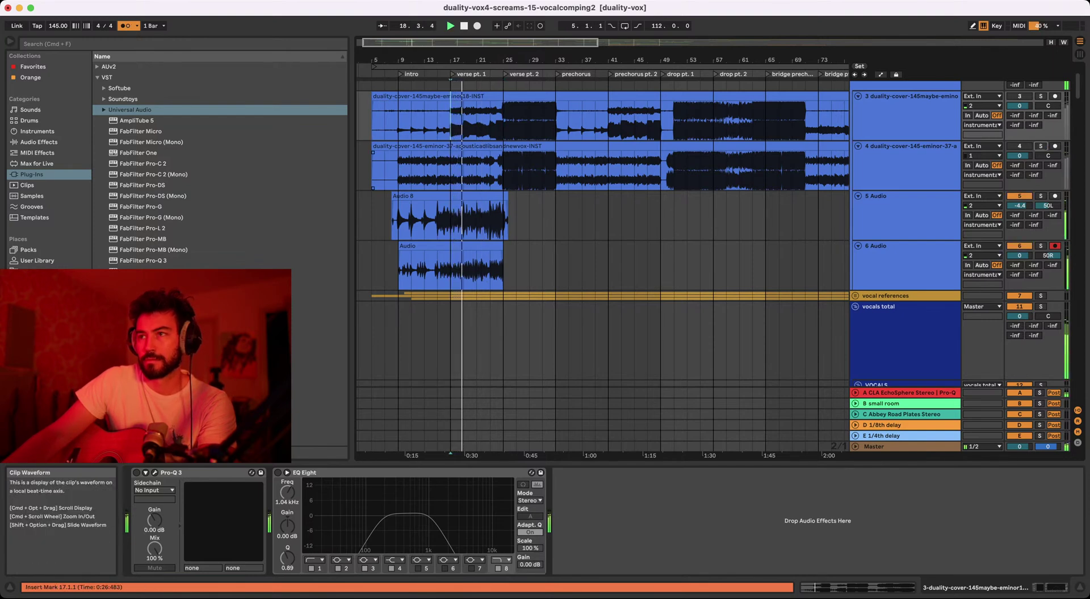
{"action": "mouse_move", "coordinate": [464, 60]}
{"action": "left_mouse_down"}
{"action": "mouse_move", "coordinate": [467, 49]}
{"action": "mouse_move", "coordinate": [451, 47]}
{"action": "left_mouse_up"}
{"action": "left_click", "coordinate": [1041, 146]}
{"action": "key", "text": "space"}
{"action": "key", "text": "space"}
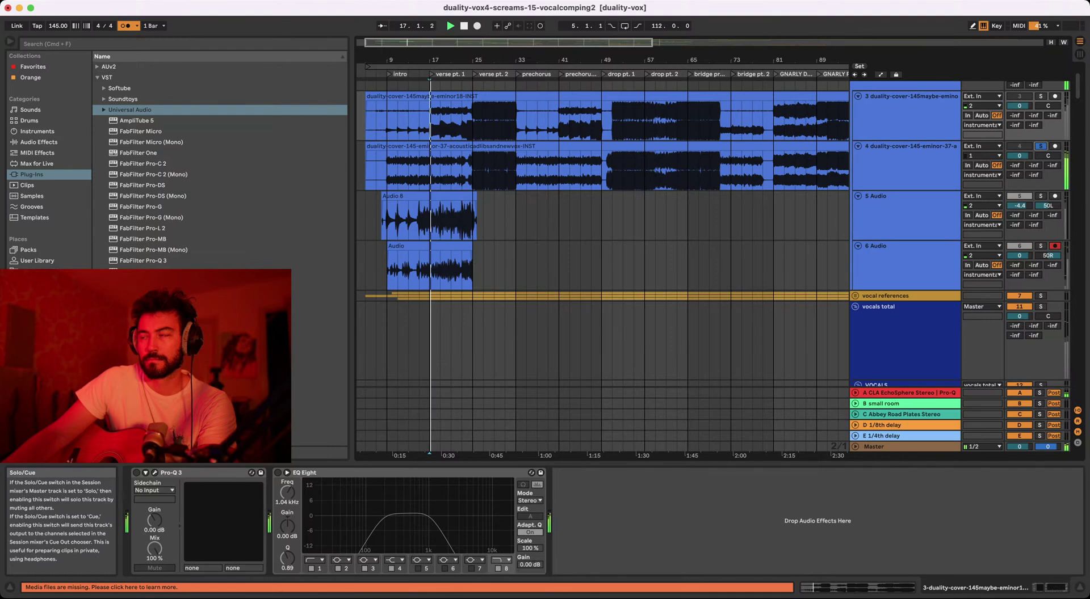
- Compare track 4 with the guitar takes by enabling it while 5 Audio and 6 Audio are muted, and swapping back
{"action": "left_click", "coordinate": [1019, 146]}
{"action": "left_click", "coordinate": [1018, 196]}
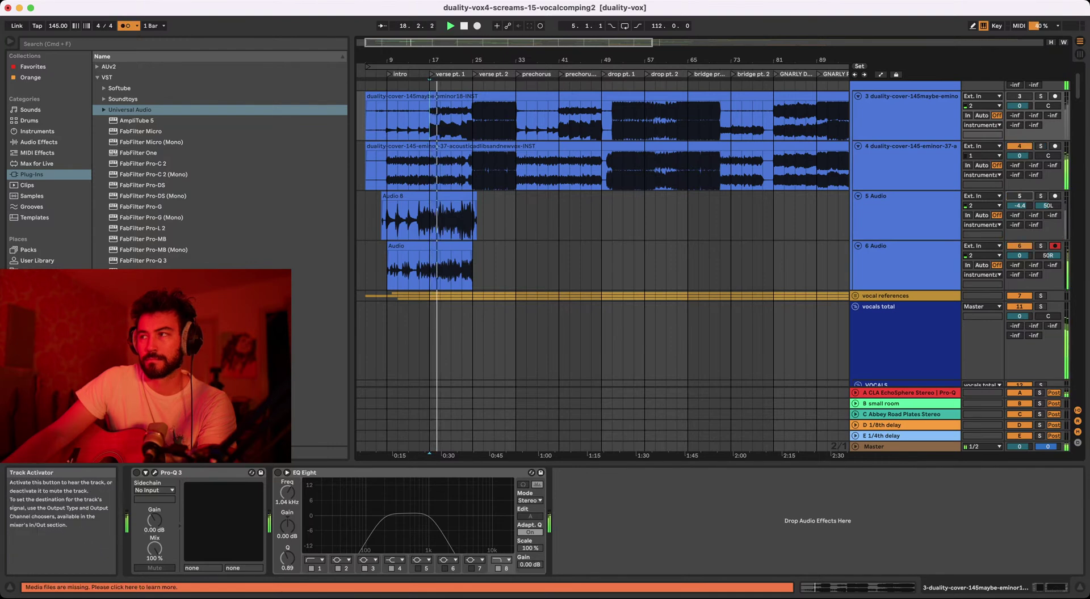
{"action": "left_click", "coordinate": [1018, 245]}
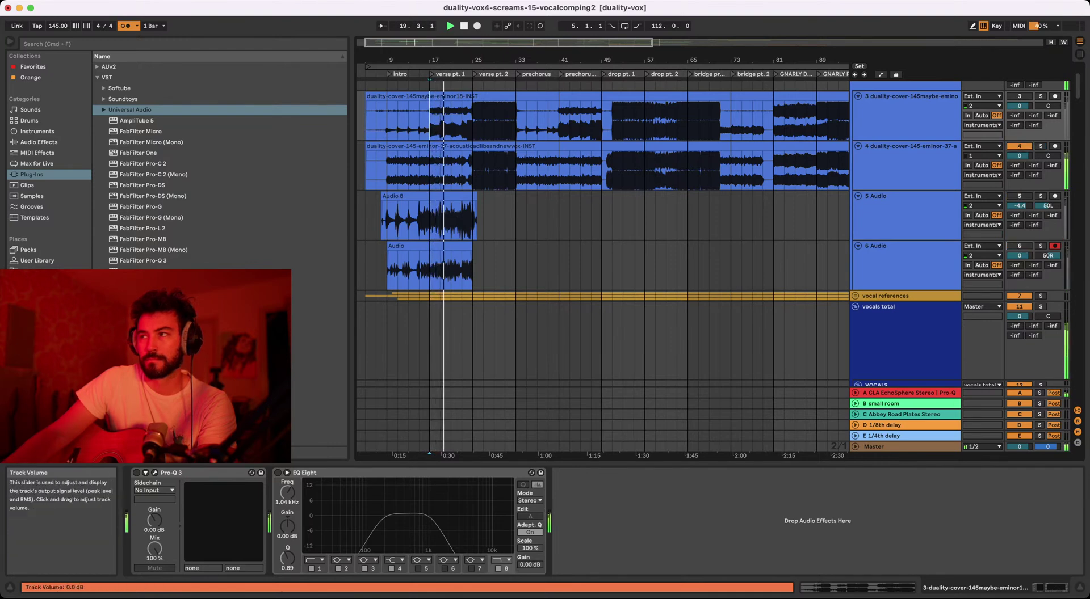
{"action": "left_click", "coordinate": [1019, 146]}
{"action": "left_click", "coordinate": [1019, 195]}
{"action": "left_click", "coordinate": [1018, 246]}
{"action": "left_click", "coordinate": [905, 196]}
{"action": "left_click", "coordinate": [906, 246], "text": "shift"}
{"action": "left_click", "coordinate": [903, 219]}
{"action": "left_click", "coordinate": [902, 266], "text": "shift"}
- Activate track 4 and play the mix from bar 25, the start of verse pt. 2
{"action": "left_click_drag", "start_coordinate": [466, 60], "coordinate": [466, 57]}
{"action": "left_click", "coordinate": [472, 120]}
{"action": "left_click_drag", "start_coordinate": [472, 60], "coordinate": [472, 57]}
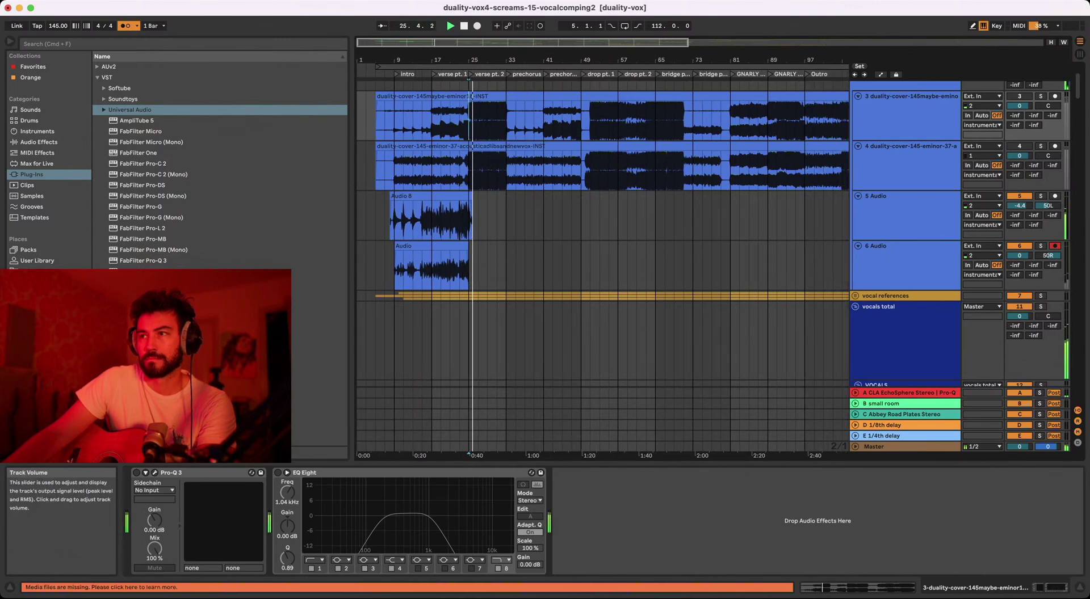
{"action": "key", "text": "space"}
{"action": "key", "text": "space"}
{"action": "left_click", "coordinate": [1019, 146]}
{"action": "key", "text": "space"}
{"action": "key", "text": "space"}
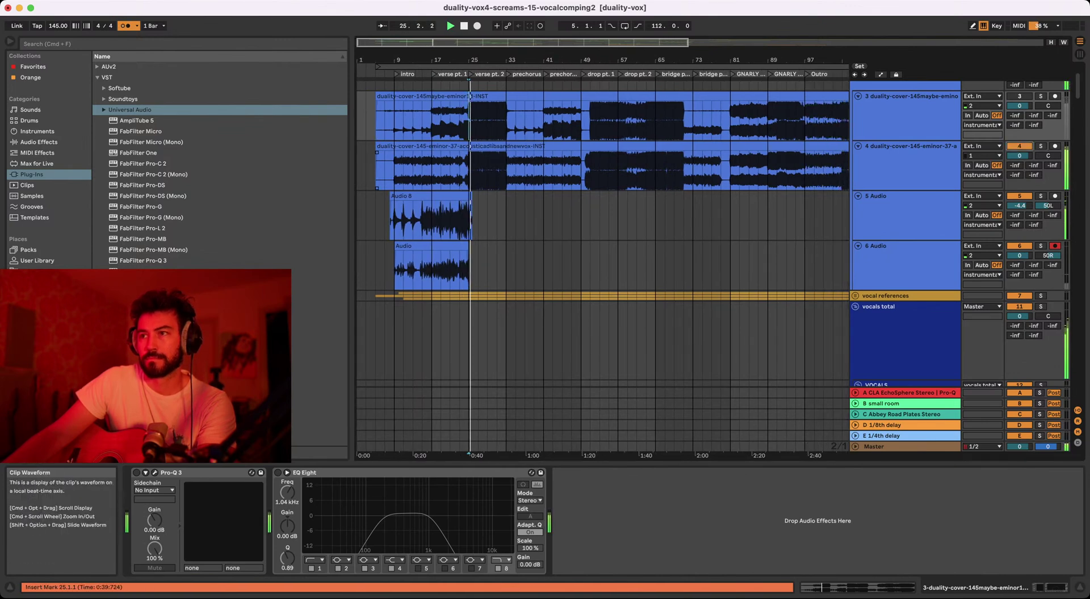
- Split the instrumental clip on track 4 at bars 9 and 25
{"action": "left_click_drag", "start_coordinate": [469, 170], "coordinate": [394, 169]}
{"action": "key", "text": "super+e"}
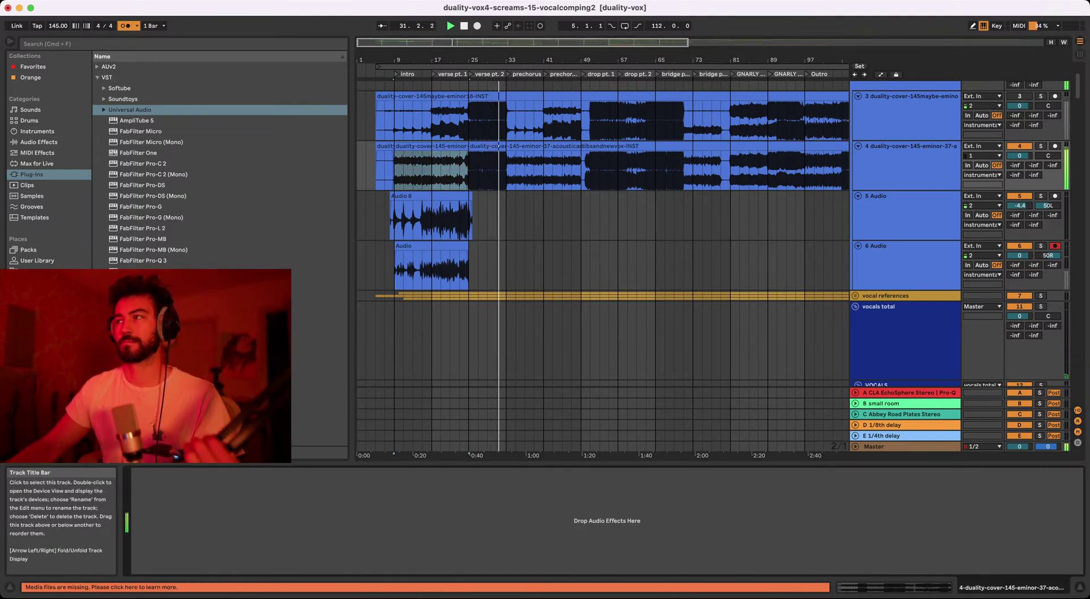
{"action": "left_click", "coordinate": [905, 156]}
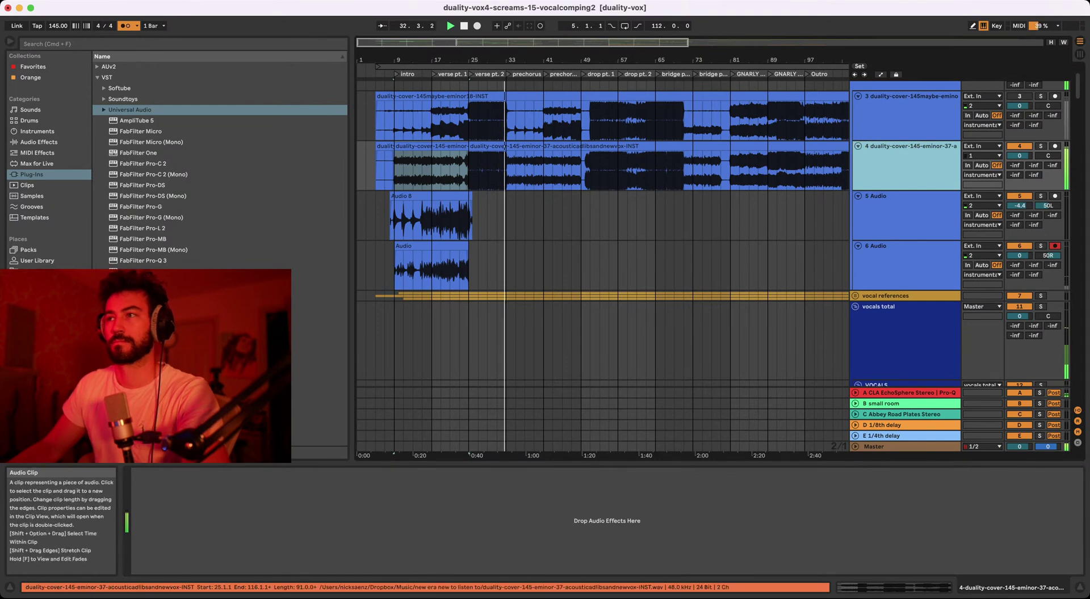
- Play the mix from the prechorus at bar 33 and from the drop pt. 1 section
{"action": "left_click", "coordinate": [506, 120]}
{"action": "left_click_drag", "start_coordinate": [506, 61], "coordinate": [506, 58]}
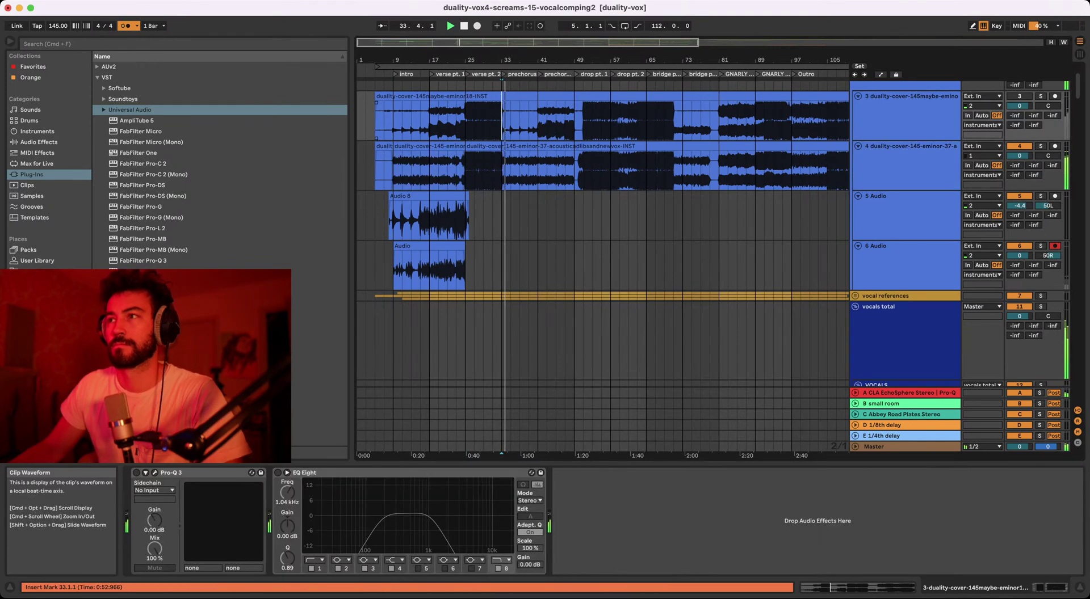
{"action": "left_click", "coordinate": [575, 120]}
{"action": "mouse_move", "coordinate": [579, 59]}
{"action": "left_mouse_down"}
{"action": "mouse_move", "coordinate": [579, 73]}
{"action": "mouse_move", "coordinate": [579, 59]}
{"action": "mouse_move", "coordinate": [595, 54]}
{"action": "mouse_move", "coordinate": [572, 58]}
{"action": "left_mouse_up"}
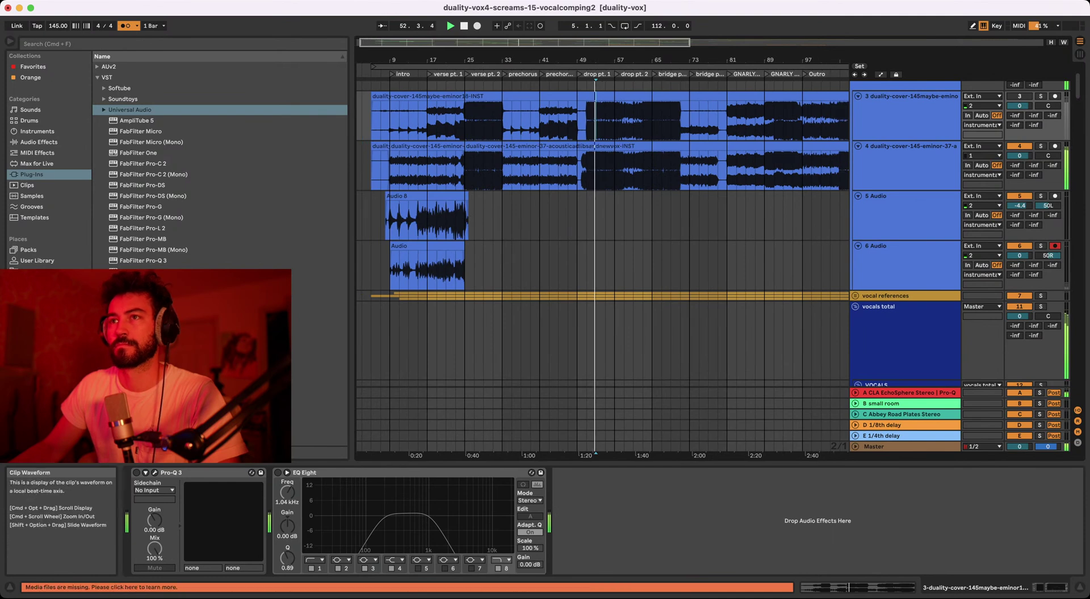
- Turn off the metronome and play the mix from the intro at bar 9
{"action": "left_click", "coordinate": [125, 25]}
{"action": "left_click_drag", "start_coordinate": [429, 60], "coordinate": [427, 103]}
{"action": "left_click", "coordinate": [424, 170]}
{"action": "key", "text": "space"}
{"action": "key", "text": "space"}
{"action": "left_click", "coordinate": [424, 122]}
{"action": "left_click_drag", "start_coordinate": [430, 60], "coordinate": [394, 61]}
{"action": "left_click", "coordinate": [393, 121]}
{"action": "key", "text": "space"}
{"action": "key", "text": "space"}
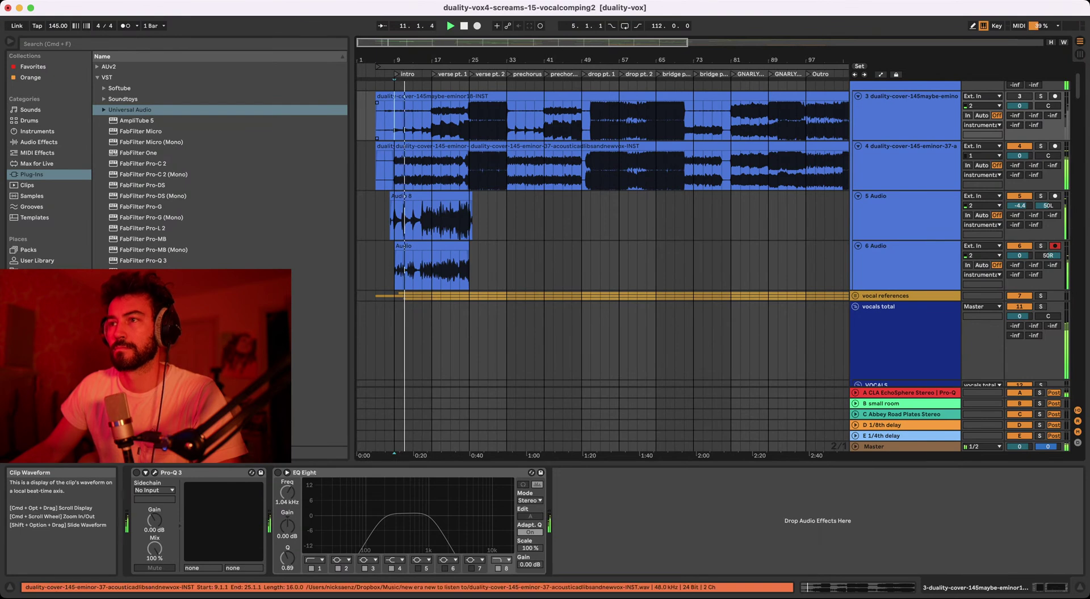
- Trim the start of the guitar clip on track 5 Audio to bar 9
{"action": "left_click", "coordinate": [426, 222]}
{"action": "left_click_drag", "start_coordinate": [390, 196], "coordinate": [394, 196]}
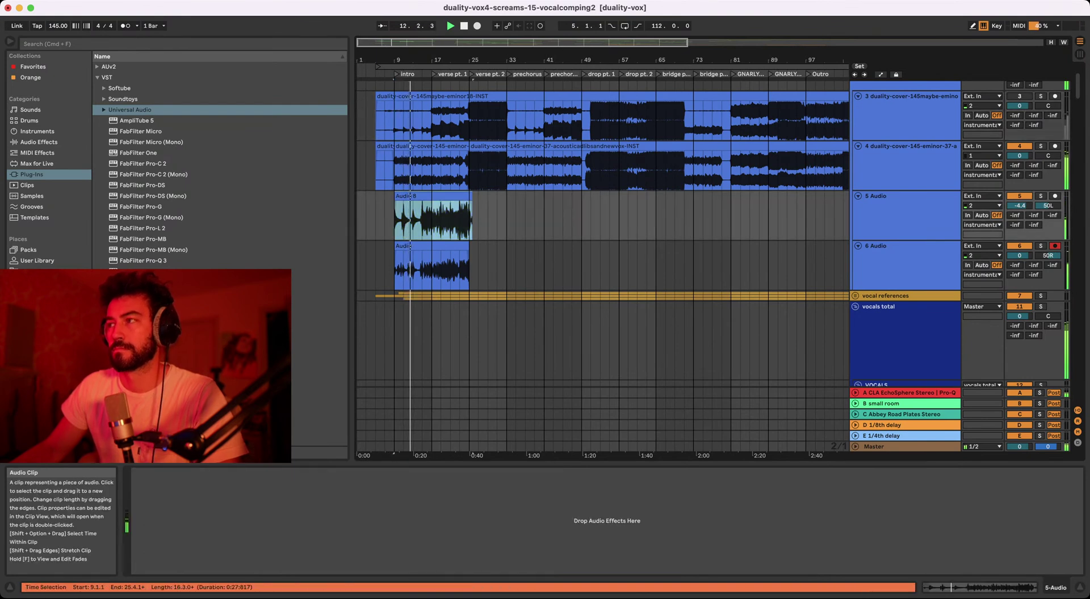
- Try to group tracks 5 Audio and 6 Audio
{"action": "left_click", "coordinate": [906, 216]}
{"action": "left_click", "coordinate": [908, 265], "text": "shift"}
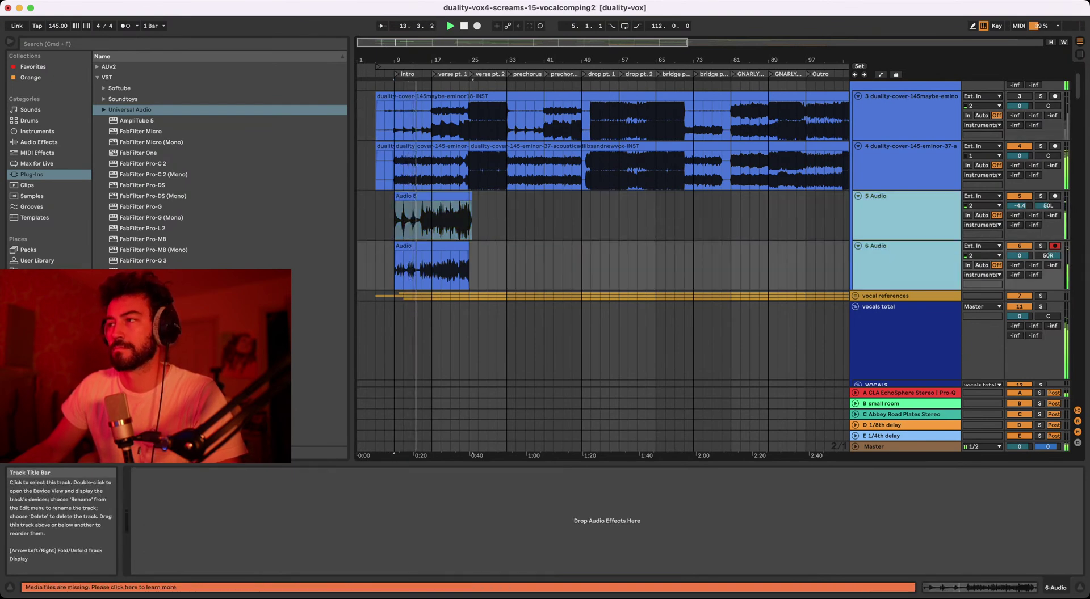
{"action": "key", "text": "super+g"}
{"action": "key", "text": "super+z"}
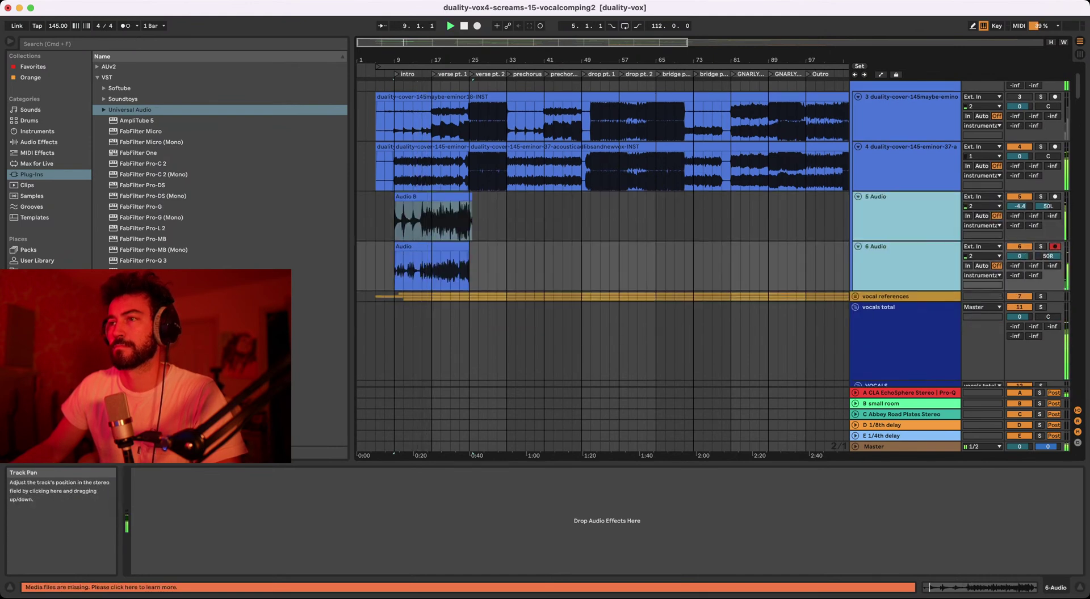
- Solo tracks 5 Audio and 6 Audio together and restart playback from bar 9
{"action": "left_click", "coordinate": [1040, 246]}
{"action": "key", "text": "space"}
{"action": "key", "text": "space"}
{"action": "left_click", "coordinate": [905, 215]}
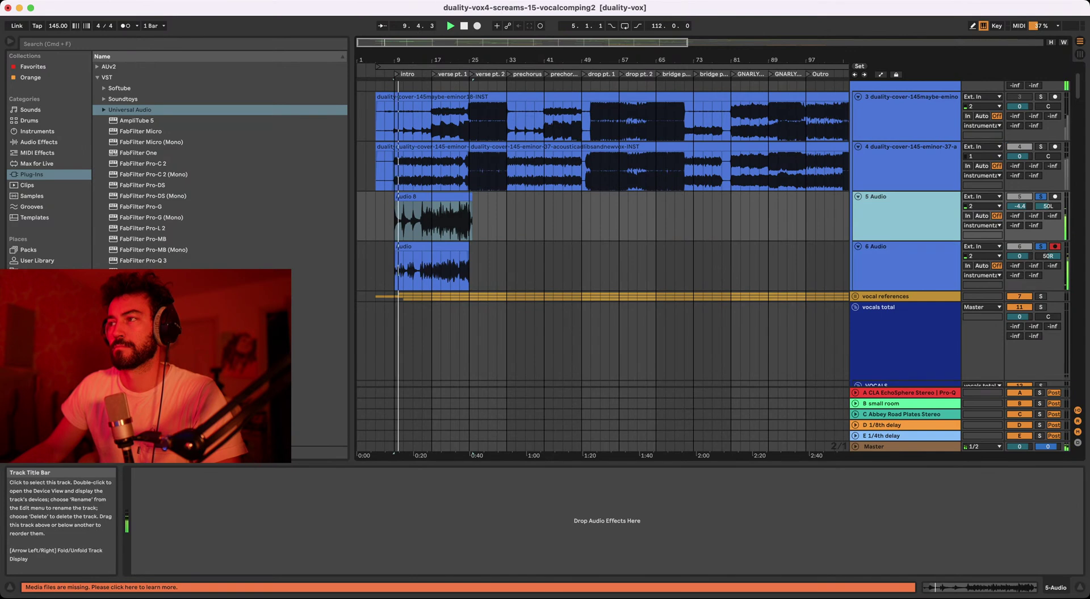
{"action": "left_click", "coordinate": [905, 266], "text": "shift"}
- Listen to the soloed guitar takes through the intro and verse pt. 1, up to bar 25
{"action": "left_click_drag", "start_coordinate": [405, 60], "coordinate": [459, 56]}
{"action": "left_click", "coordinate": [393, 118]}
{"action": "scroll", "coordinate": [396, 118], "scroll_direction": "left", "scroll_amount": 1}
{"action": "left_click", "coordinate": [396, 118]}
{"action": "scroll", "coordinate": [422, 118], "scroll_direction": "left", "scroll_amount": 1}
{"action": "left_click", "coordinate": [443, 118]}
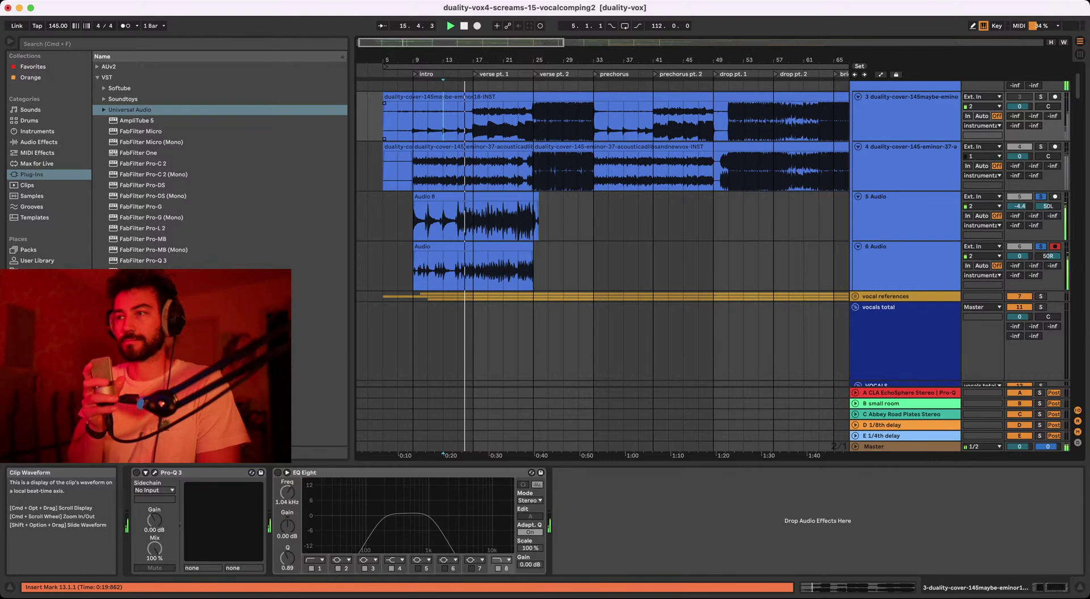
{"action": "left_click", "coordinate": [413, 118]}
{"action": "scroll", "coordinate": [413, 118], "scroll_direction": "right", "scroll_amount": 1}
{"action": "left_click_drag", "start_coordinate": [441, 60], "coordinate": [441, 55]}
{"action": "scroll", "coordinate": [602, 247], "scroll_direction": "right", "scroll_amount": 1}
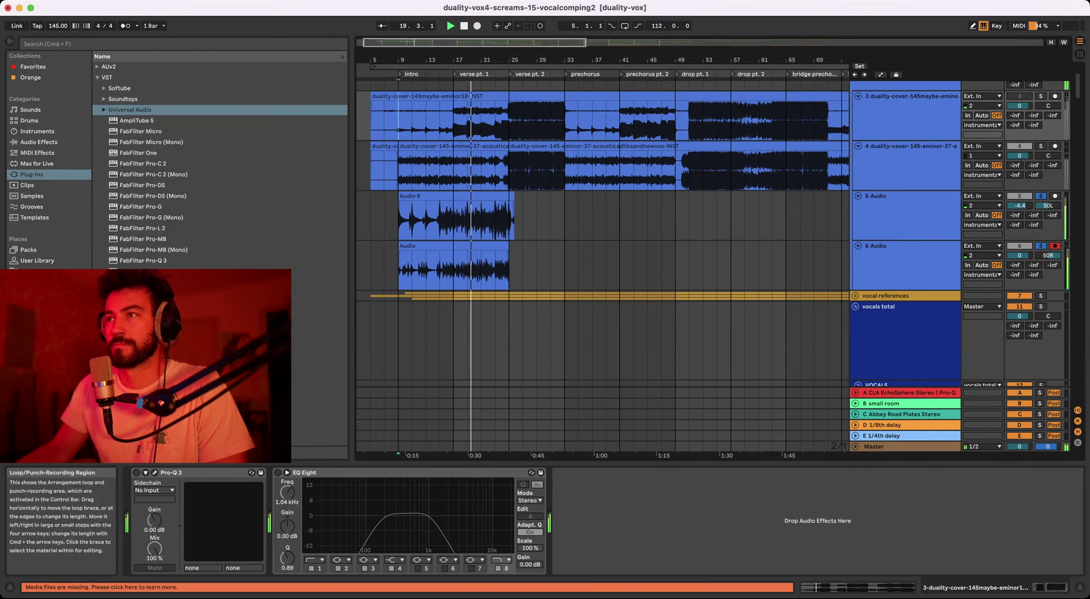
{"action": "scroll", "coordinate": [603, 247], "scroll_direction": "down", "scroll_amount": 1}
{"action": "left_click", "coordinate": [418, 118]}
{"action": "left_click", "coordinate": [441, 118]}
{"action": "left_click_drag", "start_coordinate": [441, 60], "coordinate": [442, 53]}
{"action": "scroll", "coordinate": [465, 96], "scroll_direction": "down", "scroll_amount": 2}
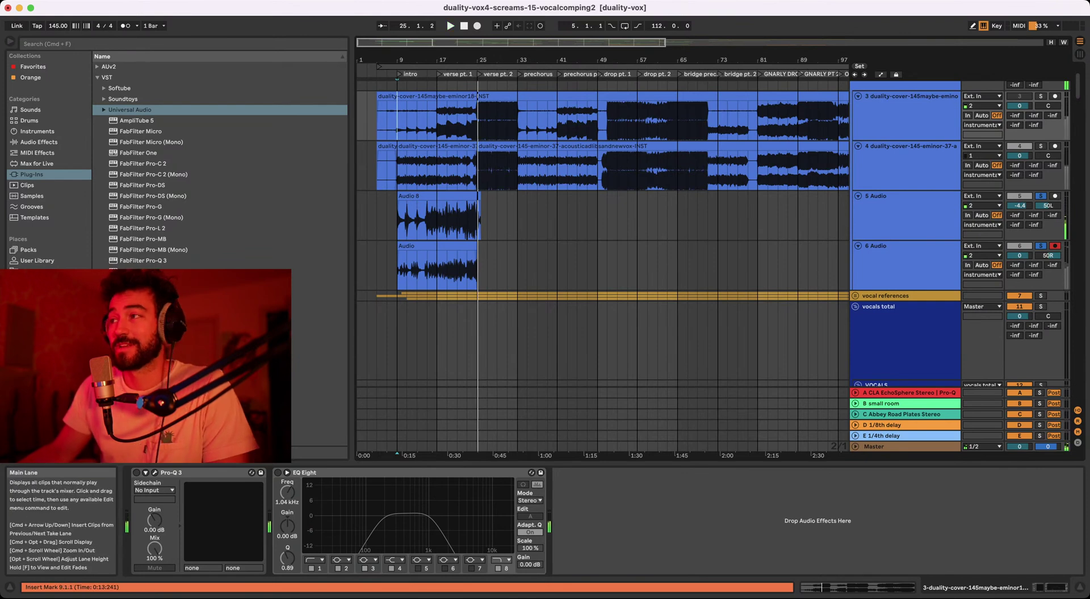
- Look through the vocal tracks down to the lead vox group and place the playback start back at bar 9
{"action": "left_click", "coordinate": [905, 196]}
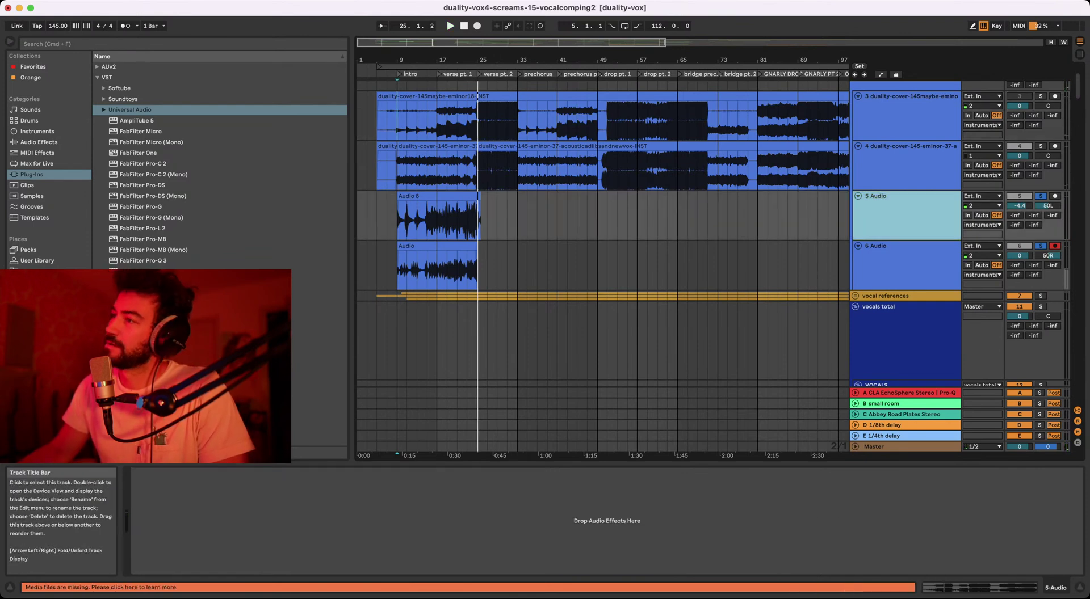
{"action": "left_click", "coordinate": [905, 245], "text": "shift"}
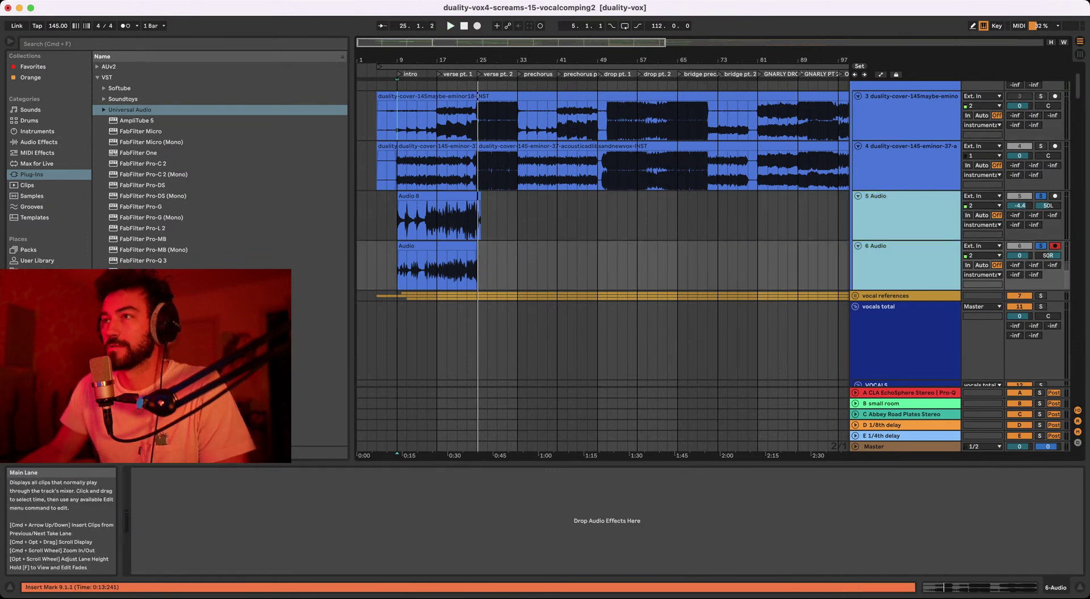
{"action": "left_click_drag", "start_coordinate": [477, 59], "coordinate": [477, 48]}
{"action": "left_click", "coordinate": [391, 116]}
{"action": "scroll", "coordinate": [601, 233], "scroll_direction": "down", "scroll_amount": 8}
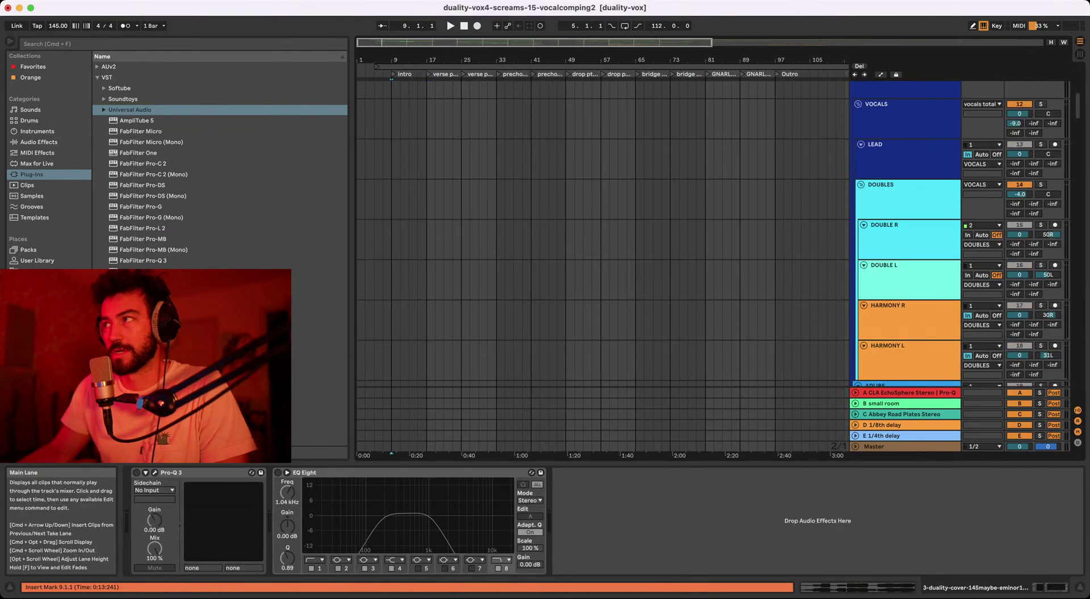
{"action": "scroll", "coordinate": [602, 232], "scroll_direction": "up", "scroll_amount": 2}
{"action": "scroll", "coordinate": [602, 233], "scroll_direction": "down", "scroll_amount": 12}
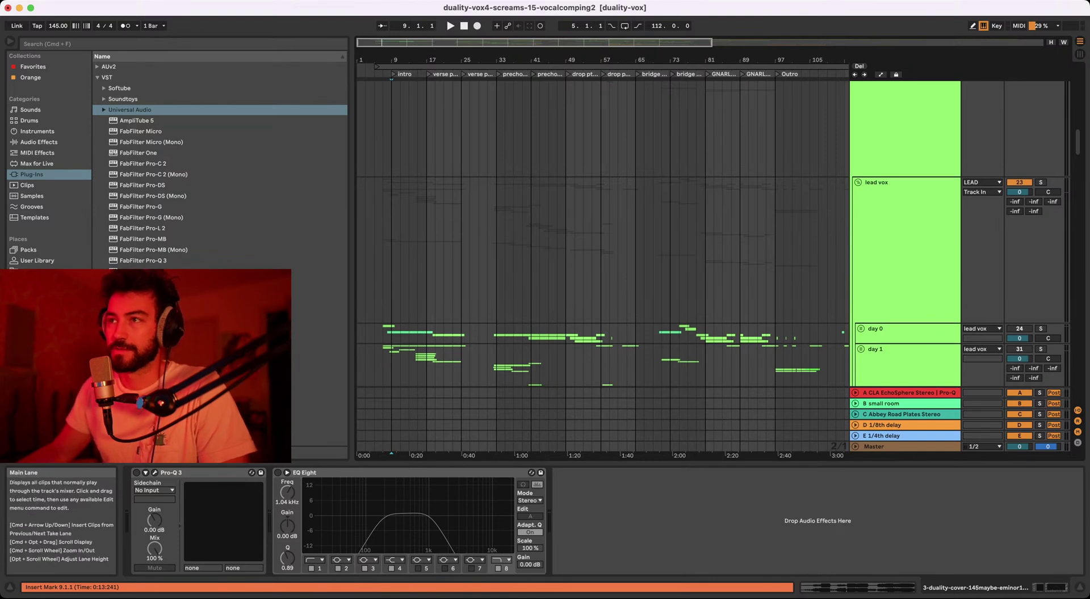
{"action": "left_click", "coordinate": [391, 128]}
{"action": "scroll", "coordinate": [426, 255], "scroll_direction": "up", "scroll_amount": 10}
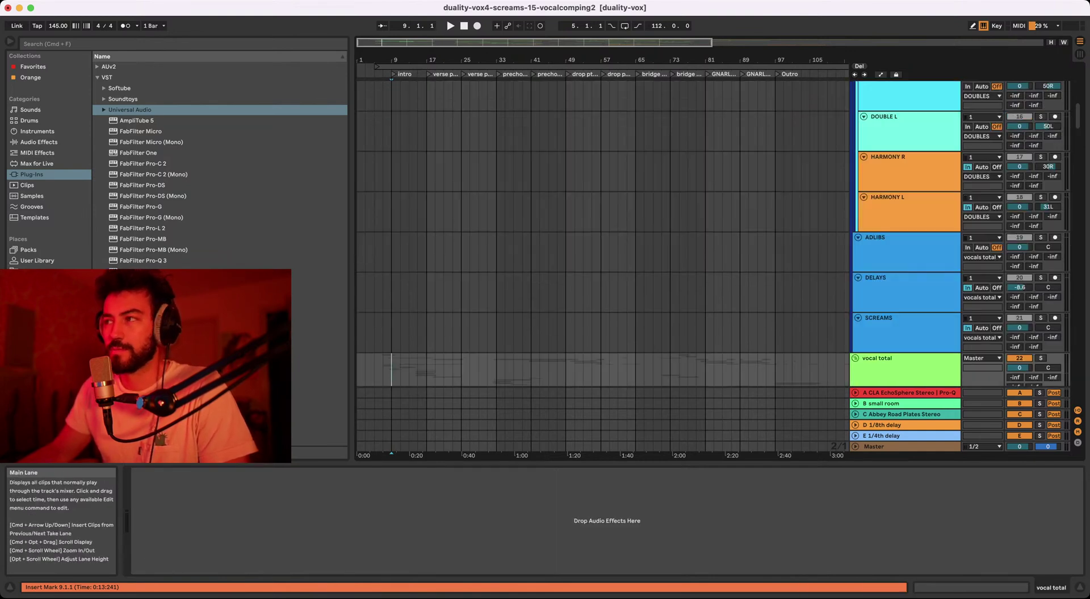
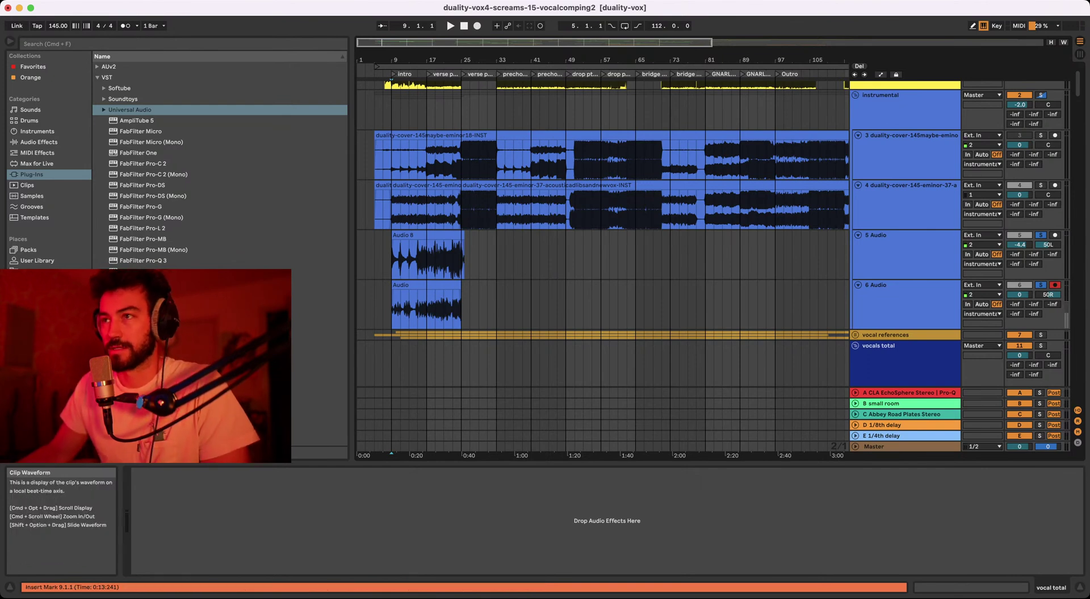
{"action": "left_click", "coordinate": [391, 154]}
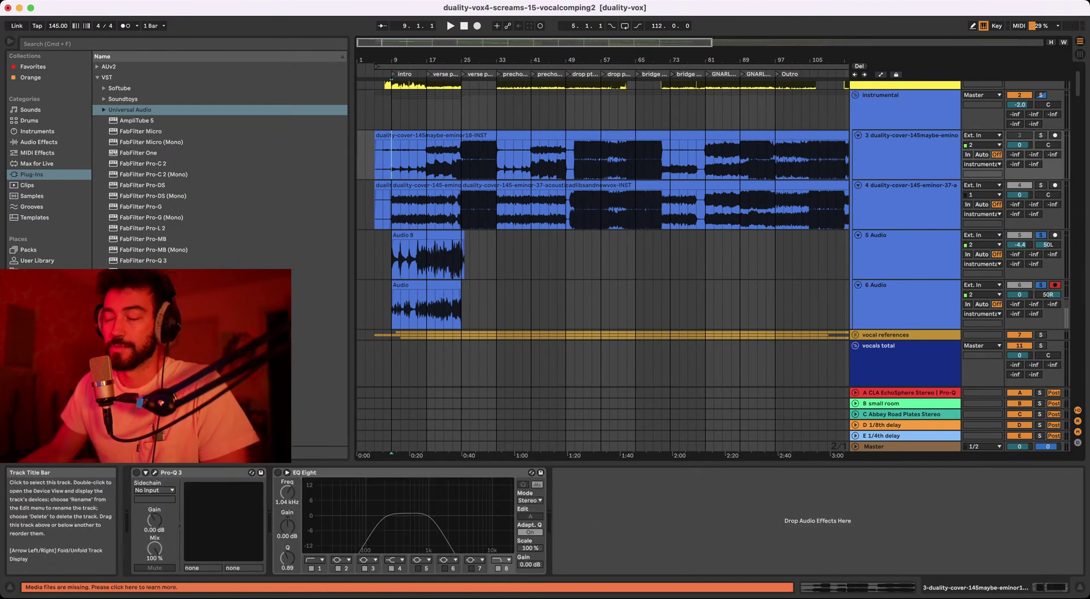
{"action": "left_click", "coordinate": [908, 252]}
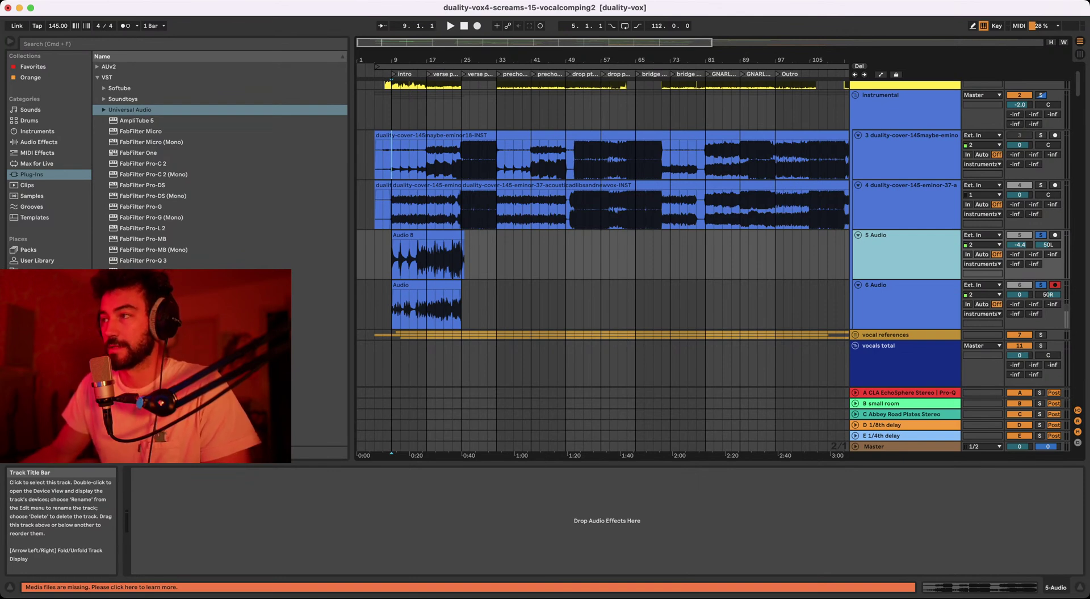
{"action": "key", "text": "Up"}
{"action": "key", "text": "Down"}
{"action": "key", "text": "Down"}
{"action": "key", "text": "Up"}
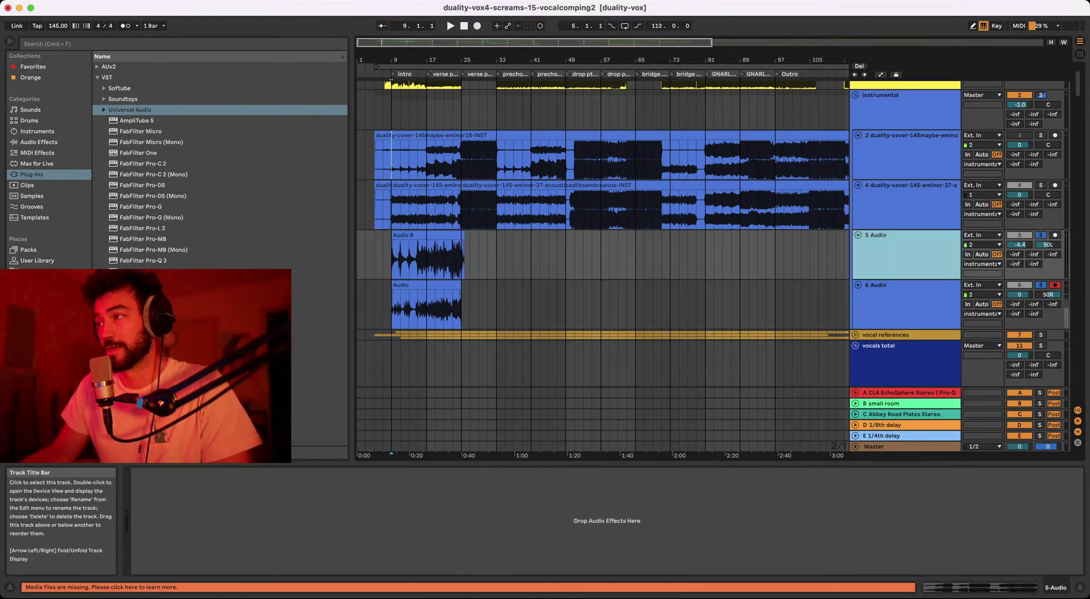
{"action": "left_click", "coordinate": [905, 304]}
{"action": "left_click", "coordinate": [903, 255]}
- Solo track 4 instead of the two guitar tracks and play it from bar 9
{"action": "left_click", "coordinate": [428, 235]}
{"action": "left_click", "coordinate": [429, 285], "text": "shift"}
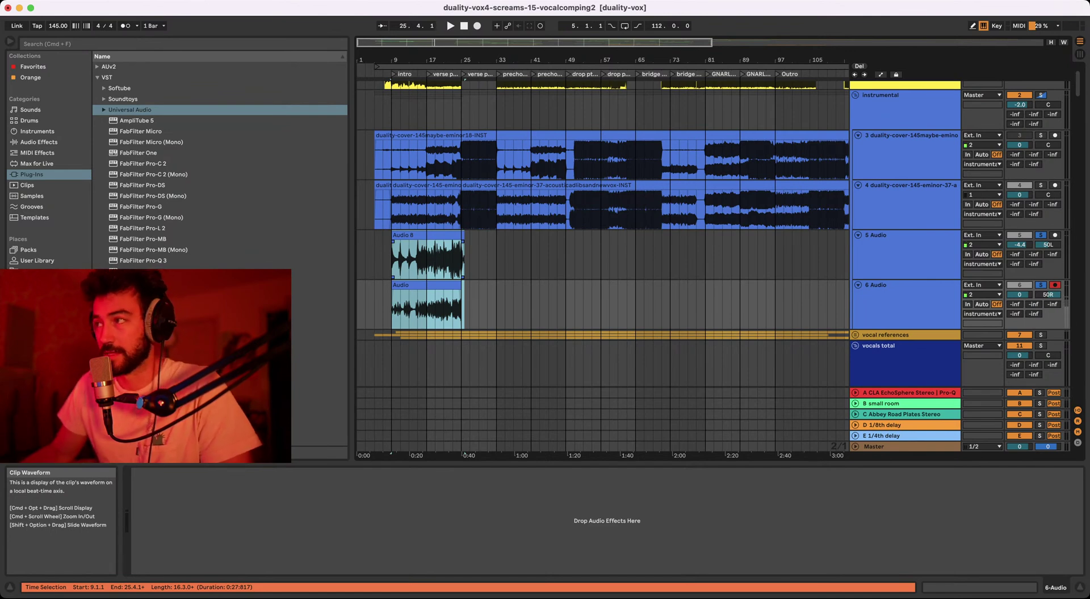
{"action": "left_click", "coordinate": [392, 196]}
{"action": "key", "text": "space"}
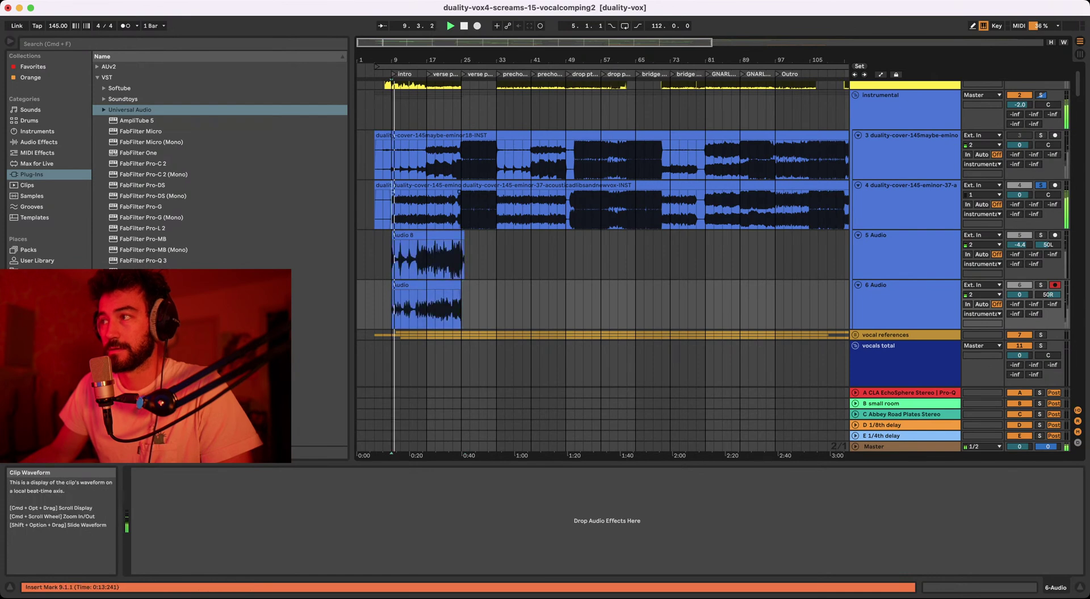
- Solo guitar tracks 5 Audio and 6 Audio together with track 4 and listen through the intro up to bar 17
{"action": "left_click", "coordinate": [904, 256]}
{"action": "left_click", "coordinate": [904, 301], "text": "shift"}
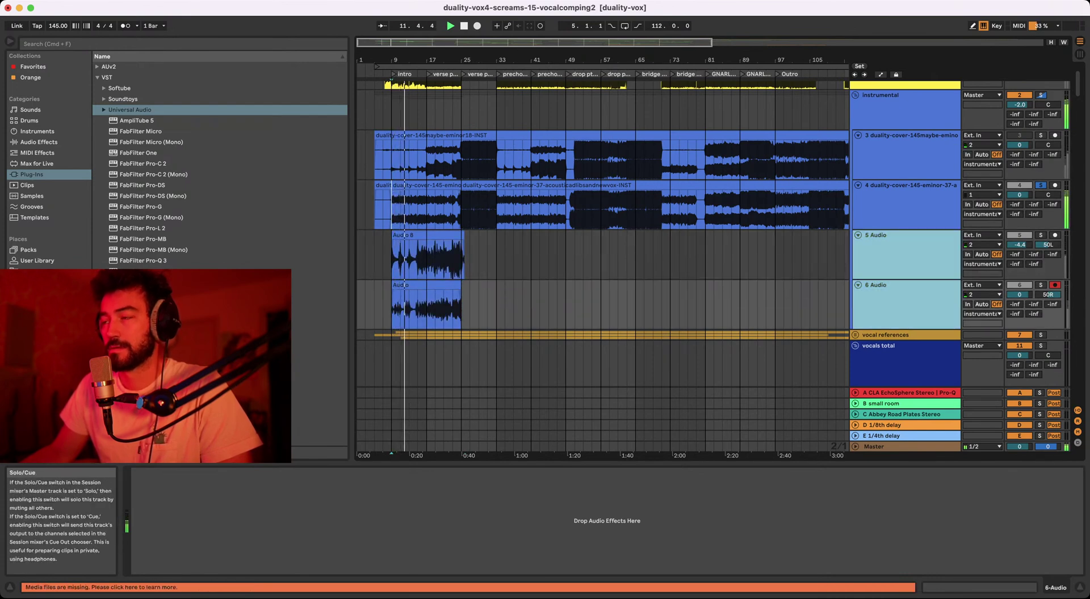
{"action": "left_click", "coordinate": [1040, 235]}
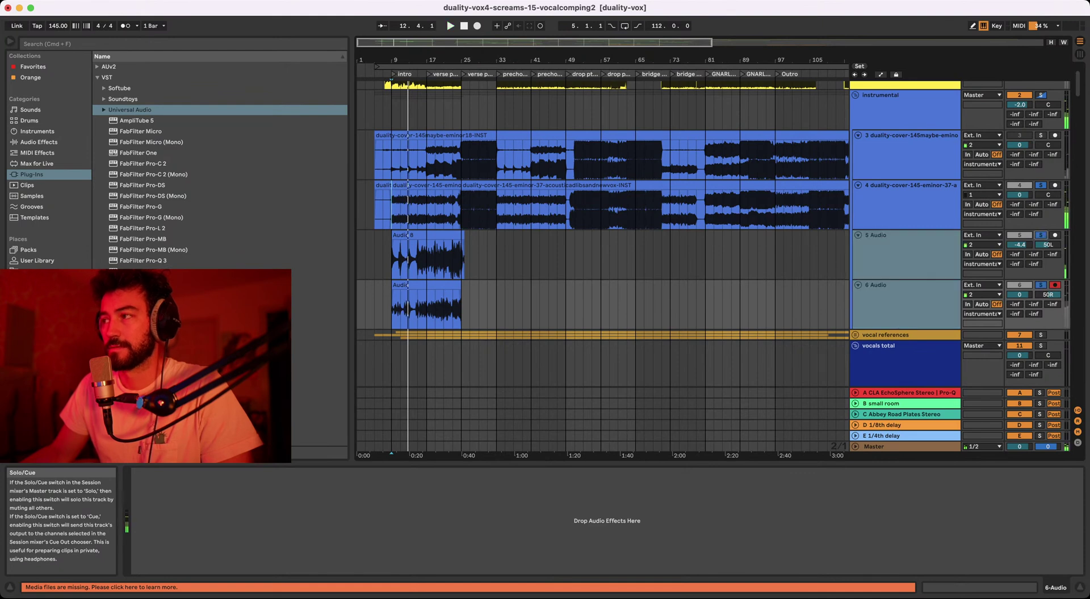
{"action": "key", "text": "space"}
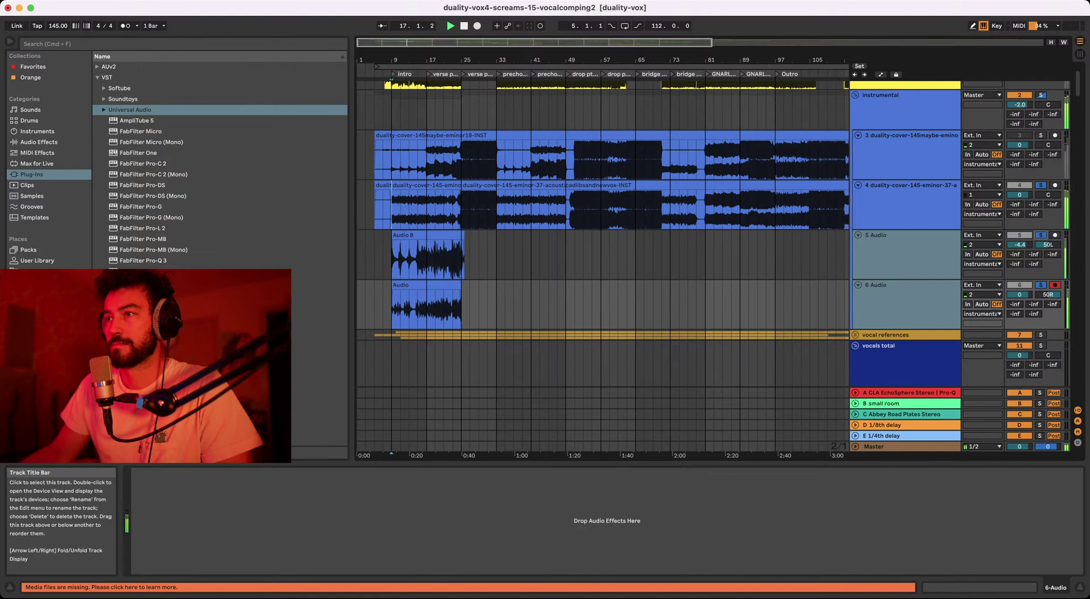
{"action": "key", "text": "space"}
- Solo only track 4, play it briefly from bar 9 and clear the solo
{"action": "left_click", "coordinate": [1040, 185]}
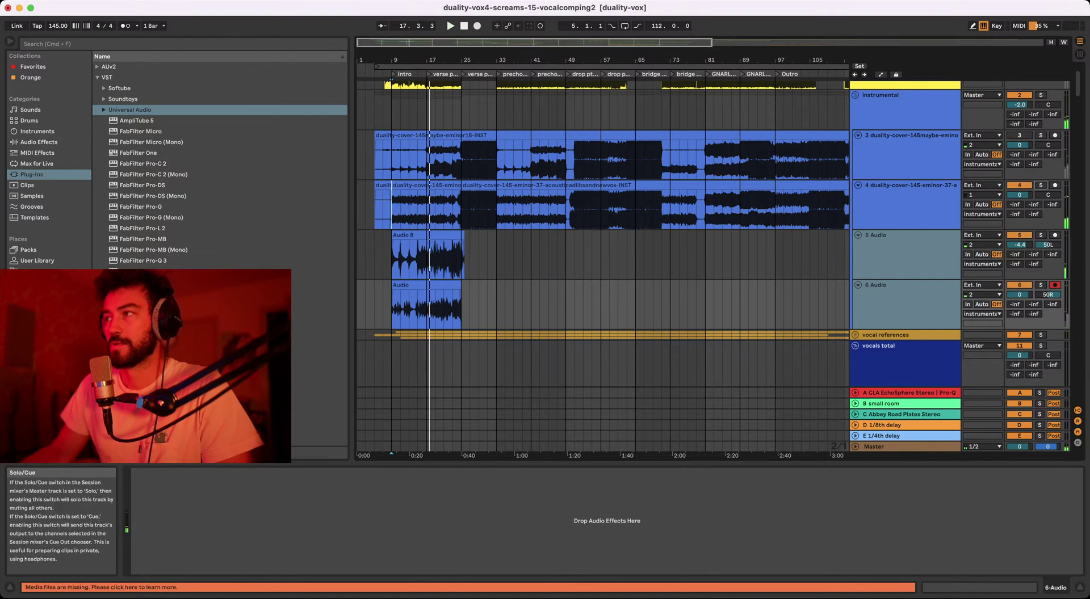
{"action": "left_click", "coordinate": [1041, 185]}
{"action": "key", "text": "space"}
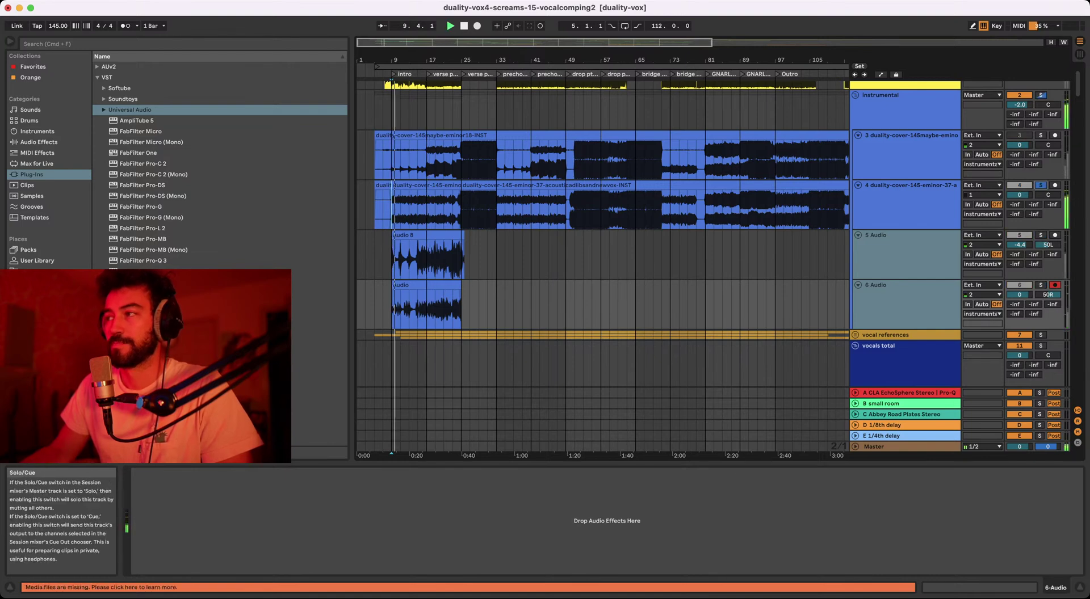
{"action": "left_click", "coordinate": [1040, 95]}
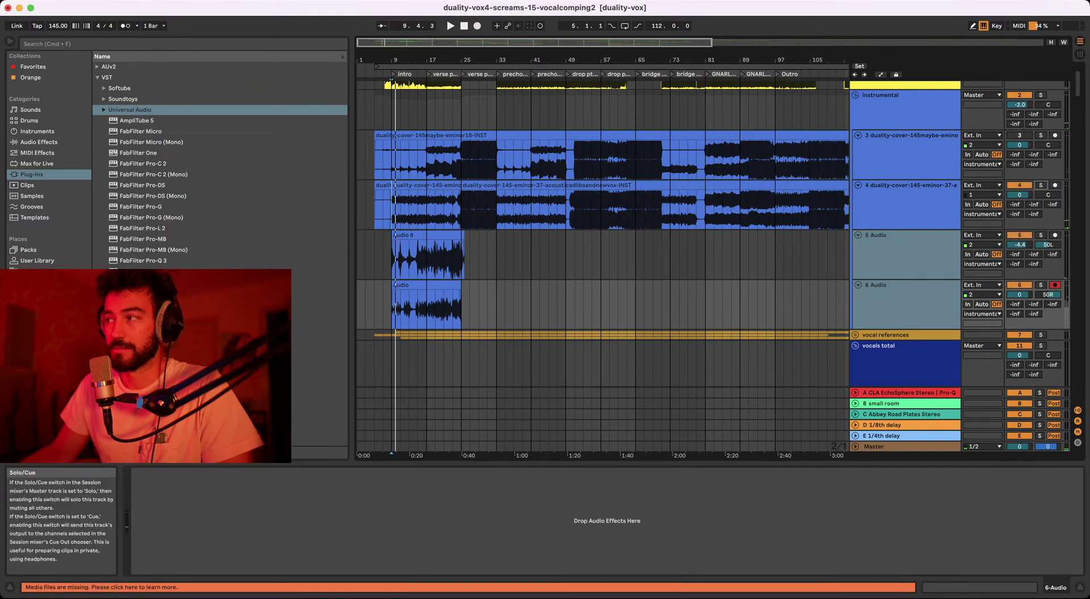
- Play tracks 5 Audio and 6 Audio soloed from bar 9, adding track 4 to the solo during playback
{"action": "left_click", "coordinate": [905, 235], "text": "shift"}
{"action": "key", "text": "s"}
{"action": "key", "text": "space"}
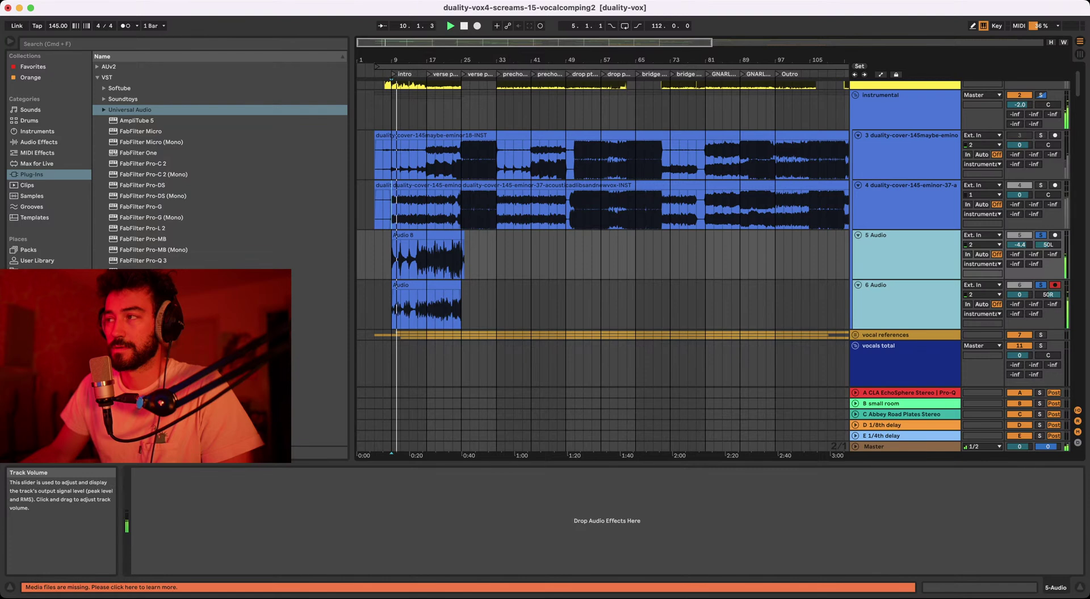
{"action": "left_click", "coordinate": [1040, 185]}
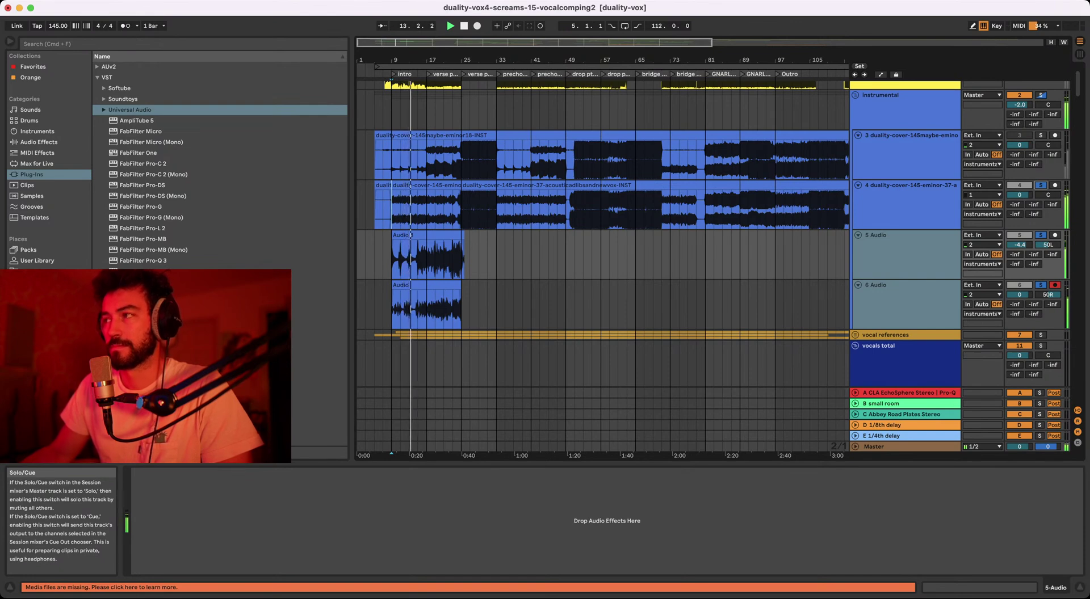
- Clear the solos and listen to the full mix through the intro from bar 9
{"action": "left_click", "coordinate": [391, 207]}
{"action": "key", "text": "space"}
{"action": "key", "text": "space"}
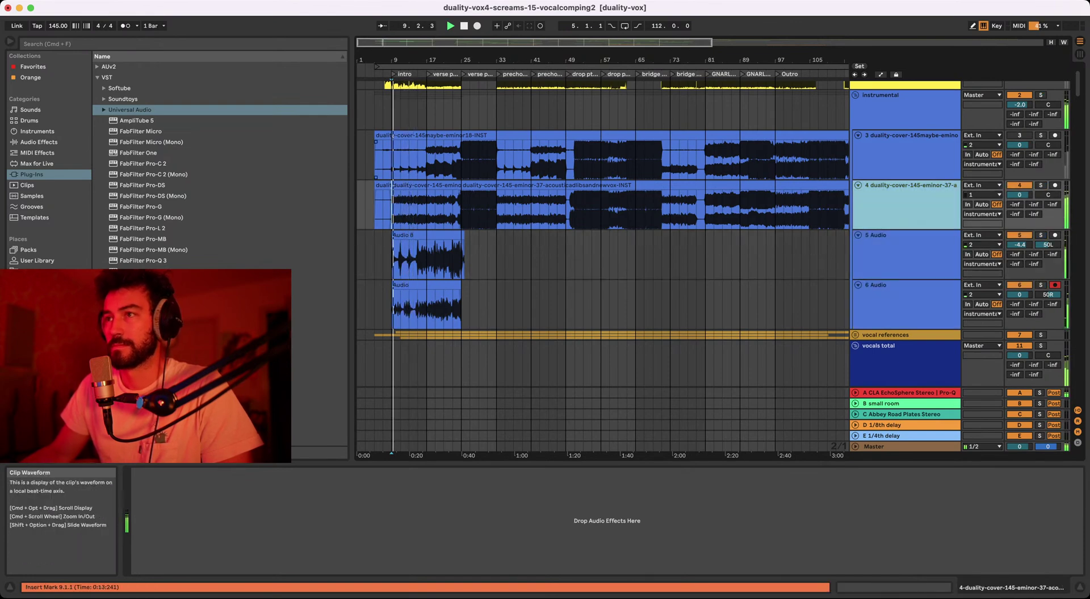
{"action": "left_click", "coordinate": [392, 149]}
{"action": "left_click", "coordinate": [391, 110]}
{"action": "mouse_move", "coordinate": [394, 59]}
{"action": "left_mouse_down"}
{"action": "mouse_move", "coordinate": [392, 68]}
{"action": "mouse_move", "coordinate": [393, 59]}
{"action": "left_mouse_up"}
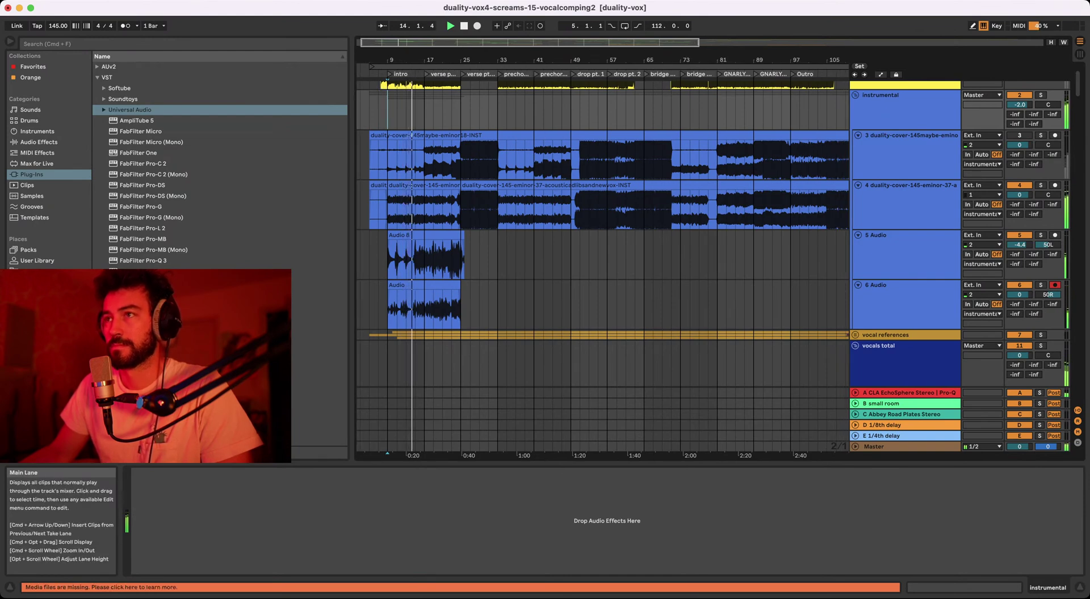
{"action": "scroll", "coordinate": [638, 61], "scroll_direction": "down", "scroll_amount": 1}
{"action": "scroll", "coordinate": [638, 108], "scroll_direction": "down", "scroll_amount": 1}
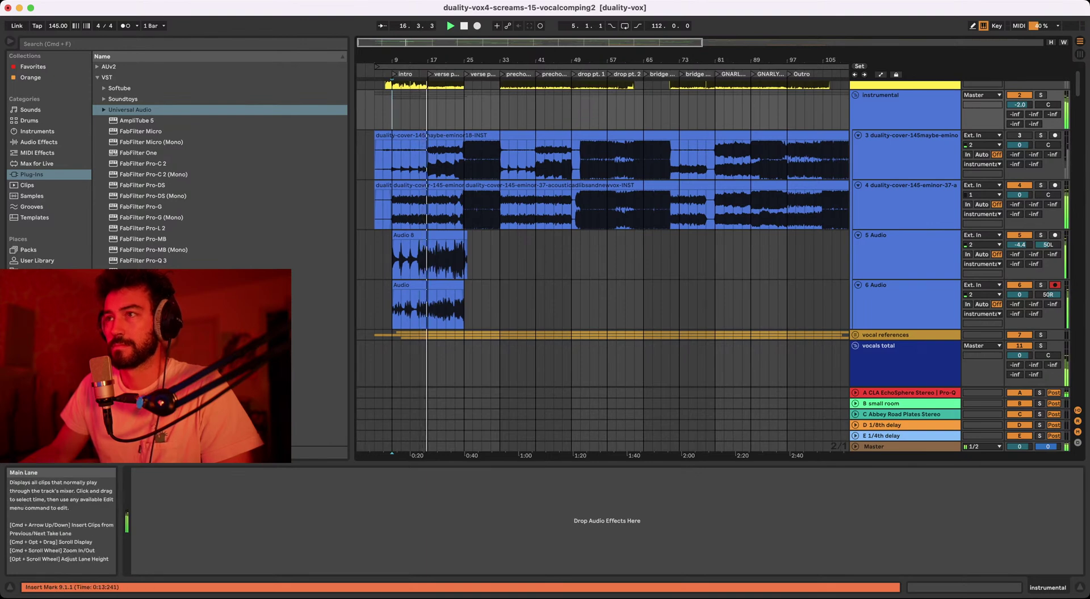
- Mute track 4 and play the mix from bar 17 at verse pt. 1
{"action": "scroll", "coordinate": [603, 255], "scroll_direction": "down", "scroll_amount": 1}
{"action": "left_click", "coordinate": [427, 108]}
{"action": "scroll", "coordinate": [602, 256], "scroll_direction": "down", "scroll_amount": 1}
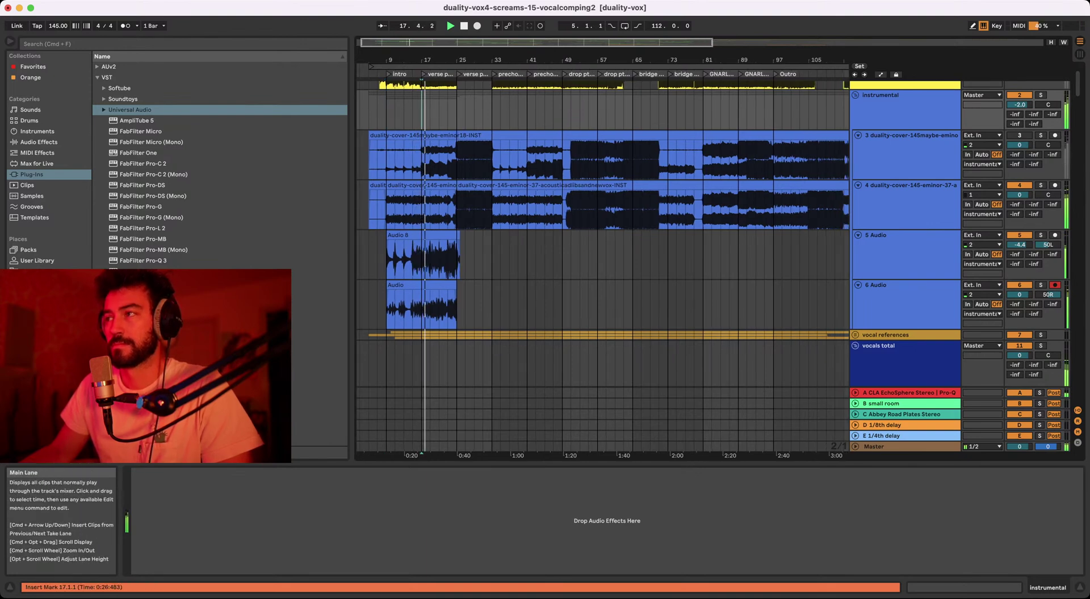
{"action": "left_click", "coordinate": [1019, 185]}
{"action": "key", "text": "space"}
{"action": "key", "text": "space"}
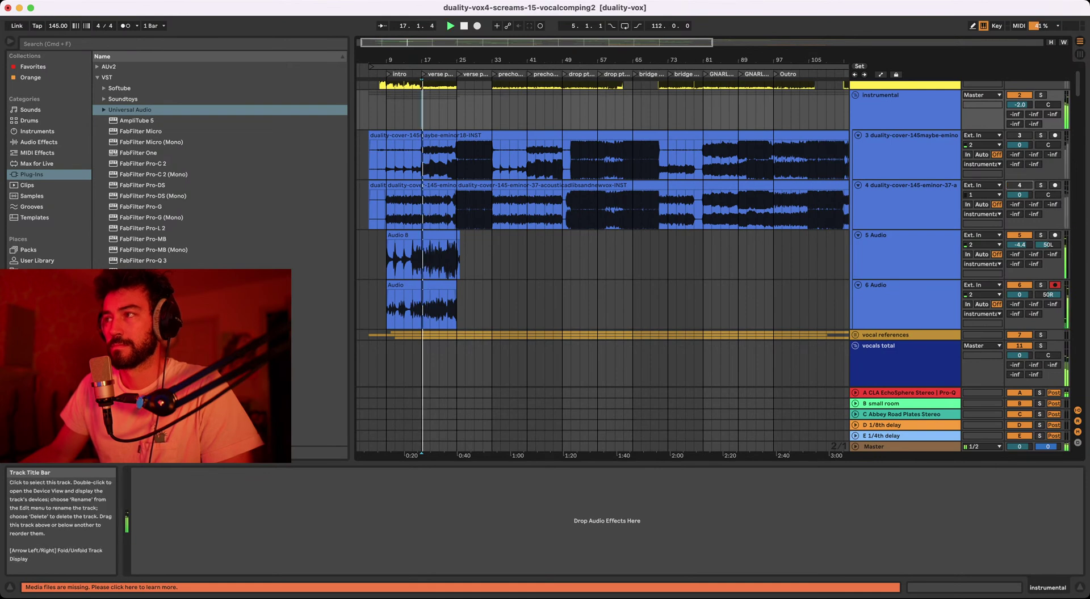
- Replay the intro from bar 9 with track 4 muted and select tracks 5 Audio and 6 Audio
{"action": "left_click", "coordinate": [908, 185]}
{"action": "left_click", "coordinate": [388, 206]}
{"action": "key", "text": "space"}
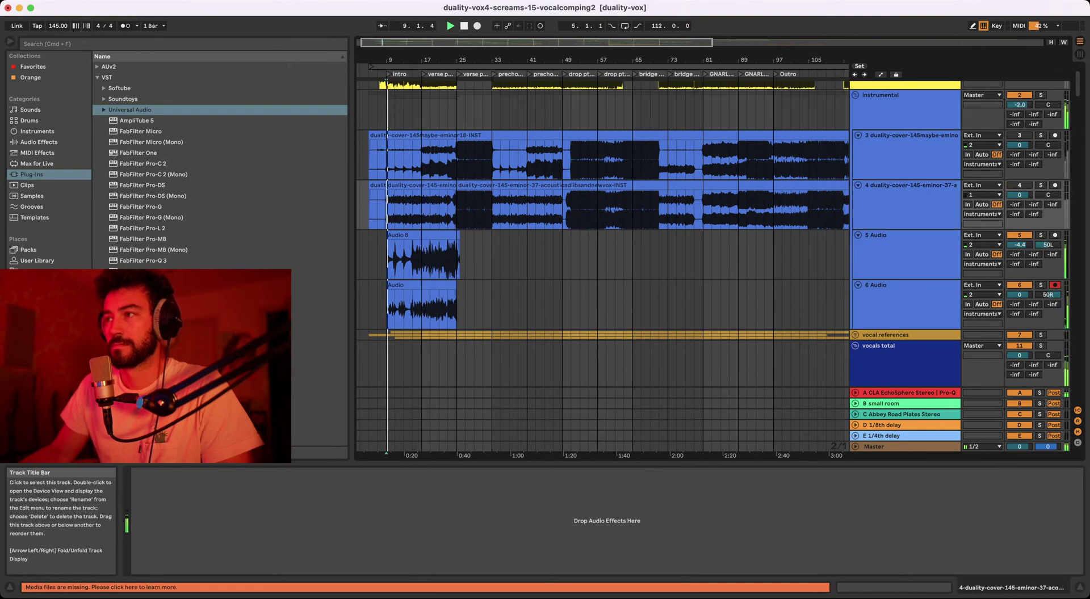
{"action": "left_click", "coordinate": [905, 256]}
{"action": "left_click", "coordinate": [905, 306], "text": "shift"}
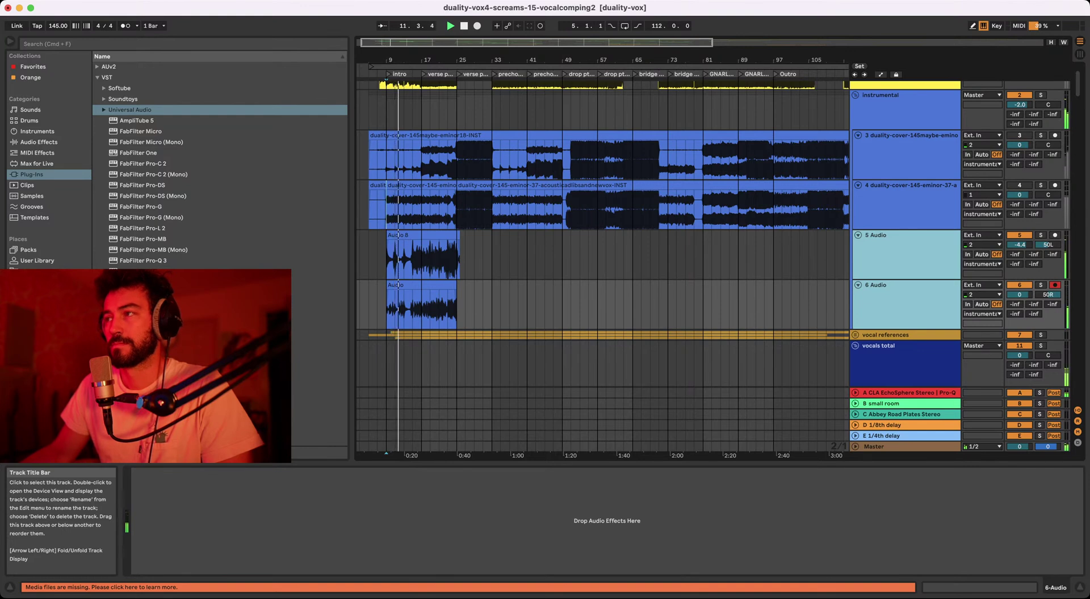
- Unmute track 4 and go back and forth between it and the two guitar tracks while the intro plays
{"action": "left_click", "coordinate": [1019, 185]}
{"action": "left_click", "coordinate": [908, 185]}
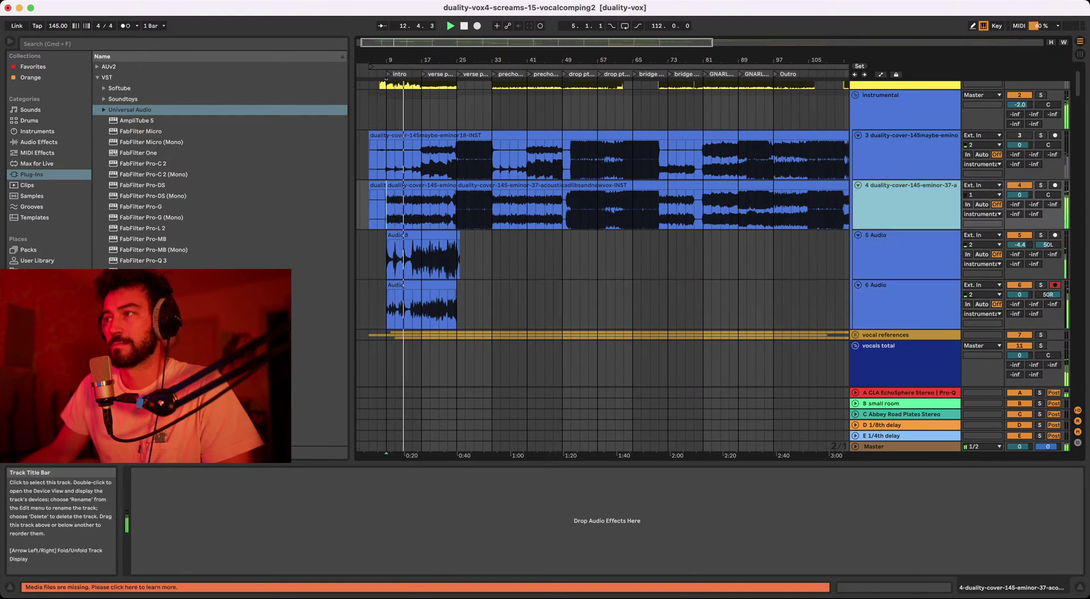
{"action": "left_click", "coordinate": [905, 256]}
{"action": "left_click", "coordinate": [905, 205]}
{"action": "left_click", "coordinate": [905, 256]}
{"action": "left_click", "coordinate": [904, 305], "text": "shift"}
{"action": "left_click", "coordinate": [905, 255]}
{"action": "left_click", "coordinate": [904, 305], "text": "shift"}
{"action": "left_click", "coordinate": [905, 256]}
{"action": "left_click", "coordinate": [905, 305], "text": "shift"}
{"action": "left_click", "coordinate": [904, 255]}
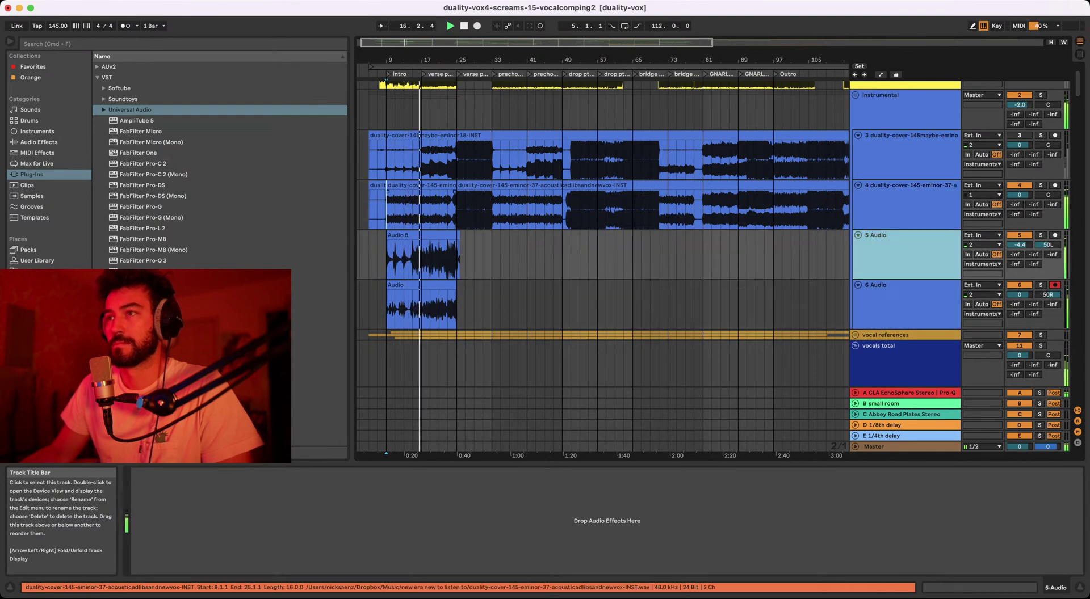
- Place the playback start at bar 9, listen through verse pt. 1, and move the start to bar 25
{"action": "left_click", "coordinate": [387, 110]}
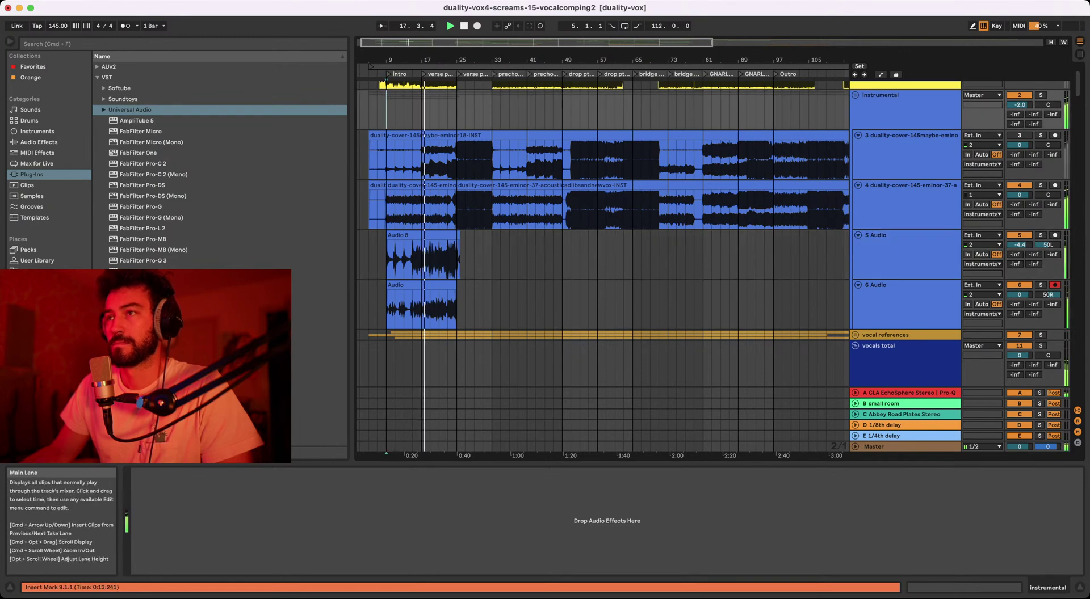
{"action": "mouse_move", "coordinate": [425, 59]}
{"action": "left_mouse_down"}
{"action": "mouse_move", "coordinate": [433, 114]}
{"action": "mouse_move", "coordinate": [414, 60]}
{"action": "left_mouse_up"}
{"action": "left_click", "coordinate": [398, 110]}
{"action": "left_click", "coordinate": [389, 110]}
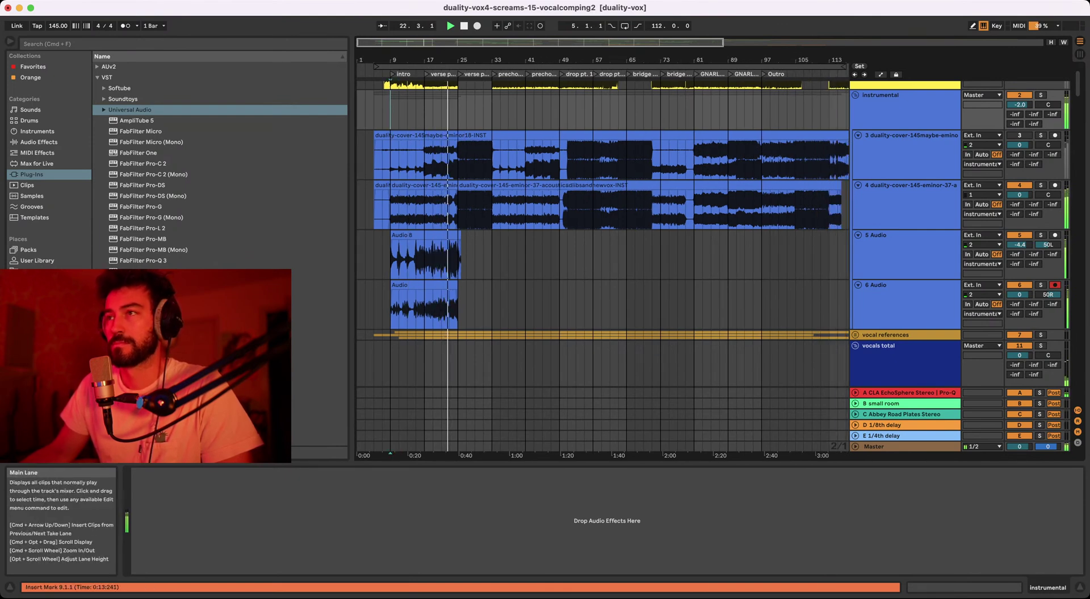
{"action": "mouse_move", "coordinate": [395, 60]}
{"action": "left_mouse_down"}
{"action": "mouse_move", "coordinate": [395, 71]}
{"action": "mouse_move", "coordinate": [403, 56]}
{"action": "left_mouse_up"}
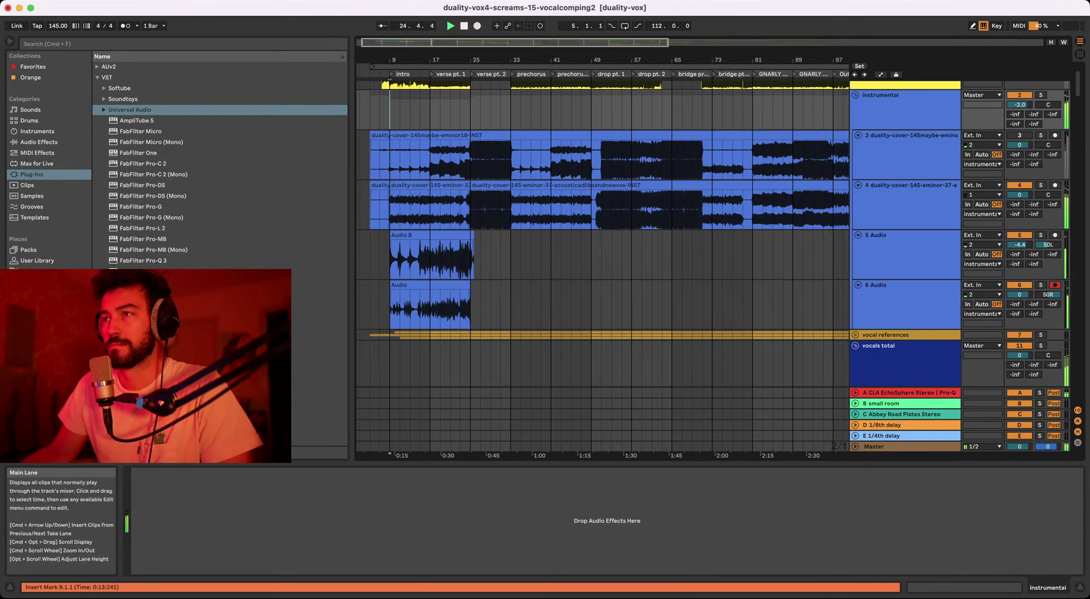
{"action": "left_click", "coordinate": [471, 110]}
{"action": "left_click_drag", "start_coordinate": [481, 60], "coordinate": [480, 55]}
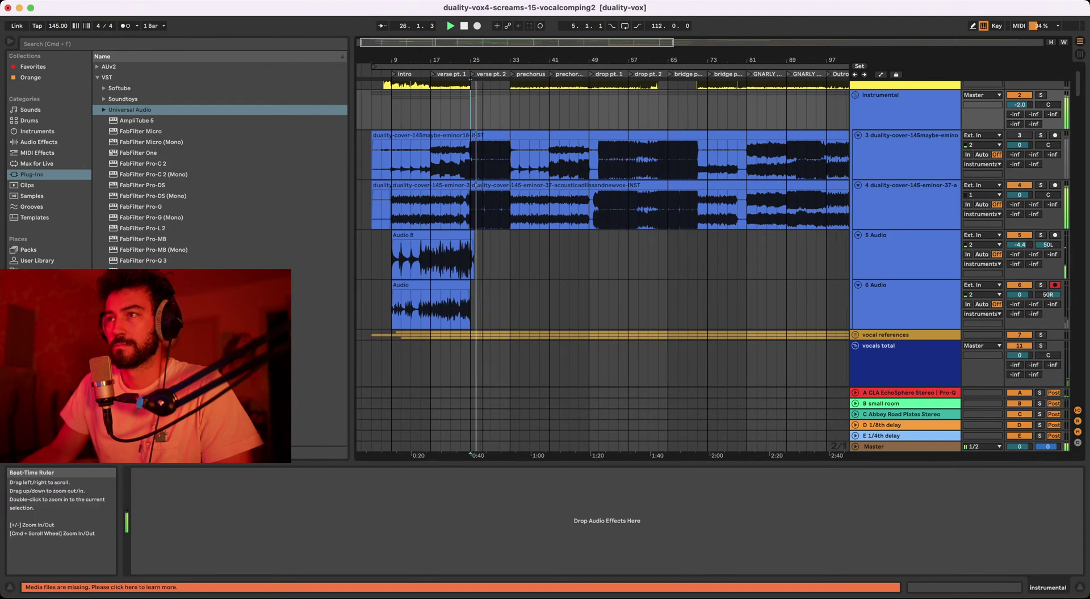
{"action": "key", "text": "minus"}
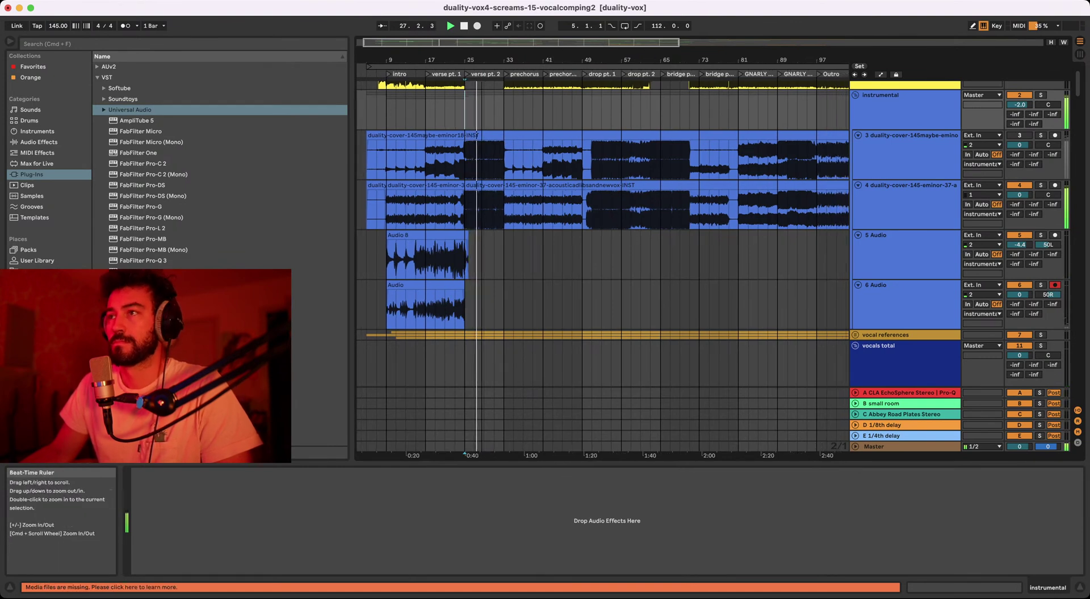
{"action": "key", "text": "minus"}
- Replay from the intro locator, collapse the vocals total group and play that group soloed from bar 9
{"action": "left_click", "coordinate": [382, 74]}
{"action": "scroll", "coordinate": [908, 318], "scroll_direction": "down", "scroll_amount": 3}
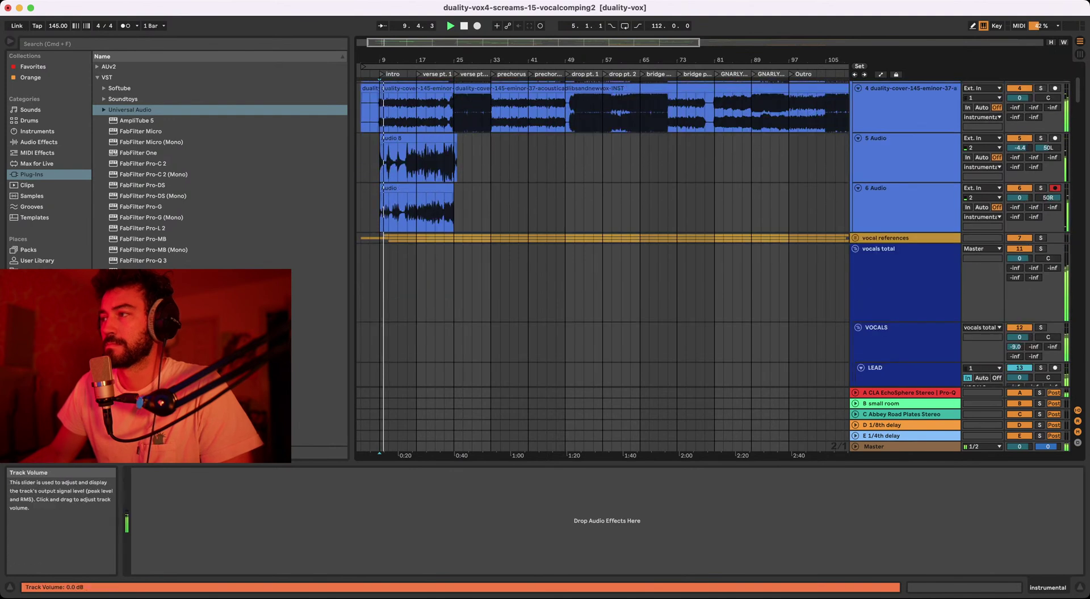
{"action": "key", "text": "space"}
{"action": "left_click", "coordinate": [856, 249]}
{"action": "left_click", "coordinate": [883, 249]}
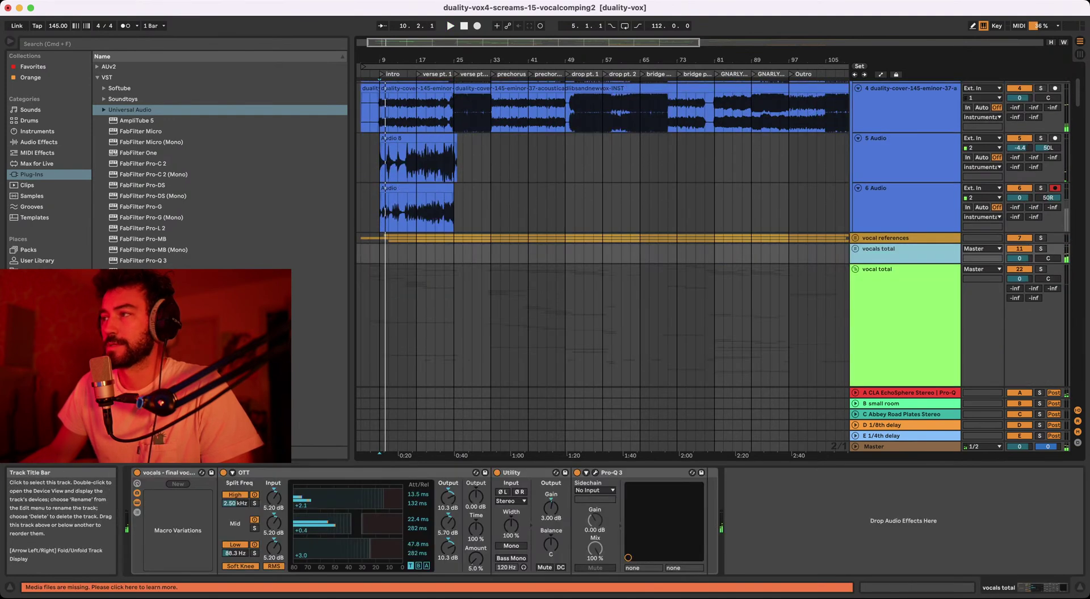
{"action": "left_click", "coordinate": [1040, 250]}
{"action": "key", "text": "space"}
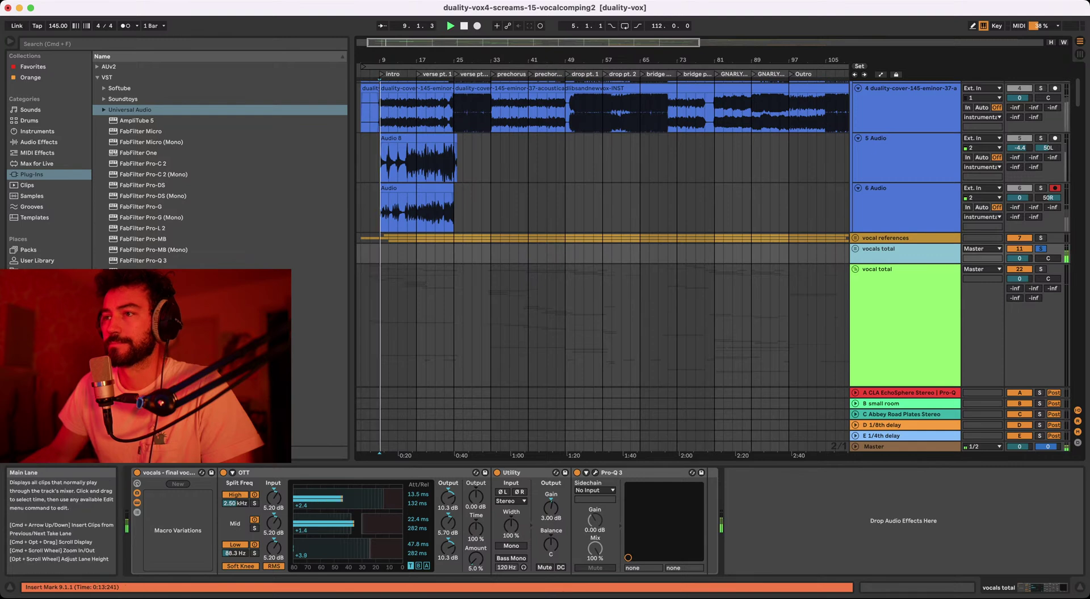
- Examine the effects on the small room, Abbey Road Plates and 1/8th delay return tracks
{"action": "scroll", "coordinate": [603, 261], "scroll_direction": "down", "scroll_amount": 4}
{"action": "scroll", "coordinate": [603, 261], "scroll_direction": "left", "scroll_amount": 1}
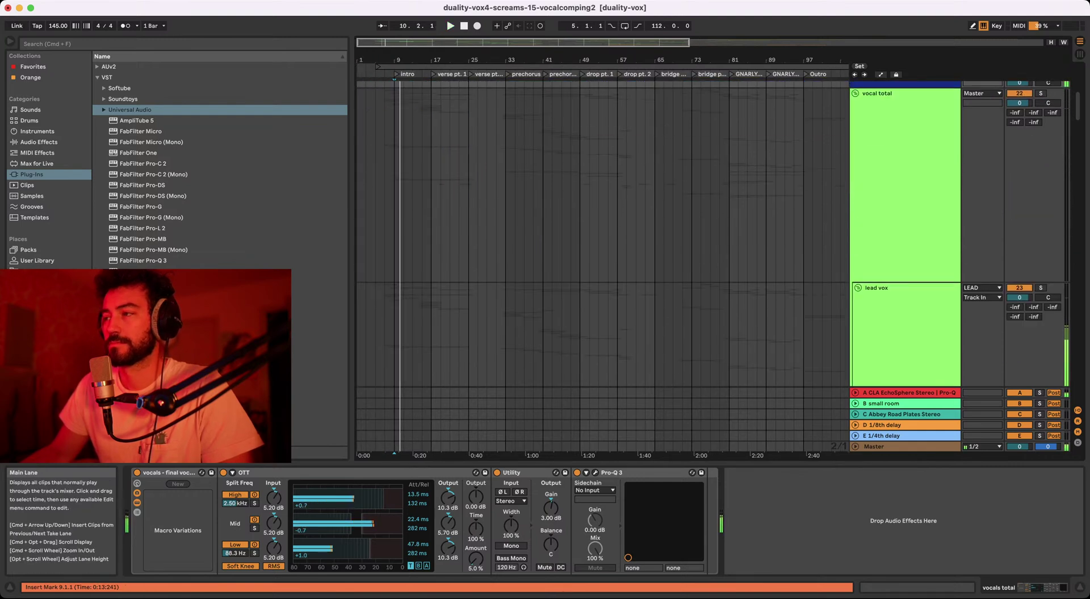
{"action": "left_click", "coordinate": [908, 403]}
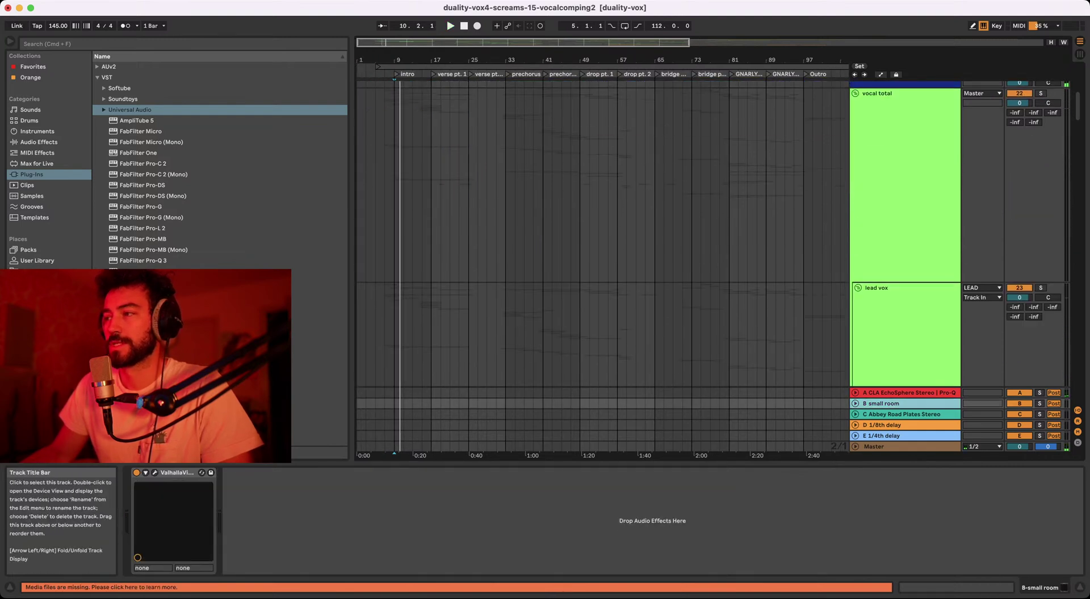
{"action": "key", "text": "Down"}
{"action": "key", "text": "Down"}
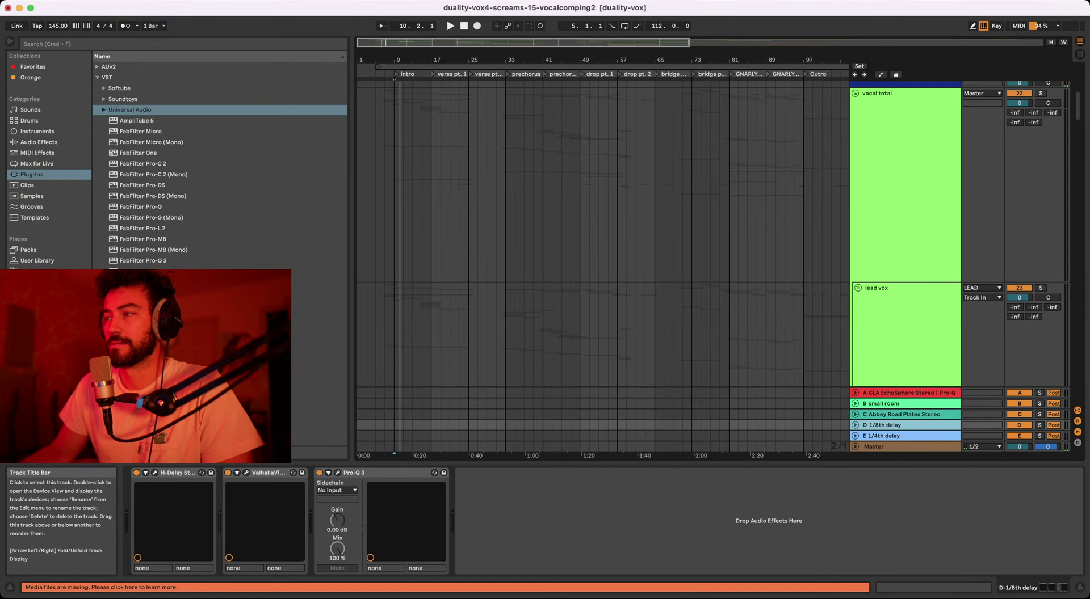
{"action": "key", "text": "Up"}
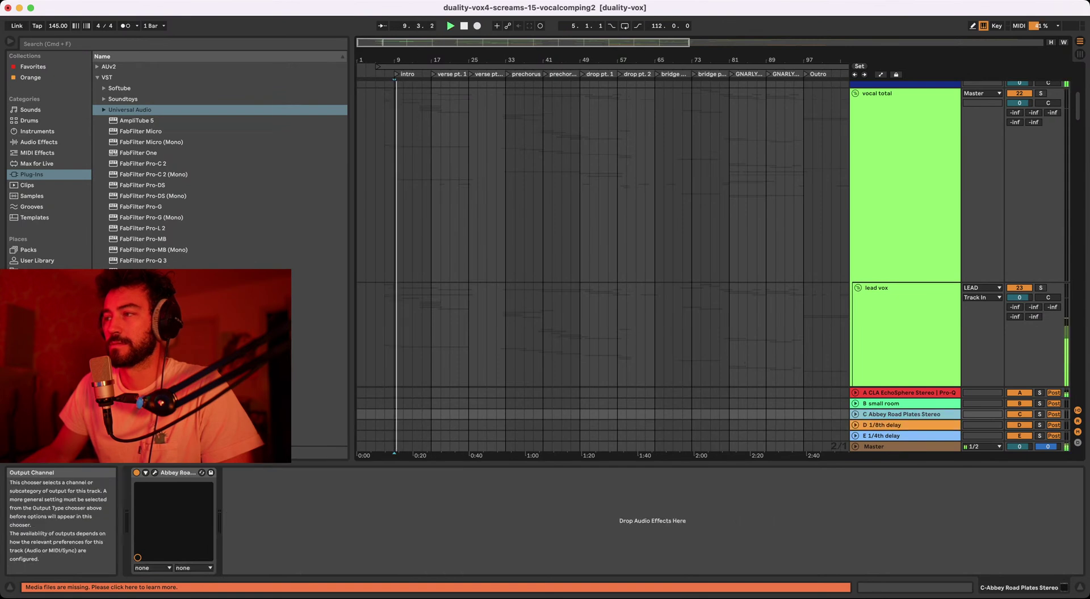
- Play the CLA EchoSphere return soloed from bar 9, open its device chain and remove the solo
{"action": "left_click", "coordinate": [1038, 393]}
{"action": "key", "text": "space"}
{"action": "key", "text": "space"}
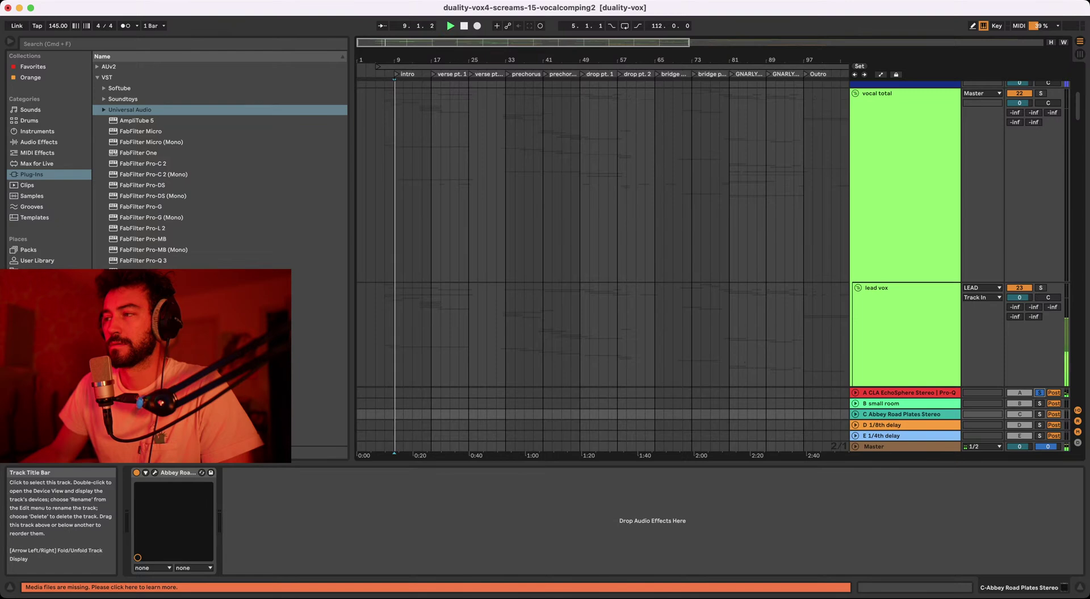
{"action": "left_click", "coordinate": [908, 393]}
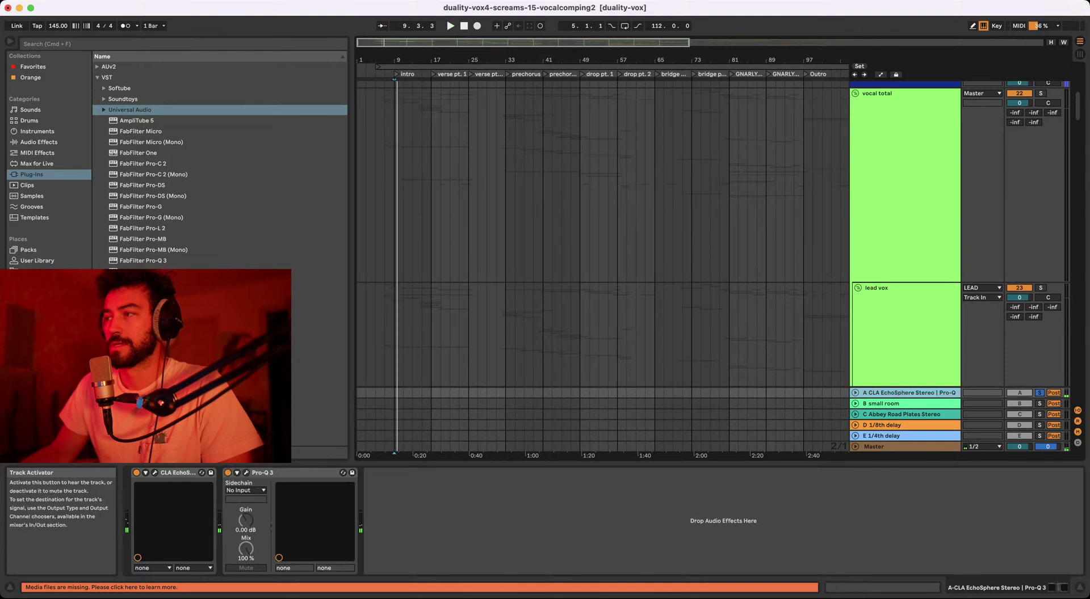
{"action": "left_click", "coordinate": [1039, 393]}
- Expand the vocals total group and examine the DELAYS track's effect chain as far as Echo during playback
{"action": "scroll", "coordinate": [904, 239], "scroll_direction": "up", "scroll_amount": 5}
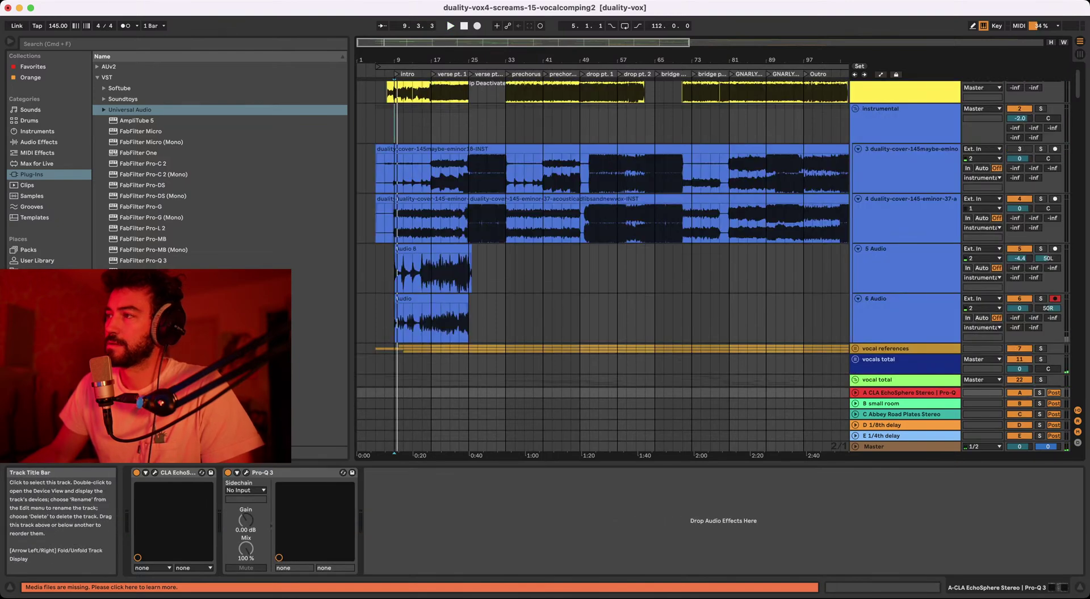
{"action": "scroll", "coordinate": [904, 239], "scroll_direction": "down", "scroll_amount": 3}
{"action": "left_click", "coordinate": [905, 268]}
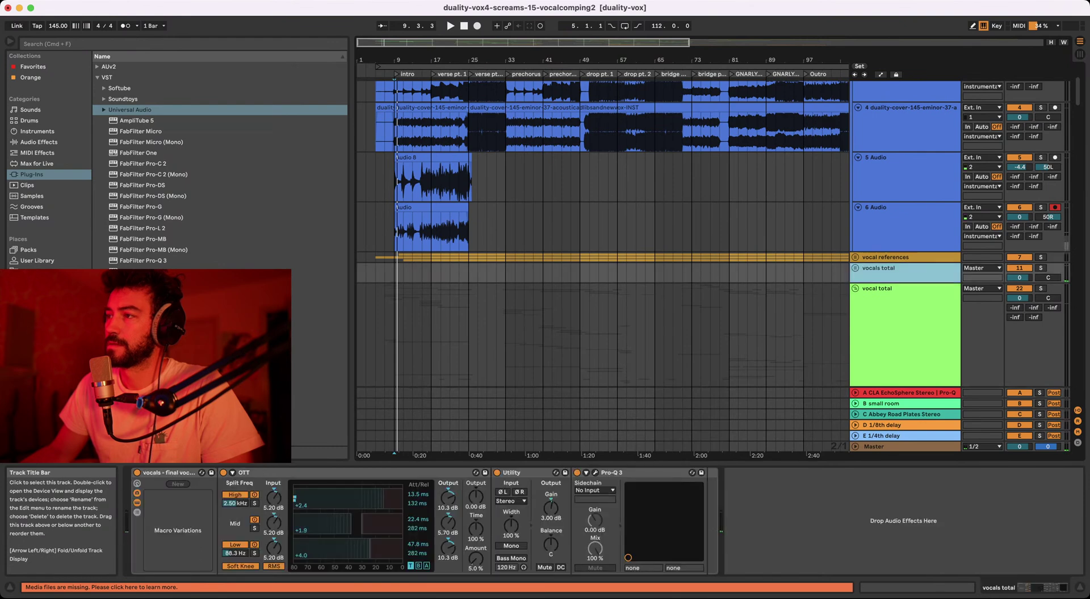
{"action": "left_click", "coordinate": [855, 268]}
{"action": "scroll", "coordinate": [904, 238], "scroll_direction": "down", "scroll_amount": 8}
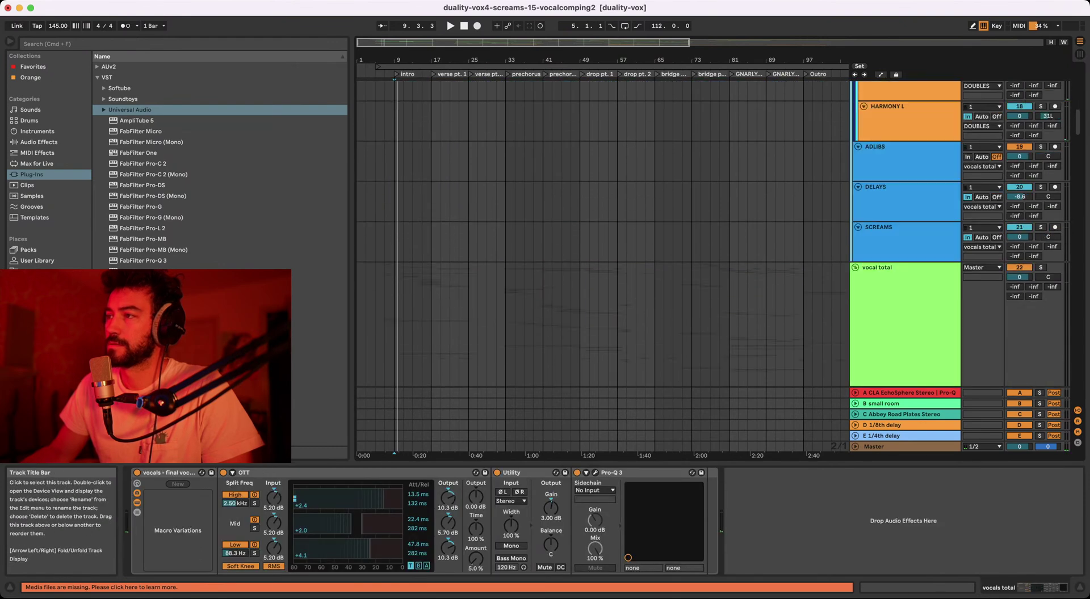
{"action": "left_click", "coordinate": [904, 201]}
{"action": "key", "text": "space"}
{"action": "scroll", "coordinate": [503, 520], "scroll_direction": "right", "scroll_amount": 3}
{"action": "scroll", "coordinate": [604, 521], "scroll_direction": "right", "scroll_amount": 10}
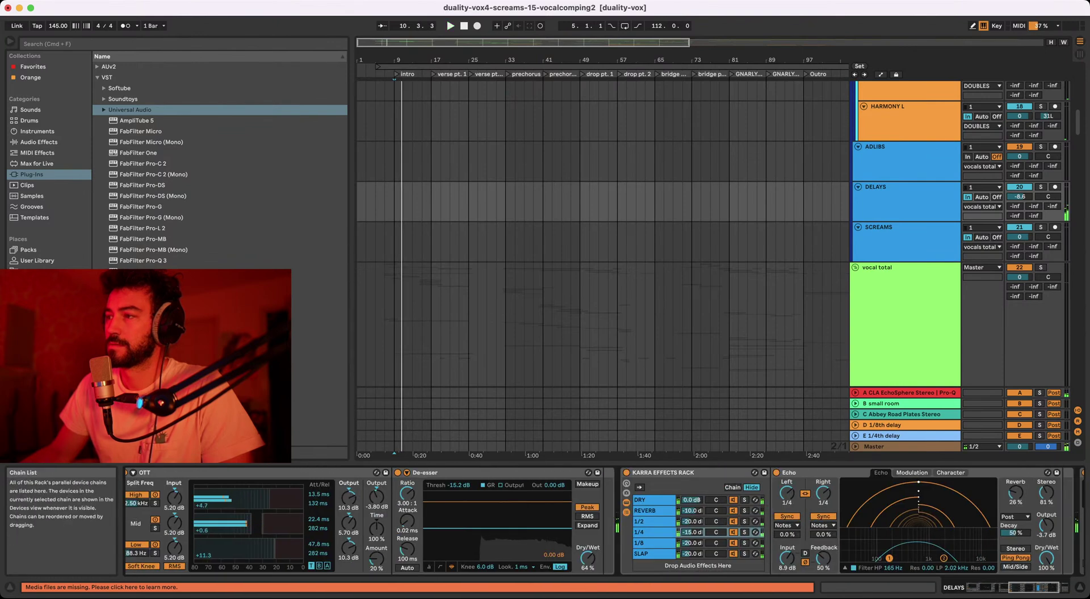
- Examine the DELAYS track's effect chain from the Compressor through to Auto Pan and restart playback from bar 9
{"action": "scroll", "coordinate": [709, 528], "scroll_direction": "right", "scroll_amount": 5}
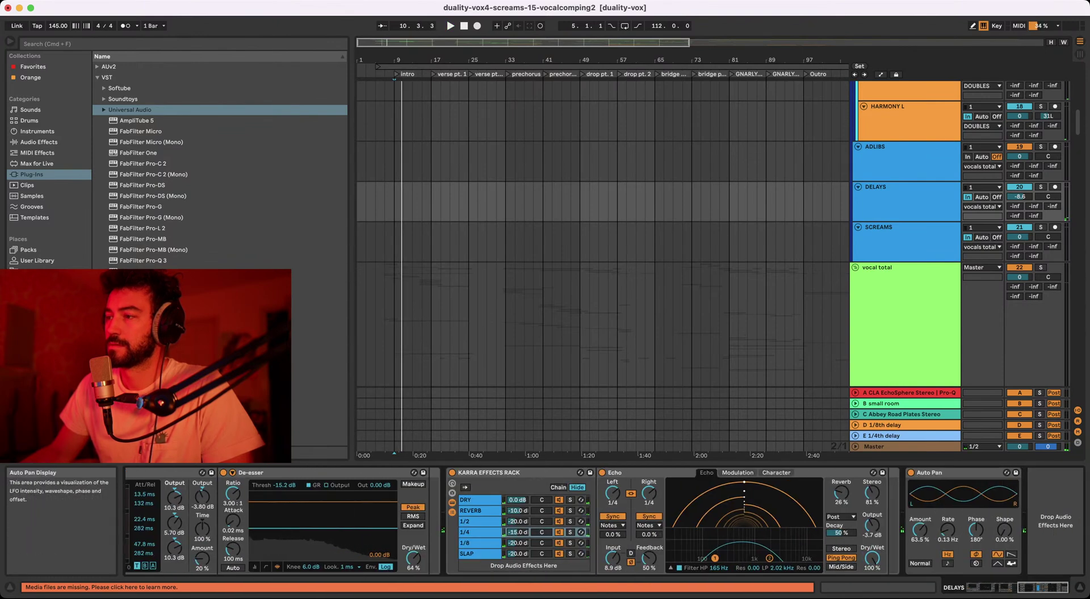
{"action": "scroll", "coordinate": [605, 521], "scroll_direction": "left", "scroll_amount": 15}
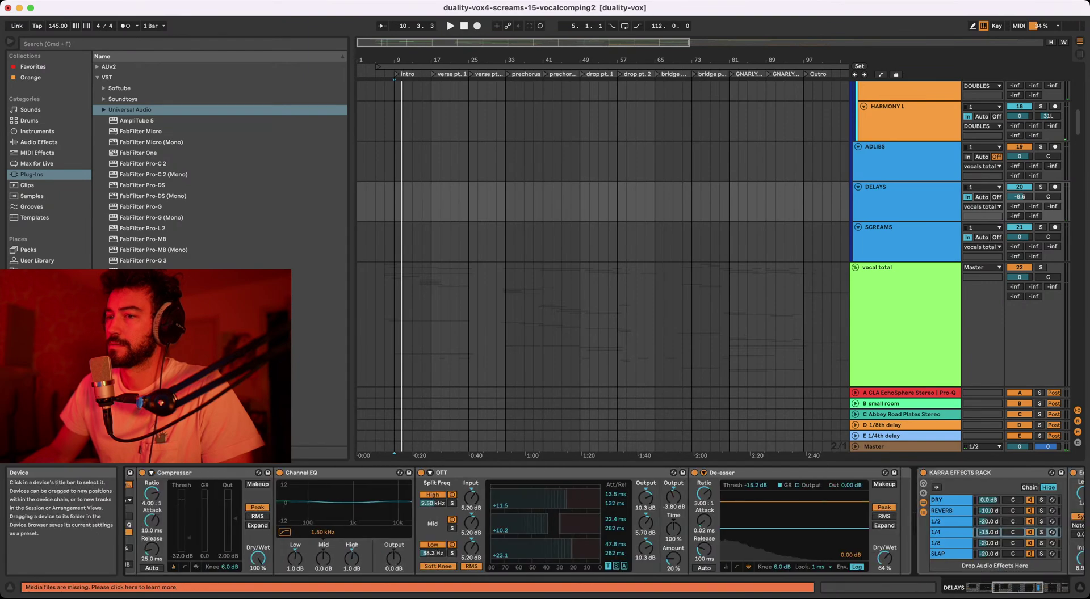
{"action": "scroll", "coordinate": [605, 521], "scroll_direction": "right", "scroll_amount": 15}
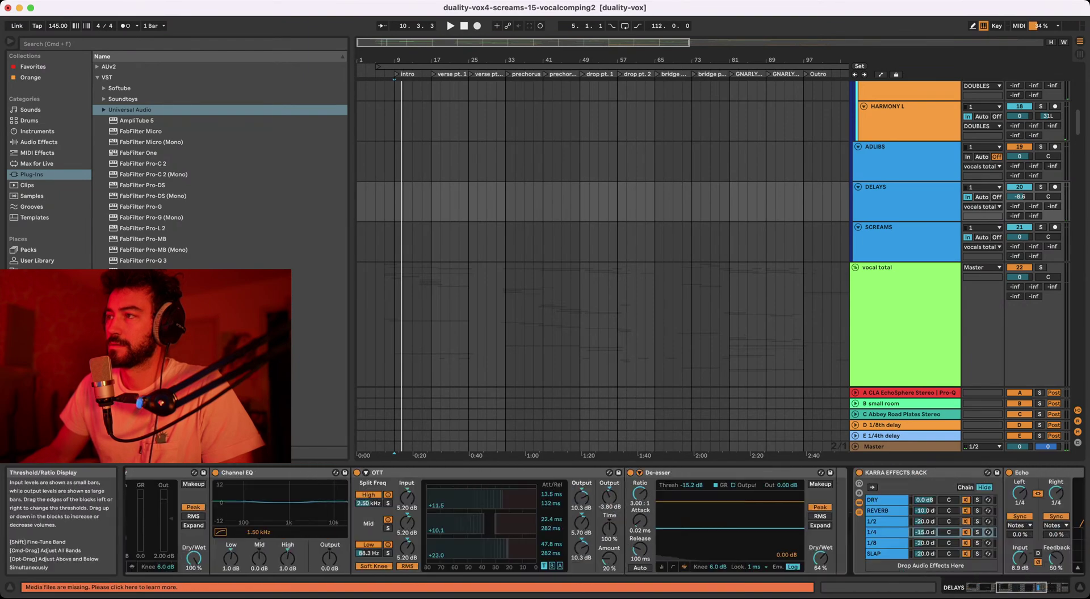
{"action": "key", "text": "space"}
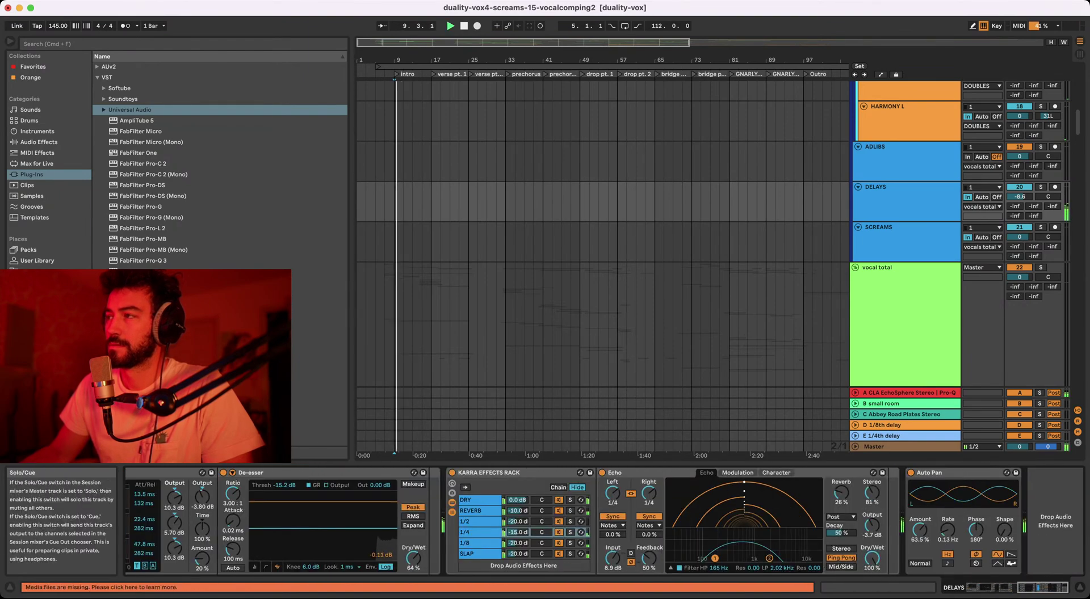
- Play the DELAYS track soloed from bar 9, select its KARRA EFFECTS RACK and remove the solo
{"action": "left_click", "coordinate": [1040, 187]}
{"action": "left_click", "coordinate": [906, 187]}
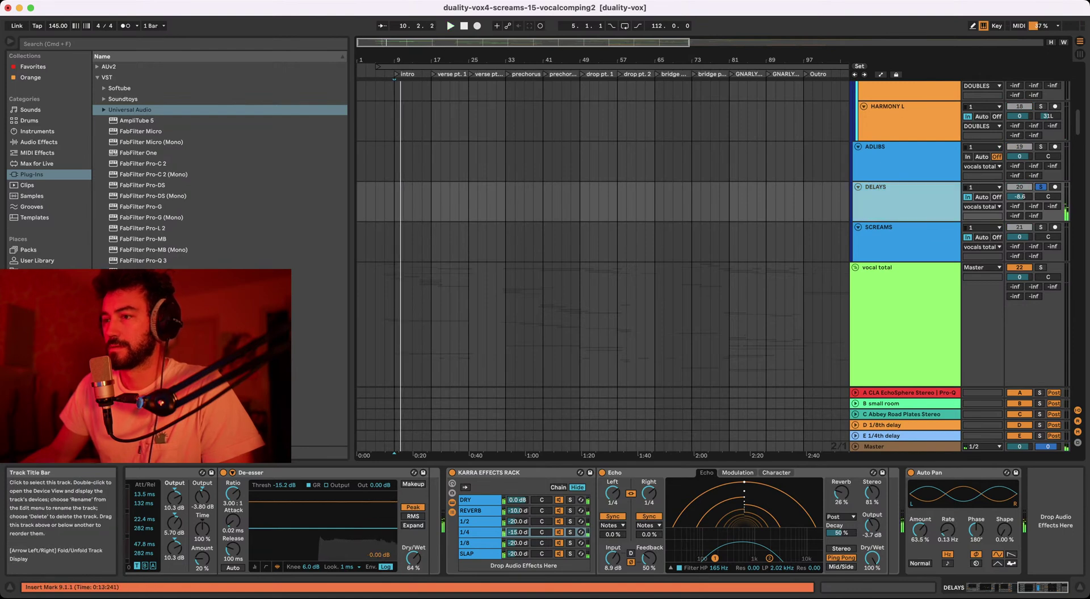
{"action": "left_click", "coordinate": [511, 472]}
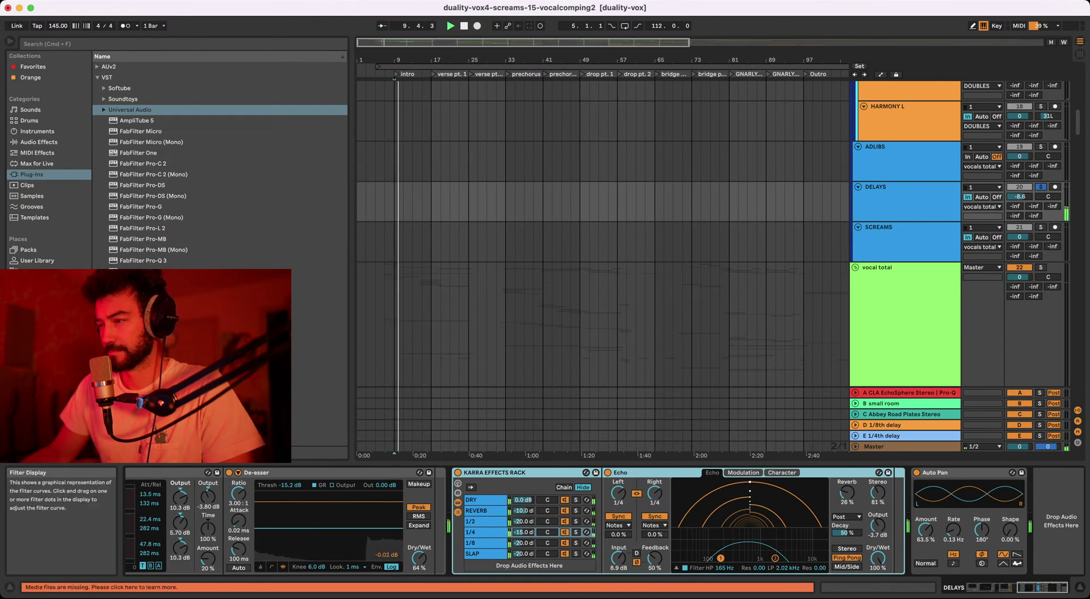
{"action": "key", "text": "space"}
{"action": "left_click", "coordinate": [906, 227]}
{"action": "left_click", "coordinate": [906, 187]}
- Look through the vocal comp, delays and screams tracks as far as the reverse reverb bus during playback
{"action": "scroll", "coordinate": [905, 244], "scroll_direction": "down", "scroll_amount": 15}
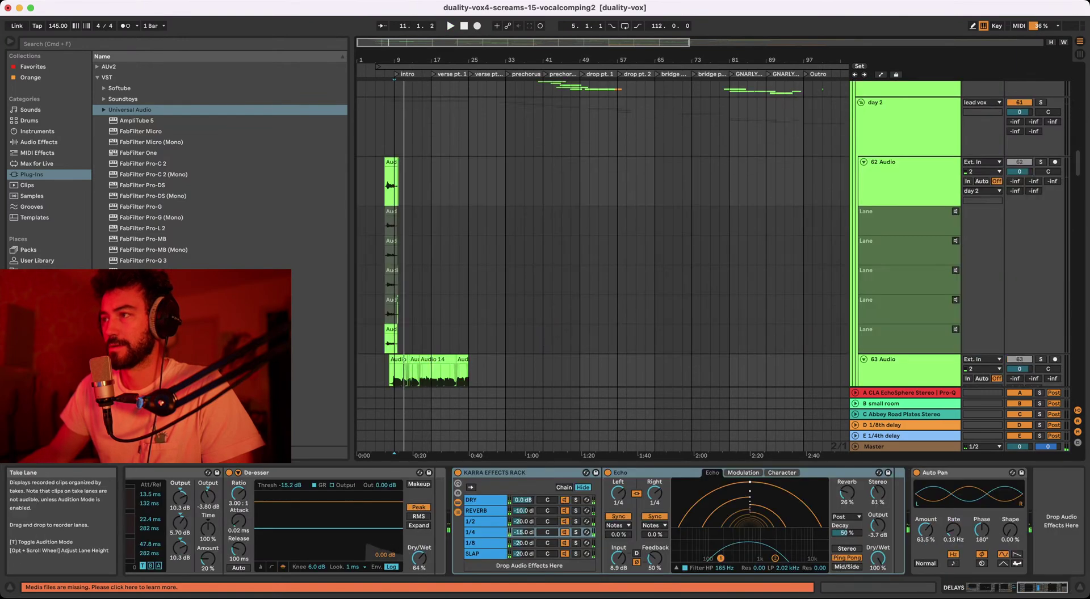
{"action": "scroll", "coordinate": [602, 232], "scroll_direction": "down", "scroll_amount": 8}
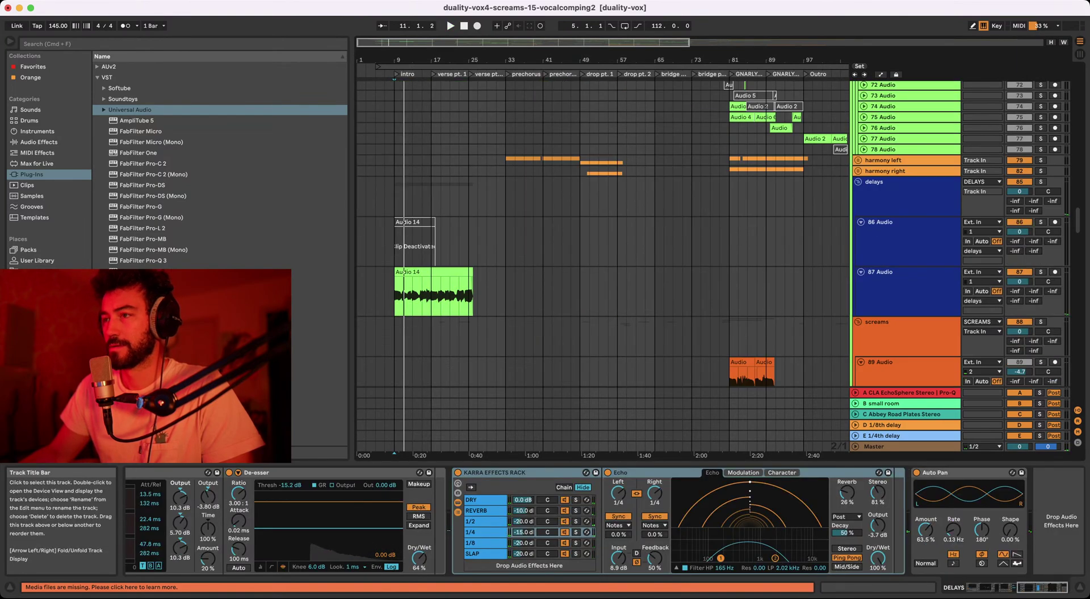
{"action": "scroll", "coordinate": [908, 233], "scroll_direction": "down", "scroll_amount": 10}
{"action": "key", "text": "space"}
{"action": "scroll", "coordinate": [602, 233], "scroll_direction": "down", "scroll_amount": 10}
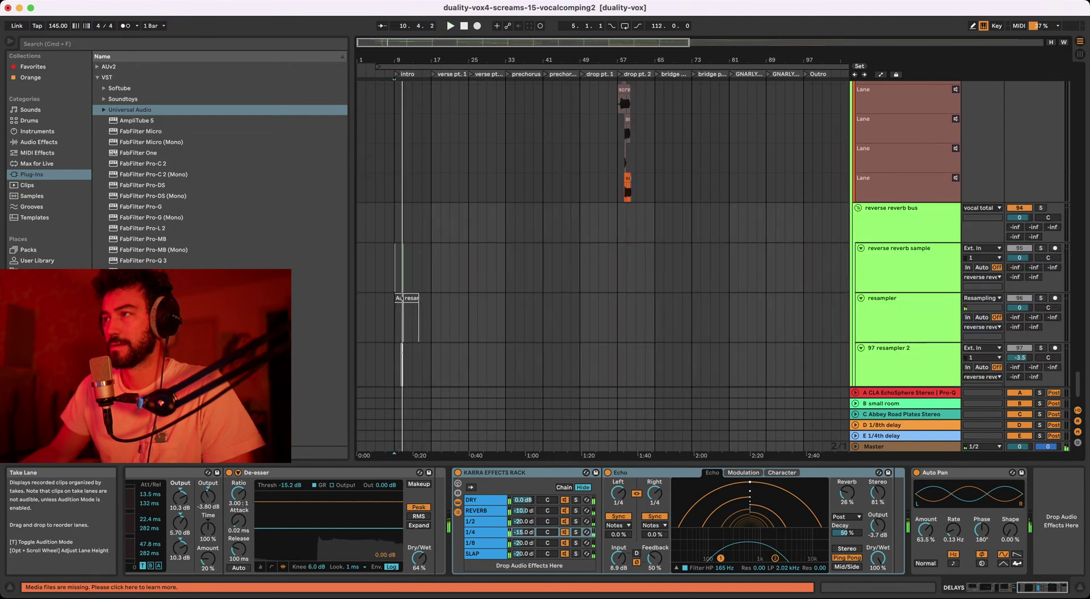
{"action": "scroll", "coordinate": [908, 187], "scroll_direction": "down", "scroll_amount": 3}
{"action": "scroll", "coordinate": [908, 233], "scroll_direction": "up", "scroll_amount": 15}
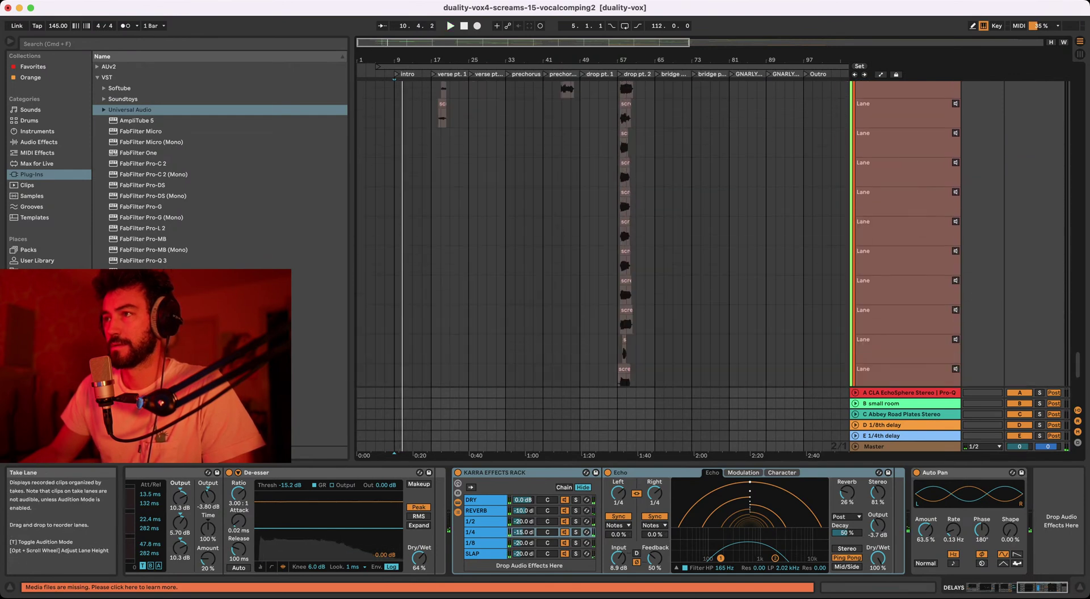
{"action": "scroll", "coordinate": [908, 232], "scroll_direction": "up", "scroll_amount": 6}
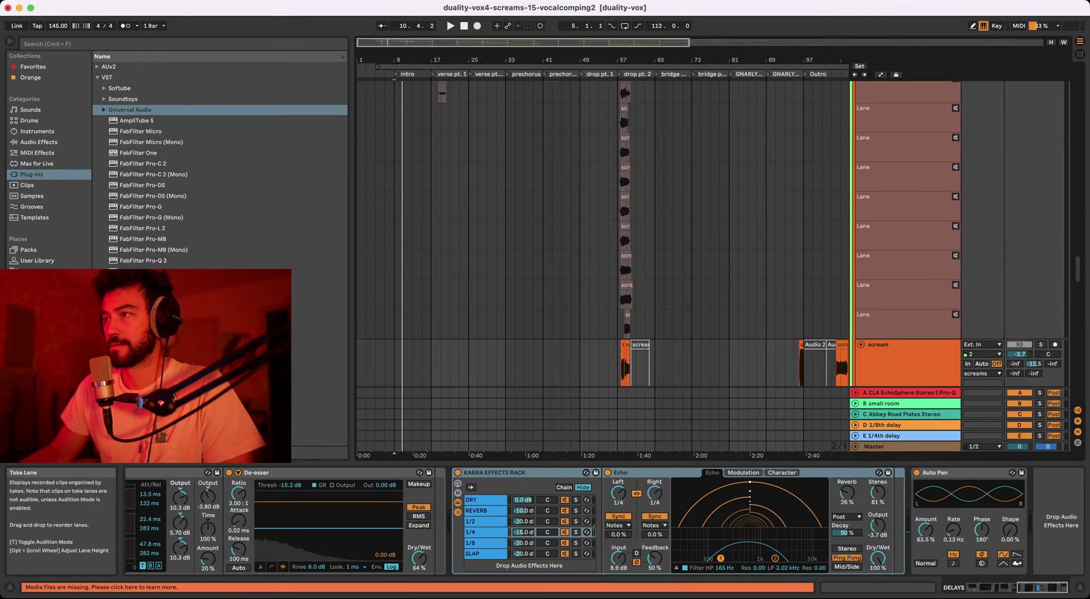
{"action": "scroll", "coordinate": [909, 233], "scroll_direction": "up", "scroll_amount": 8}
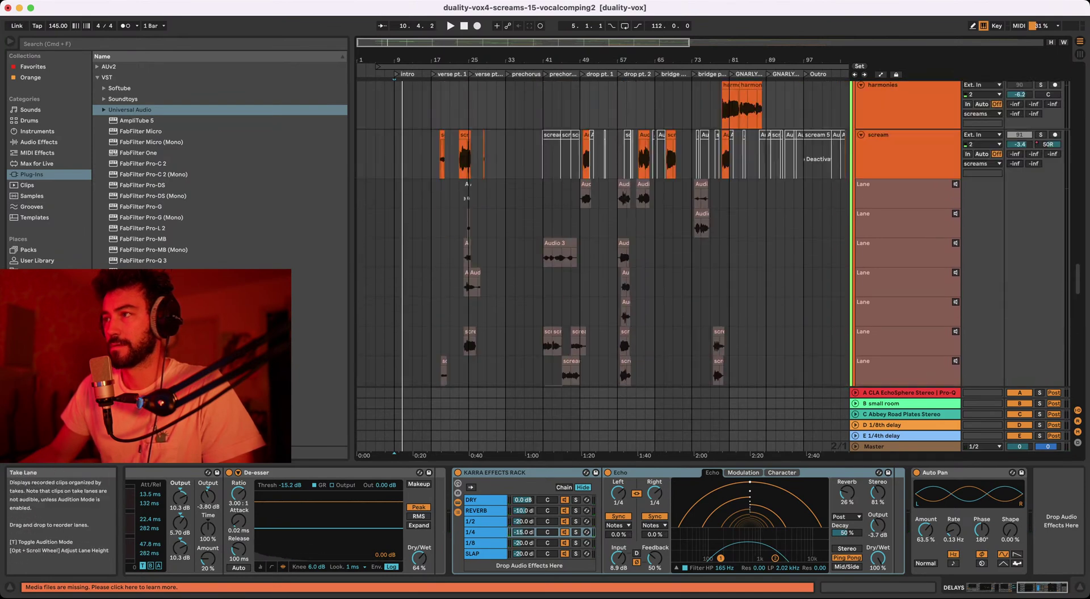
{"action": "scroll", "coordinate": [908, 233], "scroll_direction": "up", "scroll_amount": 2}
- Fold the scream tracks with their take lanes and collapse the screams group
{"action": "left_click", "coordinate": [860, 185]}
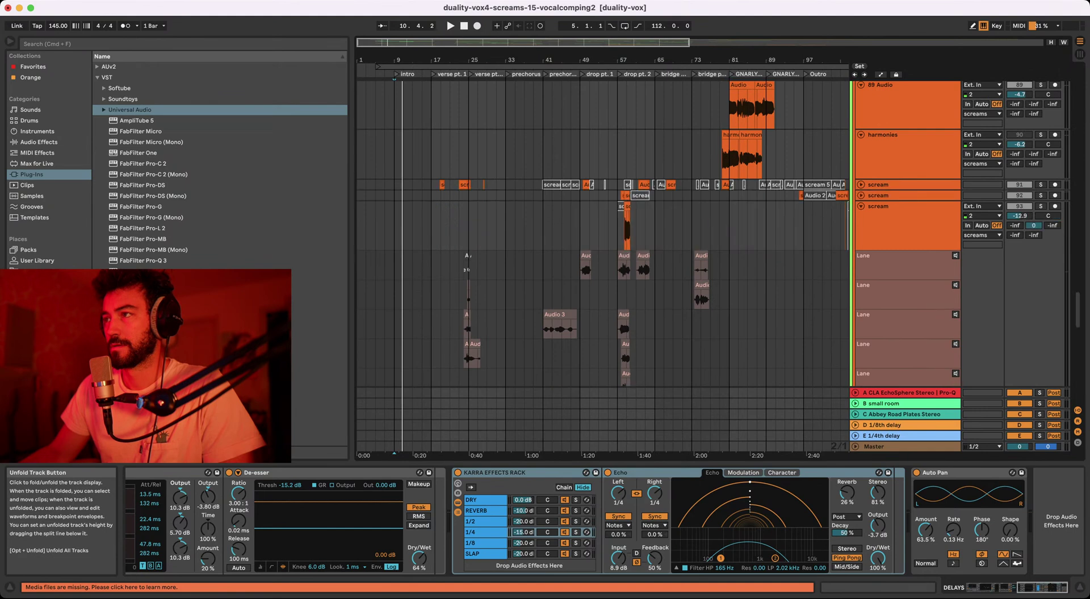
{"action": "left_click", "coordinate": [861, 207]}
{"action": "scroll", "coordinate": [860, 207], "scroll_direction": "up", "scroll_amount": 3}
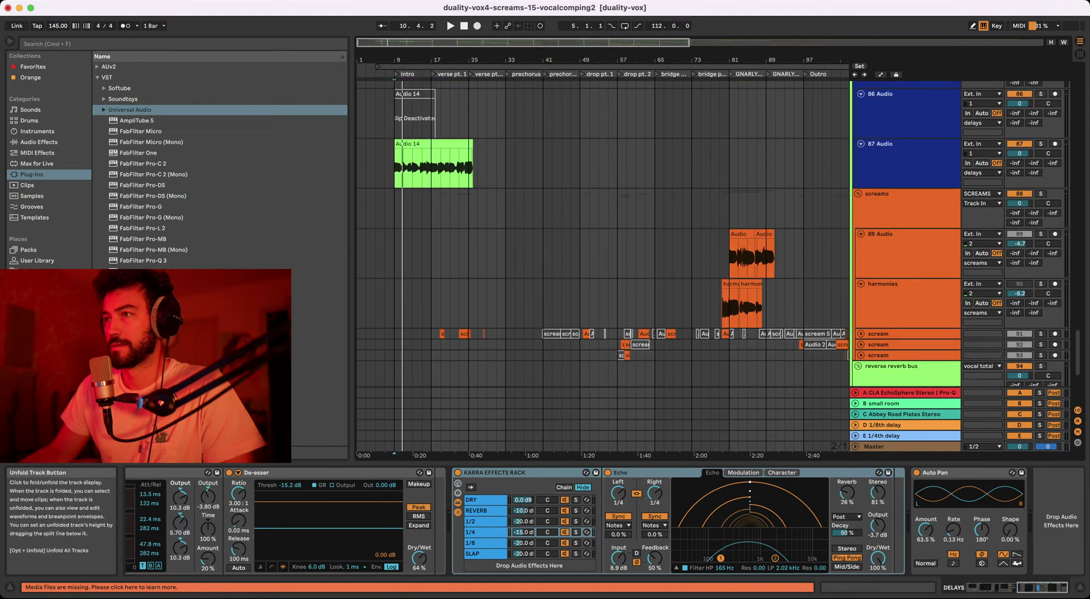
{"action": "left_click", "coordinate": [858, 193]}
- Select the Audio 14 clip on the 87 Audio track, play from bar 9, and solo and record-arm that track
{"action": "scroll", "coordinate": [857, 193], "scroll_direction": "up", "scroll_amount": 1}
{"action": "left_click", "coordinate": [434, 164]}
{"action": "key", "text": "space"}
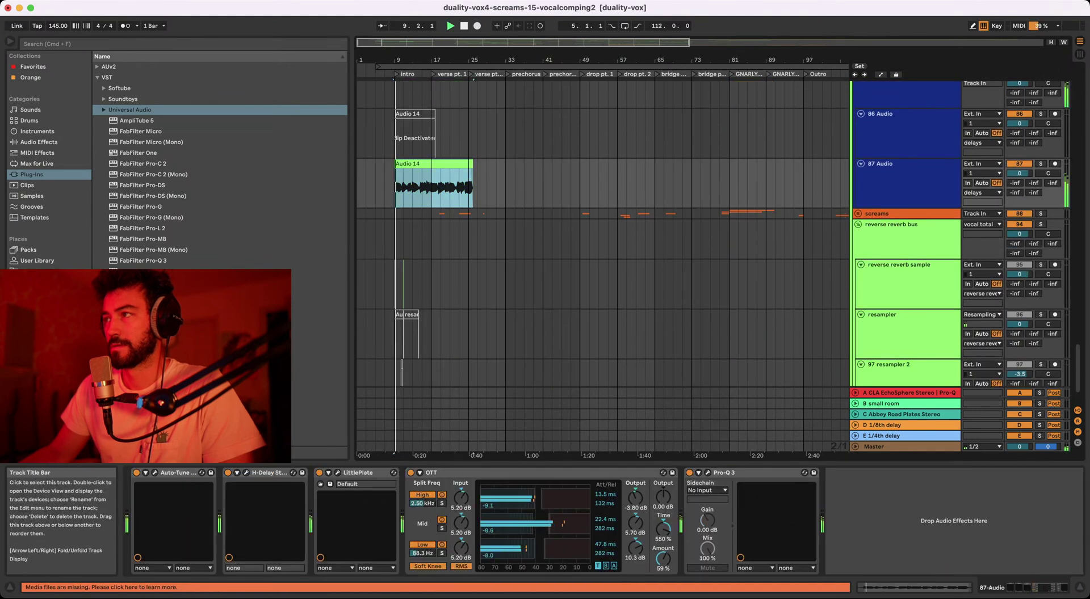
{"action": "left_click", "coordinate": [1019, 164]}
{"action": "left_click", "coordinate": [1040, 164]}
{"action": "left_click", "coordinate": [1054, 163]}
{"action": "left_click", "coordinate": [905, 164]}
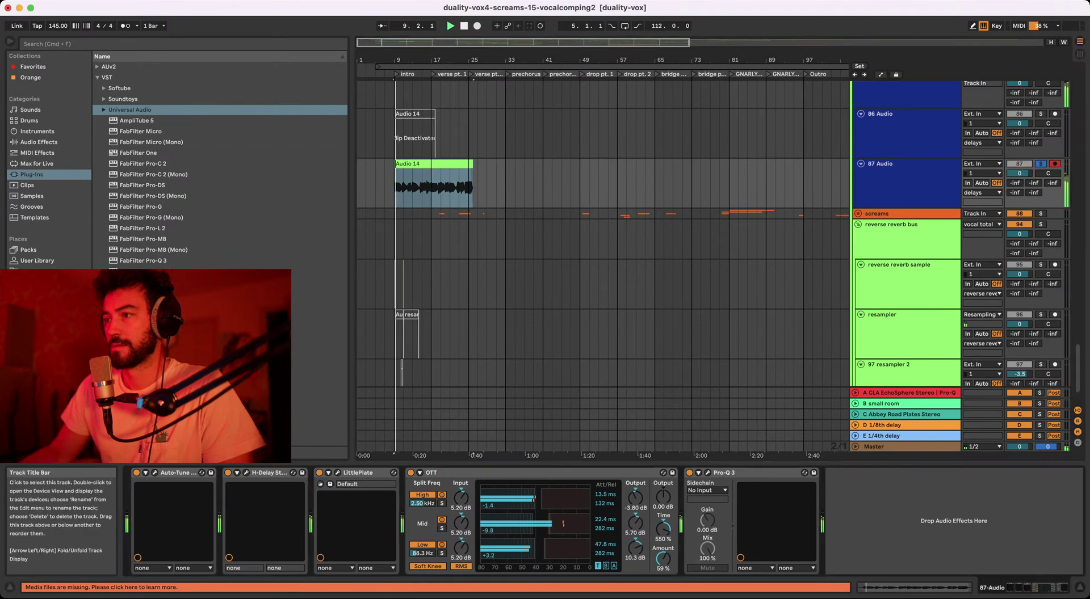
- Deactivate OTT on the 87 Audio track and replay the soloed track from bar 9
{"action": "left_click", "coordinate": [755, 472]}
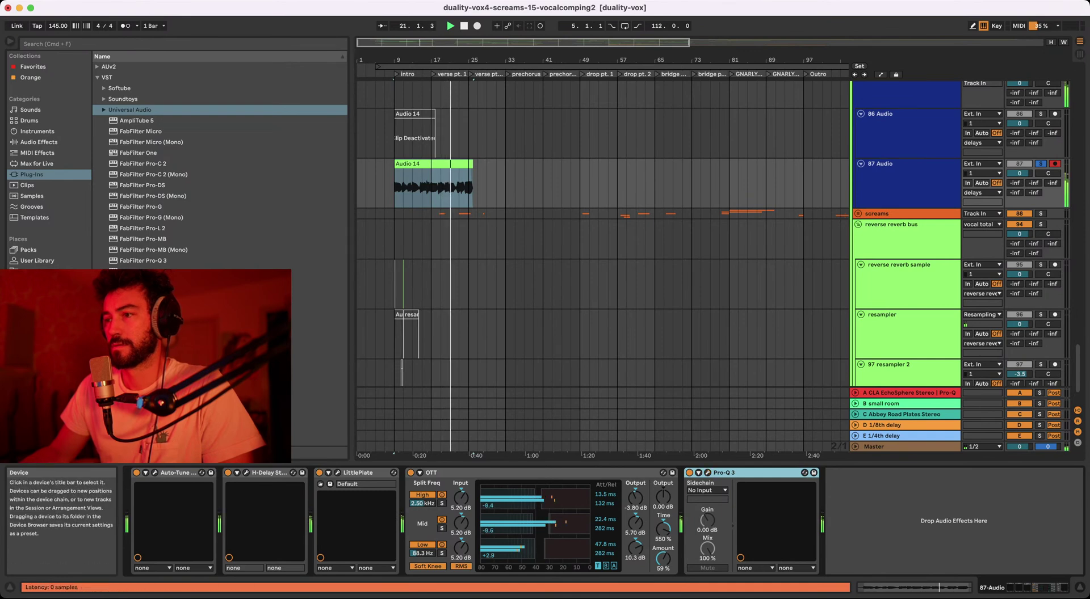
{"action": "left_click", "coordinate": [953, 520]}
{"action": "left_click", "coordinate": [410, 472]}
{"action": "key", "text": "space"}
{"action": "key", "text": "space"}
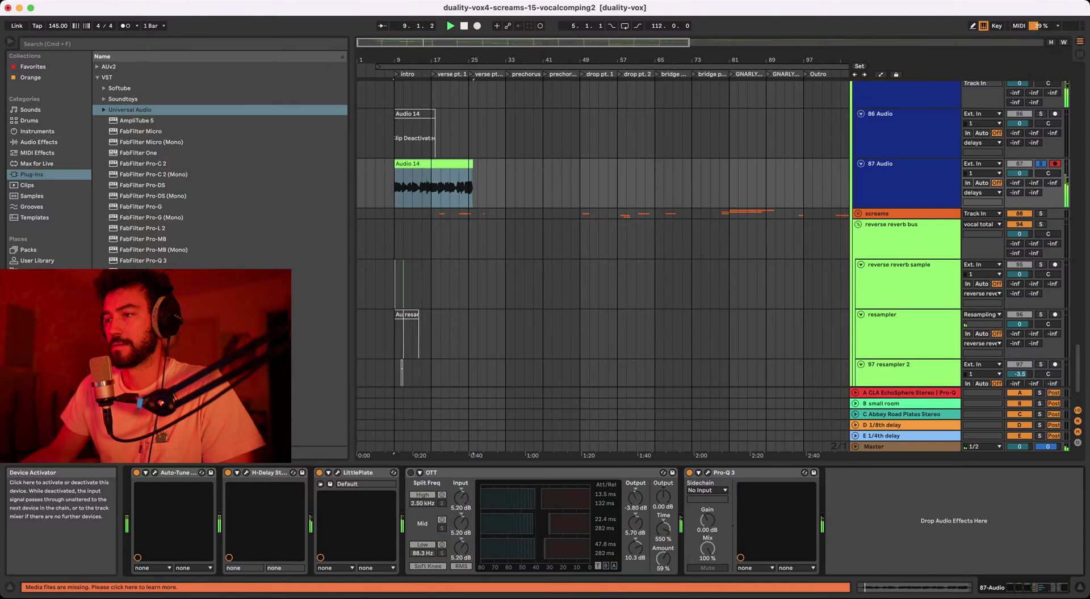
{"action": "left_click", "coordinate": [432, 473]}
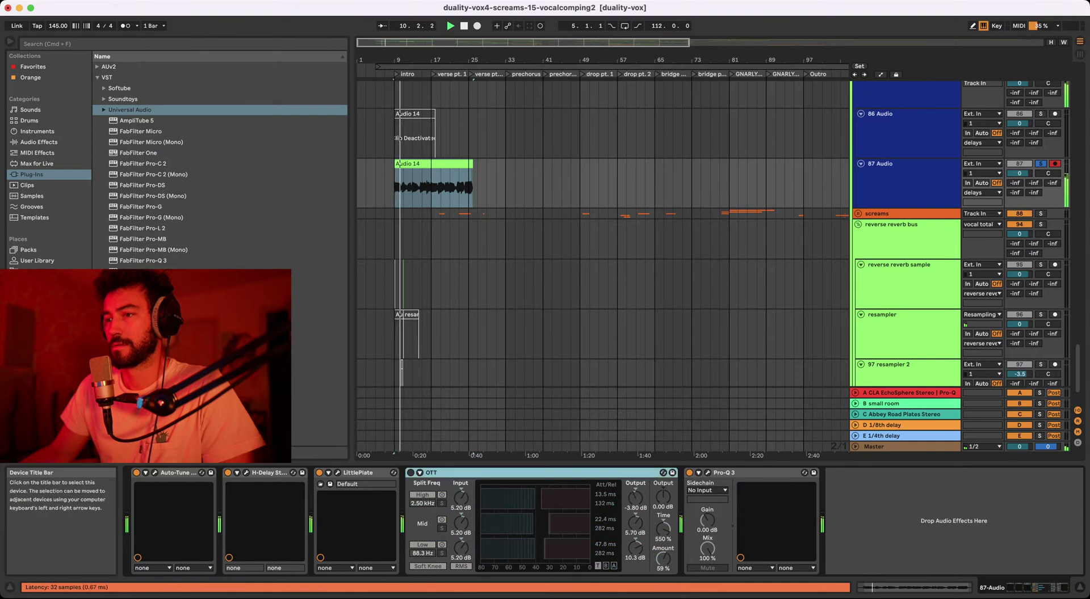
{"action": "left_click", "coordinate": [953, 521]}
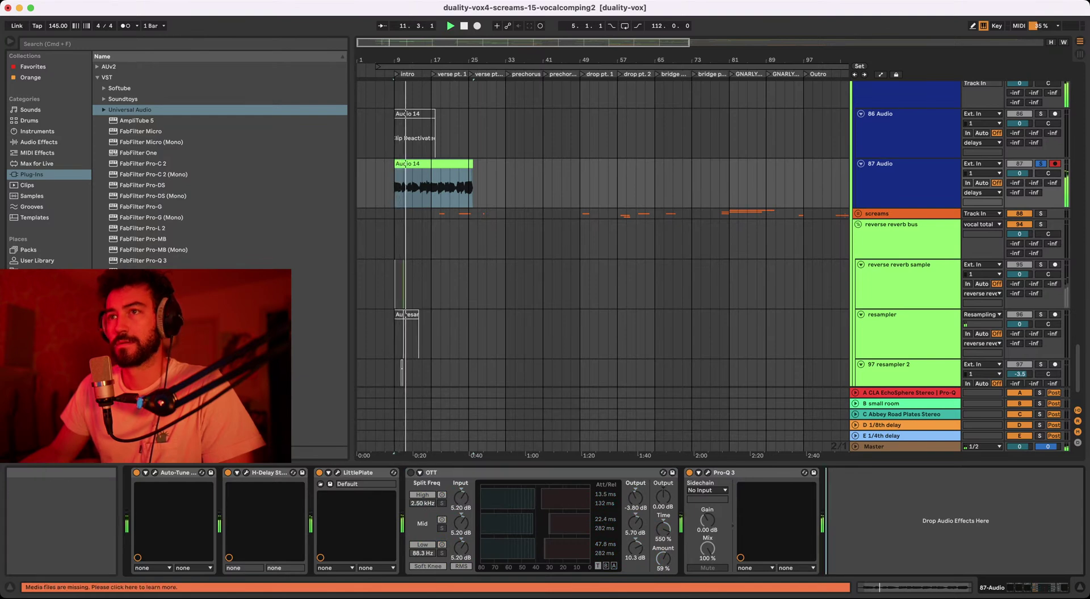
- Search the plug-ins for "valhalla" and insert the VST3 ValhallaVintageVerb between H-Delay and LittlePlate on 87 Audio
{"action": "left_click", "coordinate": [33, 67]}
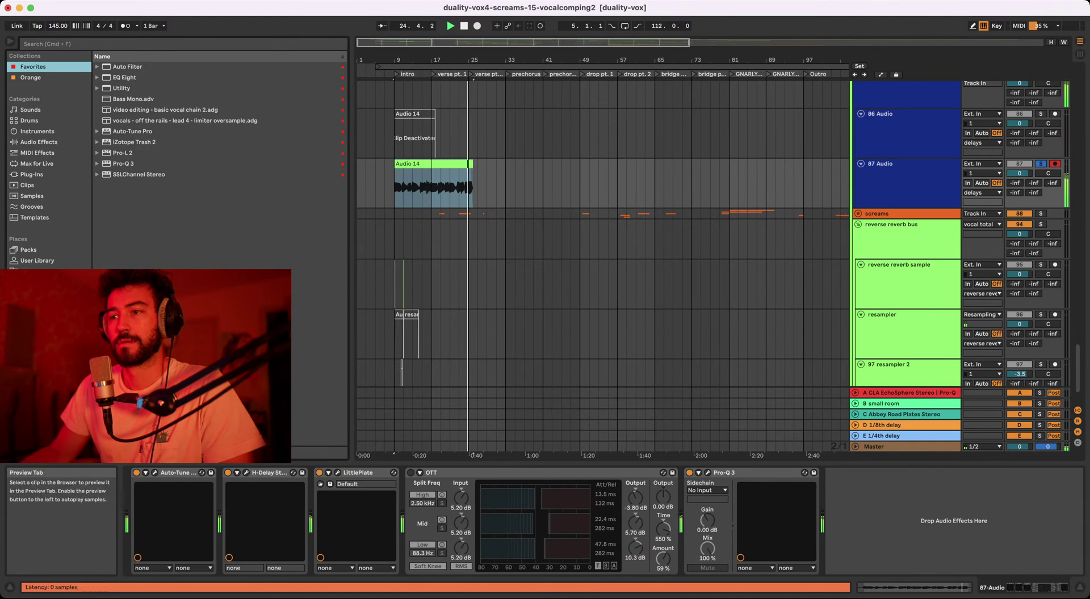
{"action": "left_click", "coordinate": [269, 472]}
{"action": "left_click", "coordinate": [358, 473]}
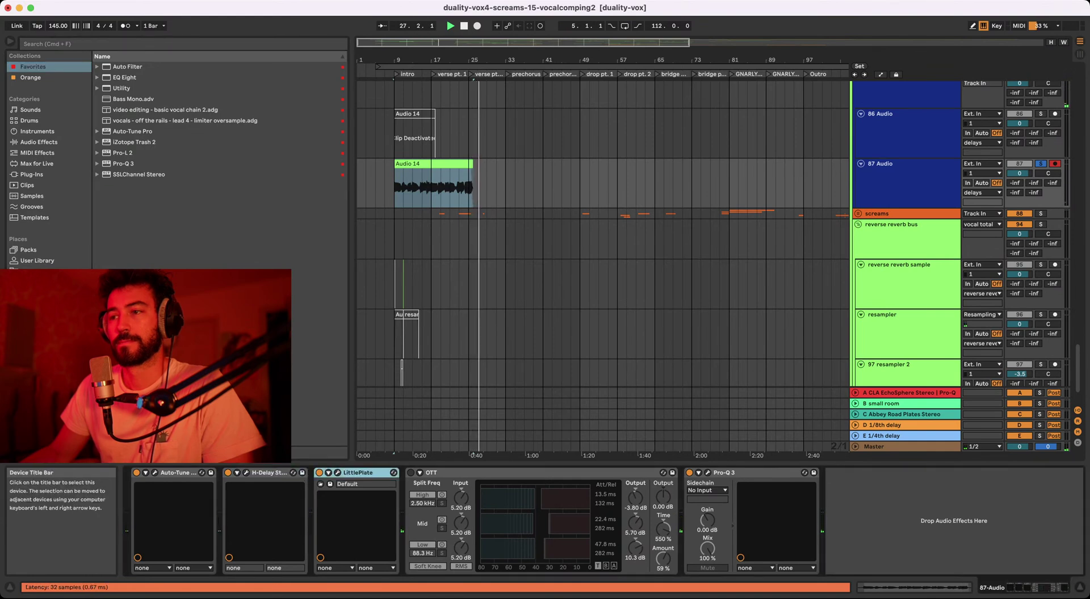
{"action": "key", "text": "super+f"}
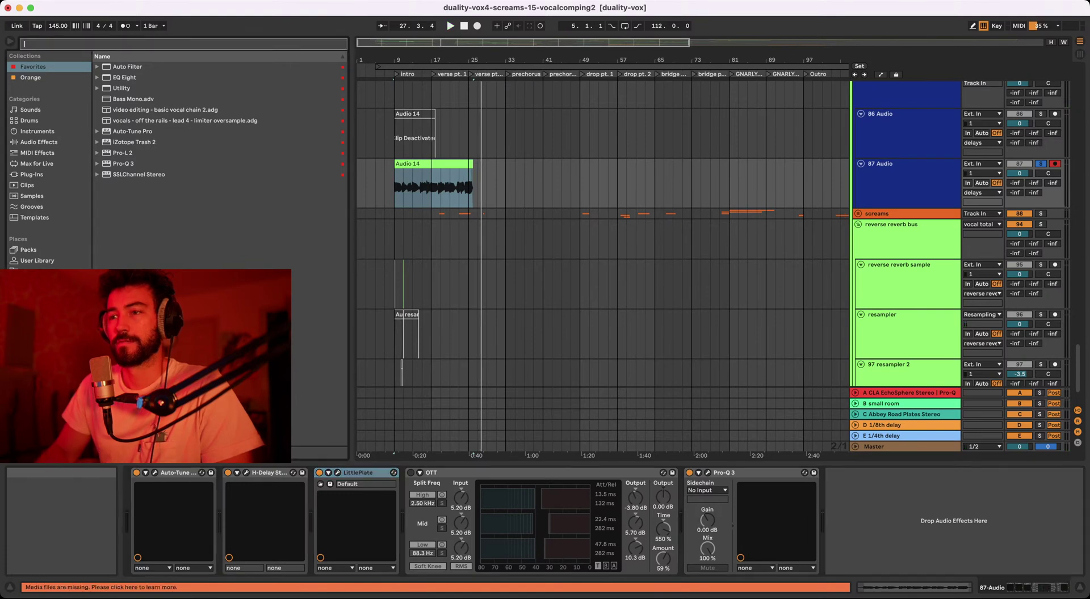
{"action": "type", "text": "valhalla"}
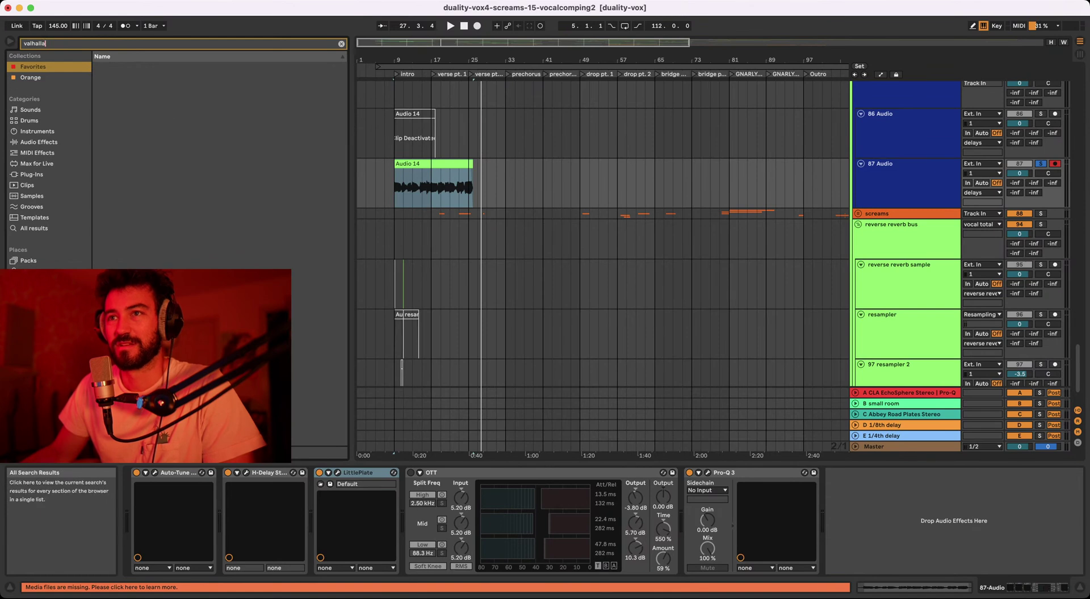
{"action": "left_click", "coordinate": [31, 175]}
{"action": "key", "text": "Right"}
{"action": "key", "text": "Down"}
{"action": "key", "text": "Right"}
{"action": "key", "text": "Down"}
{"action": "left_click", "coordinate": [154, 131]}
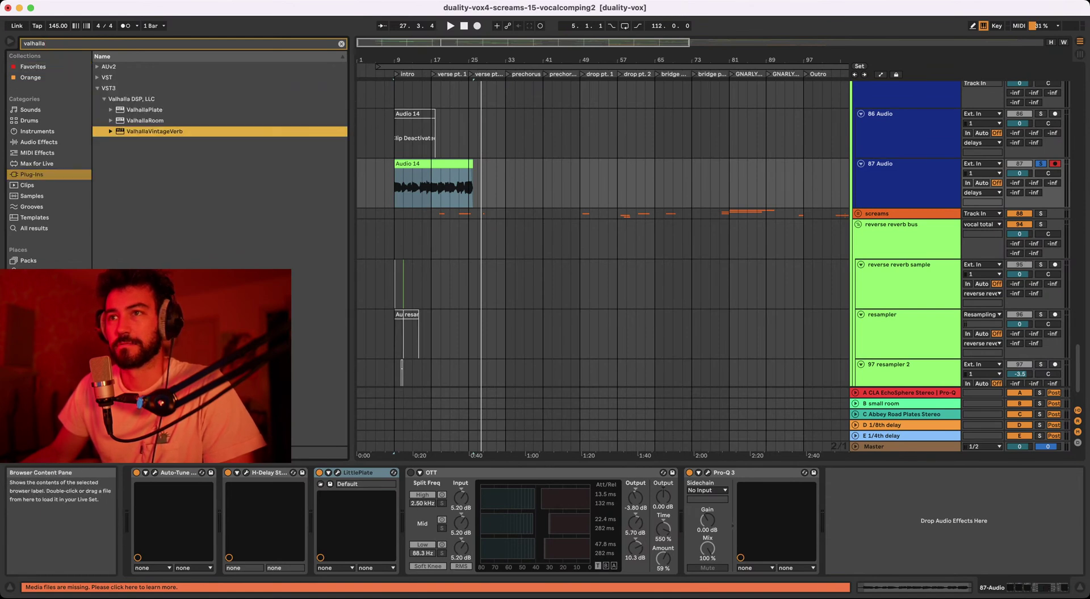
{"action": "key", "text": "Return"}
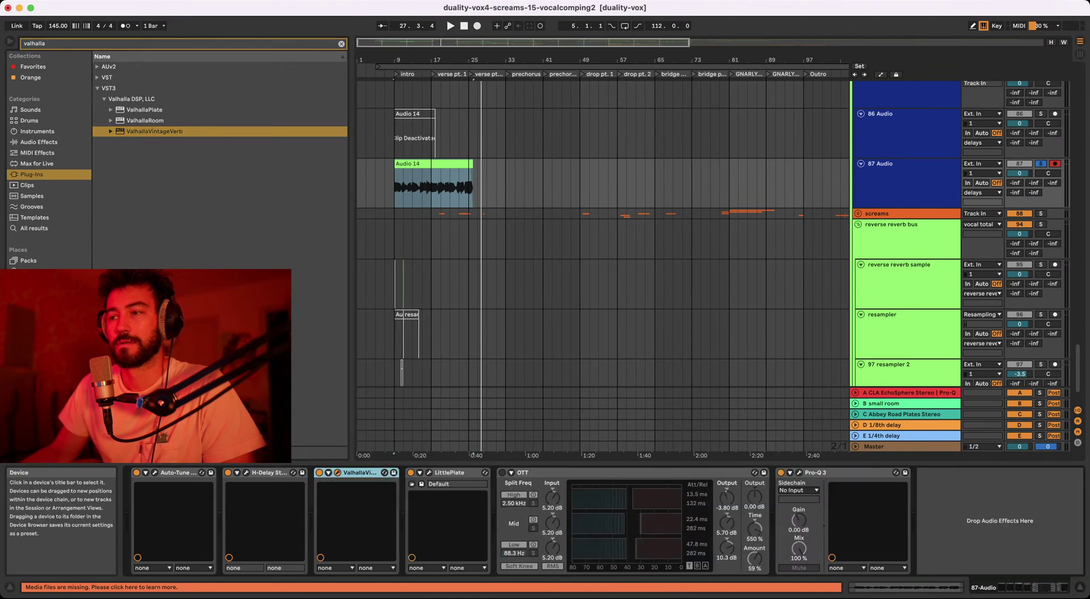
- Deactivate LittlePlate and replay the soloed track from bar 9 through ValhallaVintageVerb
{"action": "left_click", "coordinate": [410, 473]}
{"action": "key", "text": "space"}
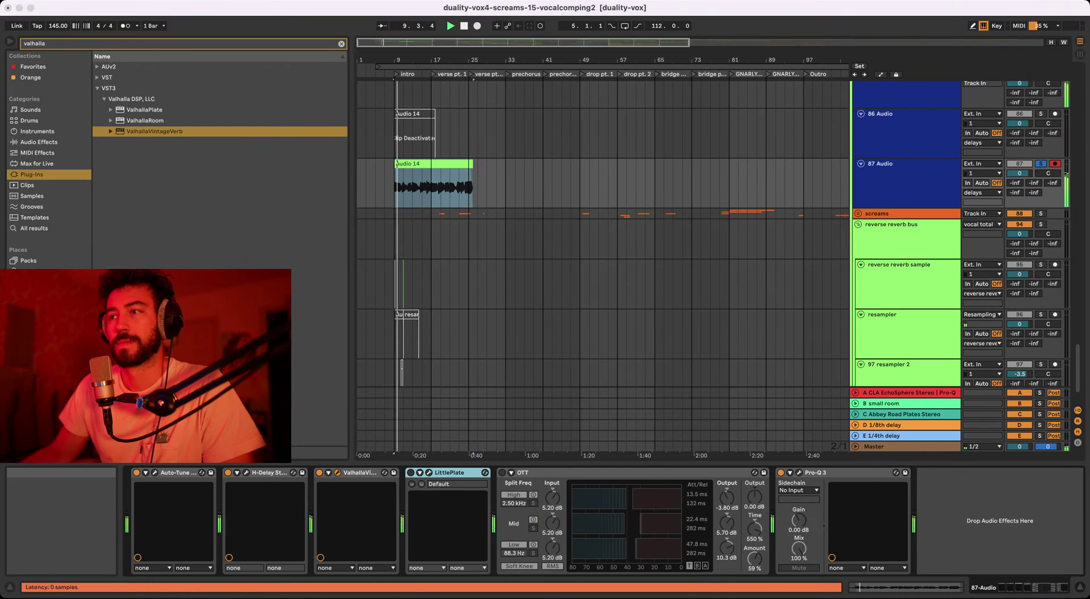
{"action": "left_click", "coordinate": [359, 472]}
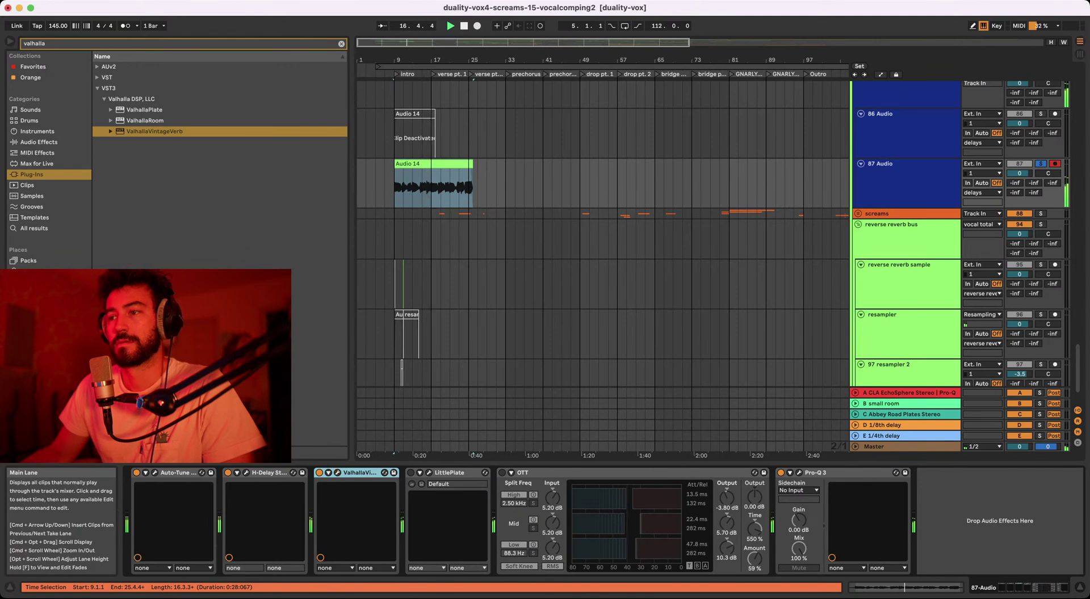
- Audition LittlePlate from bar 9 with ValhallaVintageVerb deactivated, and switch back to ValhallaVintageVerb with LittlePlate deactivated
{"action": "left_click", "coordinate": [337, 472]}
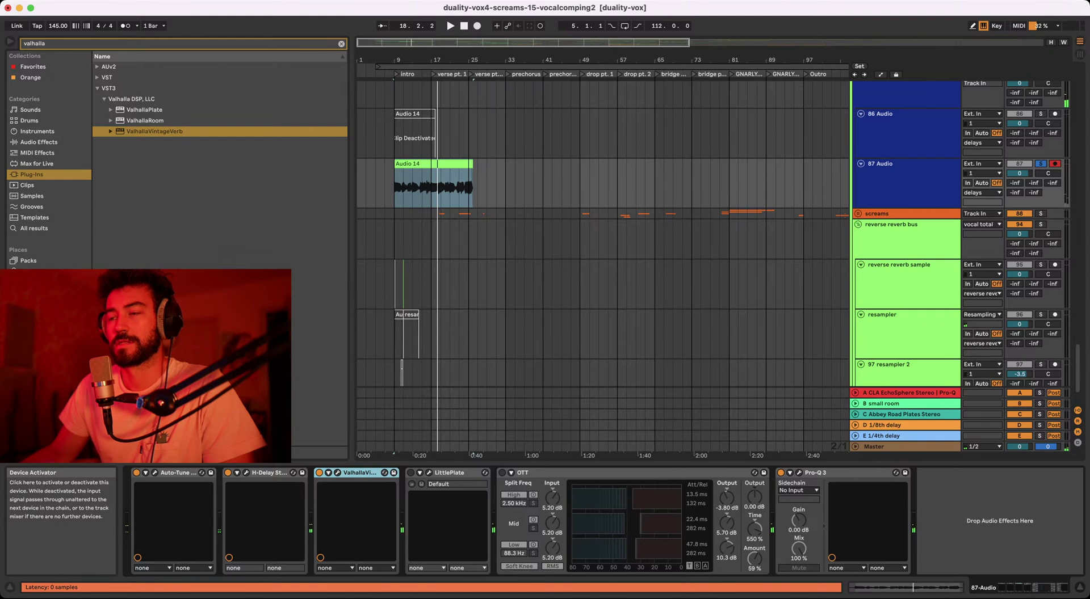
{"action": "left_click", "coordinate": [411, 473]}
{"action": "key", "text": "space"}
{"action": "left_click", "coordinate": [449, 472]}
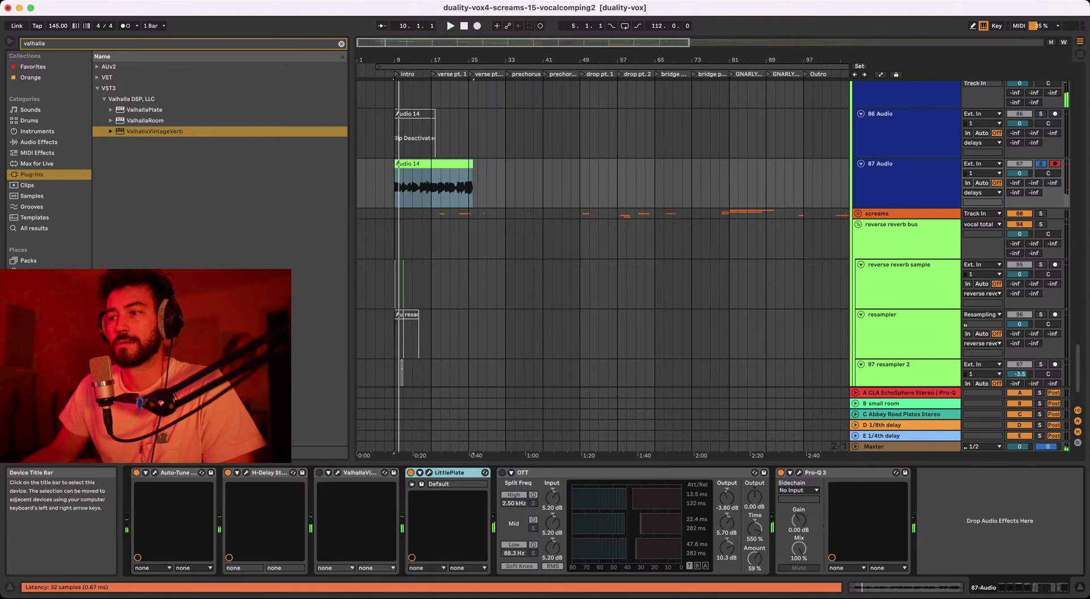
{"action": "left_click", "coordinate": [410, 473]}
{"action": "left_click", "coordinate": [318, 473]}
{"action": "key", "text": "space"}
{"action": "left_click", "coordinate": [359, 473]}
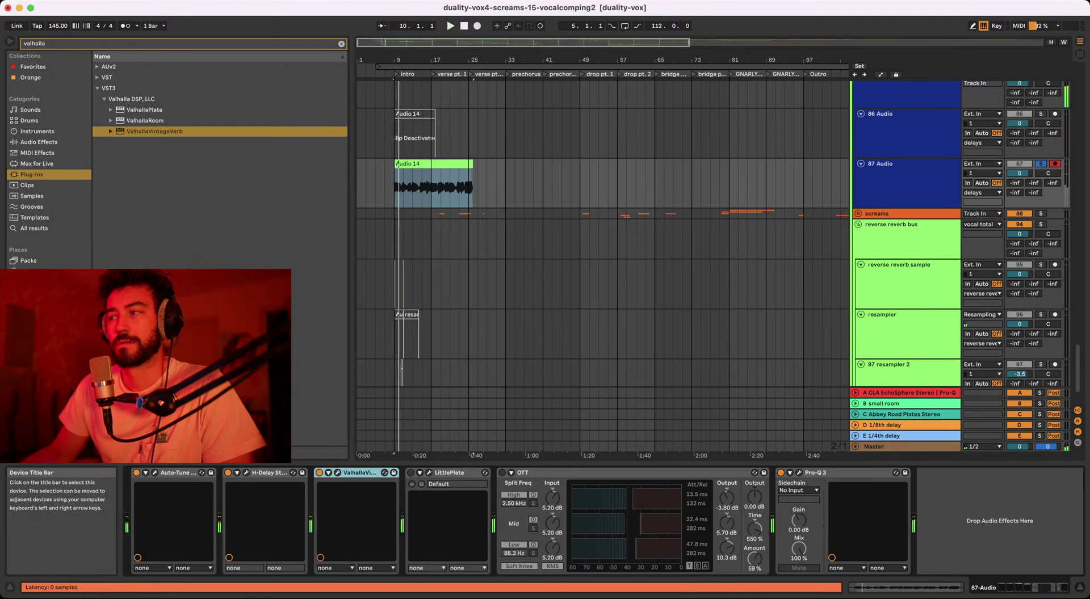
- Remove the solo from 87 Audio and play the full mix from bar 9 with the delays group selected
{"action": "left_click", "coordinate": [1040, 163]}
{"action": "key", "text": "space"}
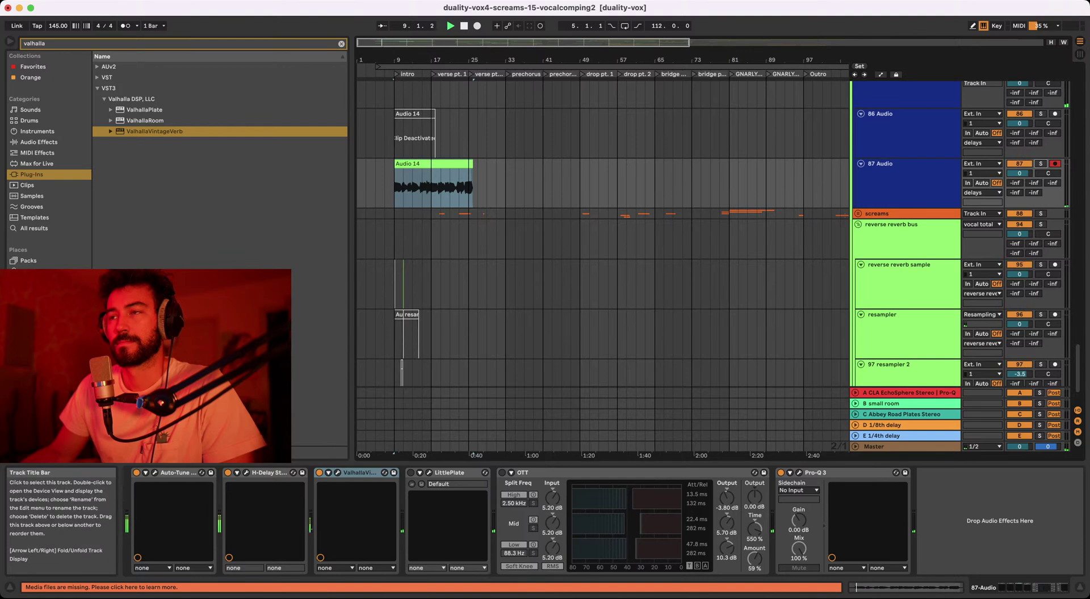
{"action": "left_click", "coordinate": [907, 176]}
{"action": "left_click_drag", "start_coordinate": [399, 59], "coordinate": [396, 58]}
{"action": "left_click", "coordinate": [399, 138]}
{"action": "left_click", "coordinate": [392, 95]}
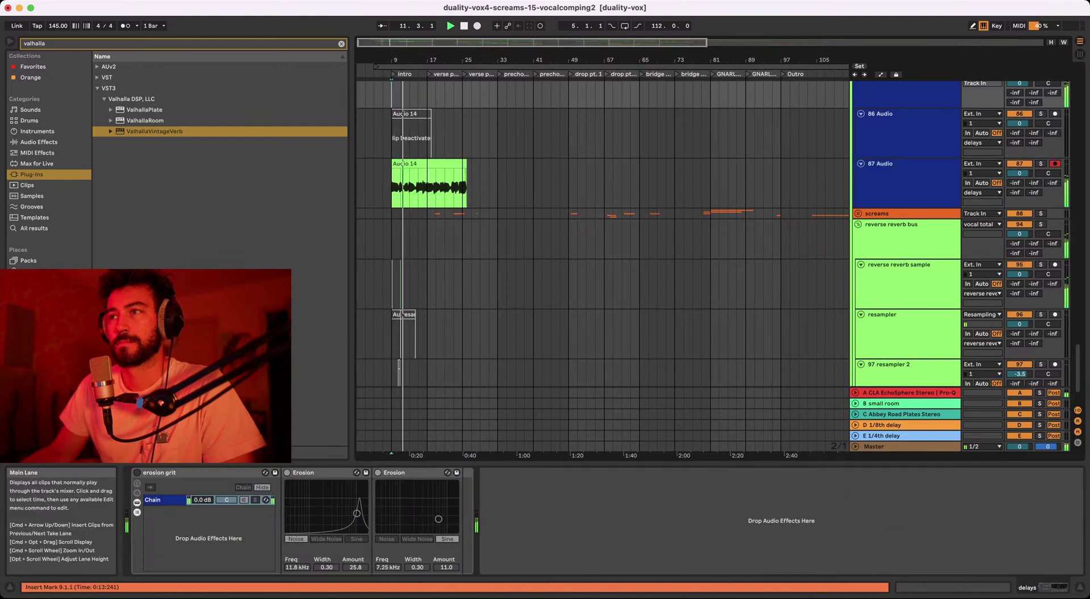
{"action": "scroll", "coordinate": [398, 91], "scroll_direction": "right", "scroll_amount": 1}
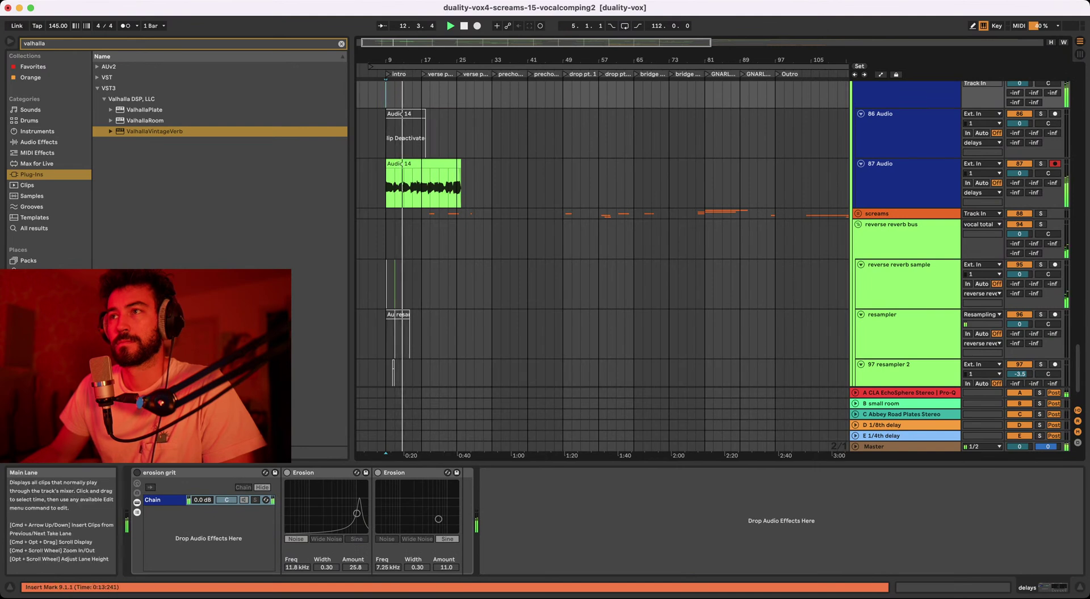
{"action": "scroll", "coordinate": [398, 90], "scroll_direction": "right", "scroll_amount": 1}
{"action": "left_click_drag", "start_coordinate": [408, 60], "coordinate": [409, 58]}
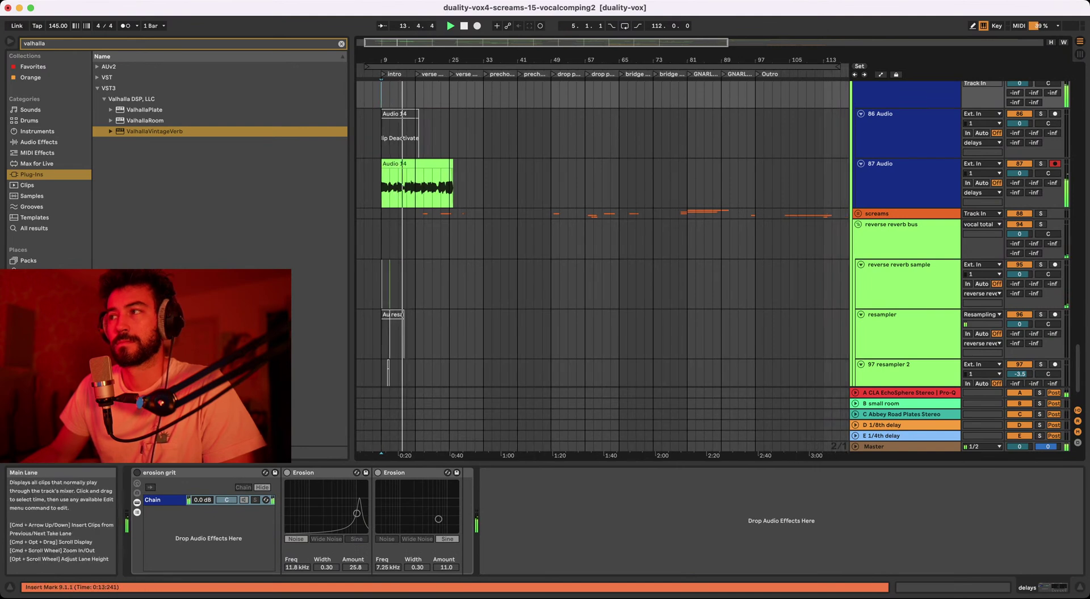
- Inspect the effect chains on 87 Audio and 86 Audio while the mix plays on through verse pt. 1 and verse pt. 2
{"action": "left_click", "coordinate": [906, 163]}
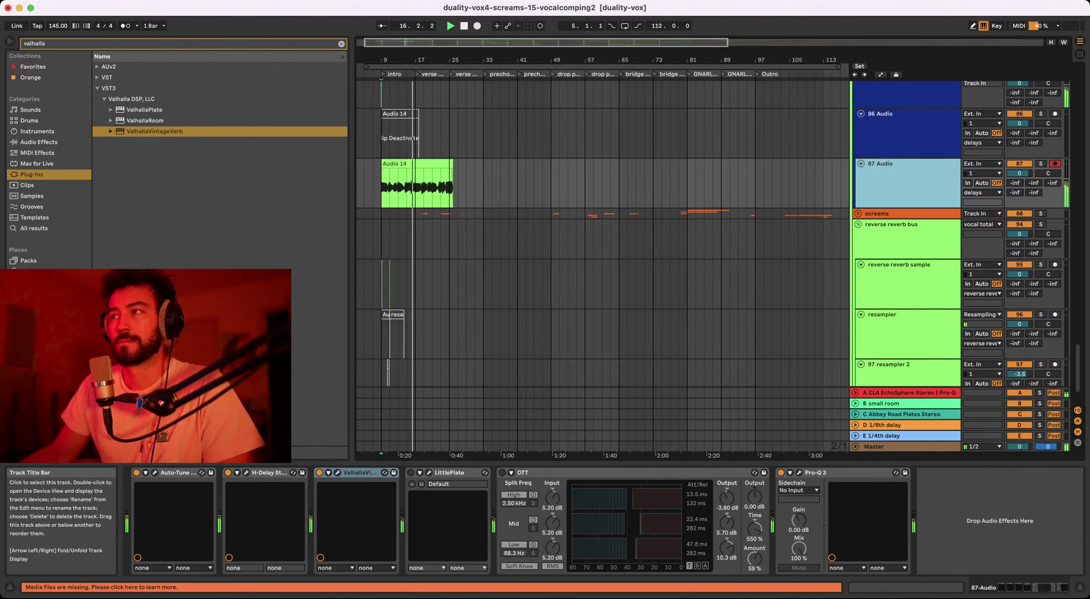
{"action": "left_click", "coordinate": [418, 137]}
{"action": "left_click_drag", "start_coordinate": [419, 59], "coordinate": [420, 60]}
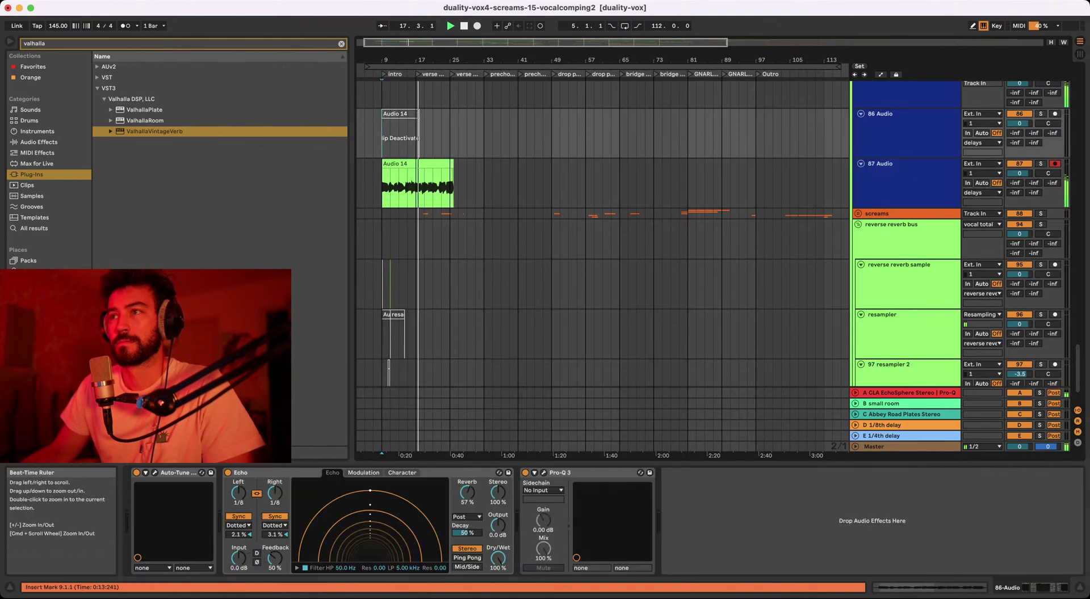
{"action": "left_click", "coordinate": [416, 94]}
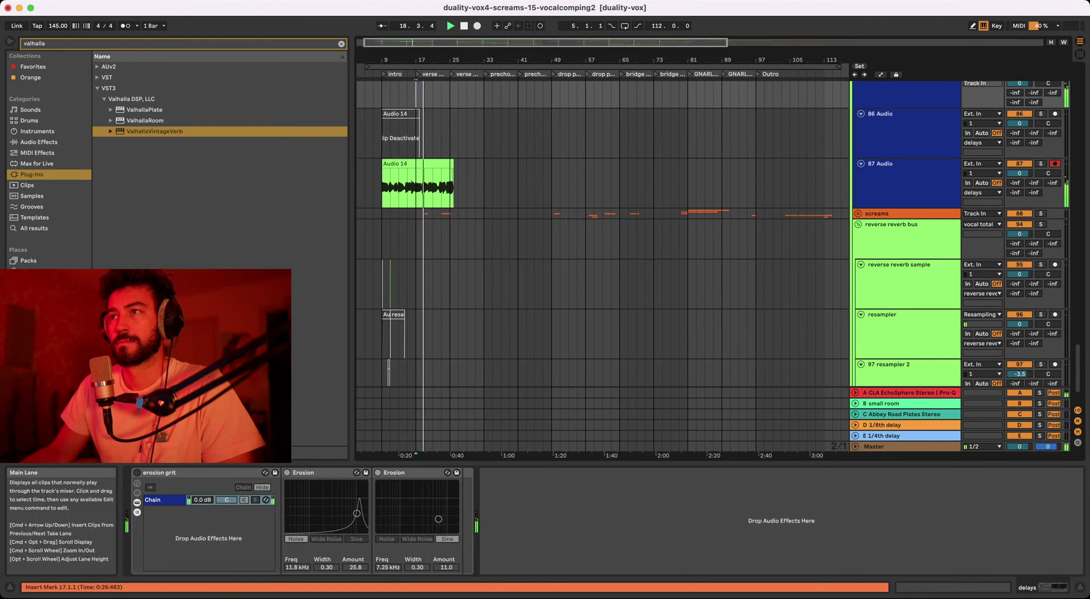
{"action": "left_click_drag", "start_coordinate": [425, 60], "coordinate": [446, 57]}
{"action": "left_click", "coordinate": [450, 94]}
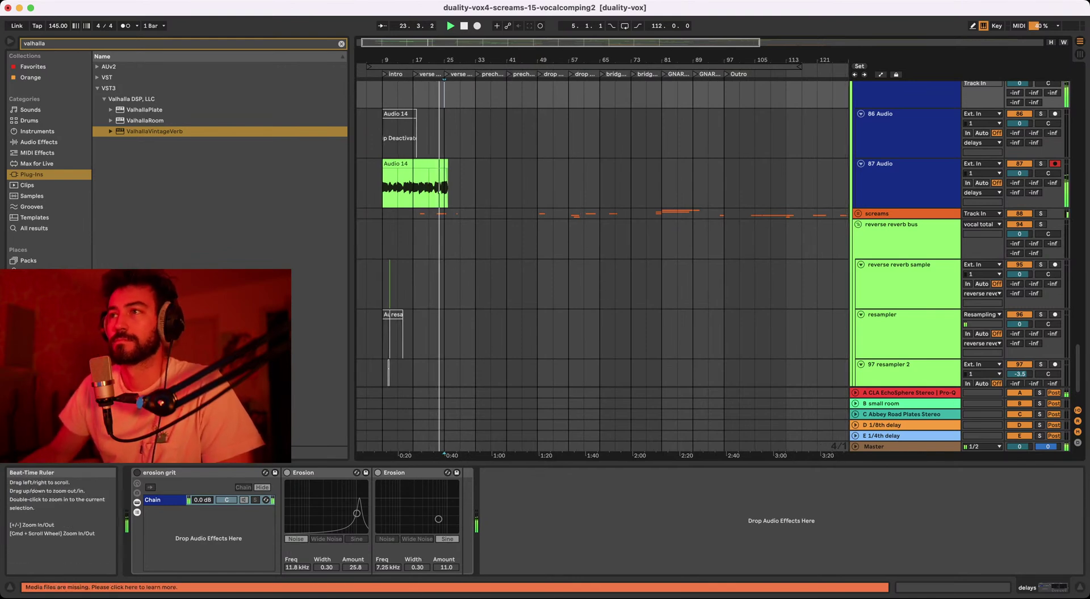
{"action": "left_click_drag", "start_coordinate": [456, 60], "coordinate": [441, 61]}
{"action": "left_click", "coordinate": [432, 133]}
{"action": "left_click", "coordinate": [442, 94]}
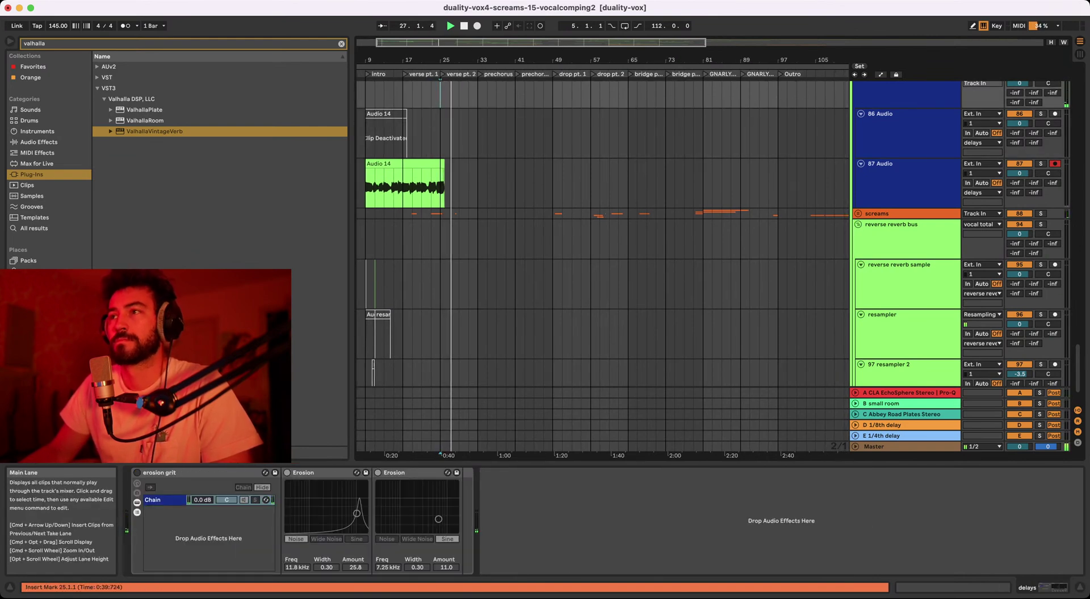
- Play the mix from the start of the prechorus at bar 33
{"action": "scroll", "coordinate": [602, 256], "scroll_direction": "left", "scroll_amount": 2}
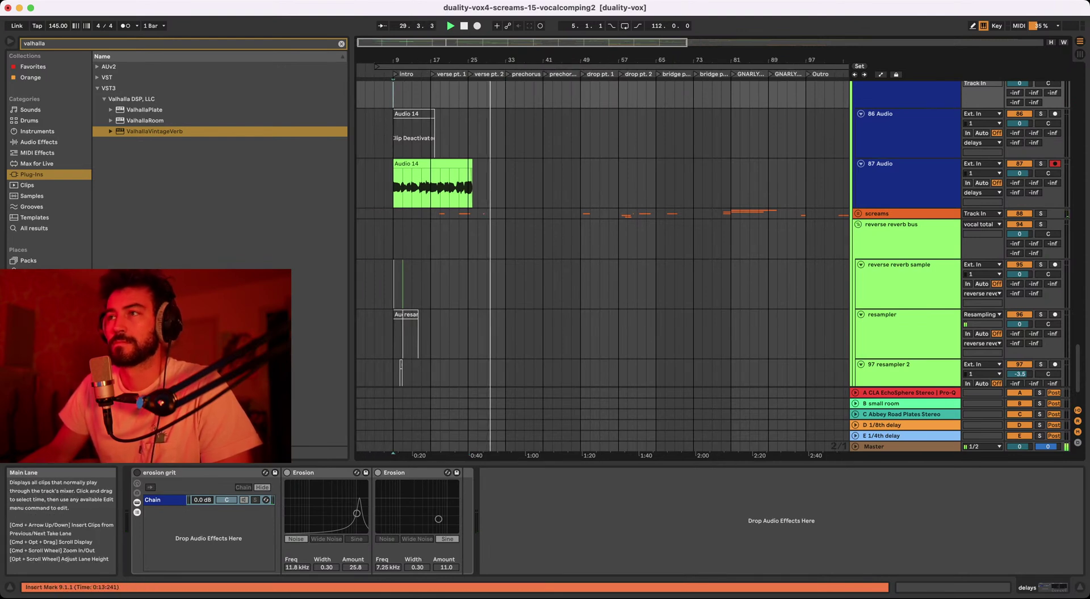
{"action": "scroll", "coordinate": [488, 94], "scroll_direction": "right", "scroll_amount": 1}
{"action": "left_click", "coordinate": [500, 94]}
{"action": "key", "text": "space"}
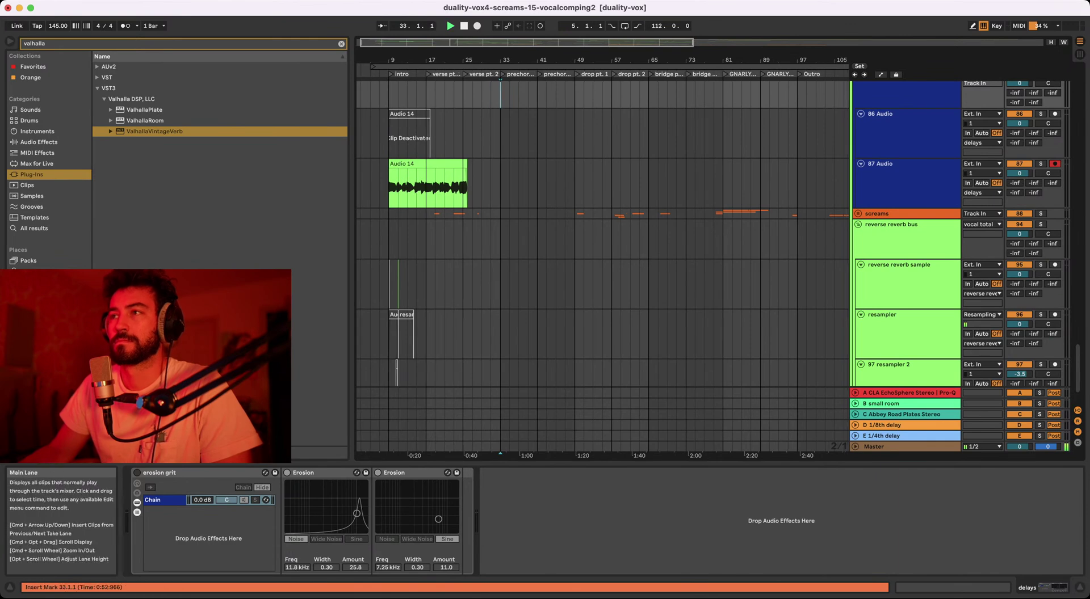
{"action": "scroll", "coordinate": [523, 94], "scroll_direction": "up", "scroll_amount": 2}
{"action": "scroll", "coordinate": [601, 255], "scroll_direction": "right", "scroll_amount": 1}
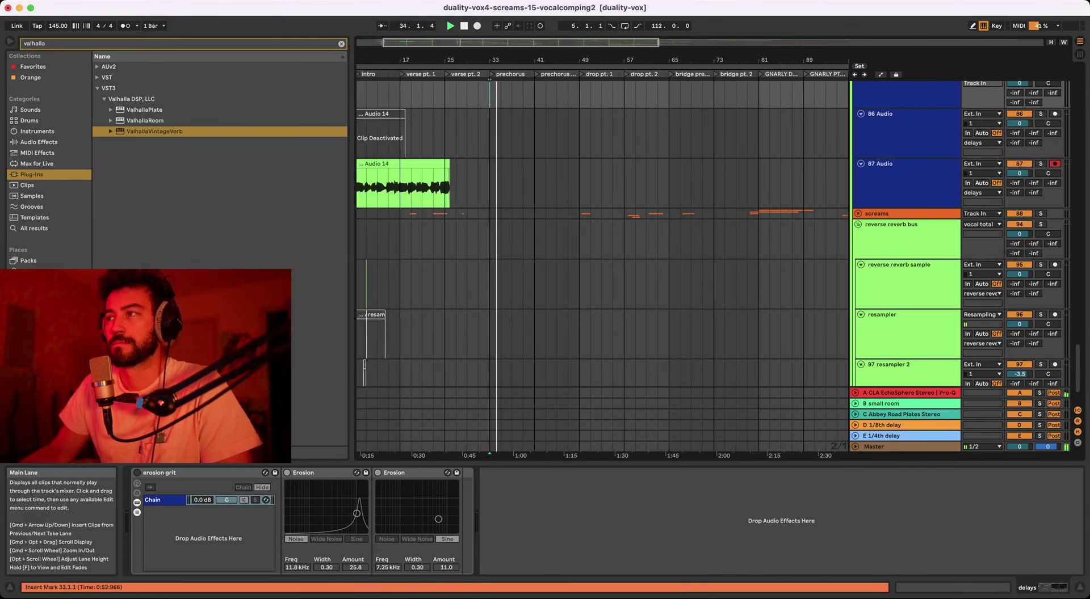
{"action": "scroll", "coordinate": [602, 255], "scroll_direction": "down", "scroll_amount": 2}
{"action": "scroll", "coordinate": [601, 255], "scroll_direction": "up", "scroll_amount": 10}
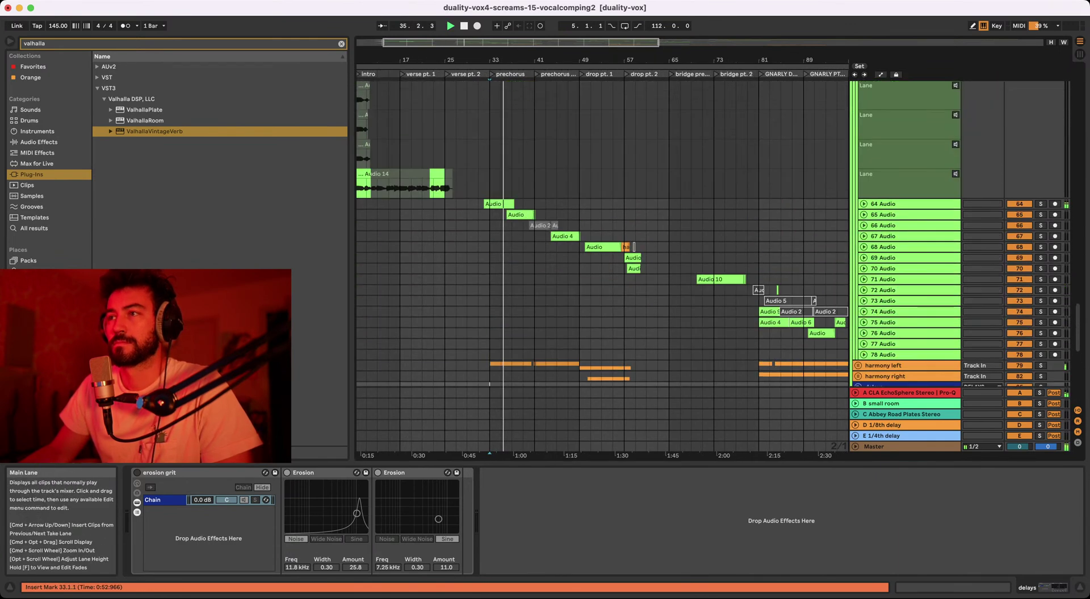
- Restart playback from bar 9 on the 63 Audio take lanes
{"action": "scroll", "coordinate": [522, 136], "scroll_direction": "left", "scroll_amount": 2}
{"action": "scroll", "coordinate": [522, 136], "scroll_direction": "up", "scroll_amount": 3}
{"action": "left_click_drag", "start_coordinate": [521, 61], "coordinate": [521, 50]}
{"action": "left_click", "coordinate": [522, 99]}
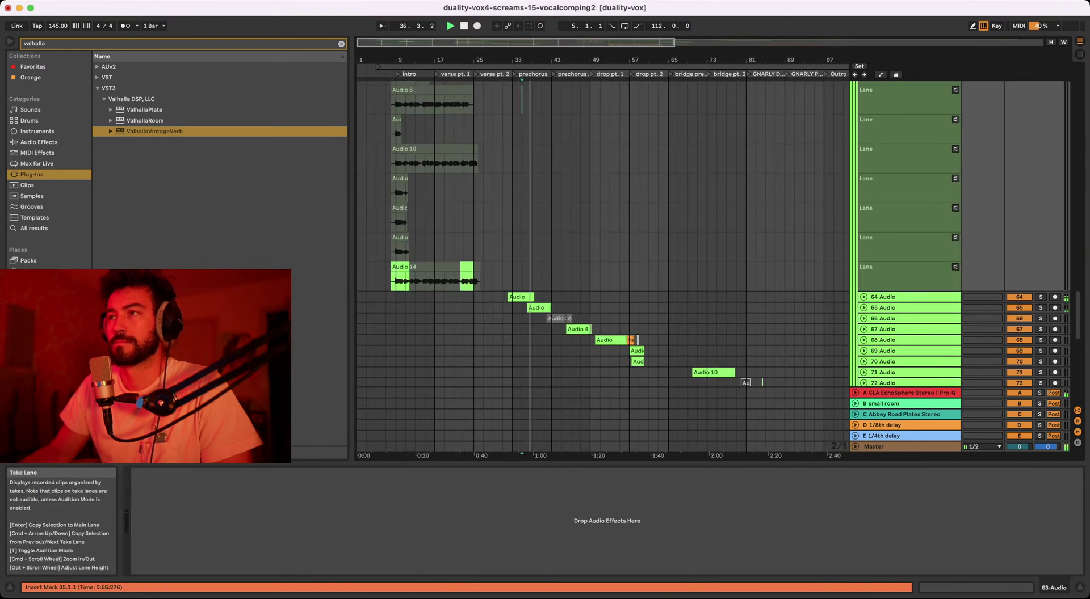
{"action": "left_click", "coordinate": [513, 99]}
{"action": "left_click", "coordinate": [396, 105]}
{"action": "key", "text": "space"}
{"action": "key", "text": "space"}
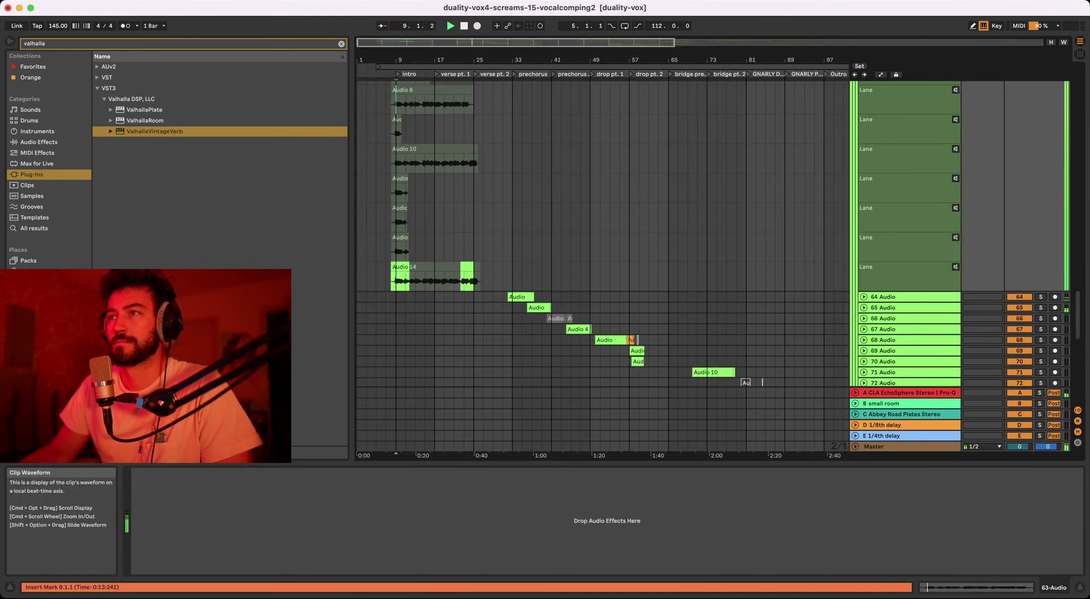
- Replay the intro from bar 9 with the vocal total group selected
{"action": "left_click_drag", "start_coordinate": [396, 60], "coordinate": [396, 96]}
{"action": "scroll", "coordinate": [416, 146], "scroll_direction": "up", "scroll_amount": 8}
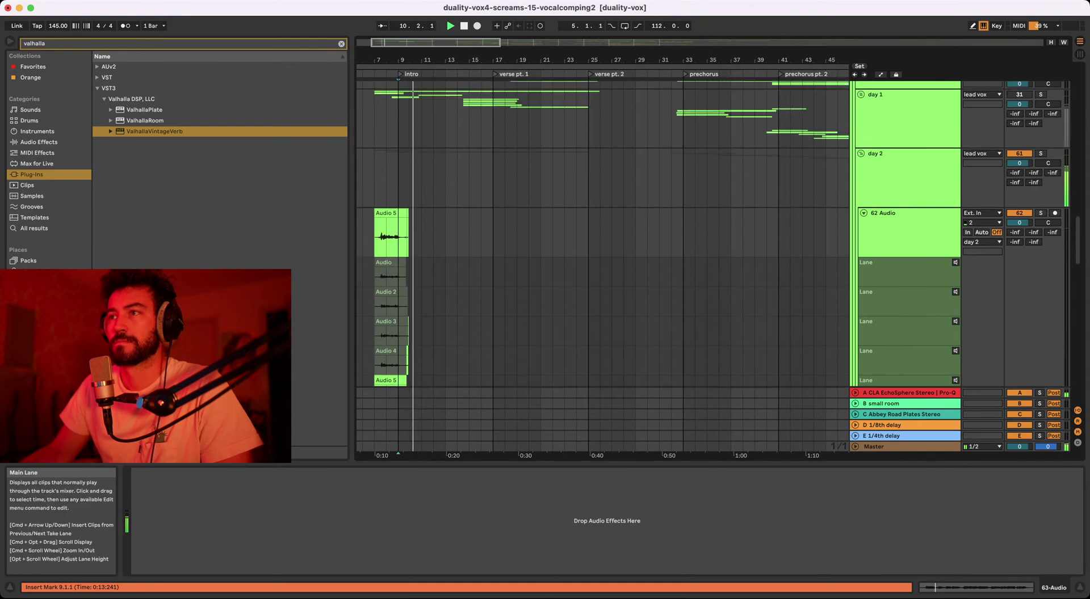
{"action": "scroll", "coordinate": [416, 146], "scroll_direction": "up", "scroll_amount": 5}
{"action": "left_click", "coordinate": [398, 106]}
{"action": "scroll", "coordinate": [398, 106], "scroll_direction": "up", "scroll_amount": 4}
{"action": "key", "text": "space"}
{"action": "key", "text": "space"}
{"action": "scroll", "coordinate": [416, 147], "scroll_direction": "down", "scroll_amount": 10}
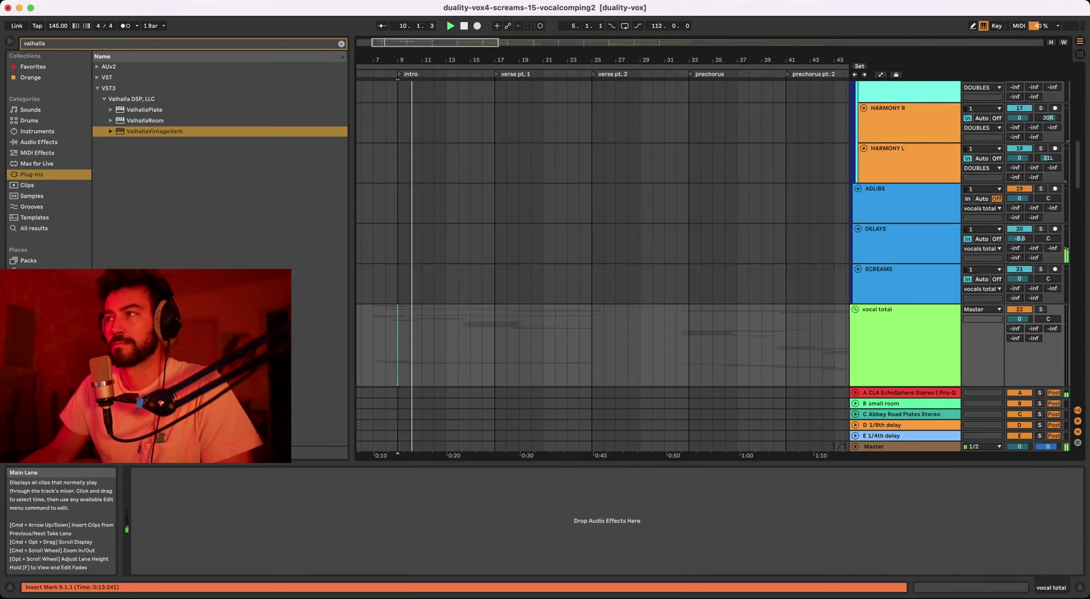
- Deactivate instrumental track 4 and replay the intro from bar 9
{"action": "scroll", "coordinate": [416, 146], "scroll_direction": "up", "scroll_amount": 15}
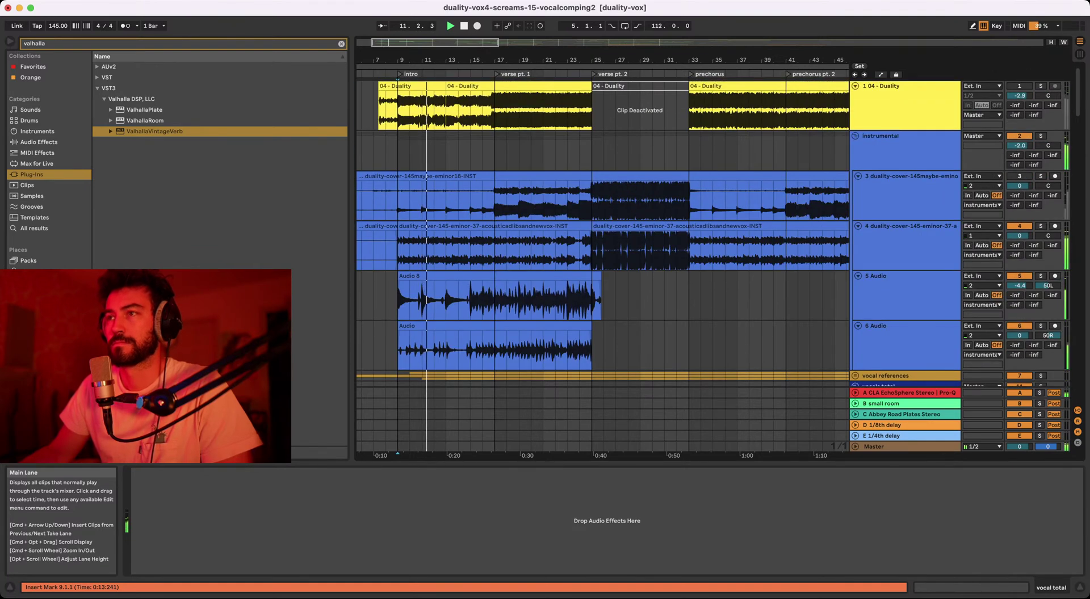
{"action": "left_click", "coordinate": [398, 159]}
{"action": "scroll", "coordinate": [397, 159], "scroll_direction": "down", "scroll_amount": 2}
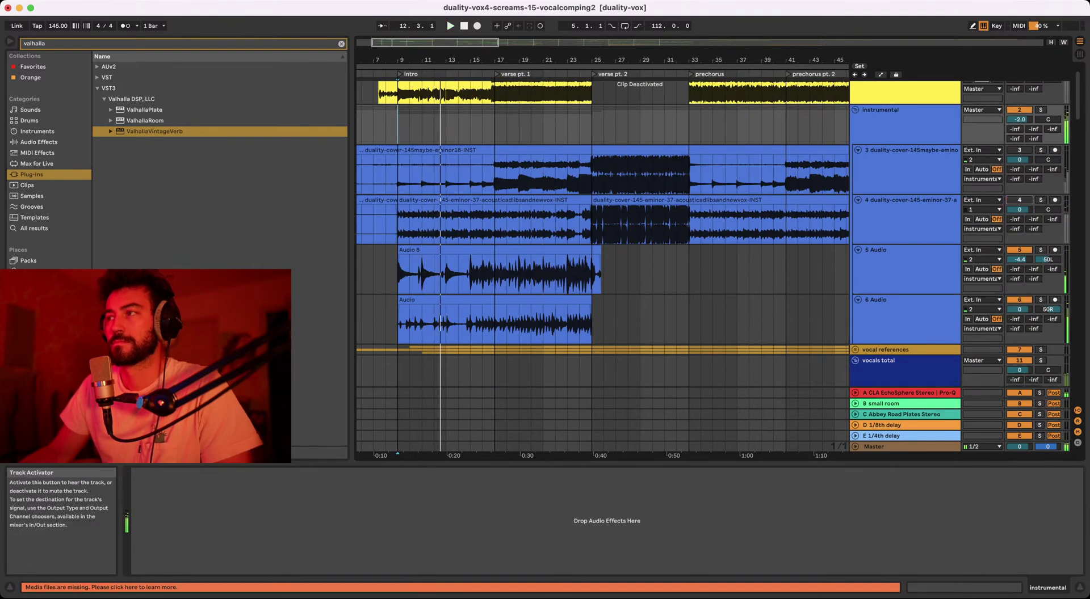
{"action": "key", "text": "space"}
{"action": "key", "text": "space"}
{"action": "left_click", "coordinate": [905, 205]}
{"action": "key", "text": "0"}
- Search the Favorites for "eq" and add EQ Eight to 5 Audio
{"action": "left_click", "coordinate": [906, 249]}
{"action": "left_click", "coordinate": [905, 300], "text": "shift"}
{"action": "left_click", "coordinate": [905, 250]}
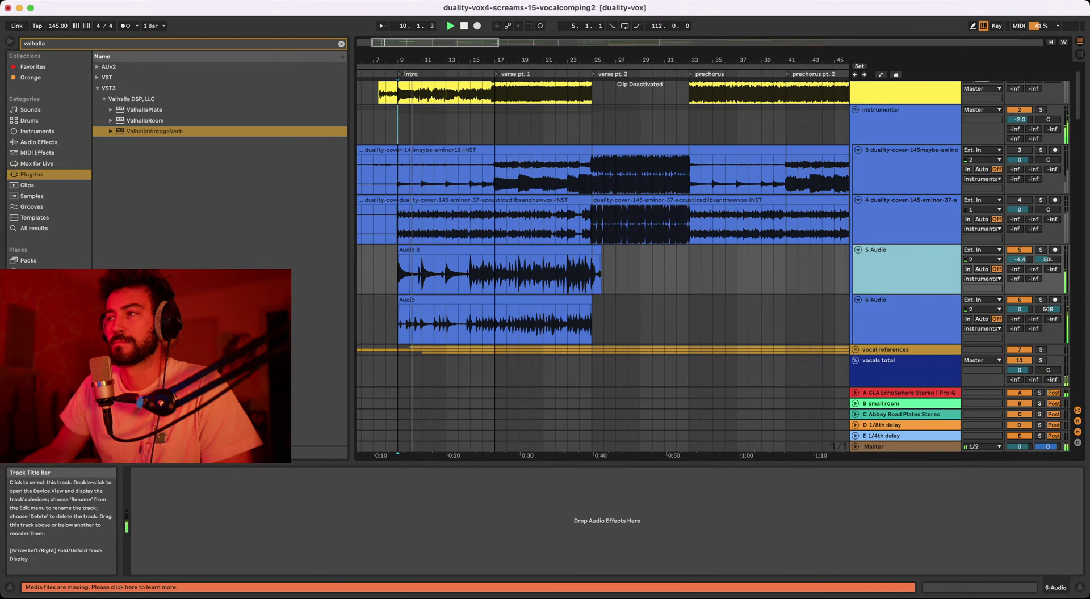
{"action": "key", "text": "super+f"}
{"action": "type", "text": "eq"}
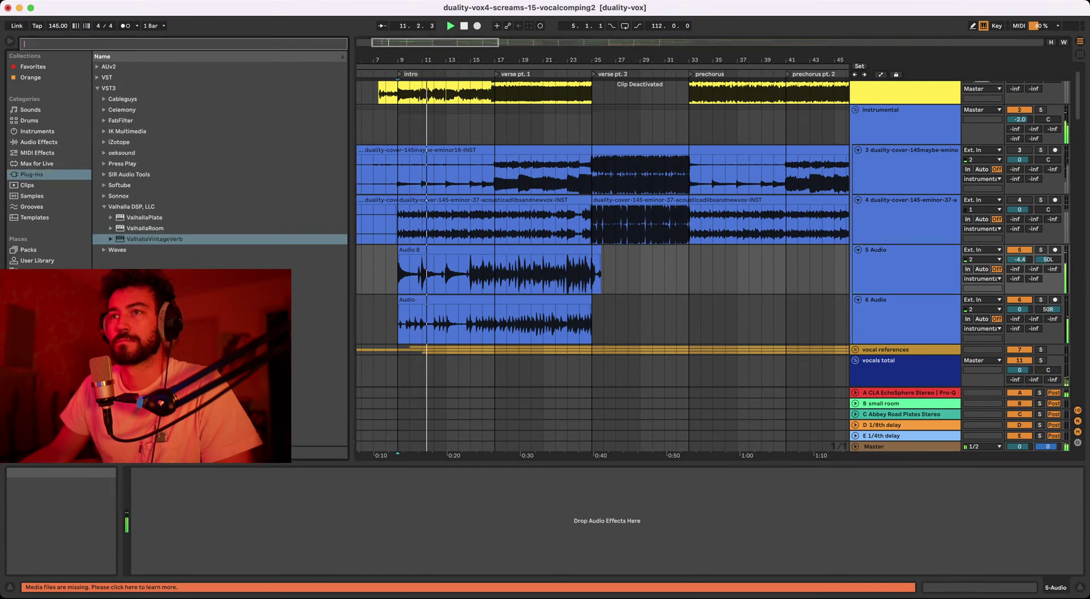
{"action": "left_click", "coordinate": [32, 66]}
{"action": "double_click", "coordinate": [125, 67]}
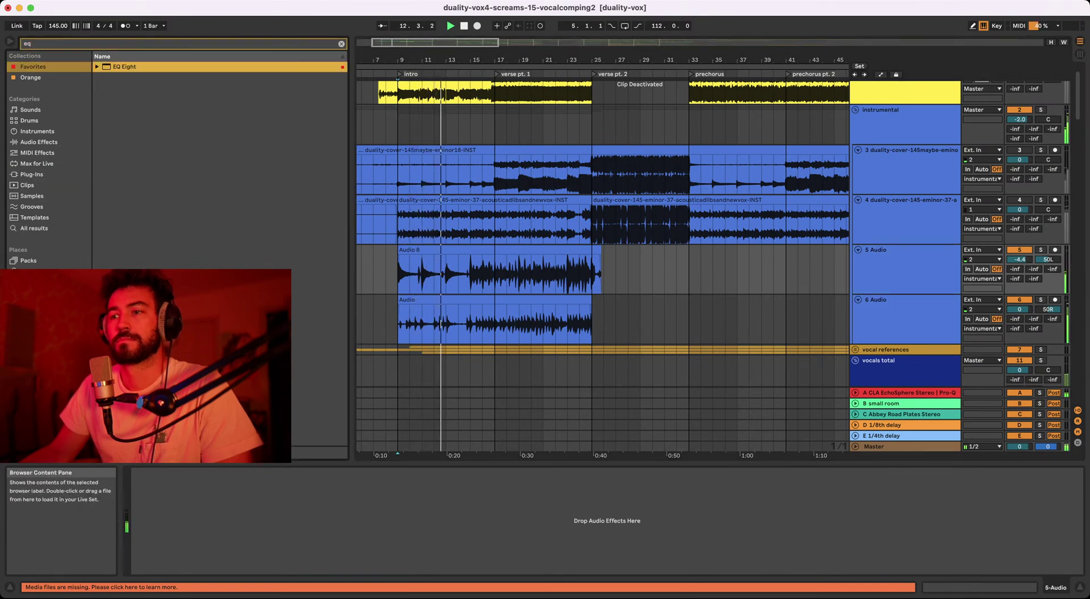
- On 5 Audio's EQ Eight, raise the low shelf about 6 dB, cut the high shelf to -6.32 dB at 4.54 kHz, and replay the intro
{"action": "left_click_drag", "start_coordinate": [194, 516], "coordinate": [255, 501]}
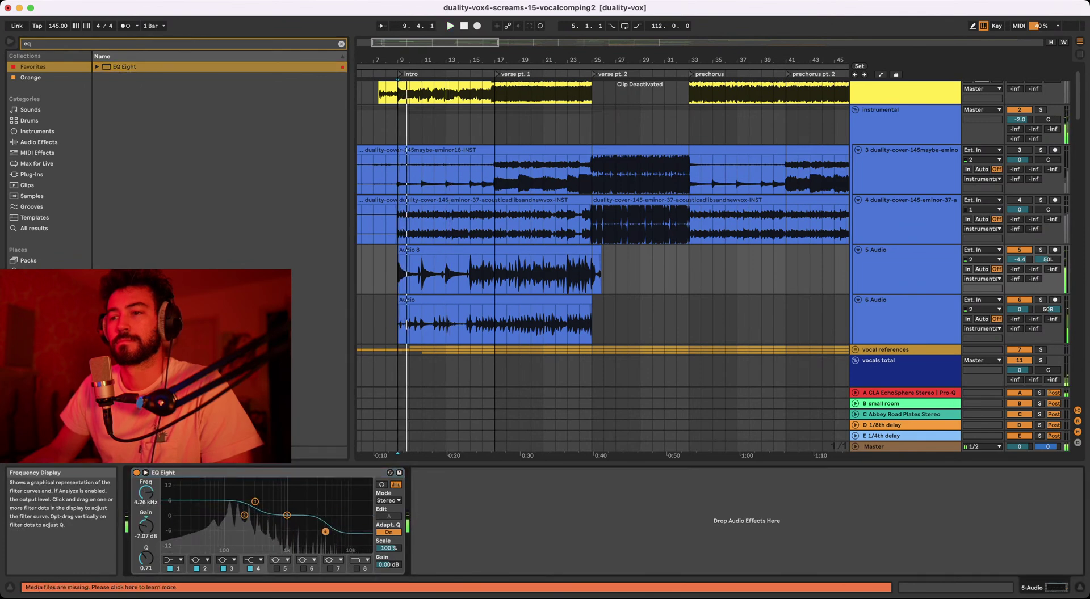
{"action": "mouse_move", "coordinate": [323, 532]}
{"action": "left_mouse_down"}
{"action": "mouse_move", "coordinate": [329, 510]}
{"action": "mouse_move", "coordinate": [327, 531]}
{"action": "left_mouse_up"}
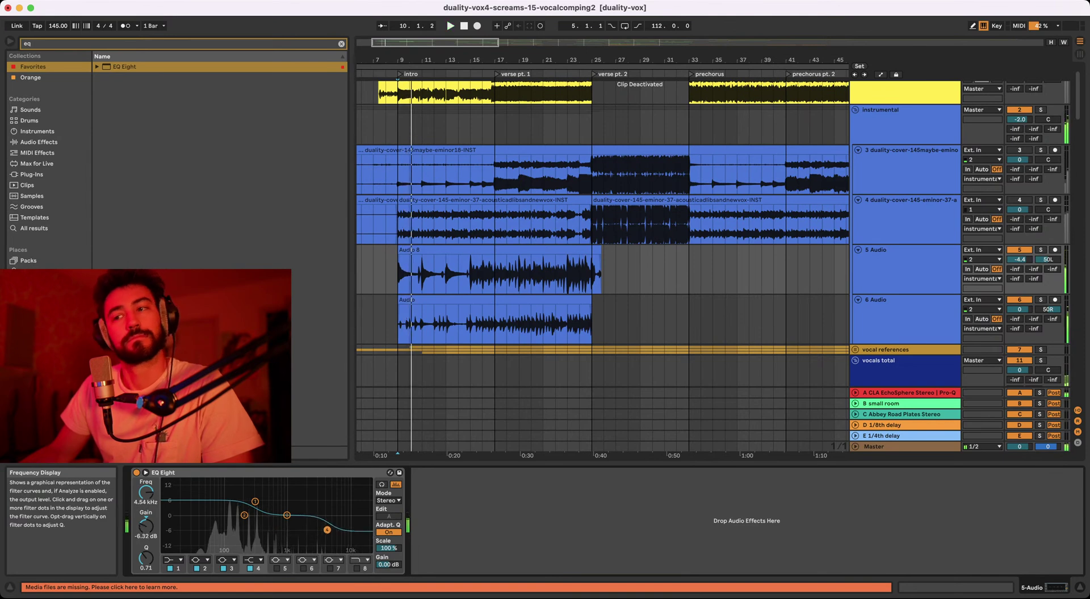
{"action": "key", "text": "space"}
{"action": "left_click", "coordinate": [256, 473]}
{"action": "key", "text": "space"}
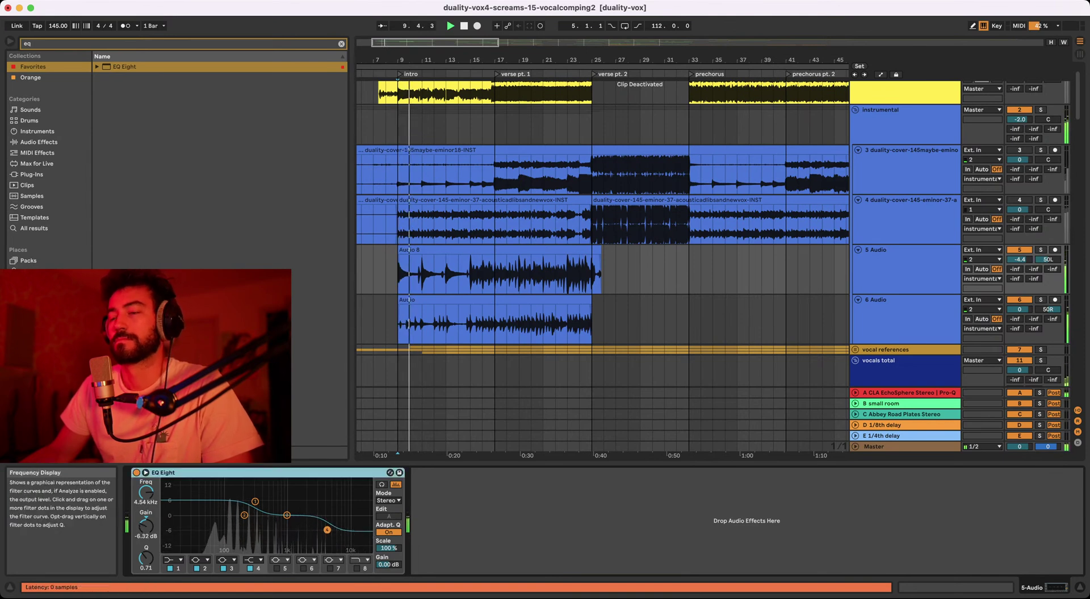
- Copy the EQ Eight from 5 Audio to 6 Audio
{"action": "left_click", "coordinate": [466, 521]}
{"action": "left_click", "coordinate": [255, 472]}
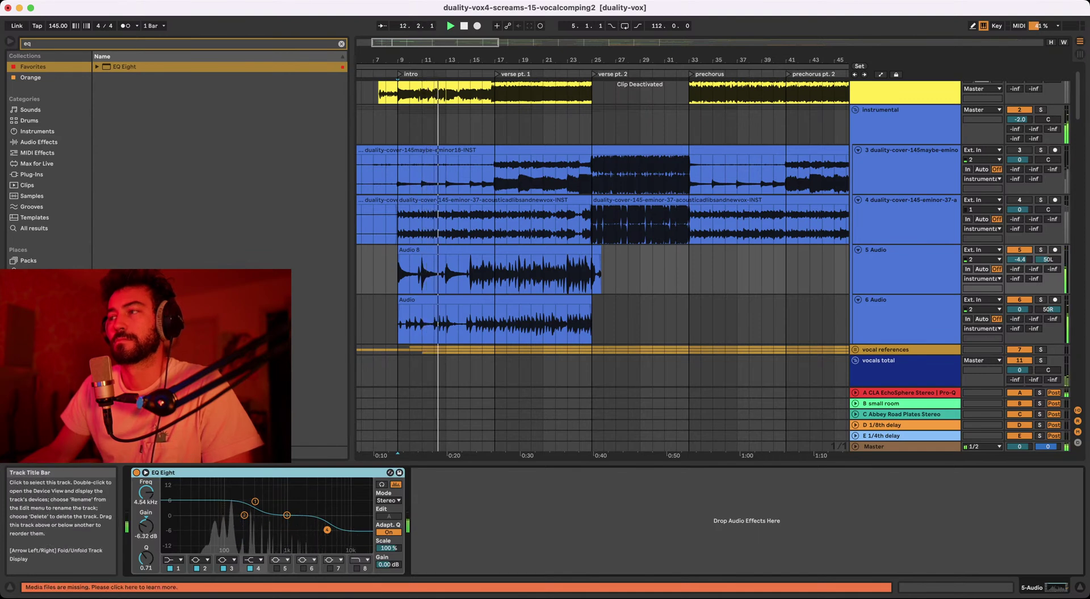
{"action": "left_click", "coordinate": [905, 307]}
{"action": "left_click", "coordinate": [465, 520]}
- Replay the instrumental intro from bar 9 with the EQ on both 5 Audio and 6 Audio
{"action": "left_click", "coordinate": [409, 274]}
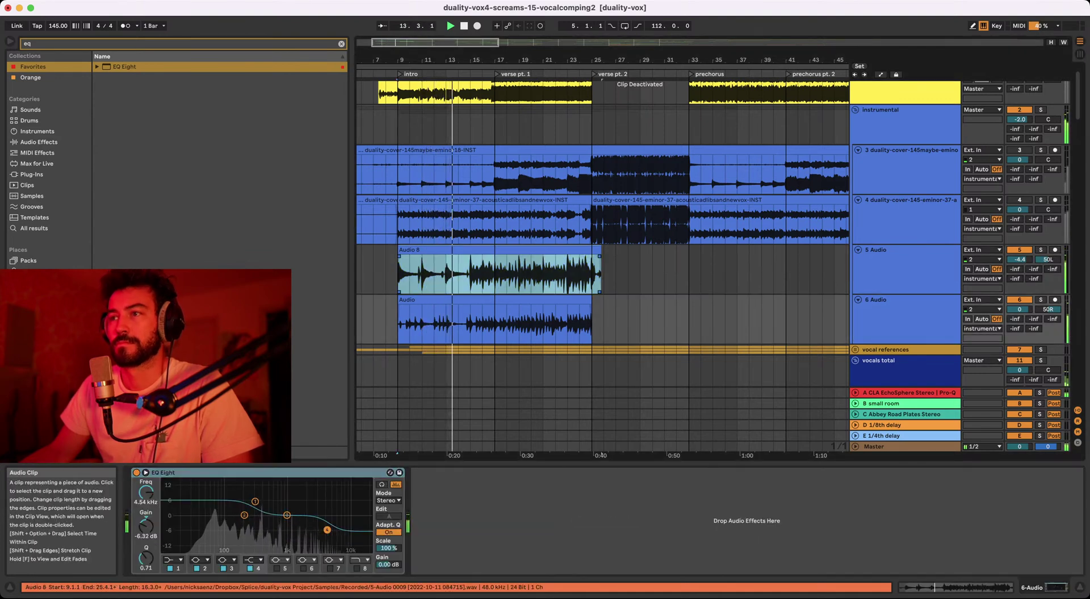
{"action": "left_click", "coordinate": [410, 249]}
{"action": "key", "text": "space"}
{"action": "key", "text": "space"}
{"action": "left_click", "coordinate": [399, 272]}
{"action": "left_click", "coordinate": [399, 226]}
{"action": "left_click", "coordinate": [400, 173]}
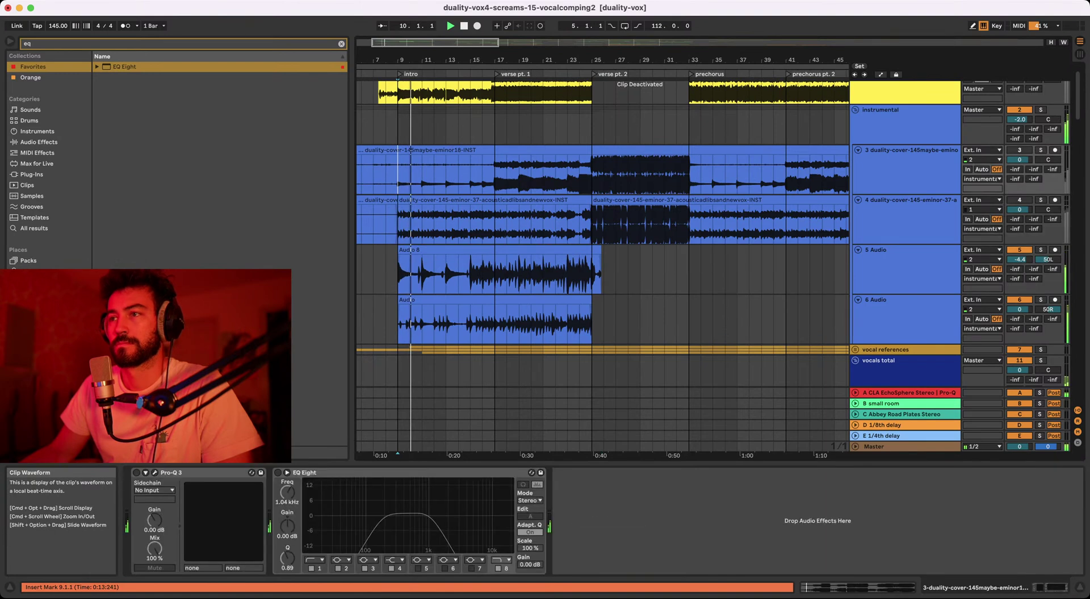
{"action": "left_click", "coordinate": [400, 126]}
{"action": "left_click_drag", "start_coordinate": [410, 59], "coordinate": [398, 57]}
{"action": "left_click", "coordinate": [387, 126]}
{"action": "key", "text": "minus"}
{"action": "key", "text": "minus"}
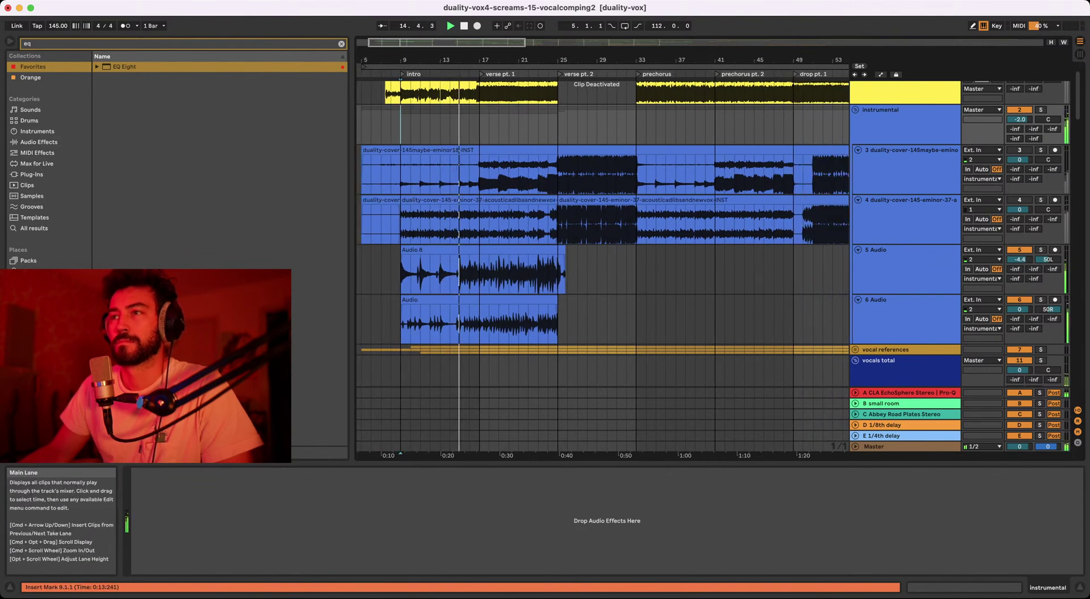
- Look through the vocals total effects and its VOCALS subgroup, and fold the vocals total group
{"action": "scroll", "coordinate": [602, 227], "scroll_direction": "left", "scroll_amount": 1}
{"action": "scroll", "coordinate": [603, 227], "scroll_direction": "left", "scroll_amount": 1}
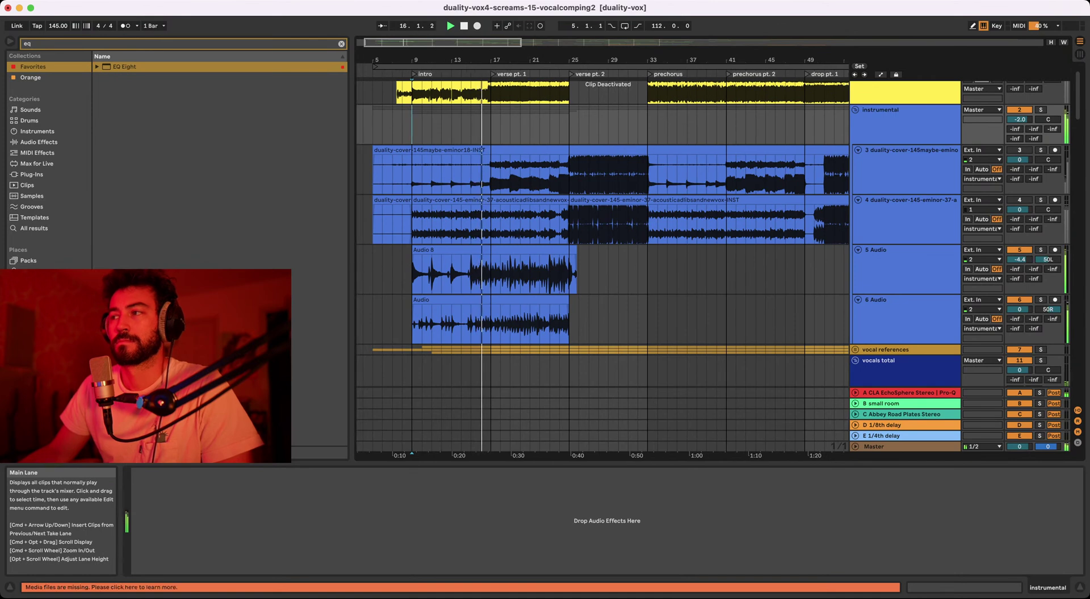
{"action": "scroll", "coordinate": [905, 267], "scroll_direction": "down", "scroll_amount": 3}
{"action": "left_click", "coordinate": [905, 268]}
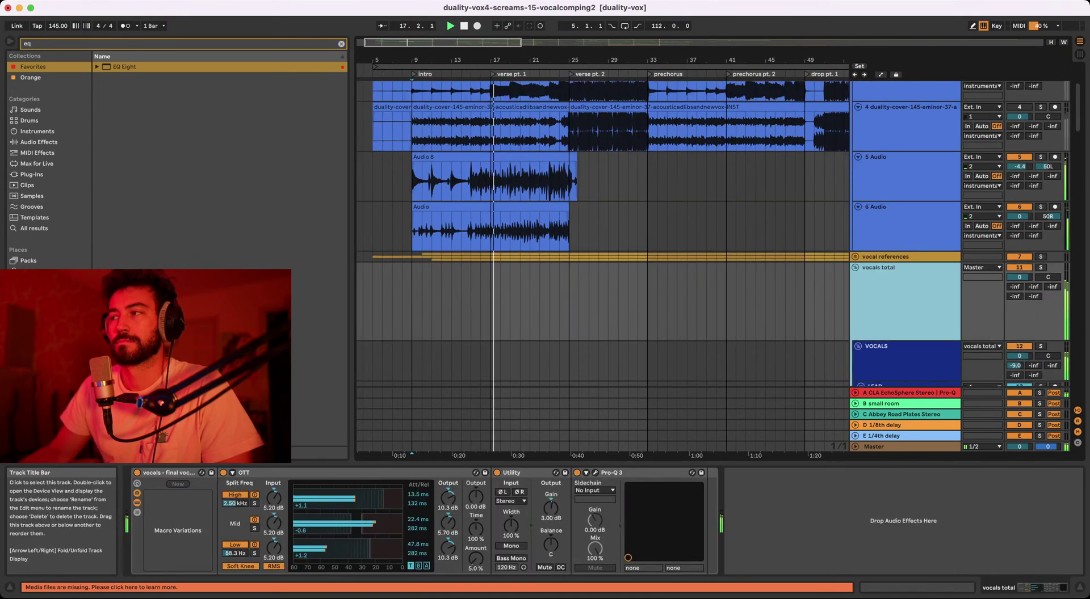
{"action": "scroll", "coordinate": [902, 267], "scroll_direction": "down", "scroll_amount": 5}
{"action": "scroll", "coordinate": [602, 267], "scroll_direction": "up", "scroll_amount": 3}
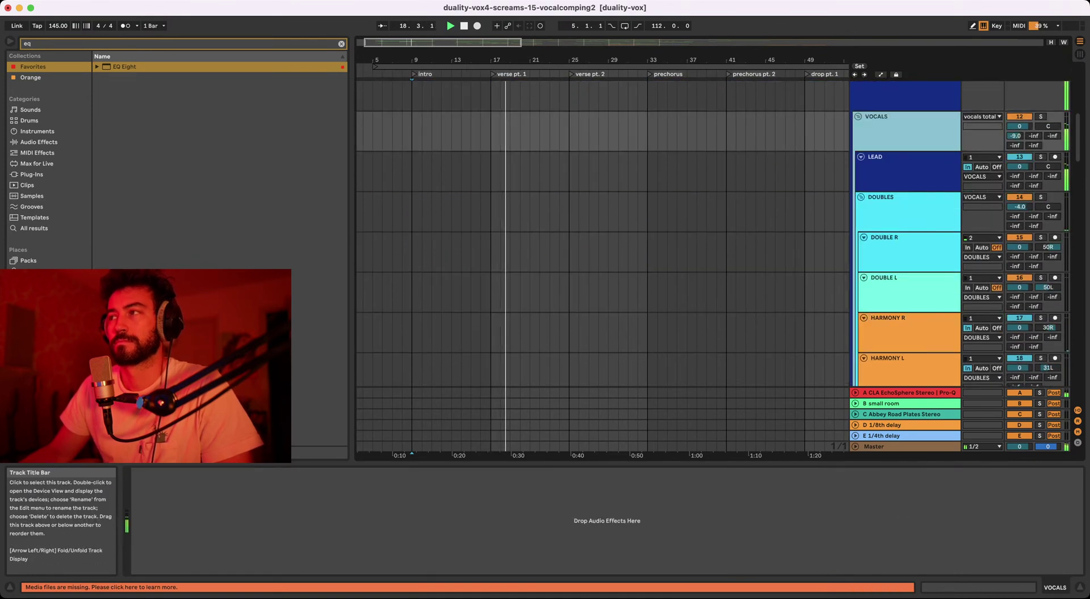
{"action": "scroll", "coordinate": [902, 266], "scroll_direction": "up", "scroll_amount": 1}
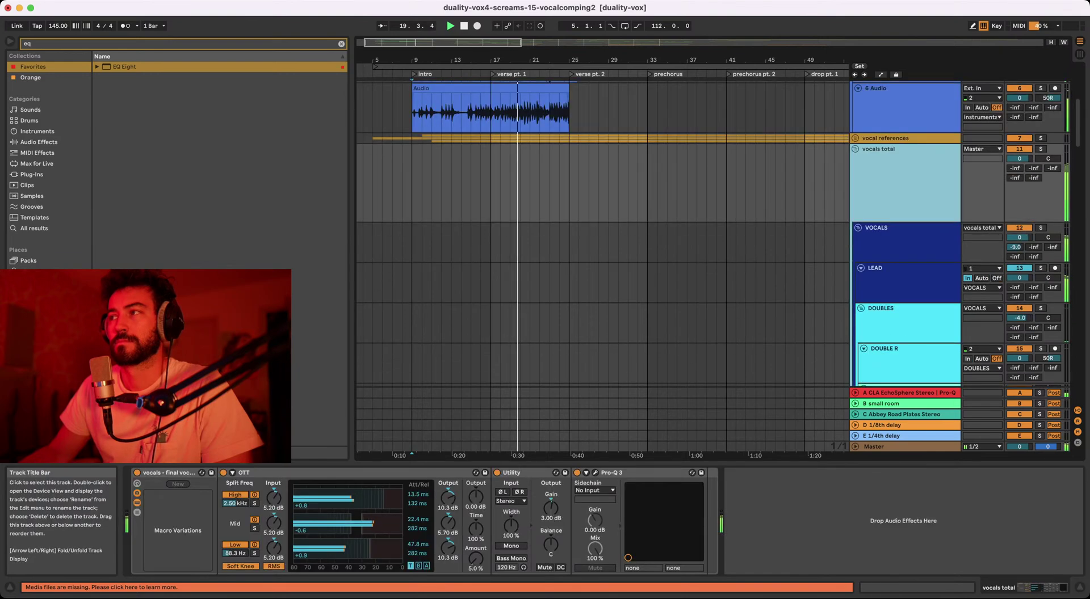
{"action": "left_click", "coordinate": [855, 148]}
- Turn on the metronome and replay from bar 9 with 6 Audio selected
{"action": "mouse_move", "coordinate": [417, 59]}
{"action": "left_mouse_down"}
{"action": "mouse_move", "coordinate": [417, 85]}
{"action": "mouse_move", "coordinate": [425, 65]}
{"action": "left_mouse_up"}
{"action": "left_click", "coordinate": [417, 112]}
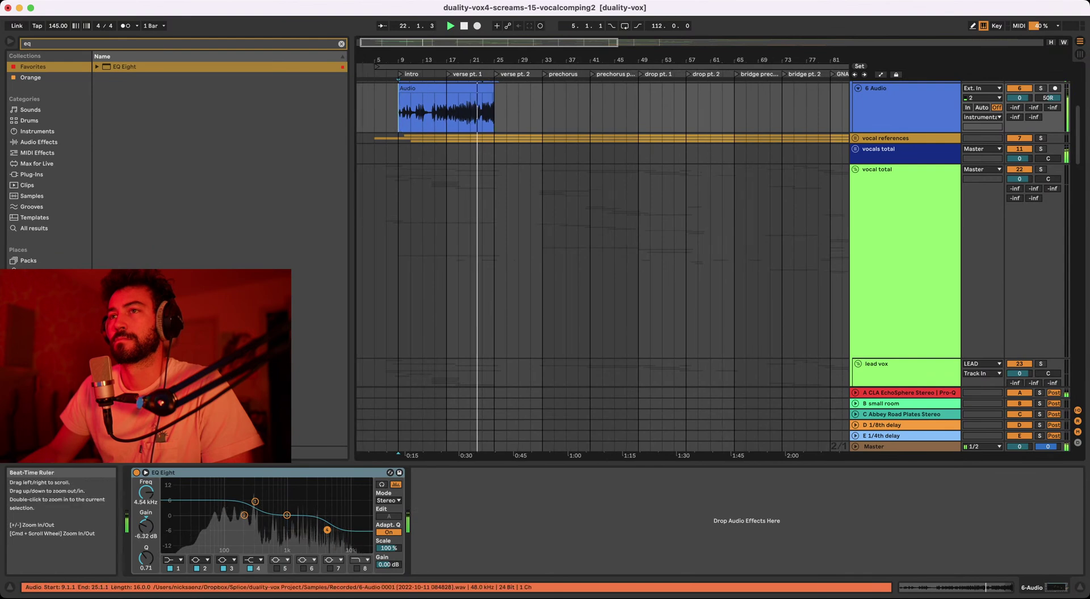
{"action": "left_click", "coordinate": [400, 112]}
{"action": "key", "text": "space"}
{"action": "key", "text": "space"}
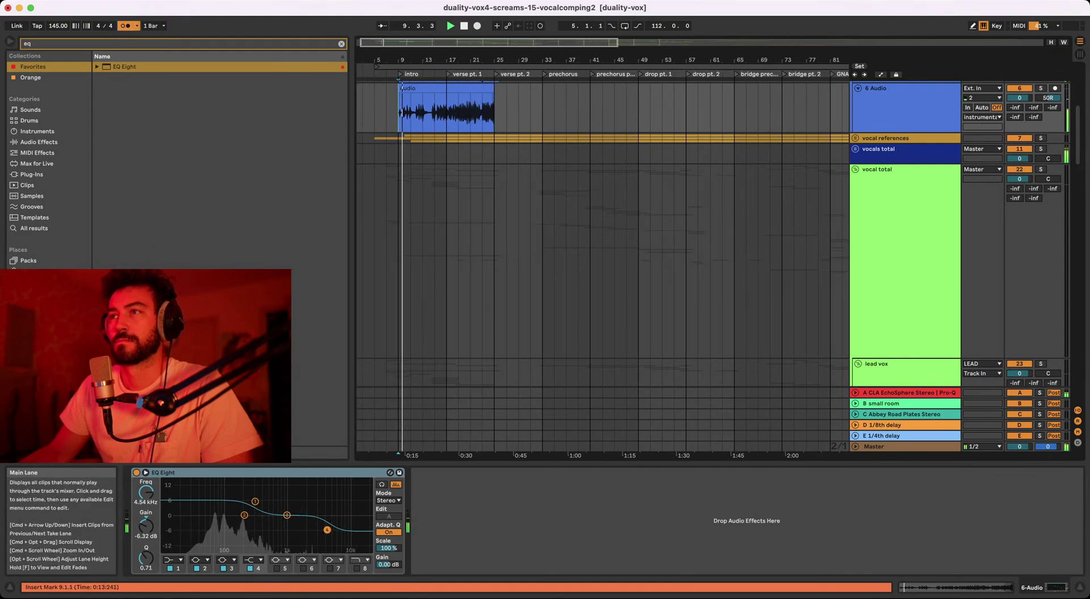
- Select the 6 Audio phrase around bars 12 and 13 and move it slightly earlier to start at 11.4.3
{"action": "left_click_drag", "start_coordinate": [401, 60], "coordinate": [401, 148]}
{"action": "left_click_drag", "start_coordinate": [567, 60], "coordinate": [505, 39]}
{"action": "scroll", "coordinate": [505, 119], "scroll_direction": "up", "scroll_amount": 4}
{"action": "scroll", "coordinate": [505, 118], "scroll_direction": "right", "scroll_amount": 1}
{"action": "scroll", "coordinate": [505, 118], "scroll_direction": "right", "scroll_amount": 2}
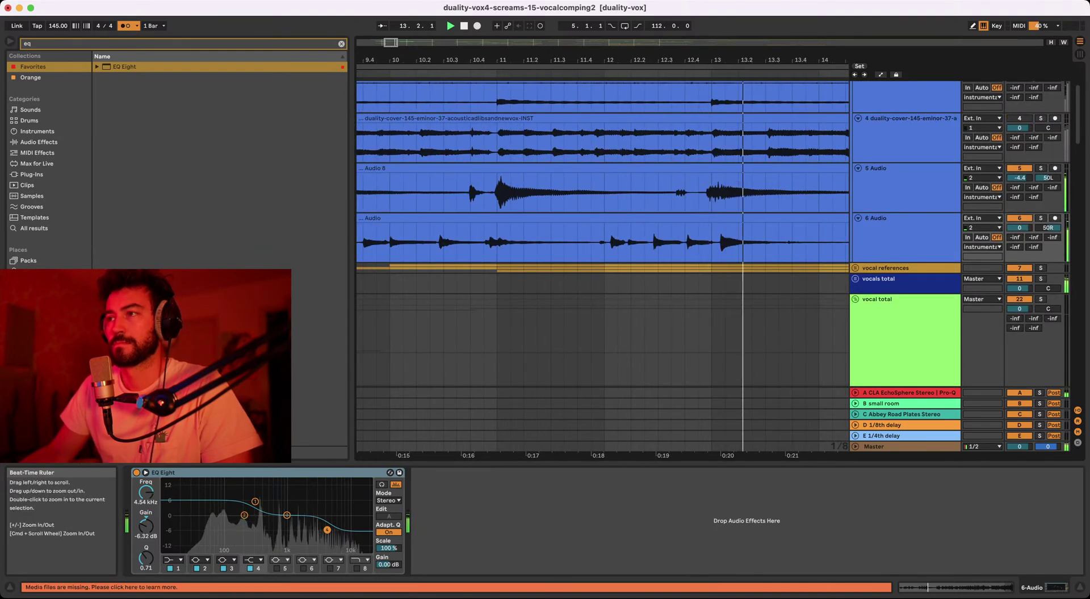
{"action": "left_click_drag", "start_coordinate": [676, 60], "coordinate": [676, 74]}
{"action": "left_click_drag", "start_coordinate": [573, 243], "coordinate": [800, 242]}
{"action": "left_click_drag", "start_coordinate": [704, 218], "coordinate": [695, 218]}
{"action": "key", "text": "space"}
- Move the last 6 Audio phrase slightly later so it starts just after bar 14, and replay from 13.3.3
{"action": "scroll", "coordinate": [696, 243], "scroll_direction": "right", "scroll_amount": 1}
{"action": "scroll", "coordinate": [696, 242], "scroll_direction": "right", "scroll_amount": 1}
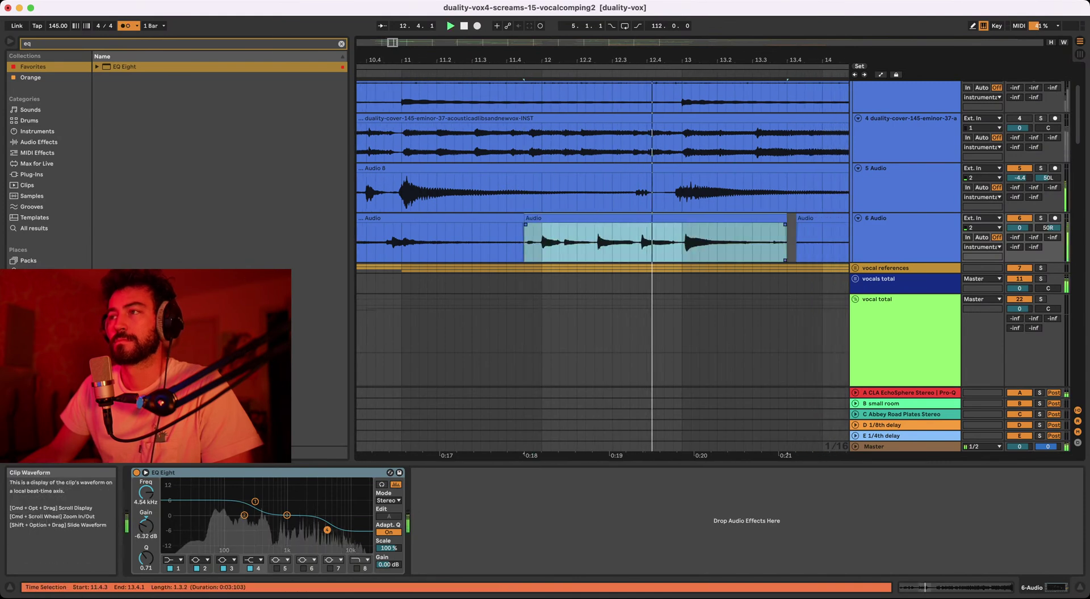
{"action": "left_click_drag", "start_coordinate": [667, 60], "coordinate": [549, 60]}
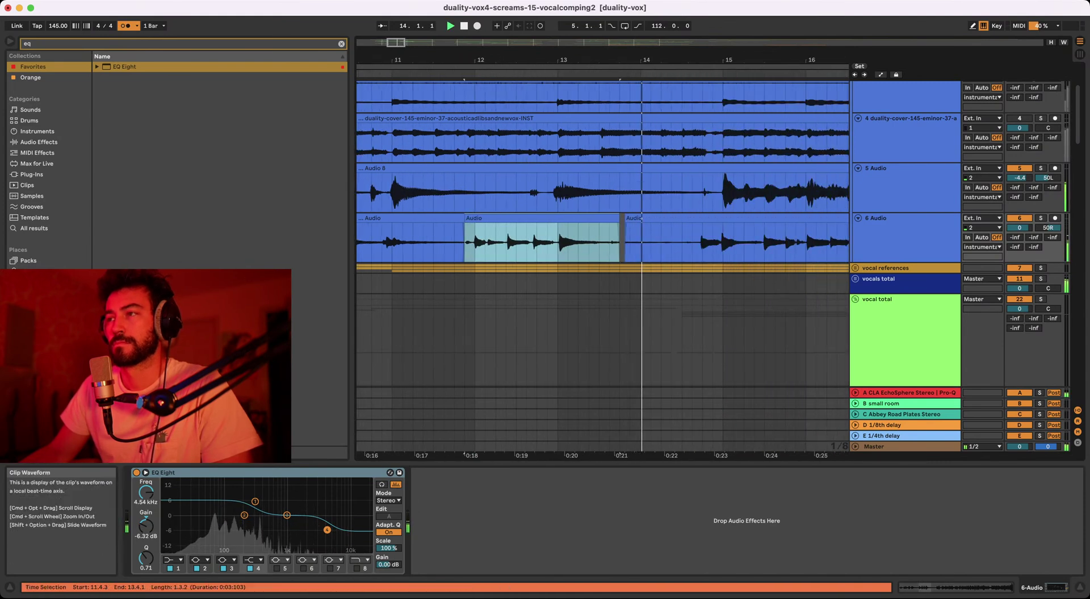
{"action": "scroll", "coordinate": [659, 238], "scroll_direction": "right", "scroll_amount": 2}
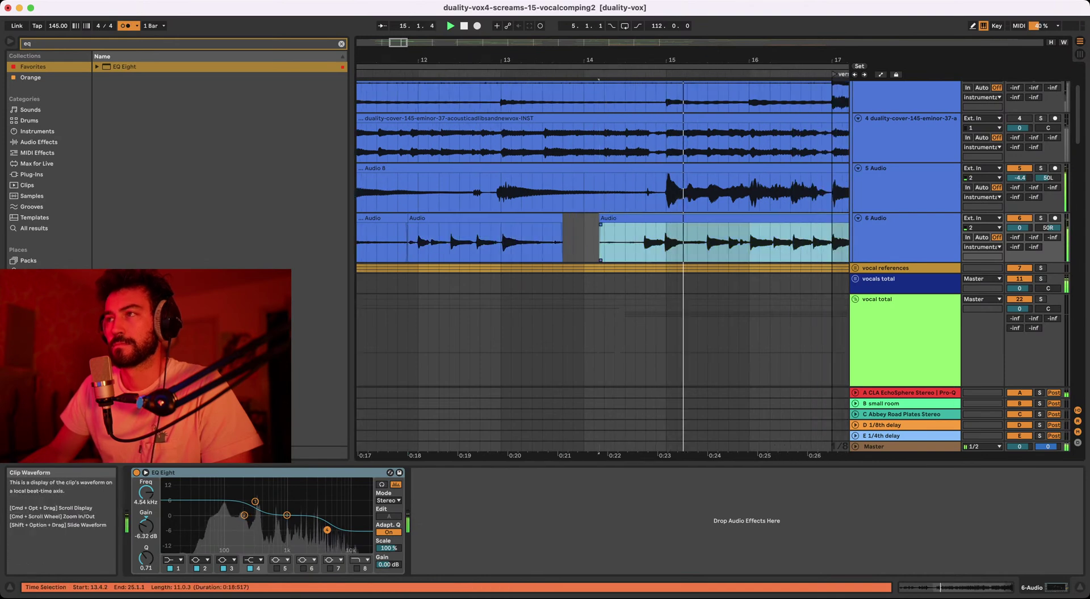
{"action": "left_click_drag", "start_coordinate": [664, 60], "coordinate": [664, 56]}
{"action": "left_click", "coordinate": [560, 193]}
{"action": "key", "text": "space"}
{"action": "key", "text": "space"}
- Look through the vocal total subgroups day 1 and day 2, and replay the mix from verse pt. 1 at bar 17
{"action": "scroll", "coordinate": [601, 267], "scroll_direction": "down", "scroll_amount": 3}
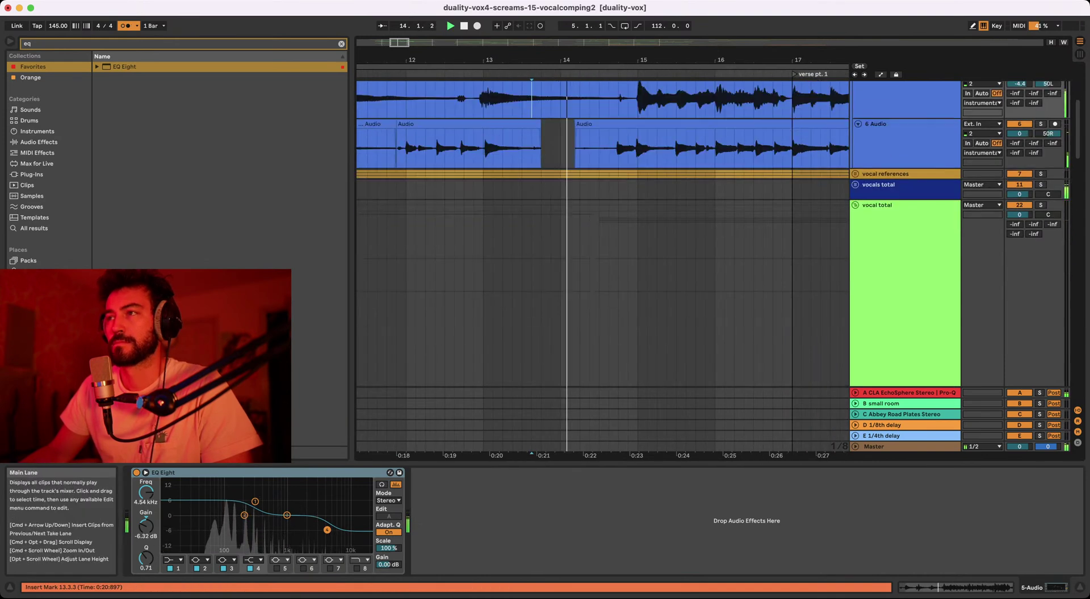
{"action": "scroll", "coordinate": [601, 267], "scroll_direction": "down", "scroll_amount": 3}
{"action": "scroll", "coordinate": [601, 266], "scroll_direction": "down", "scroll_amount": 5}
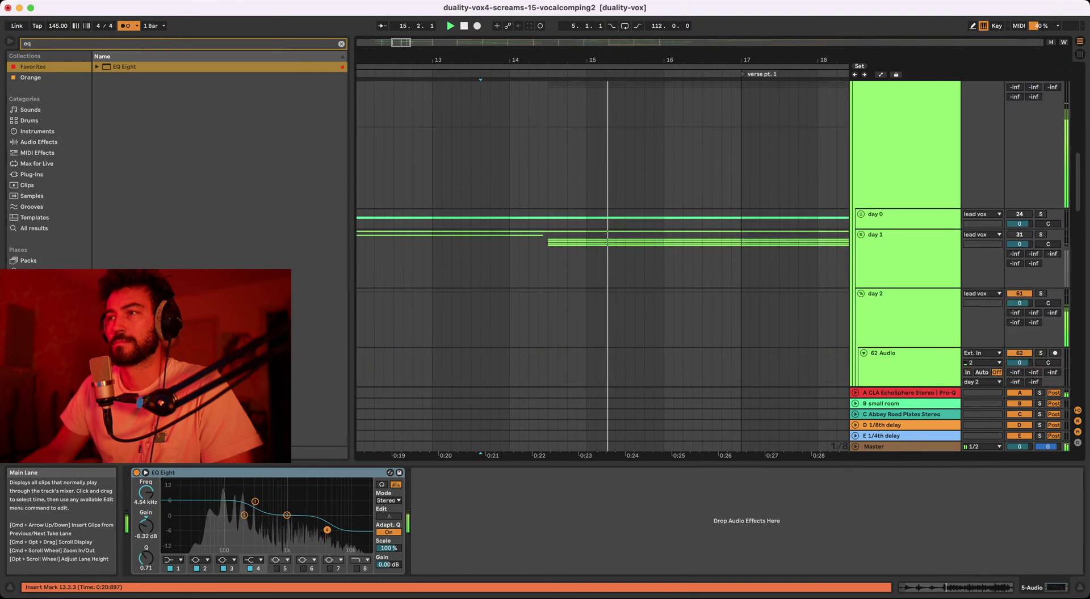
{"action": "mouse_move", "coordinate": [552, 59]}
{"action": "left_mouse_down"}
{"action": "mouse_move", "coordinate": [551, 50]}
{"action": "mouse_move", "coordinate": [584, 44]}
{"action": "mouse_move", "coordinate": [555, 45]}
{"action": "mouse_move", "coordinate": [556, 57]}
{"action": "left_mouse_up"}
{"action": "left_click", "coordinate": [577, 127]}
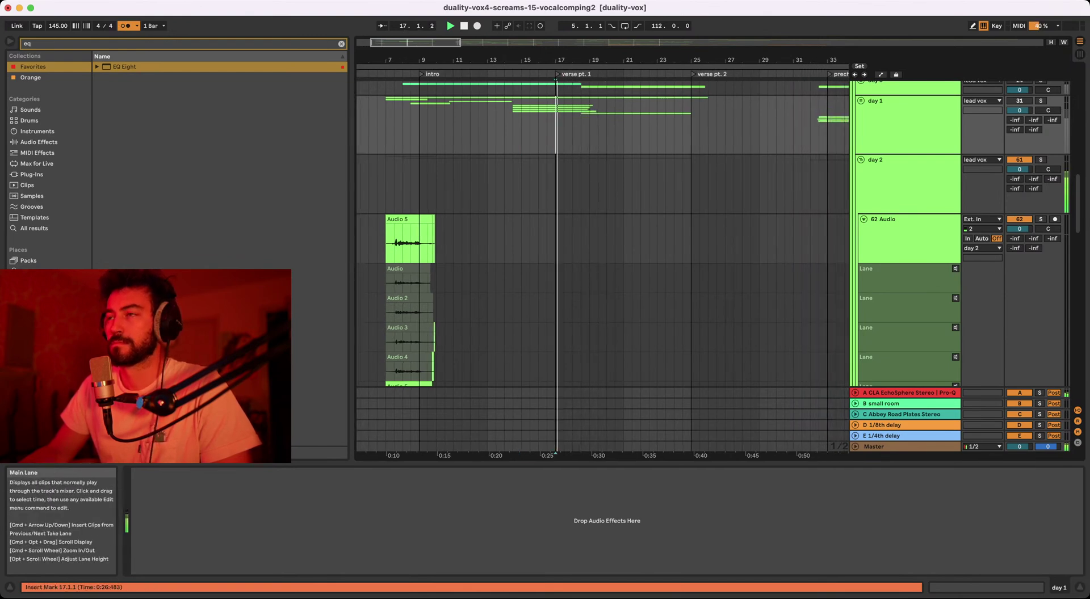
{"action": "scroll", "coordinate": [555, 128], "scroll_direction": "right", "scroll_amount": 1}
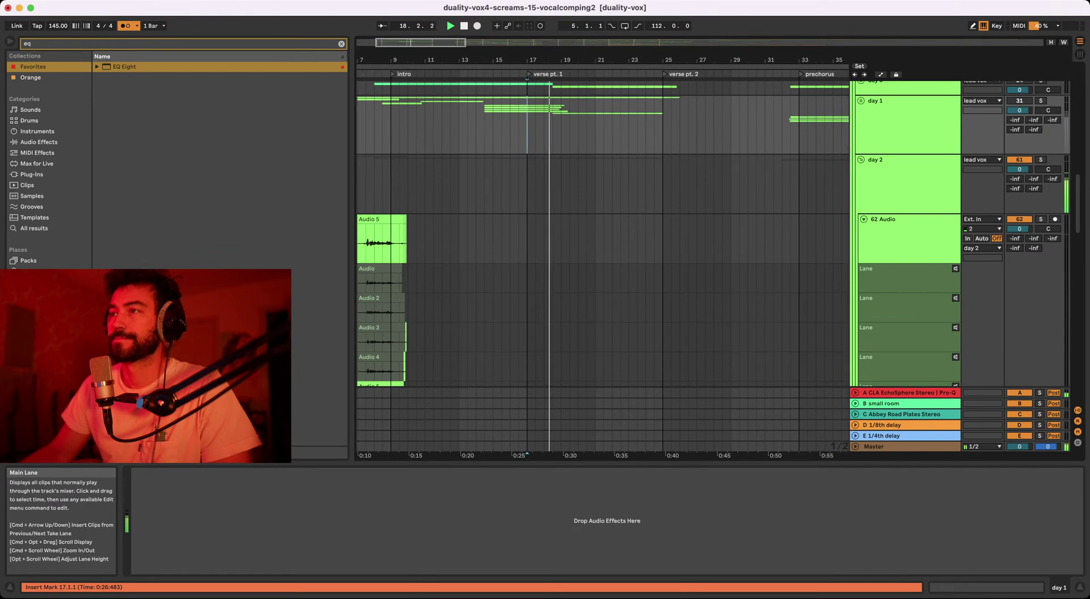
{"action": "scroll", "coordinate": [601, 267], "scroll_direction": "up", "scroll_amount": 5}
{"action": "scroll", "coordinate": [602, 267], "scroll_direction": "up", "scroll_amount": 10}
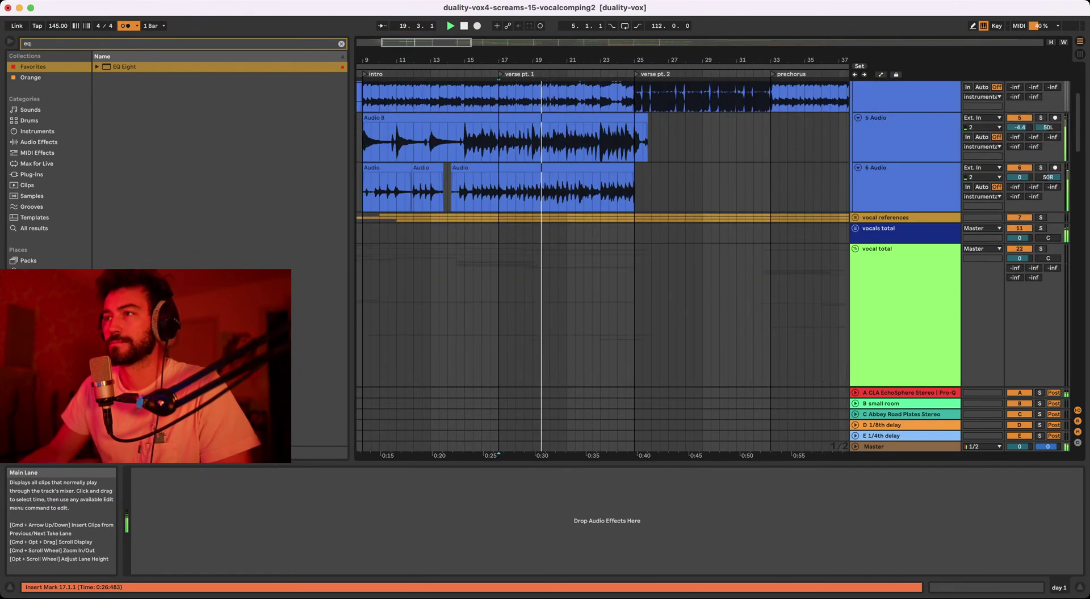
{"action": "key", "text": "space"}
{"action": "key", "text": "space"}
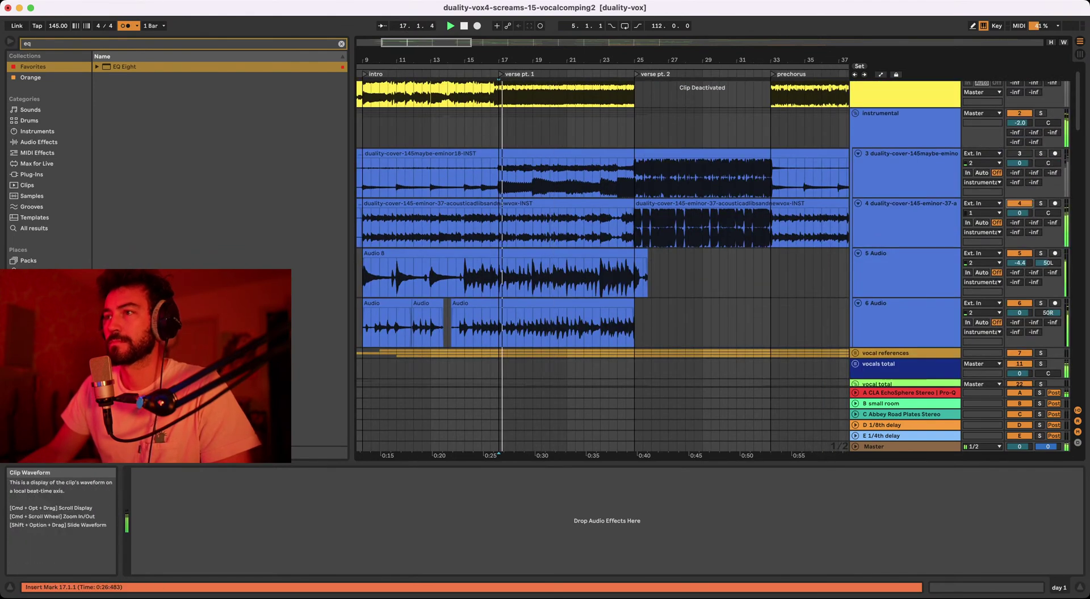
- Replay the instrumental group from 16.3.1 and again from the intro at bar 9
{"action": "key", "text": "super+z"}
{"action": "left_click", "coordinate": [490, 128]}
{"action": "scroll", "coordinate": [483, 128], "scroll_direction": "down", "scroll_amount": 2}
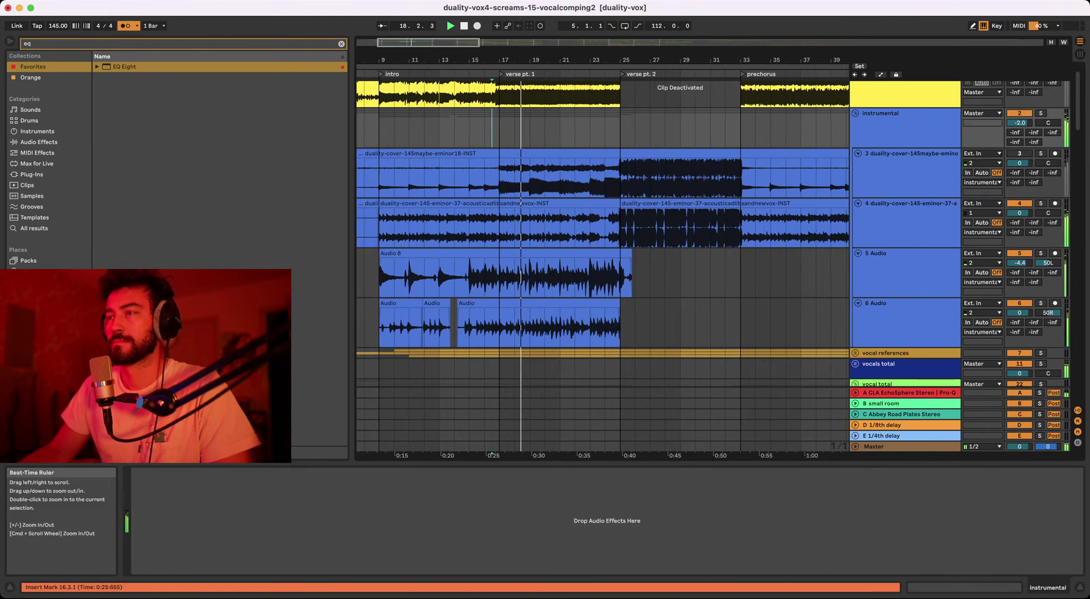
{"action": "scroll", "coordinate": [483, 127], "scroll_direction": "down", "scroll_amount": 3}
{"action": "left_click", "coordinate": [495, 128]}
{"action": "scroll", "coordinate": [436, 131], "scroll_direction": "down", "scroll_amount": 3}
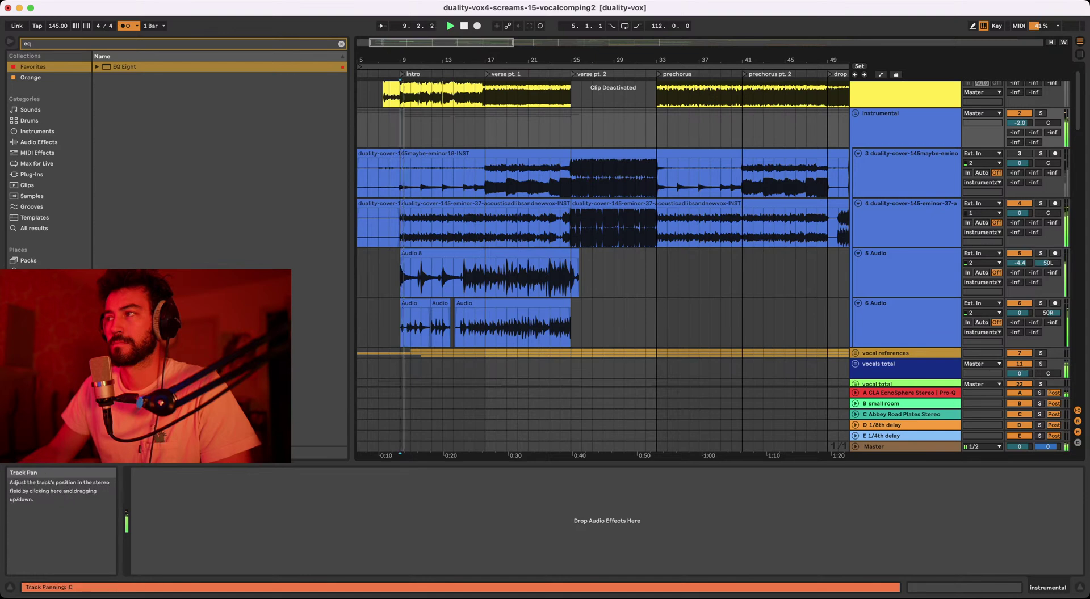
{"action": "key", "text": "space"}
{"action": "key", "text": "space"}
- Solo the 4 duality-cover instrumental track briefly during the intro and return to the full mix
{"action": "left_click", "coordinate": [906, 203]}
{"action": "key", "text": "s"}
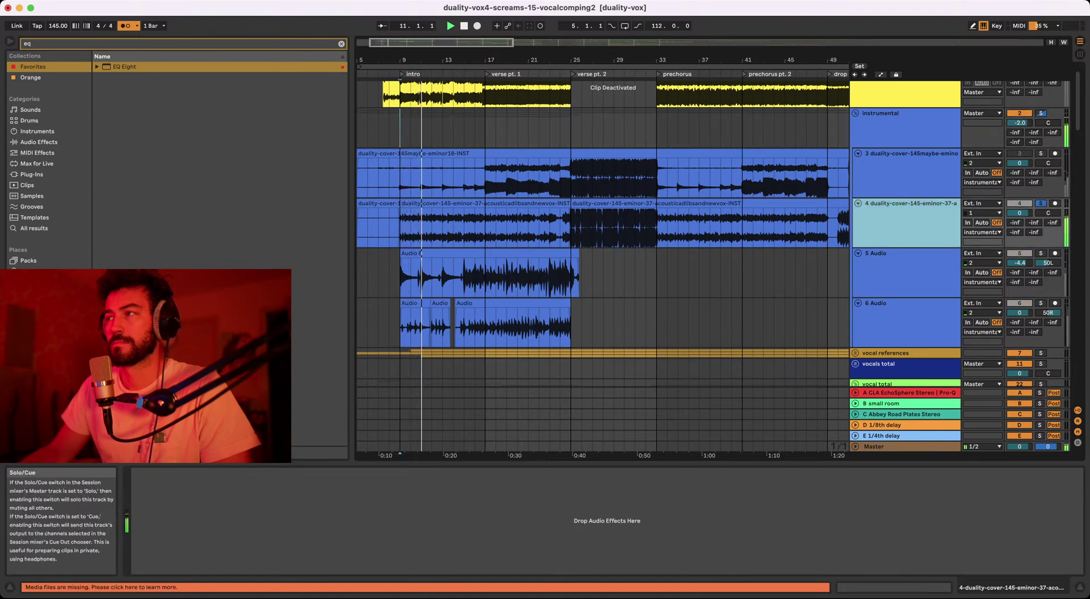
{"action": "left_click", "coordinate": [1040, 203]}
{"action": "left_click", "coordinate": [908, 224]}
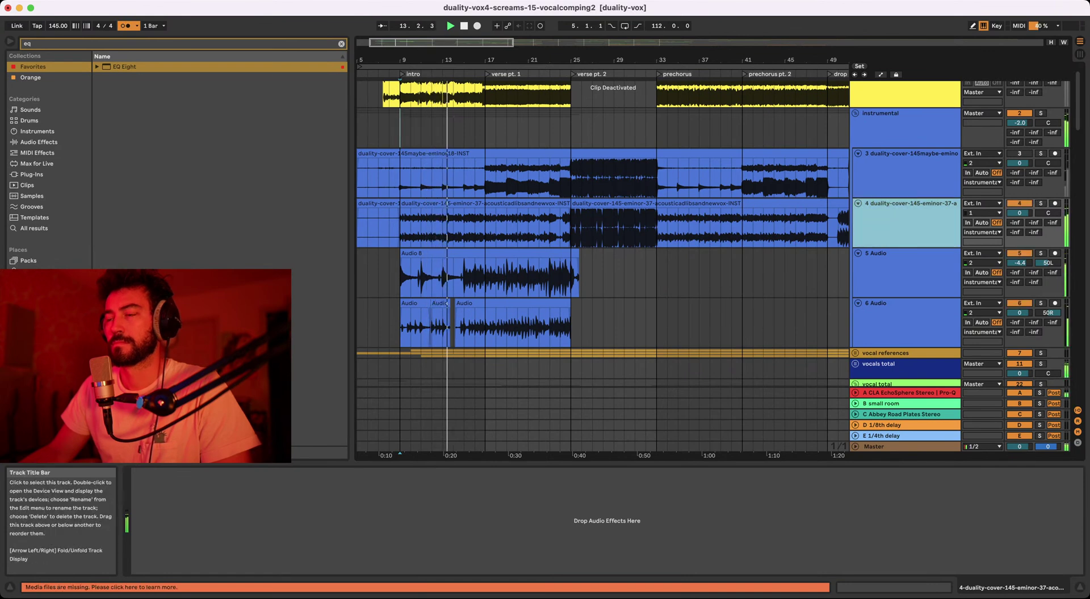
{"action": "left_click", "coordinate": [908, 273]}
{"action": "left_click", "coordinate": [908, 224]}
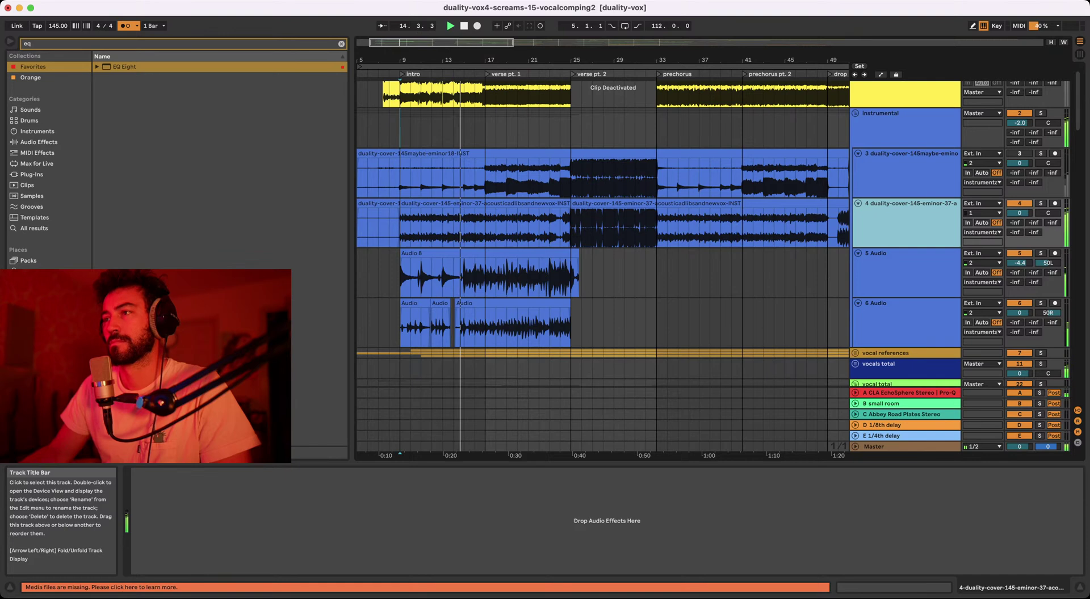
- Replay the instrumental from verse pt. 2 at bar 25 and from verse pt. 1 at bar 17
{"action": "left_click_drag", "start_coordinate": [458, 60], "coordinate": [458, 45]}
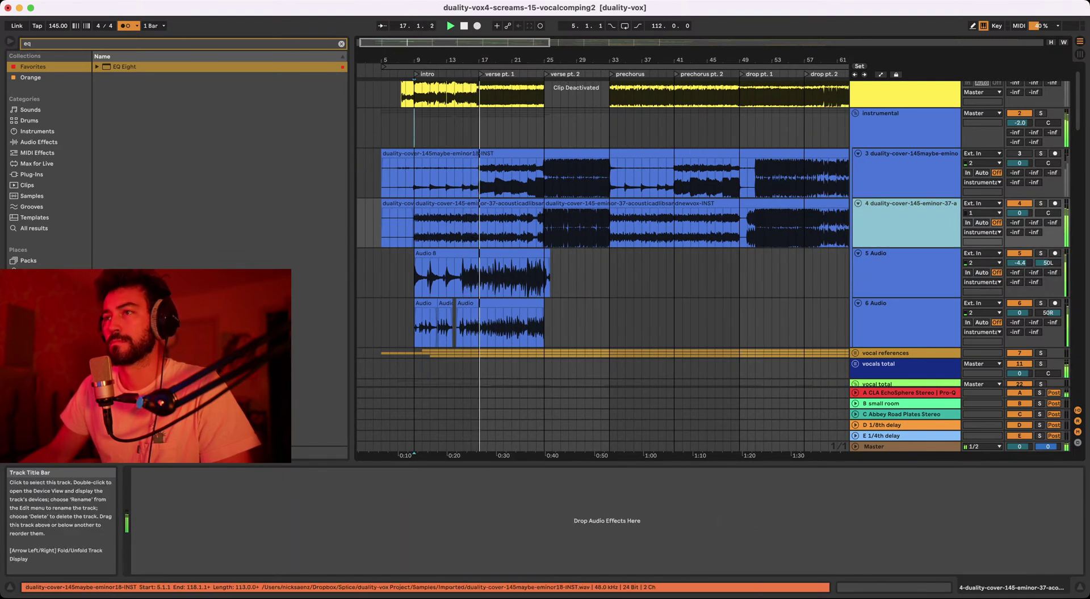
{"action": "left_click", "coordinate": [480, 128]}
{"action": "mouse_move", "coordinate": [480, 59]}
{"action": "left_mouse_down"}
{"action": "mouse_move", "coordinate": [439, 50]}
{"action": "mouse_move", "coordinate": [465, 55]}
{"action": "left_mouse_up"}
{"action": "left_click", "coordinate": [498, 128]}
{"action": "key", "text": "space"}
{"action": "key", "text": "space"}
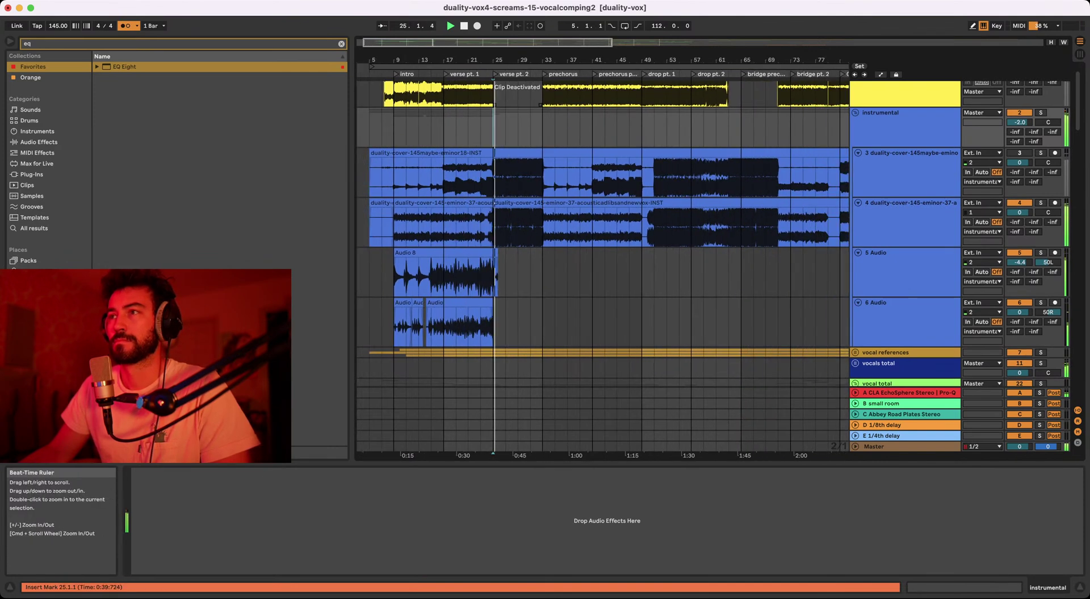
{"action": "left_click", "coordinate": [444, 273]}
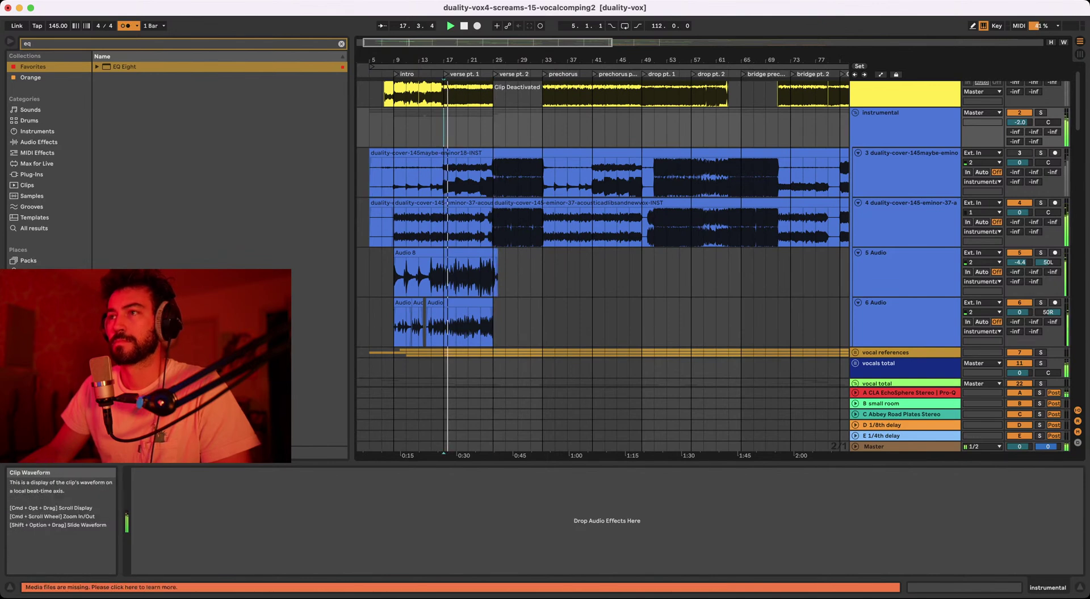
{"action": "scroll", "coordinate": [445, 153], "scroll_direction": "down", "scroll_amount": 2}
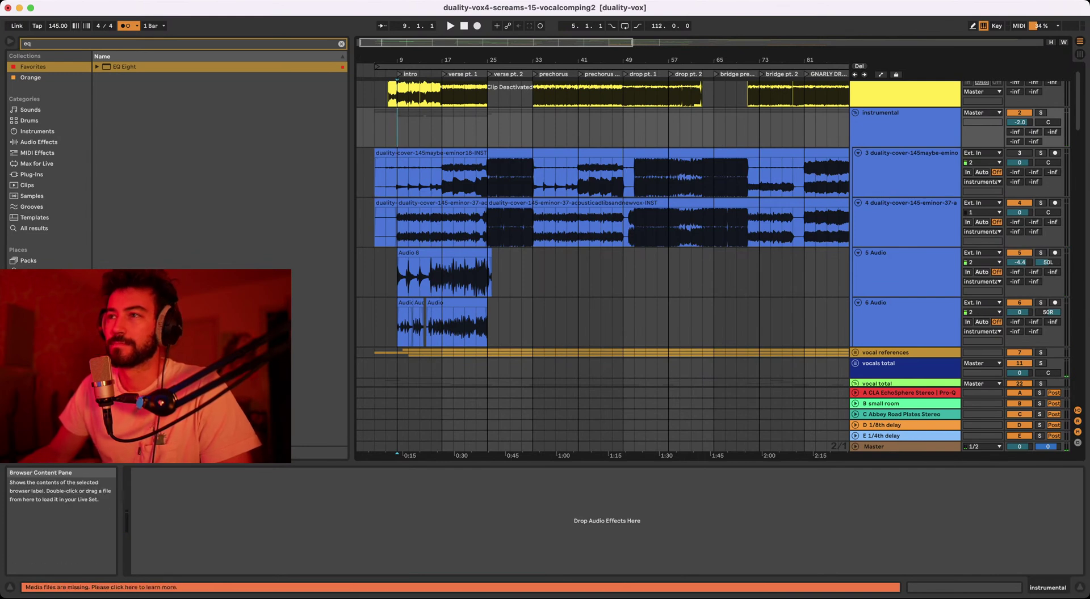
{"action": "scroll", "coordinate": [602, 262], "scroll_direction": "left", "scroll_amount": 1}
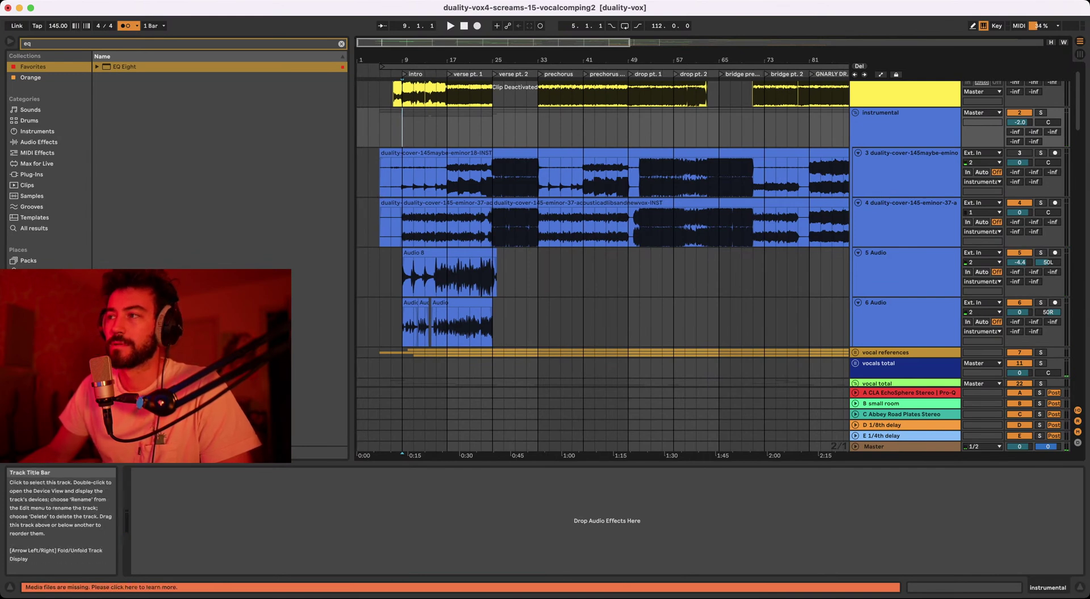
- Solo 5 Audio and 6 Audio together and play them from bar 9
{"action": "left_click", "coordinate": [906, 252]}
{"action": "left_click", "coordinate": [907, 302], "text": "shift"}
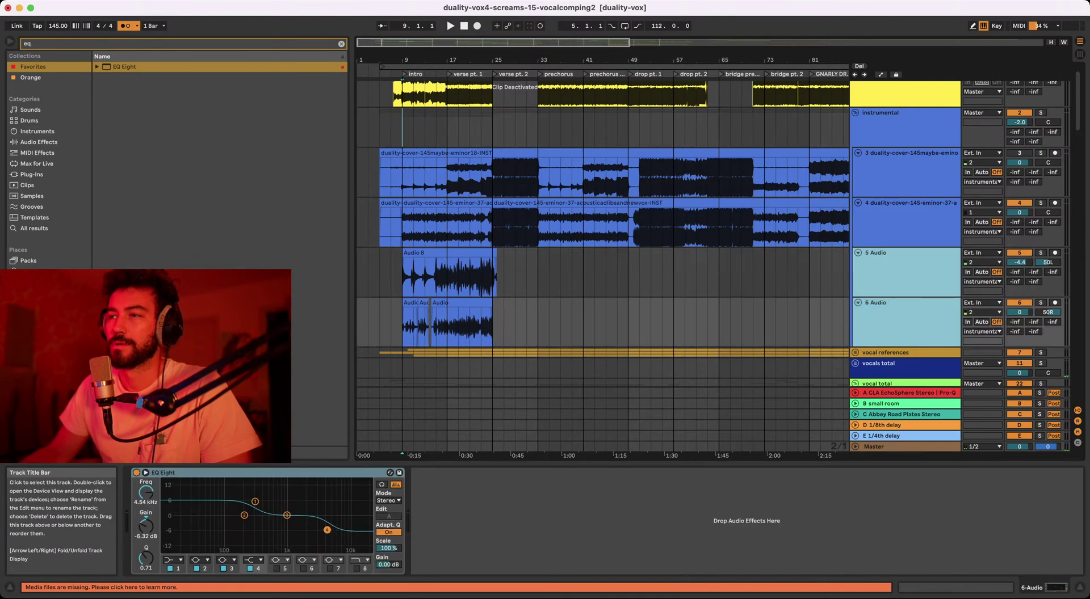
{"action": "left_click", "coordinate": [402, 128]}
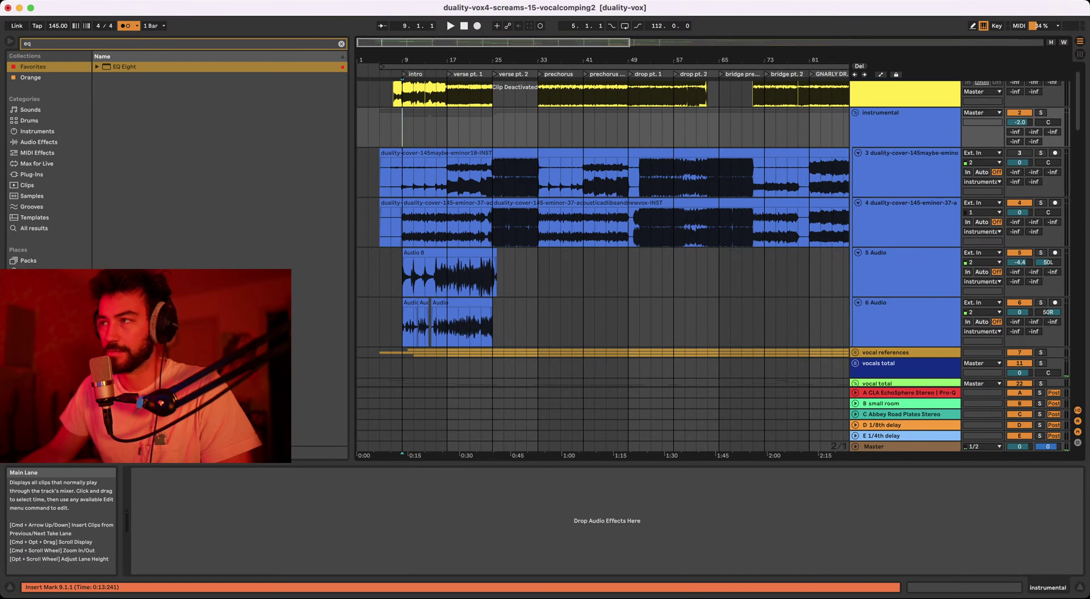
{"action": "left_click", "coordinate": [907, 128]}
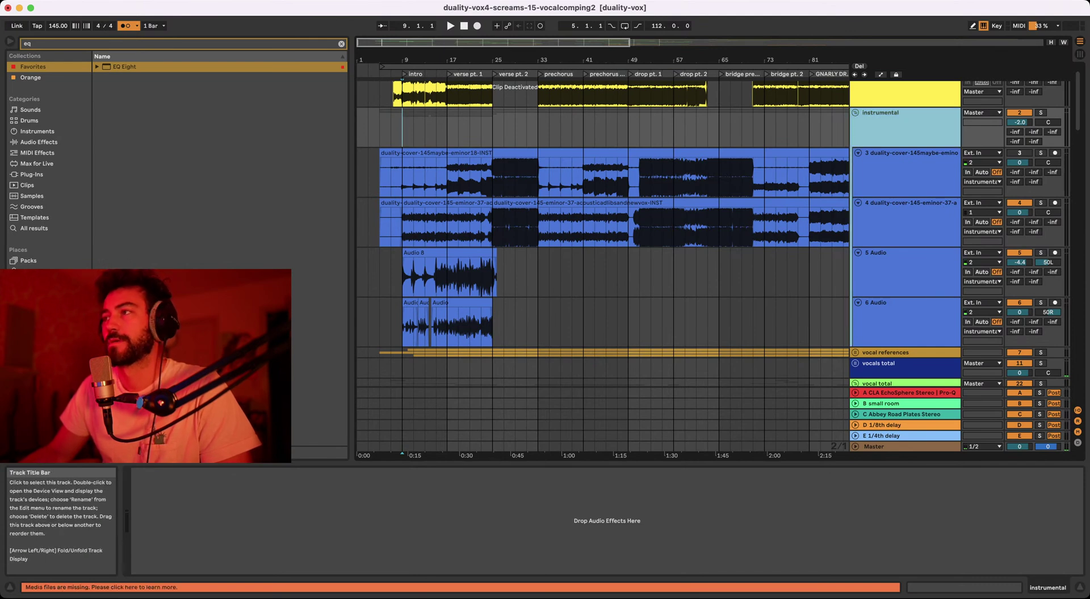
{"action": "left_click", "coordinate": [906, 271]}
{"action": "left_click", "coordinate": [906, 322], "text": "shift"}
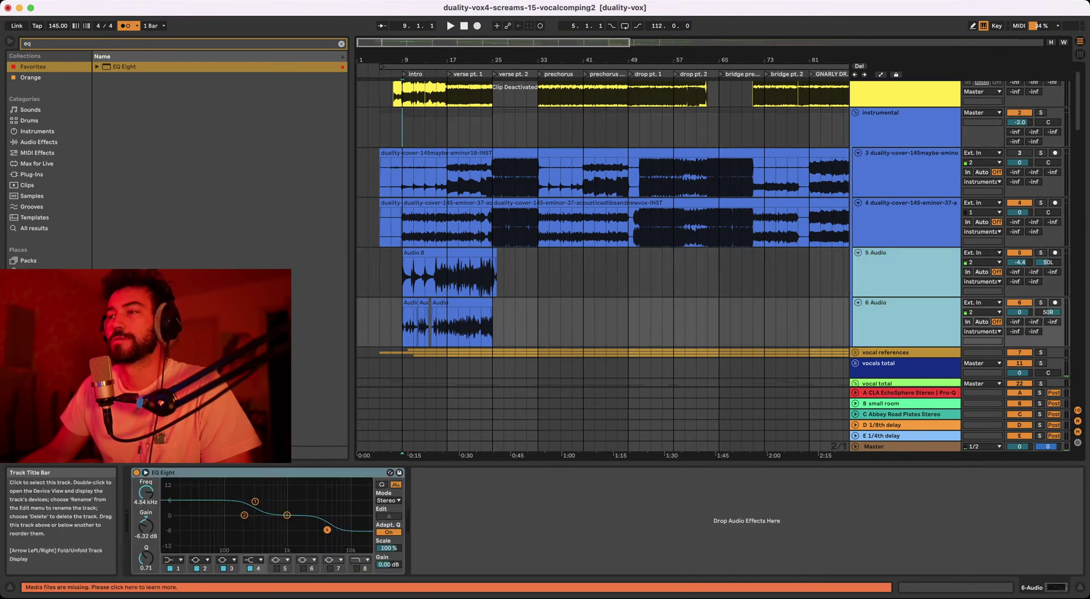
{"action": "scroll", "coordinate": [812, 227], "scroll_direction": "down", "scroll_amount": 1}
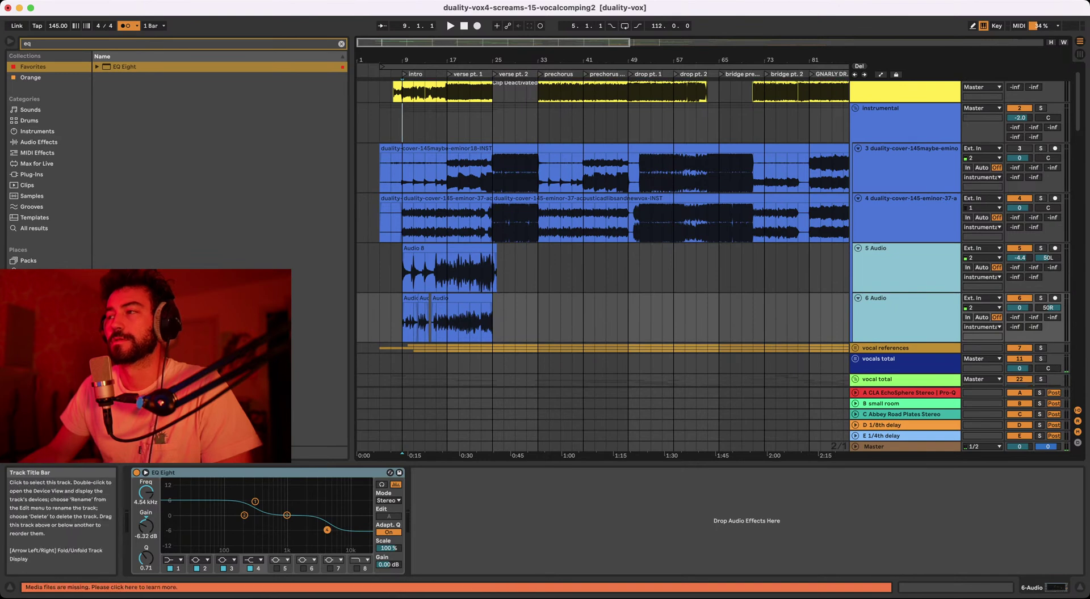
{"action": "scroll", "coordinate": [602, 256], "scroll_direction": "down", "scroll_amount": 1}
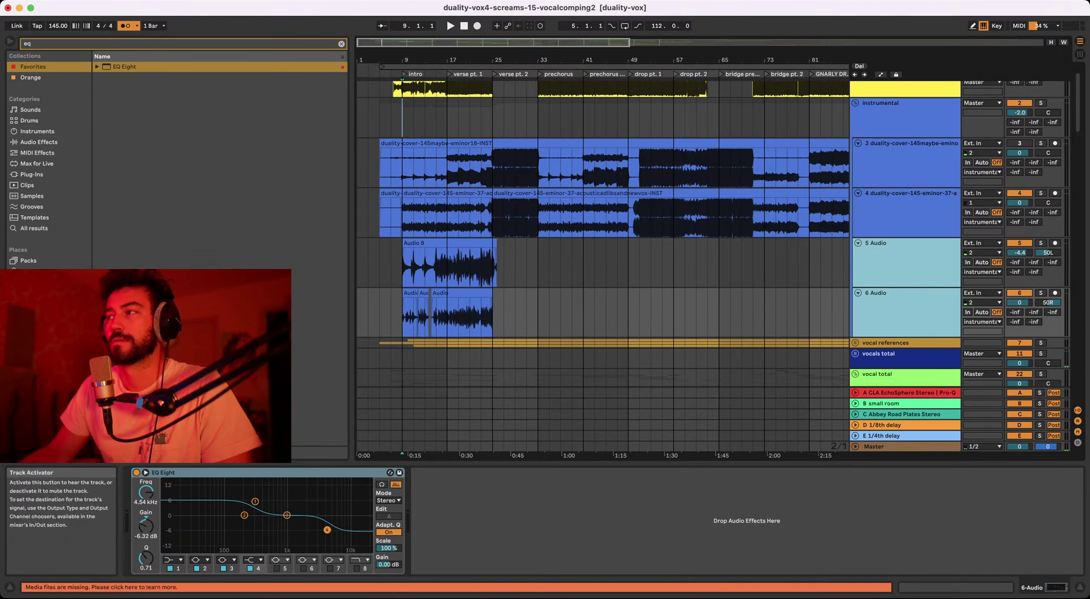
{"action": "left_click", "coordinate": [1040, 193]}
{"action": "left_click", "coordinate": [1041, 103]}
{"action": "key", "text": "space"}
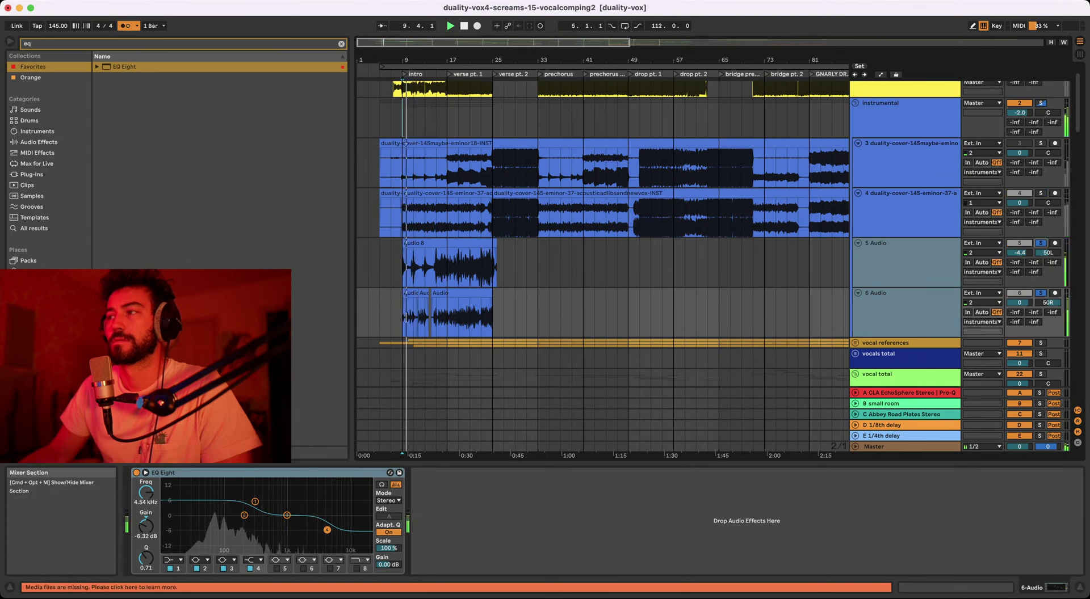
- Check the EQ Eight on 5 Audio, clear the solos on both tracks and replay the full mix from bar 9
{"action": "left_click", "coordinate": [905, 256]}
{"action": "key", "text": "Down"}
{"action": "key", "text": "Up"}
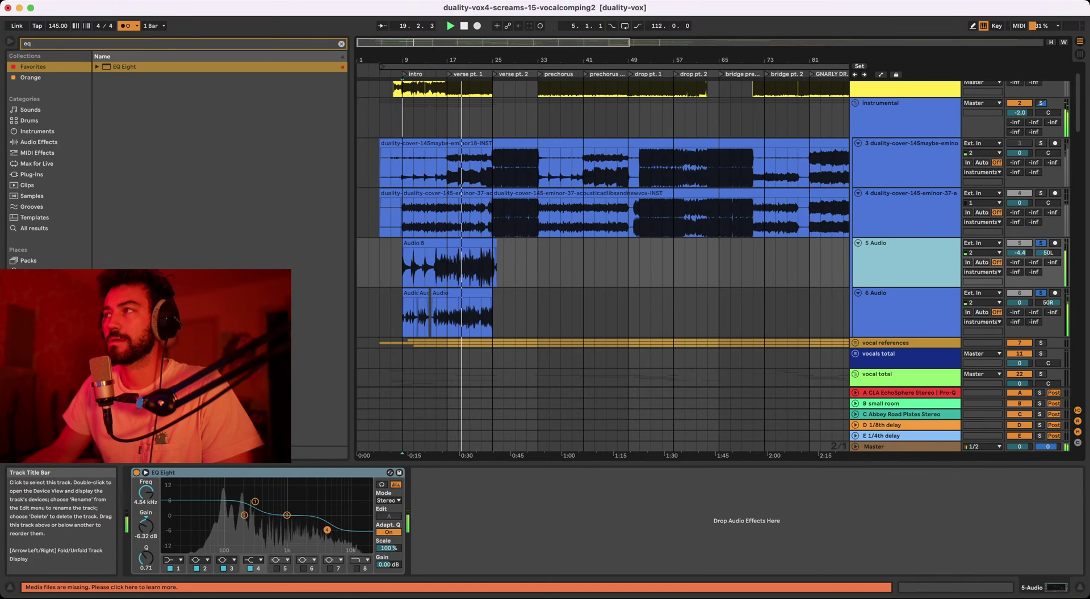
{"action": "left_click", "coordinate": [1040, 243]}
{"action": "key", "text": "space"}
{"action": "key", "text": "space"}
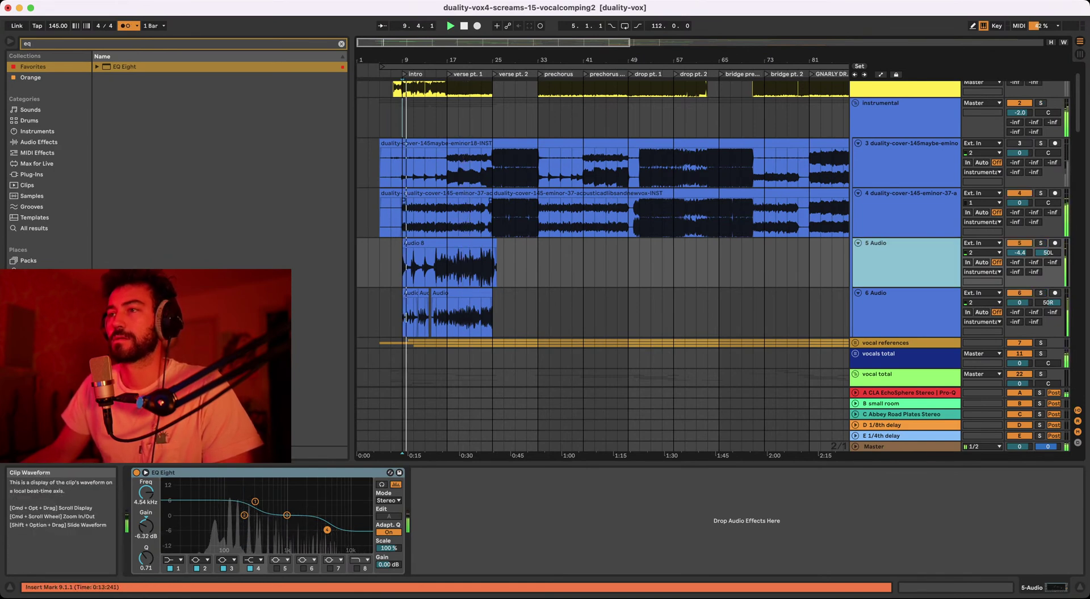
- Turn off the metronome and restart playback from bar 9
{"action": "key", "text": "Up"}
{"action": "key", "text": "Up"}
{"action": "key", "text": "Up"}
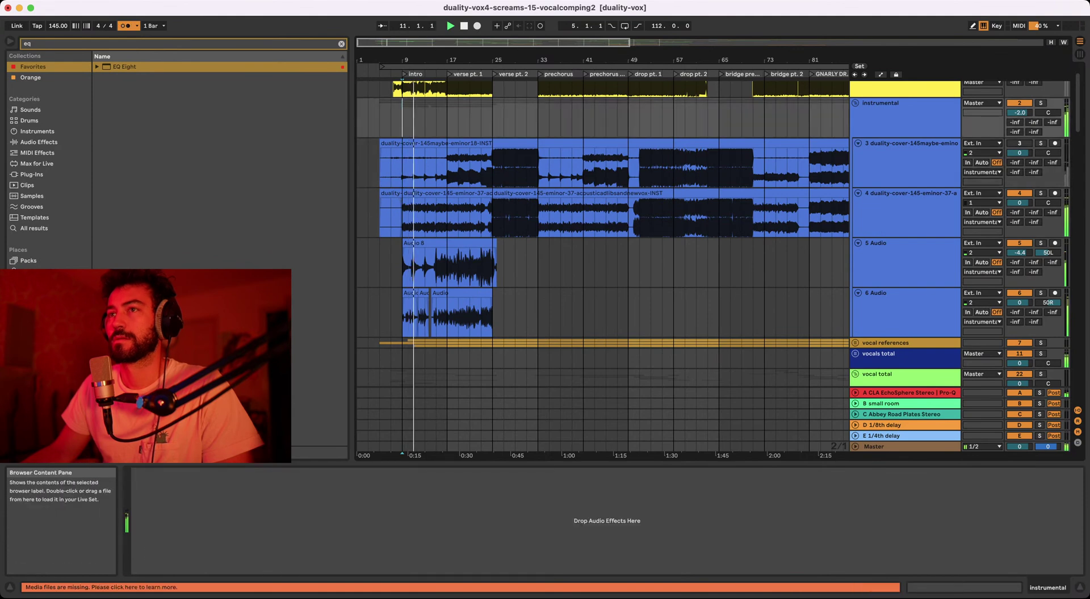
{"action": "key", "text": "o"}
{"action": "key", "text": "space"}
{"action": "key", "text": "space"}
- Look through the vocal take lanes down to the 63 Audio clips around bars 14 to 19 while playing from bar 9
{"action": "left_click_drag", "start_coordinate": [396, 60], "coordinate": [415, 82]}
{"action": "scroll", "coordinate": [431, 162], "scroll_direction": "down", "scroll_amount": 3}
{"action": "scroll", "coordinate": [431, 162], "scroll_direction": "down", "scroll_amount": 10}
{"action": "left_click", "coordinate": [400, 162]}
{"action": "left_click", "coordinate": [400, 105]}
{"action": "left_click_drag", "start_coordinate": [427, 60], "coordinate": [466, 96]}
{"action": "scroll", "coordinate": [417, 193], "scroll_direction": "down", "scroll_amount": 8}
{"action": "scroll", "coordinate": [462, 358], "scroll_direction": "down", "scroll_amount": 5}
{"action": "scroll", "coordinate": [463, 359], "scroll_direction": "up", "scroll_amount": 5}
{"action": "key", "text": "space"}
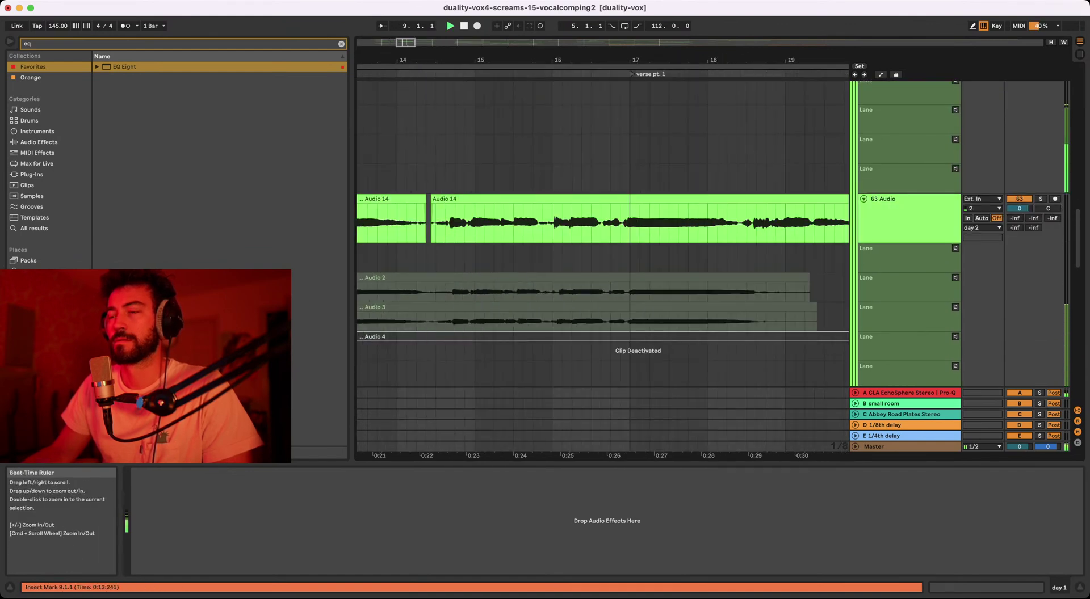
- Select the second Audio 14 clip on 63 Audio and replay from its start at 14.2.4
{"action": "left_click", "coordinate": [466, 199]}
{"action": "key", "text": "space"}
{"action": "key", "text": "space"}
{"action": "left_click_drag", "start_coordinate": [466, 60], "coordinate": [466, 80]}
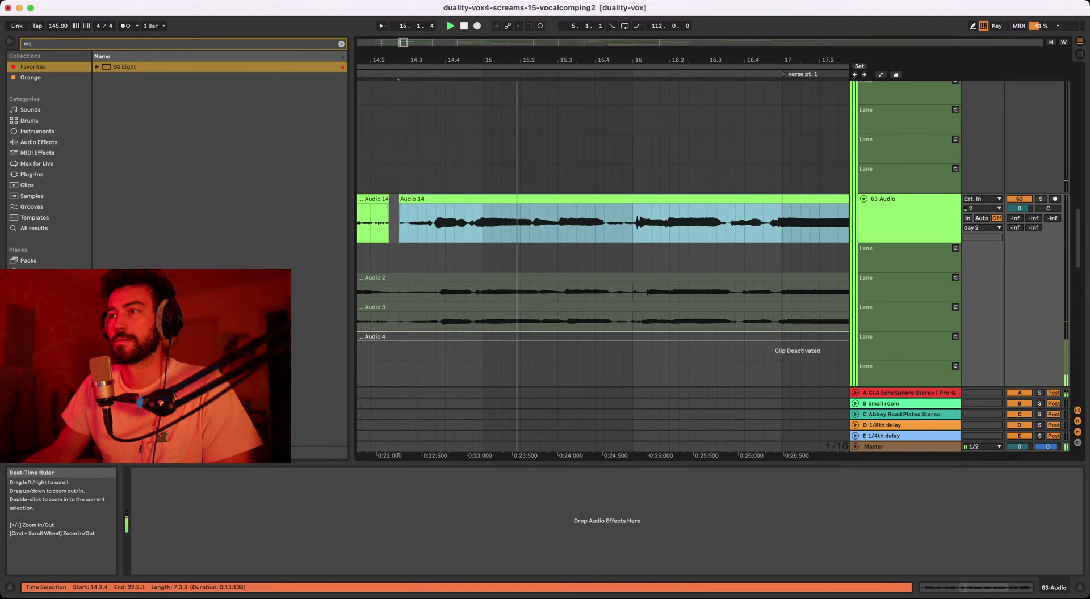
- Try moving the second Audio 14 clip on 63 Audio later to 14.3.1, undo the move and replay it
{"action": "key", "text": "Right"}
{"action": "key", "text": "space"}
{"action": "key", "text": "space"}
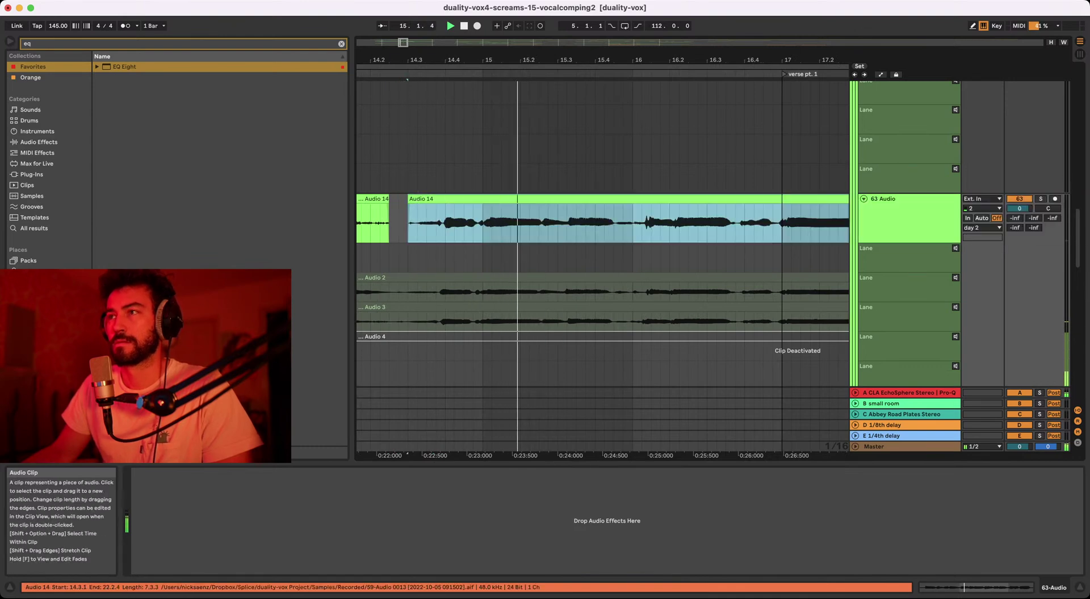
{"action": "left_click_drag", "start_coordinate": [500, 60], "coordinate": [500, 35]}
{"action": "left_click", "coordinate": [492, 119]}
{"action": "scroll", "coordinate": [492, 119], "scroll_direction": "right", "scroll_amount": 1}
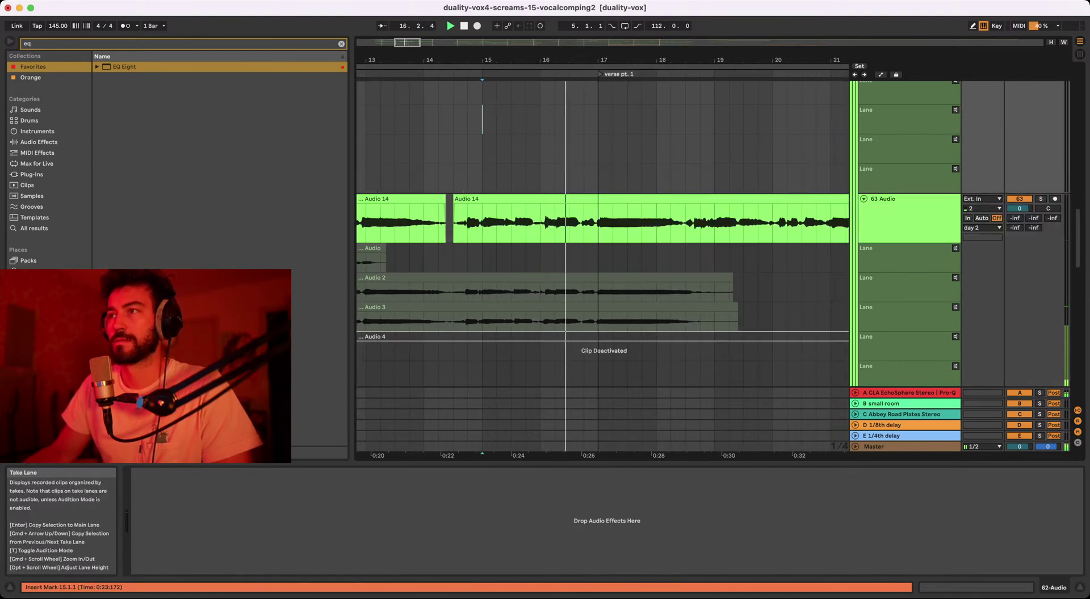
{"action": "key", "text": "super+z"}
{"action": "key", "text": "space"}
{"action": "key", "text": "space"}
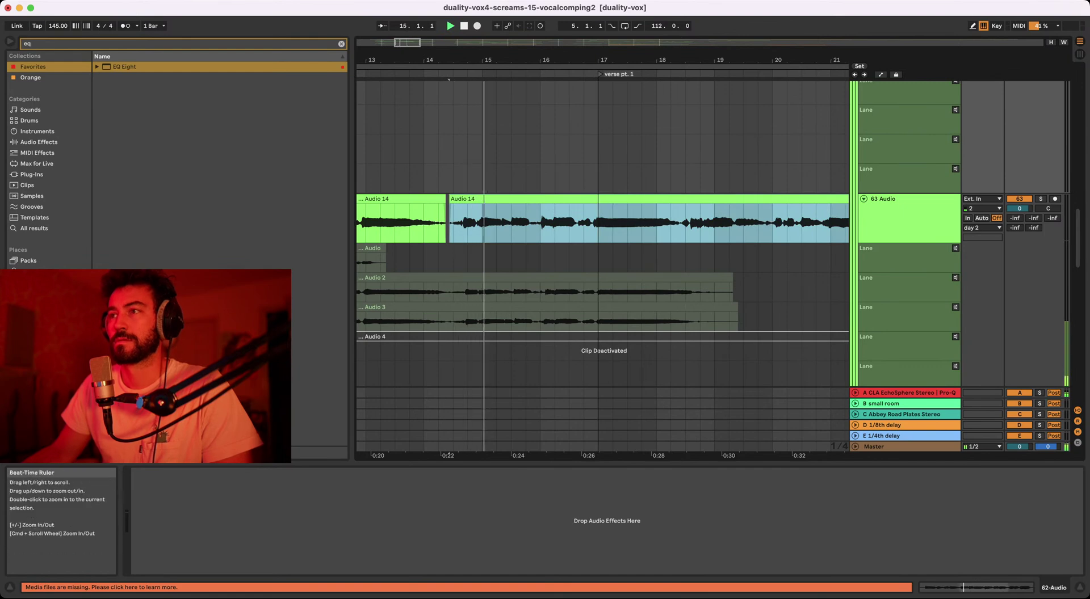
- Reselect the second Audio 14 clip on 63 Audio and replay it against the beat around bars 14 and 15
{"action": "left_click_drag", "start_coordinate": [472, 60], "coordinate": [473, 96]}
{"action": "key", "text": "space"}
{"action": "left_click", "coordinate": [472, 199]}
{"action": "key", "text": "space"}
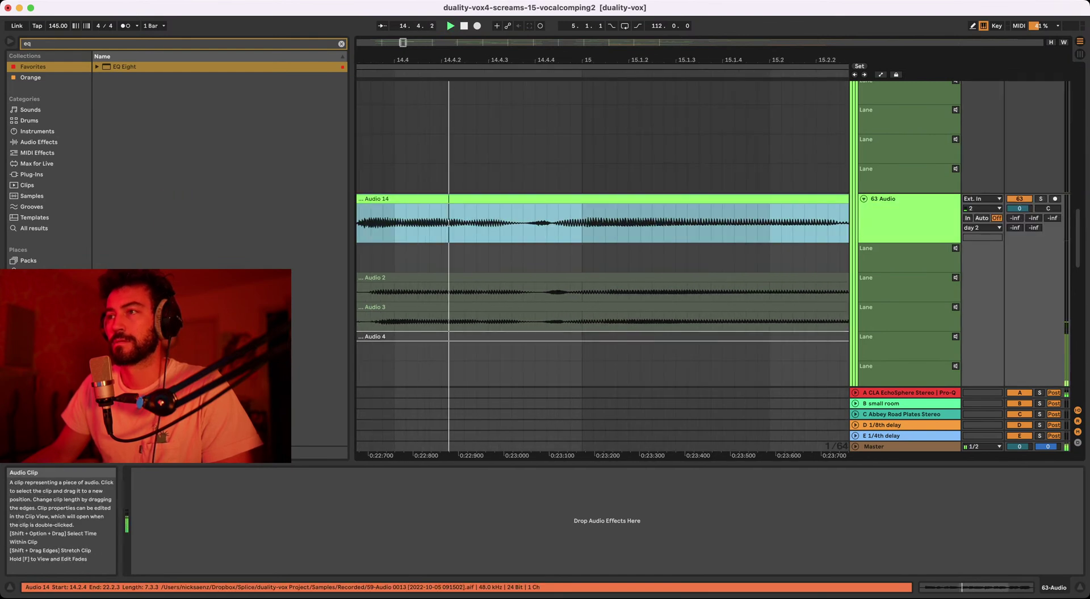
- Replay the 63 Audio vocal take through bars 14 to 19 and set the insert marker at 14.1.1
{"action": "left_click_drag", "start_coordinate": [525, 60], "coordinate": [524, 33]}
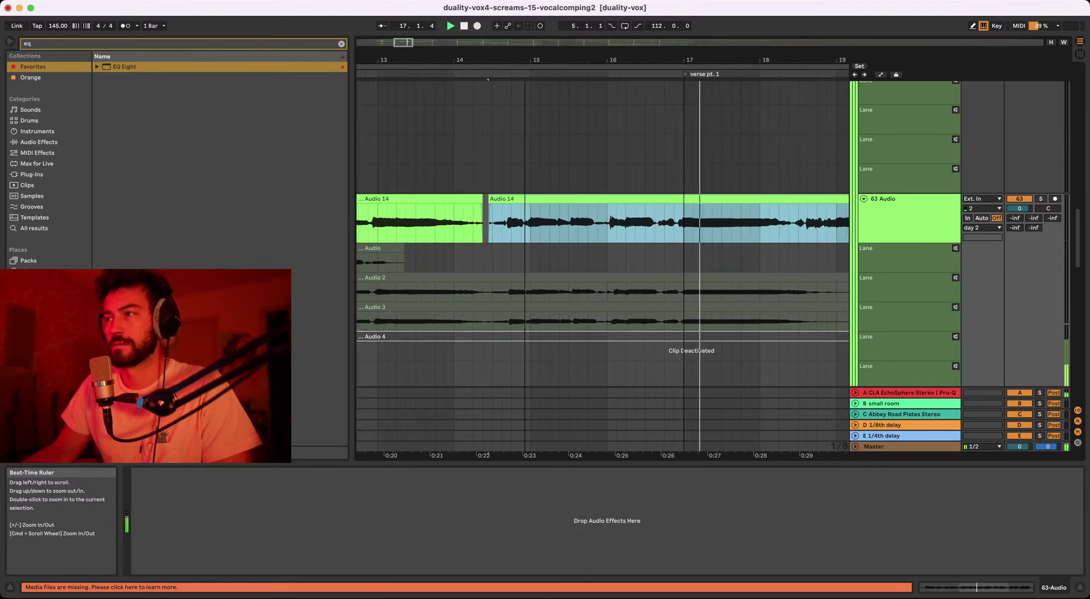
{"action": "key", "text": "space"}
{"action": "key", "text": "space"}
{"action": "key", "text": "space"}
{"action": "key", "text": "space"}
{"action": "left_click", "coordinate": [635, 149]}
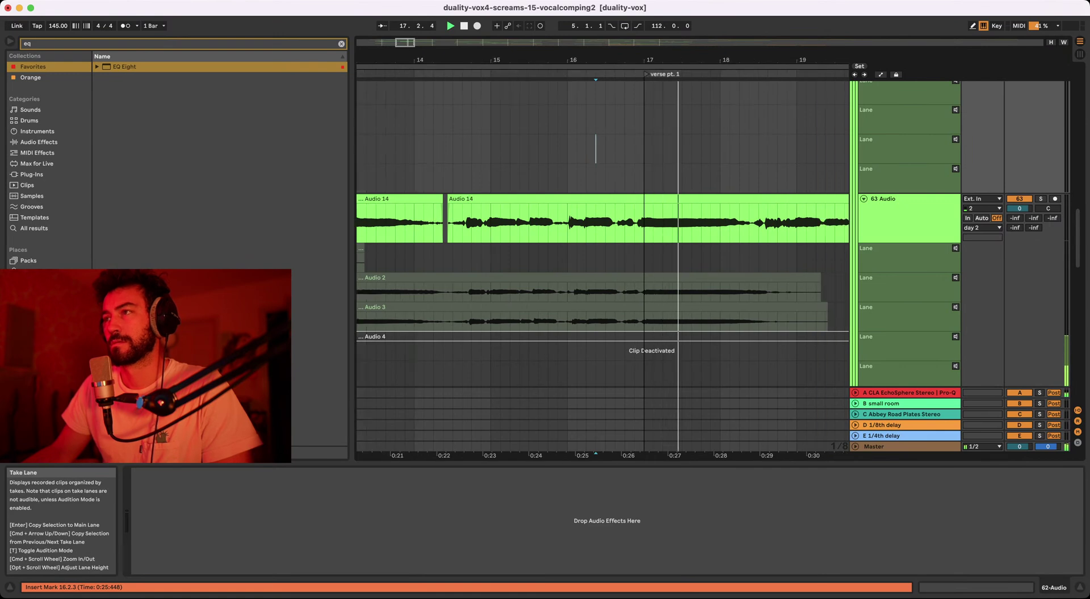
{"action": "scroll", "coordinate": [643, 149], "scroll_direction": "down", "scroll_amount": 5}
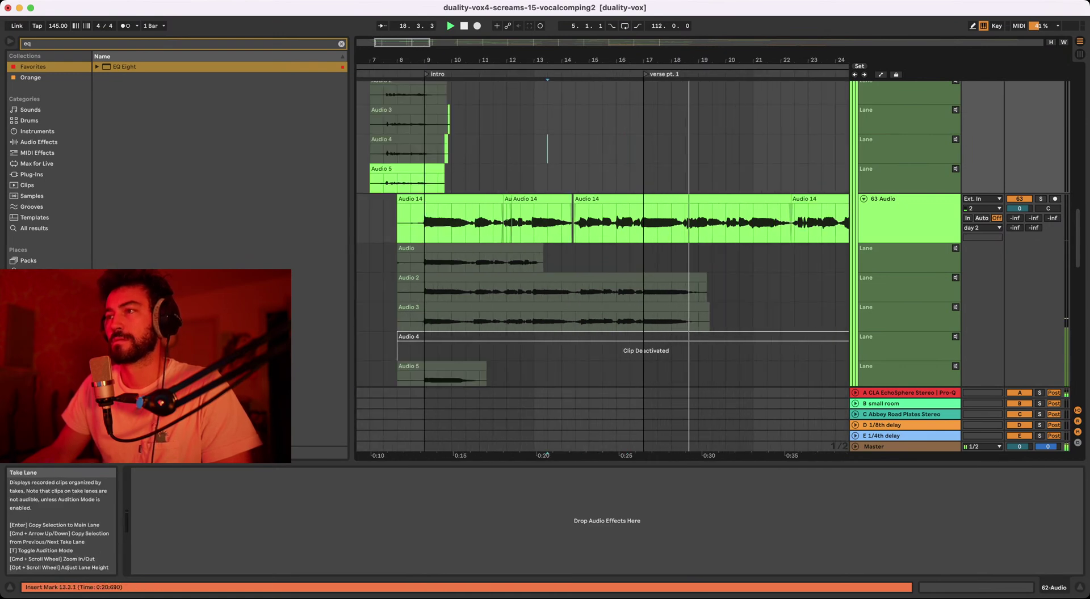
{"action": "scroll", "coordinate": [547, 149], "scroll_direction": "right", "scroll_amount": 1}
{"action": "left_click", "coordinate": [550, 149]}
{"action": "scroll", "coordinate": [586, 148], "scroll_direction": "down", "scroll_amount": 2}
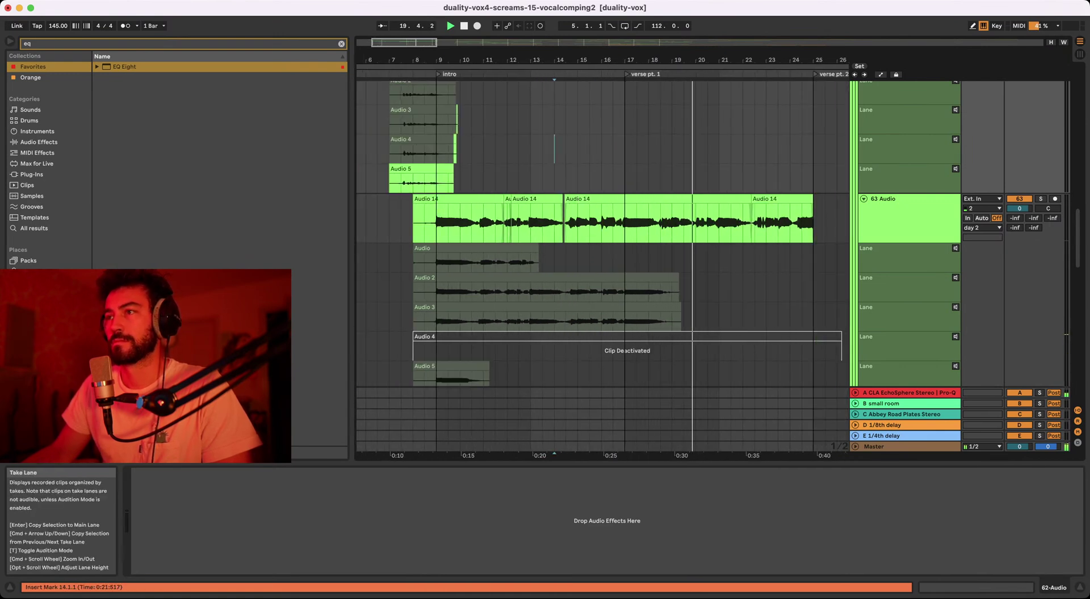
- Play the intro from 9.1.1 and select the 63 Audio track
{"action": "left_click", "coordinate": [437, 149]}
{"action": "key", "text": "space"}
{"action": "key", "text": "space"}
{"action": "scroll", "coordinate": [437, 149], "scroll_direction": "right", "scroll_amount": 1}
{"action": "scroll", "coordinate": [454, 149], "scroll_direction": "down", "scroll_amount": 1}
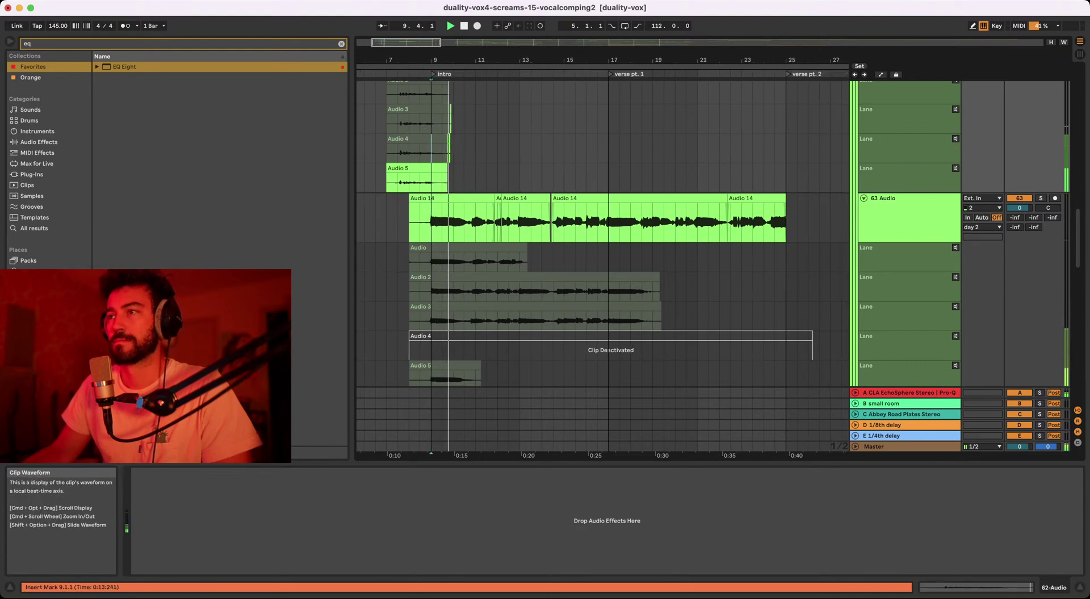
{"action": "scroll", "coordinate": [454, 148], "scroll_direction": "right", "scroll_amount": 1}
{"action": "left_click", "coordinate": [908, 210]}
{"action": "key", "text": "space"}
{"action": "key", "text": "space"}
- Raise the small room send to 0 dB on 63 Audio and on the day 2 group while listening from bar 9
{"action": "left_click_drag", "start_coordinate": [1015, 218], "coordinate": [1034, 207]}
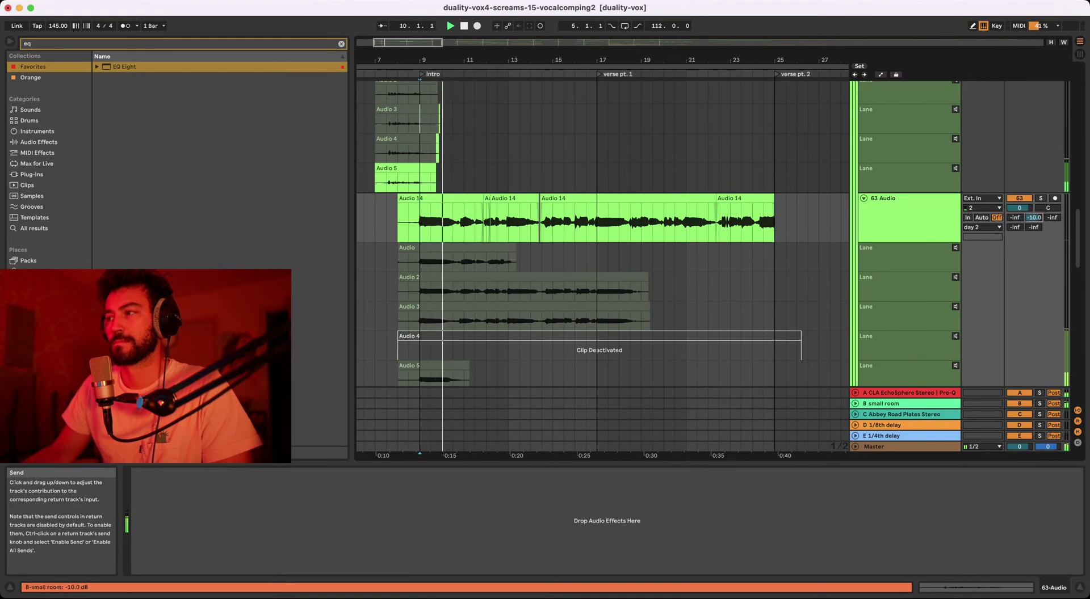
{"action": "left_click", "coordinate": [908, 218]}
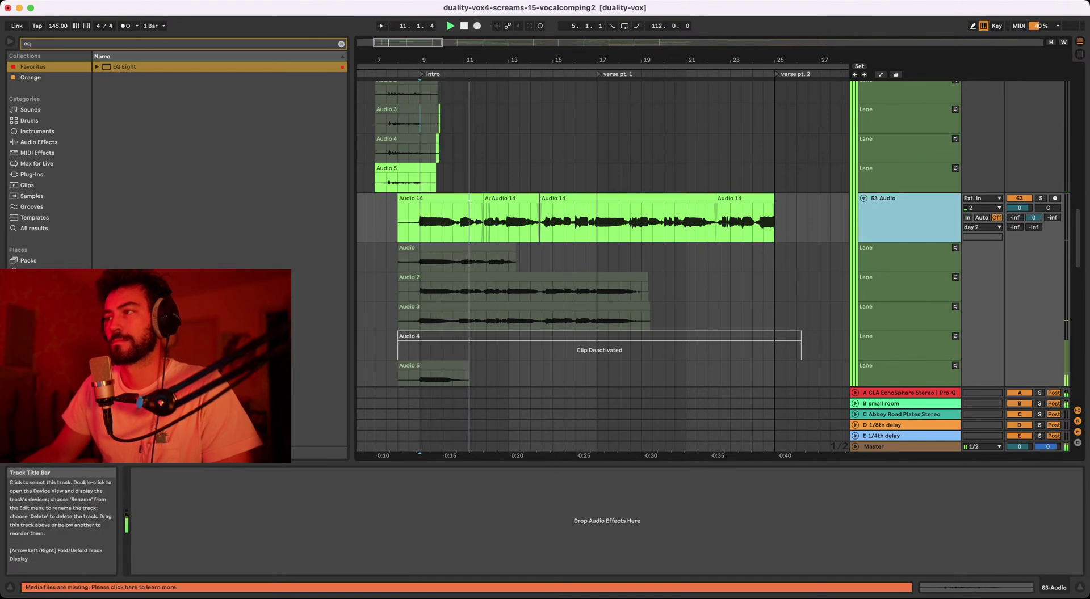
{"action": "left_click_drag", "start_coordinate": [1034, 217], "coordinate": [1033, 182]}
{"action": "key", "text": "space"}
{"action": "scroll", "coordinate": [1022, 239], "scroll_direction": "up", "scroll_amount": 5}
{"action": "left_click", "coordinate": [908, 217]}
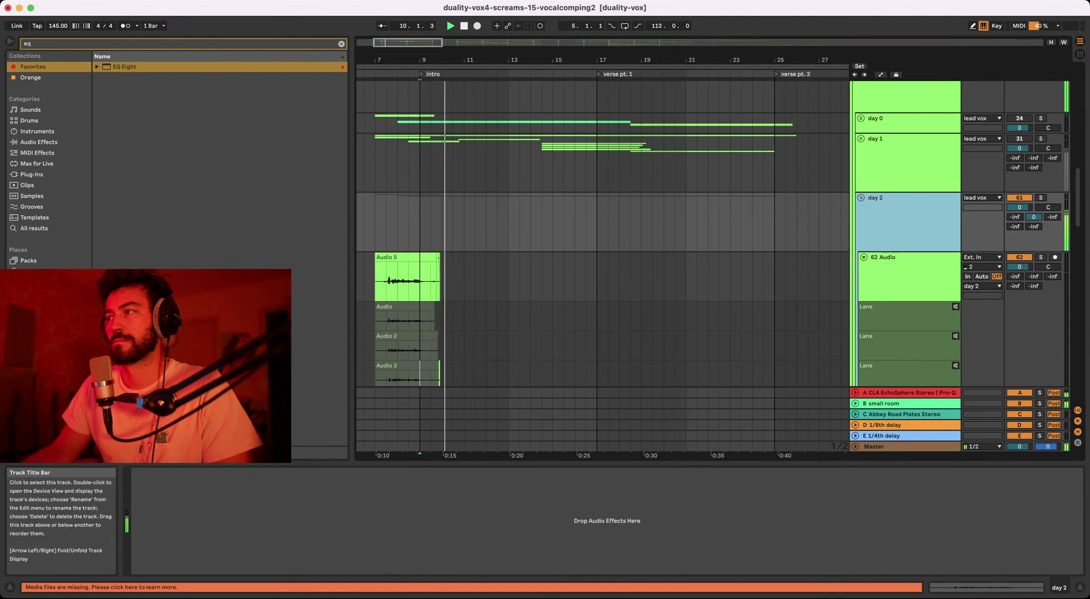
{"action": "scroll", "coordinate": [658, 233], "scroll_direction": "up", "scroll_amount": 5}
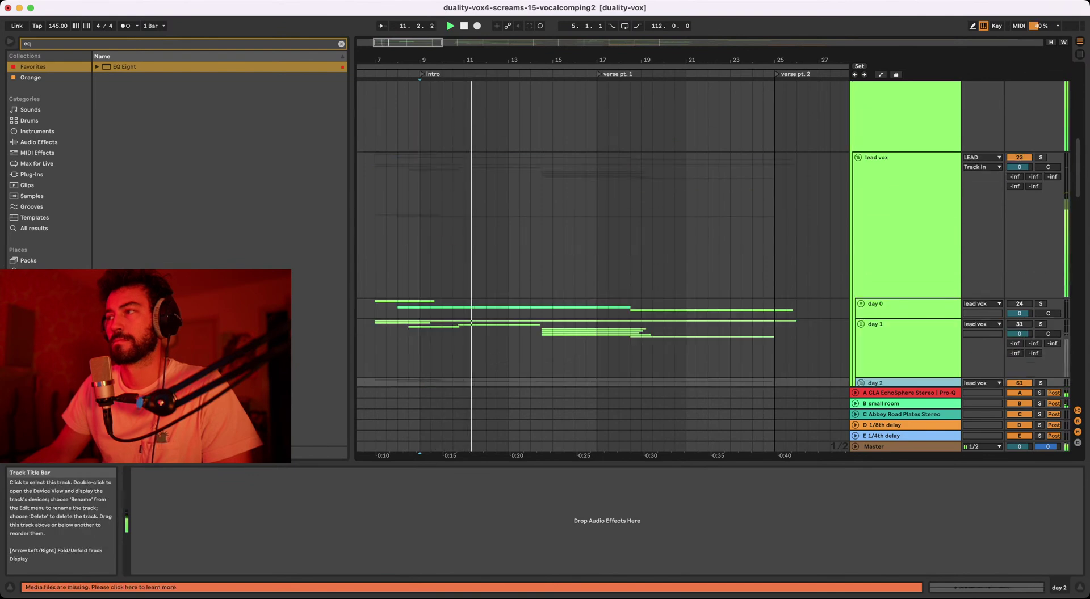
- Try the lead vox group's return sends while playing from bar 9, raising its 1/8th delay send to -15.3 dB
{"action": "key", "text": "space"}
{"action": "key", "text": "space"}
{"action": "left_click_drag", "start_coordinate": [1033, 176], "coordinate": [1014, 210]}
{"action": "left_click", "coordinate": [909, 157]}
{"action": "key", "text": "space"}
{"action": "key", "text": "space"}
{"action": "left_click", "coordinate": [908, 157]}
{"action": "left_click_drag", "start_coordinate": [1051, 177], "coordinate": [1014, 184]}
{"action": "left_click", "coordinate": [908, 158]}
{"action": "key", "text": "space"}
{"action": "key", "text": "space"}
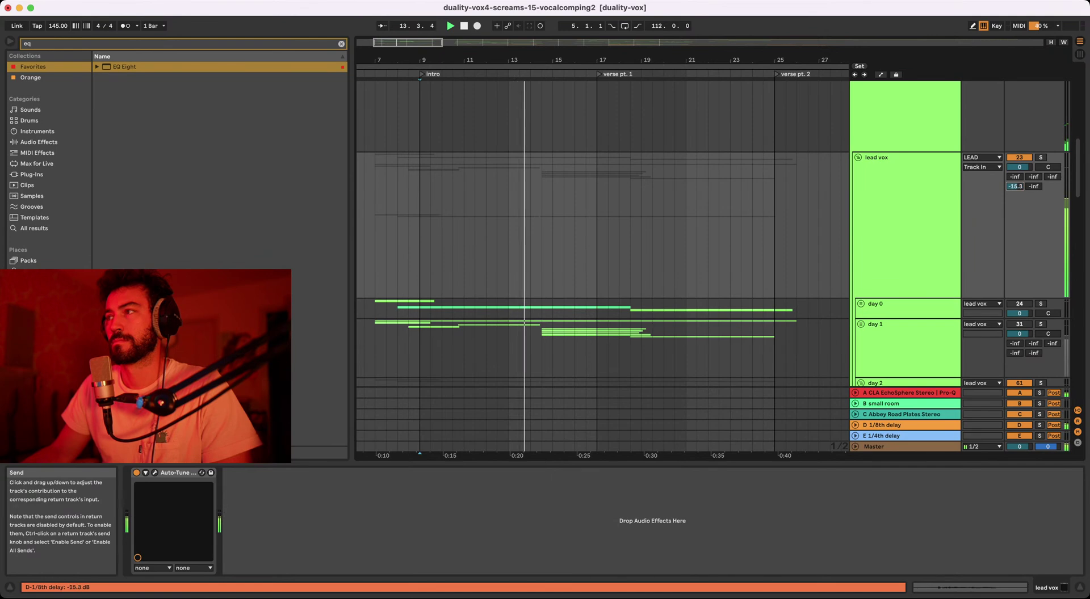
- Raise the lead vox group's 1/8th delay send to 0 dB and solo the 1/8th delay return
{"action": "left_click_drag", "start_coordinate": [1014, 187], "coordinate": [1014, 129]}
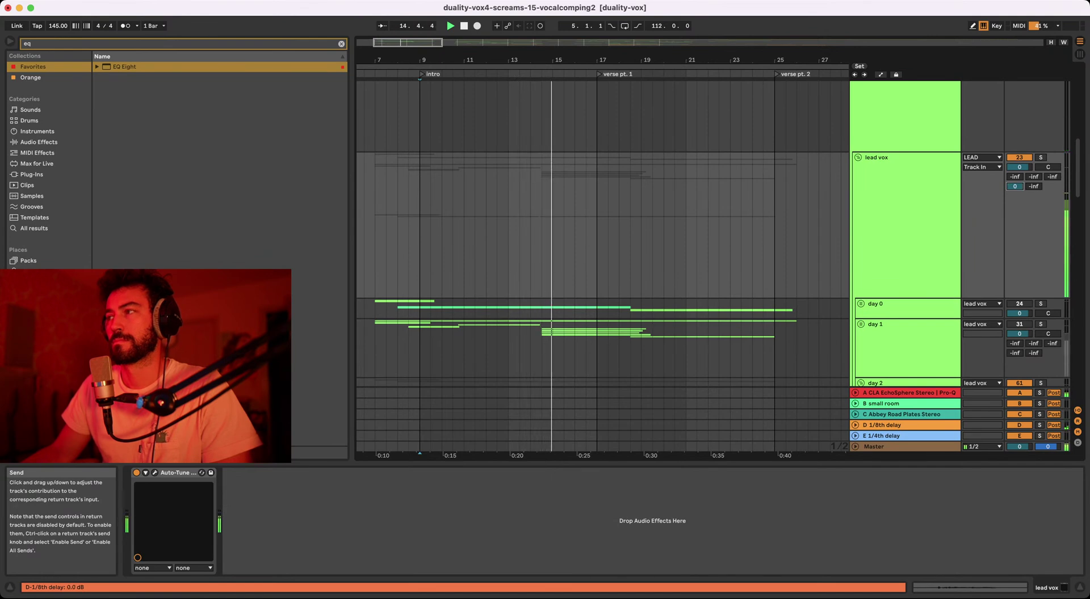
{"action": "left_click", "coordinate": [904, 186]}
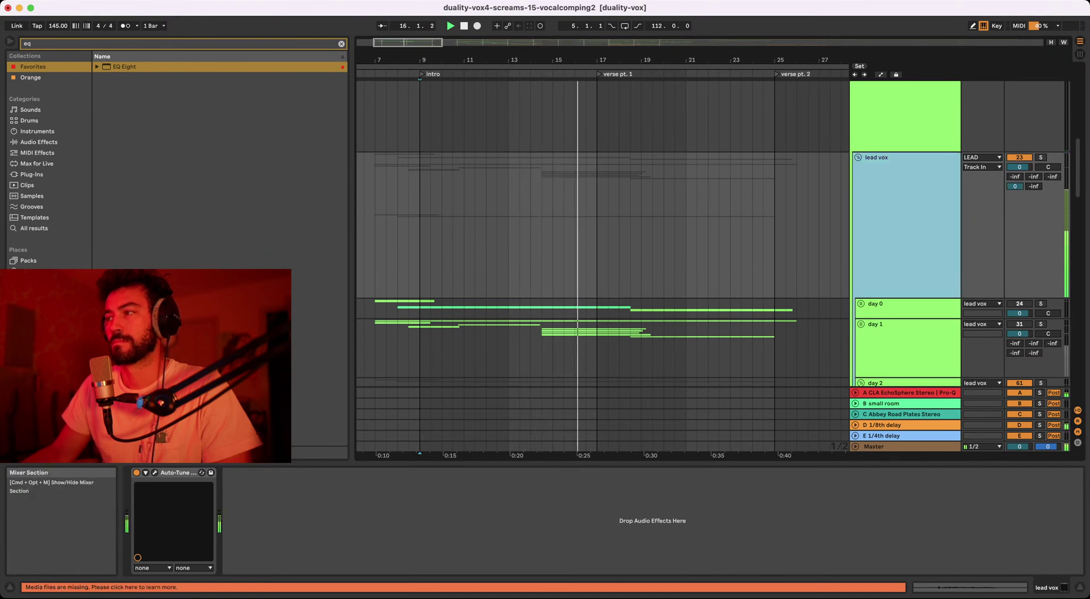
{"action": "left_click", "coordinate": [1038, 425]}
{"action": "left_click", "coordinate": [905, 425]}
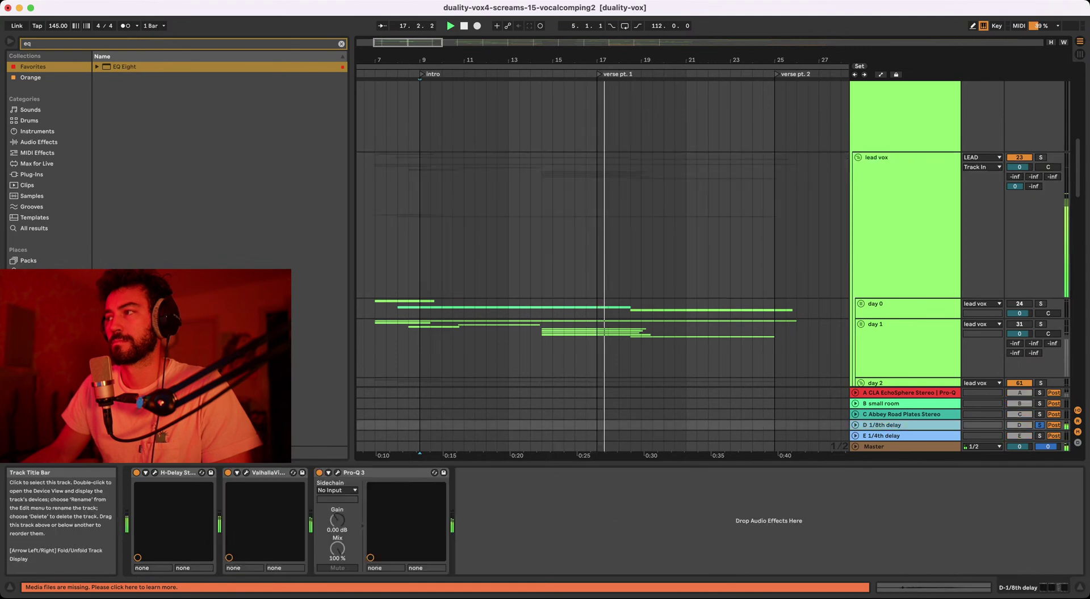
- Turn the lead vox group's 1/8th delay send down to -inf, unsolo the delay return and reselect lead vox
{"action": "left_click_drag", "start_coordinate": [1014, 187], "coordinate": [1014, 238]}
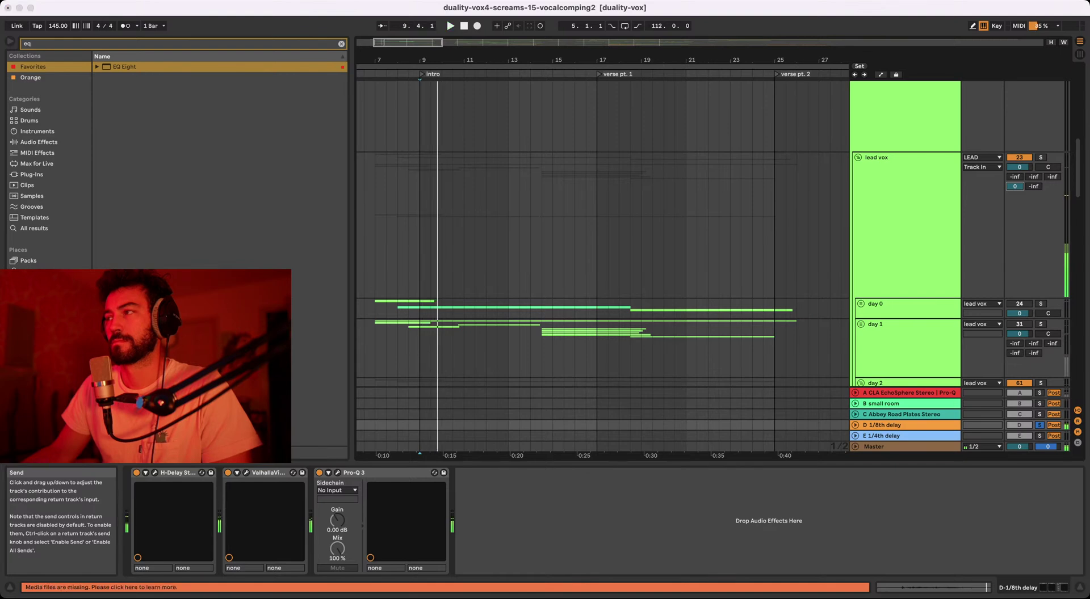
{"action": "key", "text": "space"}
{"action": "key", "text": "space"}
{"action": "left_click_drag", "start_coordinate": [1014, 187], "coordinate": [1014, 239]}
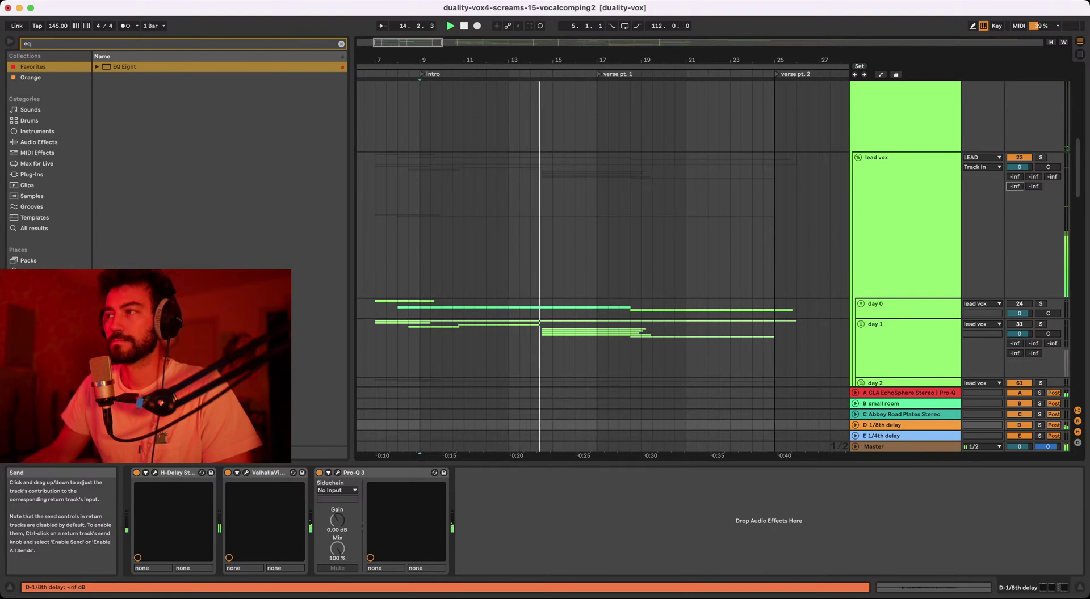
{"action": "left_click", "coordinate": [909, 181]}
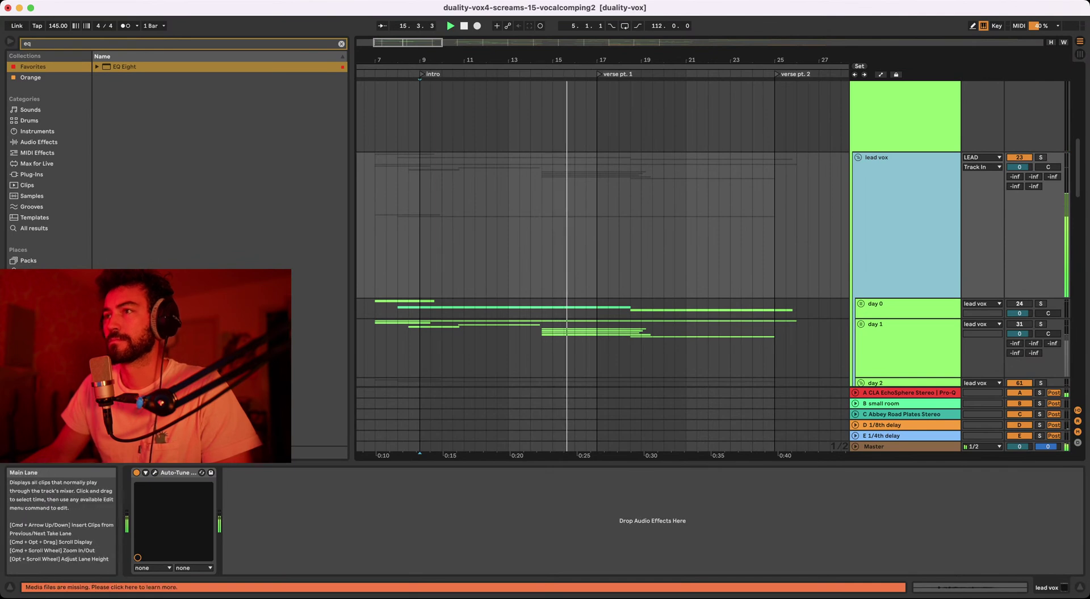
- Play the song from bar 9 into verse pt. 1 and return to the instrumental tracks
{"action": "left_click_drag", "start_coordinate": [554, 60], "coordinate": [554, 35]}
{"action": "left_click", "coordinate": [422, 227]}
{"action": "left_click", "coordinate": [423, 113]}
{"action": "left_click_drag", "start_coordinate": [422, 59], "coordinate": [411, 54]}
{"action": "key", "text": "space"}
{"action": "scroll", "coordinate": [602, 233], "scroll_direction": "up", "scroll_amount": 10}
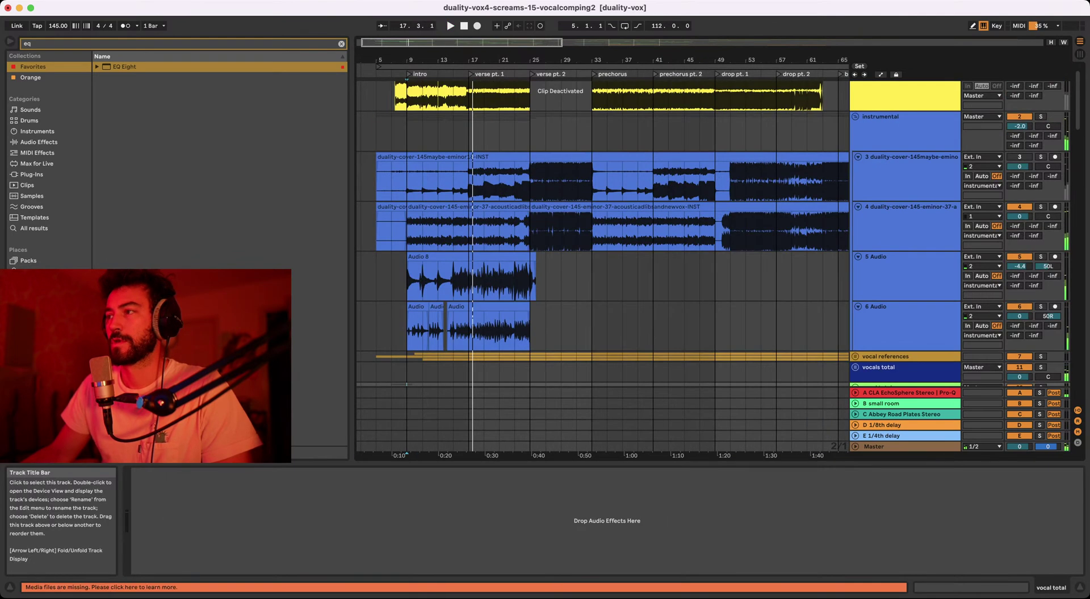
- Review the 5 Audio and 6 Audio tracks and their EQ Eight, and set the insert marker at 9.1.1 on the instrumental group
{"action": "left_click", "coordinate": [904, 318]}
{"action": "left_click", "coordinate": [905, 268], "text": "shift"}
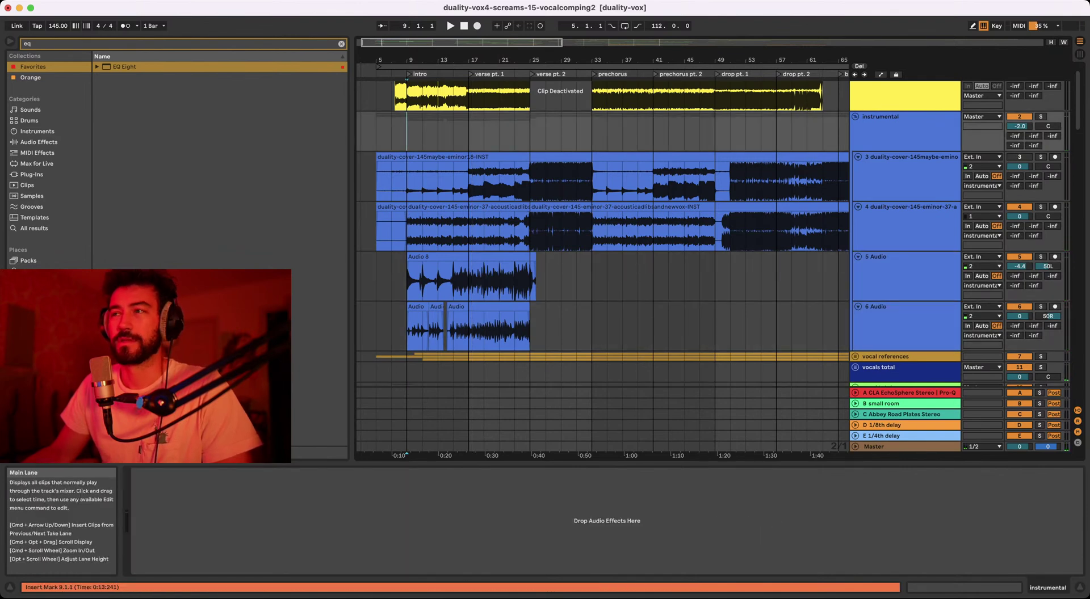
{"action": "left_click", "coordinate": [905, 257]}
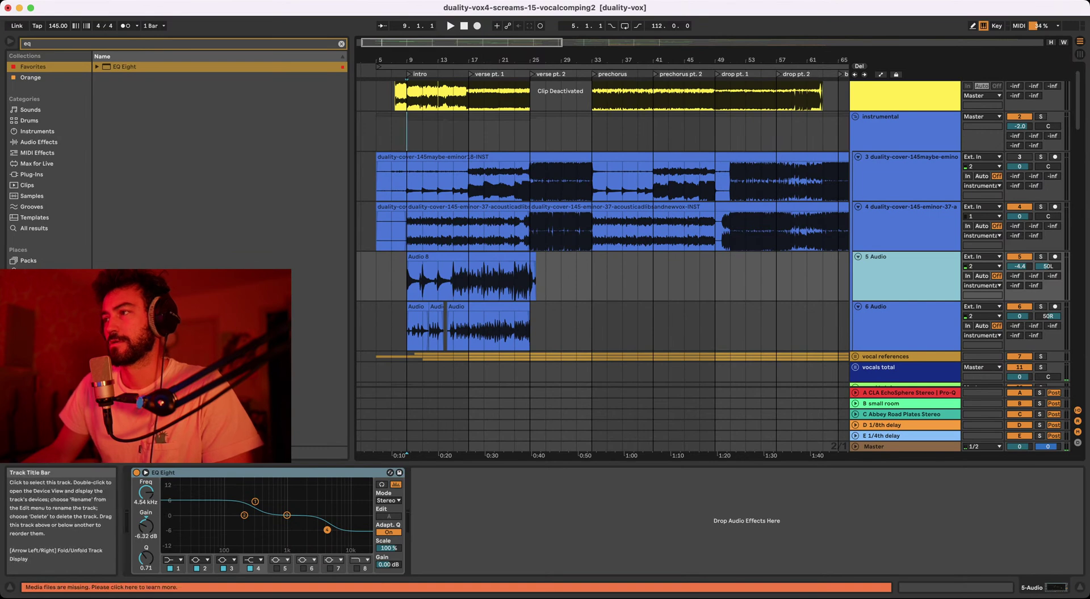
{"action": "left_click", "coordinate": [905, 307], "text": "shift"}
{"action": "left_click", "coordinate": [407, 131]}
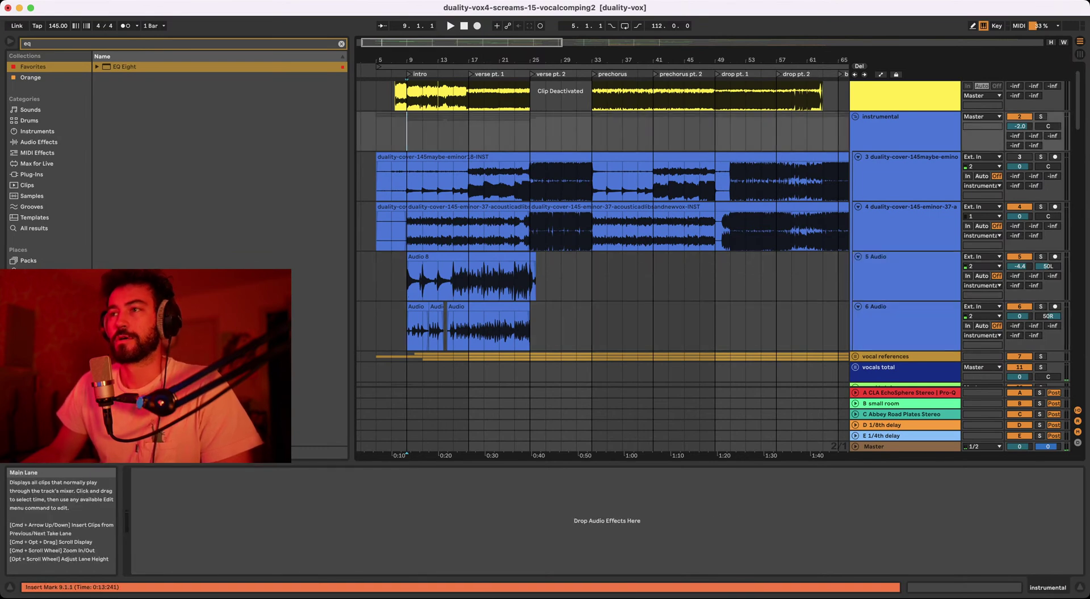
{"action": "key", "text": "super+Tab"}
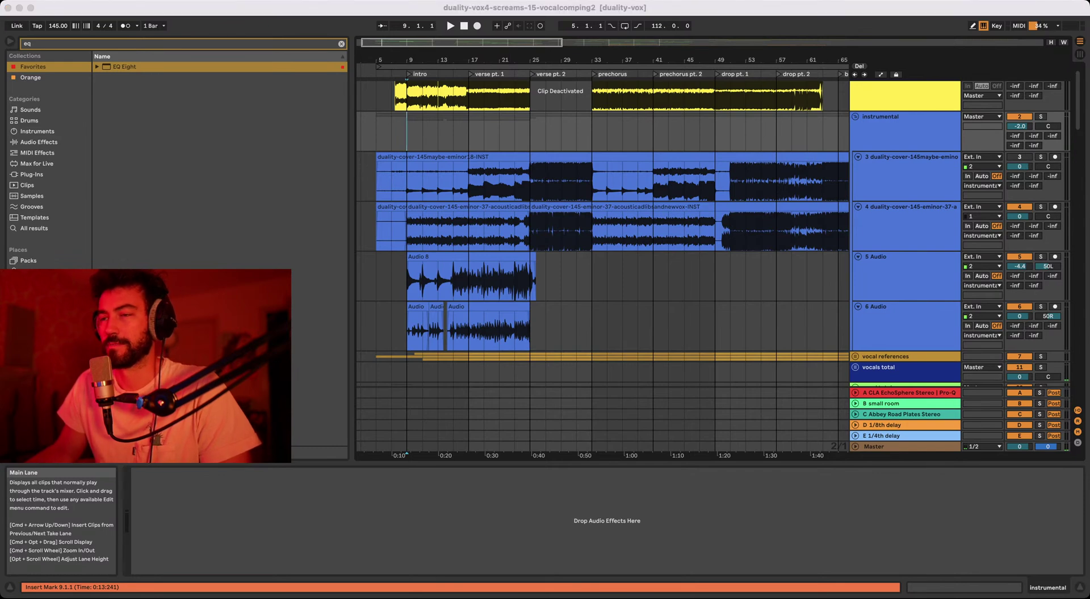